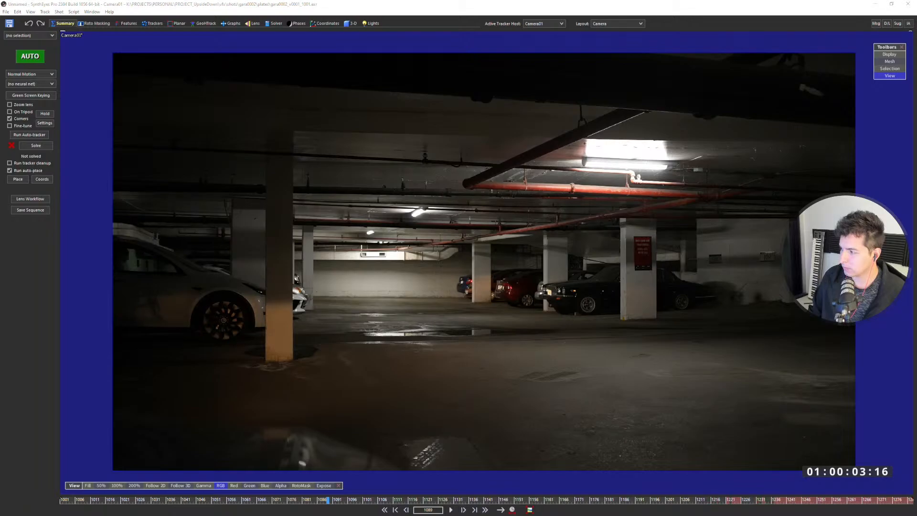
- Play the underground garage plate from its first frame to review the camera move
{"action": "middle_click_drag", "start_coordinate": [641, 308], "coordinate": [552, 306]}
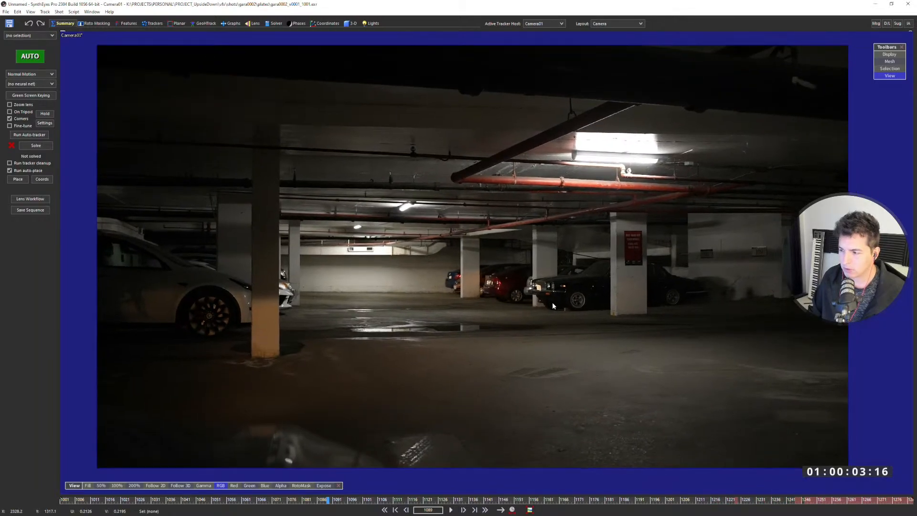
{"action": "scroll", "coordinate": [549, 325], "scroll_direction": "up", "scroll_amount": 2}
{"action": "scroll", "coordinate": [435, 360], "scroll_direction": "down", "scroll_amount": 1}
{"action": "left_click", "coordinate": [301, 499]}
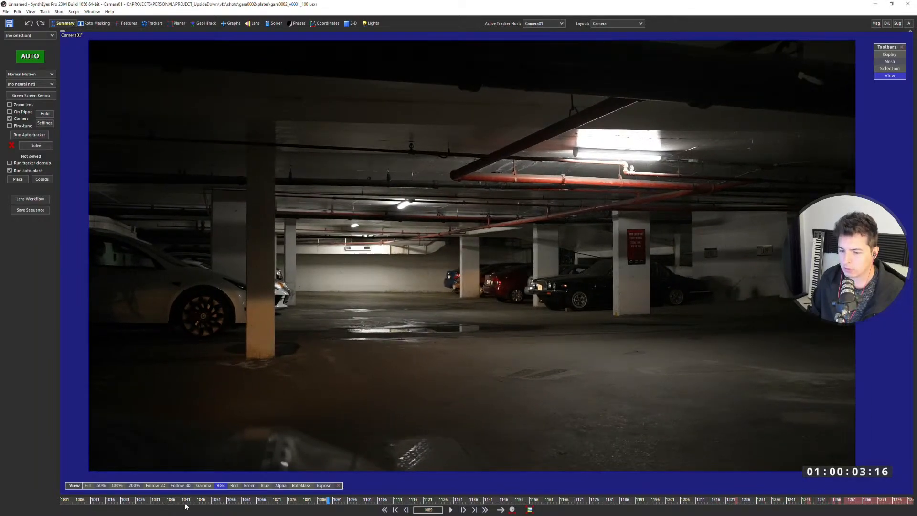
{"action": "left_click_drag", "start_coordinate": [350, 493], "coordinate": [382, 404]}
{"action": "key", "text": "Home"}
{"action": "key", "text": "space"}
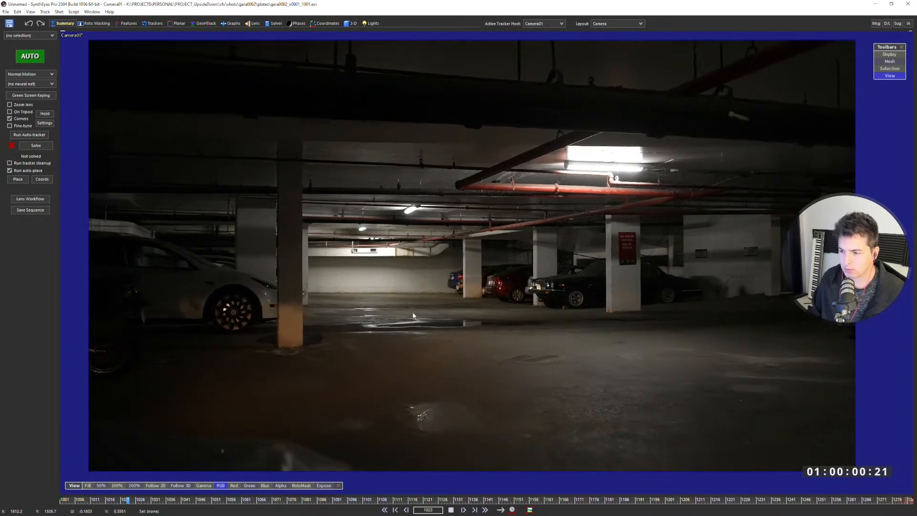
- Switch to the garage survey scene in Blender and examine the floor plane, pillars and figure from several sides
{"action": "key", "text": "super+Down"}
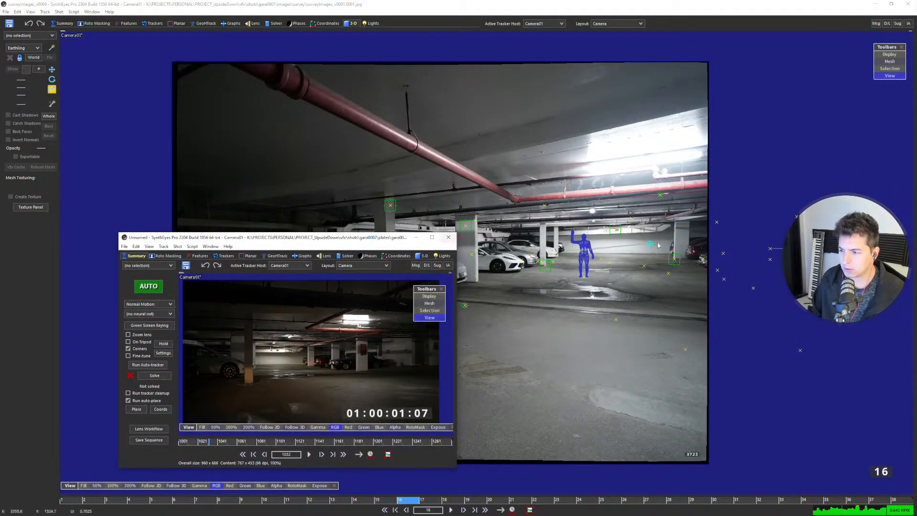
{"action": "left_click", "coordinate": [669, 256]}
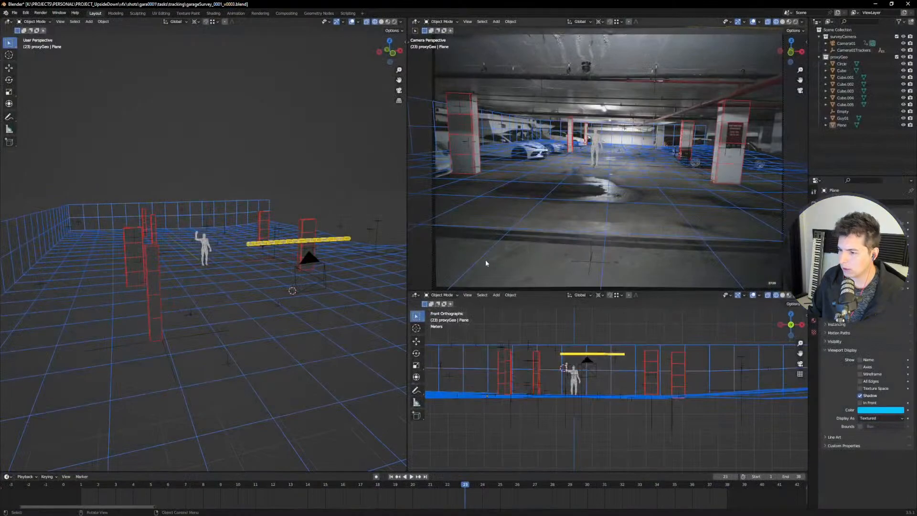
{"action": "middle_click_drag", "start_coordinate": [288, 287], "coordinate": [234, 282]}
{"action": "left_click", "coordinate": [251, 276]}
{"action": "left_click", "coordinate": [232, 282]}
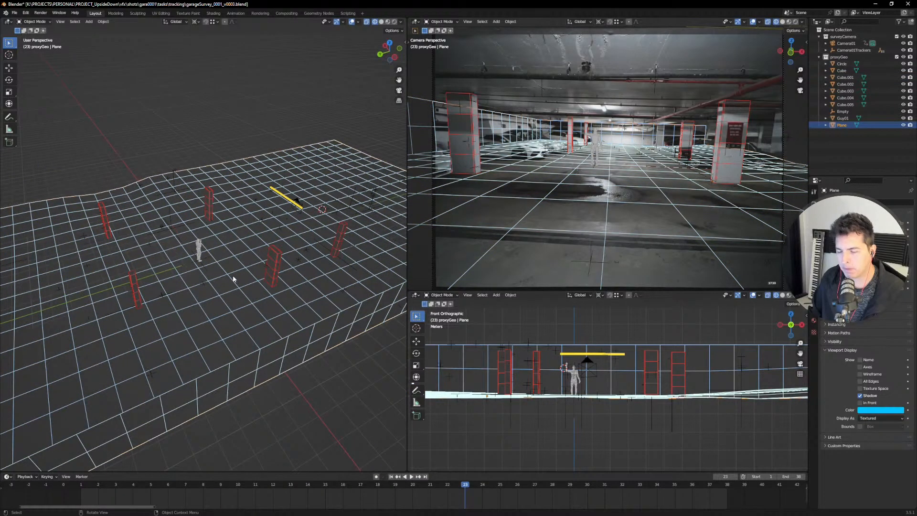
{"action": "left_click", "coordinate": [258, 222]}
{"action": "mouse_move", "coordinate": [257, 222]}
{"action": "middle_mouse_down"}
{"action": "mouse_move", "coordinate": [272, 219]}
{"action": "mouse_move", "coordinate": [125, 245]}
{"action": "mouse_move", "coordinate": [194, 239]}
{"action": "mouse_move", "coordinate": [152, 235]}
{"action": "middle_mouse_up"}
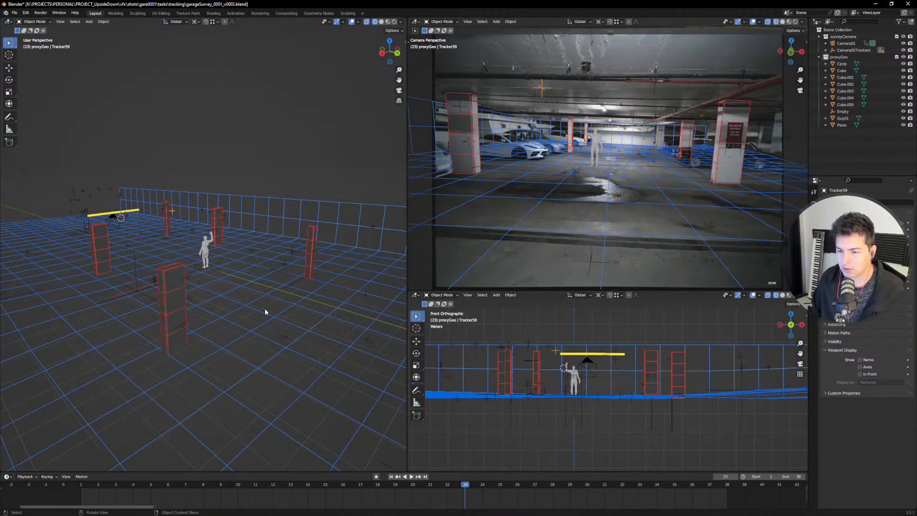
{"action": "middle_click_drag", "start_coordinate": [242, 254], "coordinate": [291, 297]}
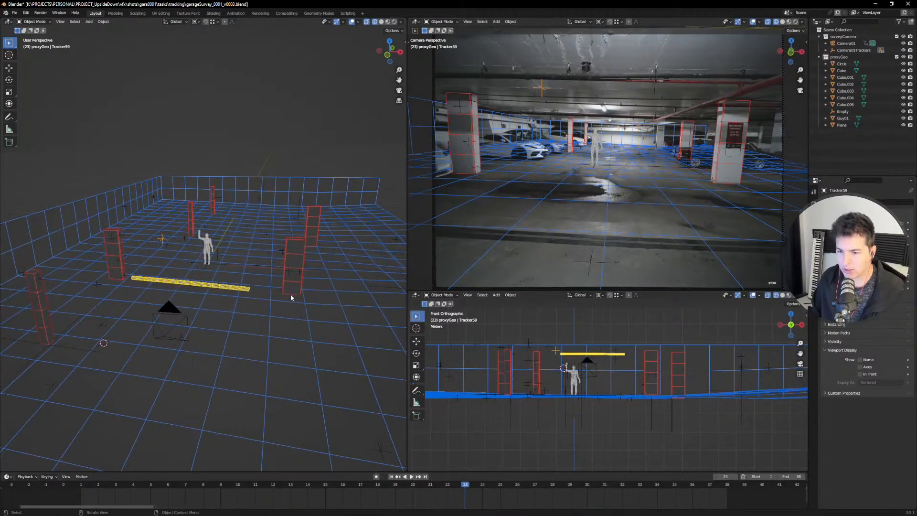
{"action": "middle_click_drag", "start_coordinate": [162, 318], "coordinate": [222, 270]}
{"action": "scroll", "coordinate": [265, 261], "scroll_direction": "up", "scroll_amount": 5}
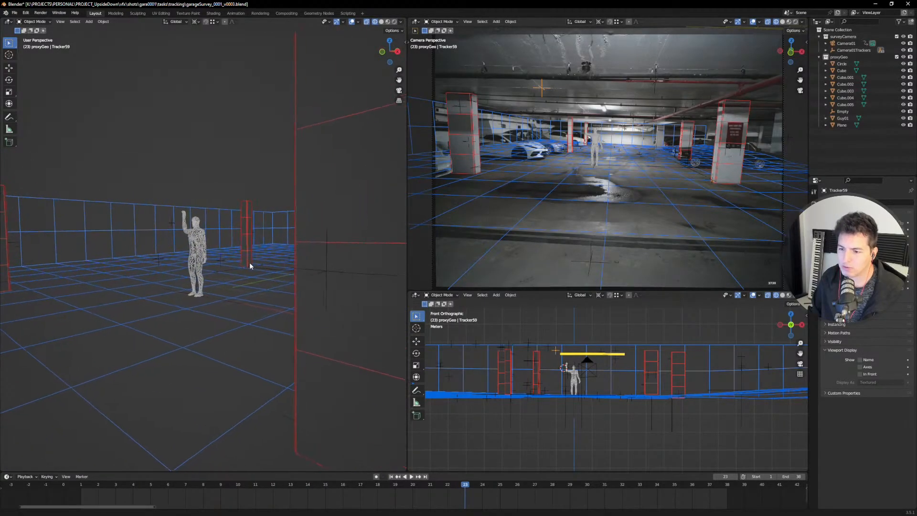
- Inspect the individual pillar boxes and the floor mesh of the survey scene around the human figure
{"action": "left_click", "coordinate": [298, 256]}
{"action": "left_click", "coordinate": [217, 257]}
{"action": "left_click", "coordinate": [284, 203]}
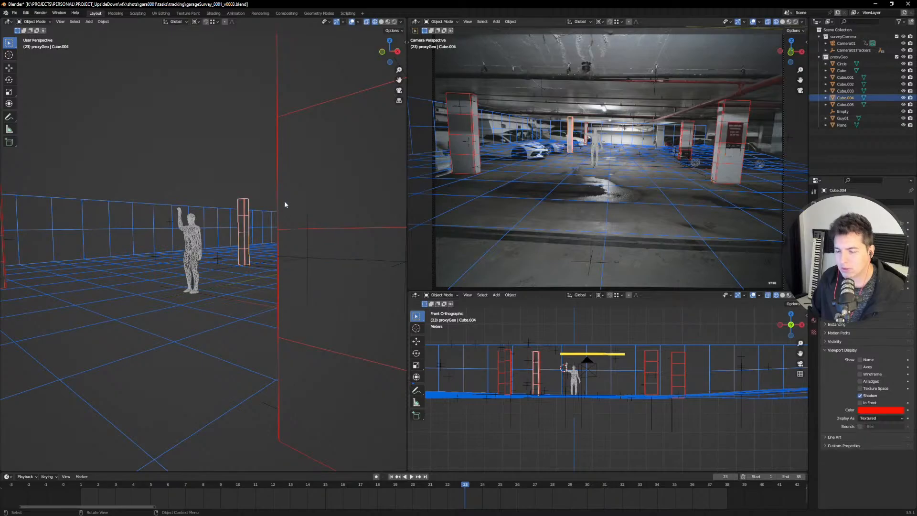
{"action": "left_click", "coordinate": [242, 277]}
{"action": "middle_click_drag", "start_coordinate": [254, 269], "coordinate": [288, 257]}
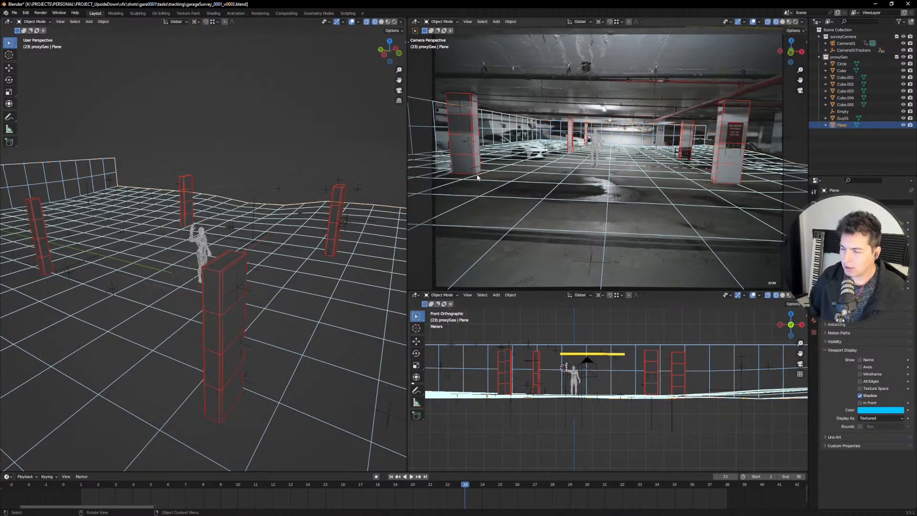
{"action": "middle_click_drag", "start_coordinate": [293, 187], "coordinate": [264, 207]}
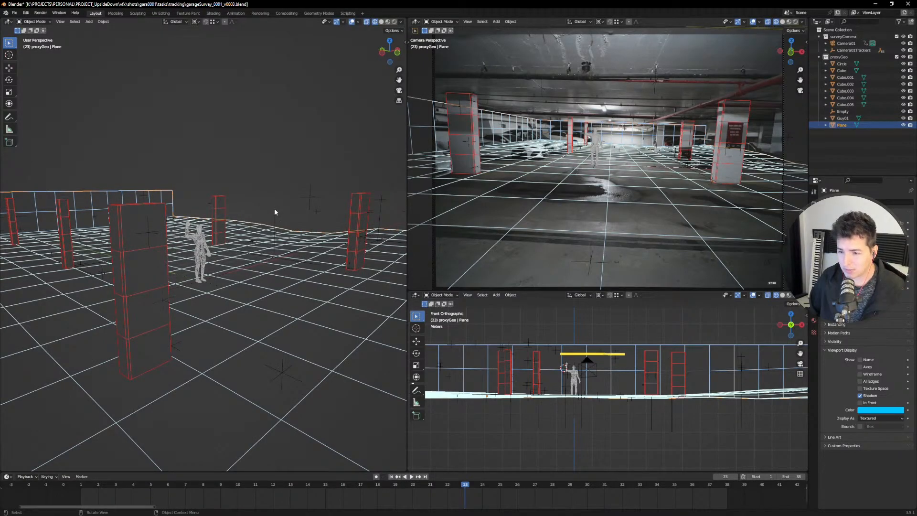
{"action": "scroll", "coordinate": [215, 228], "scroll_direction": "up", "scroll_amount": 5}
{"action": "left_click", "coordinate": [224, 227]}
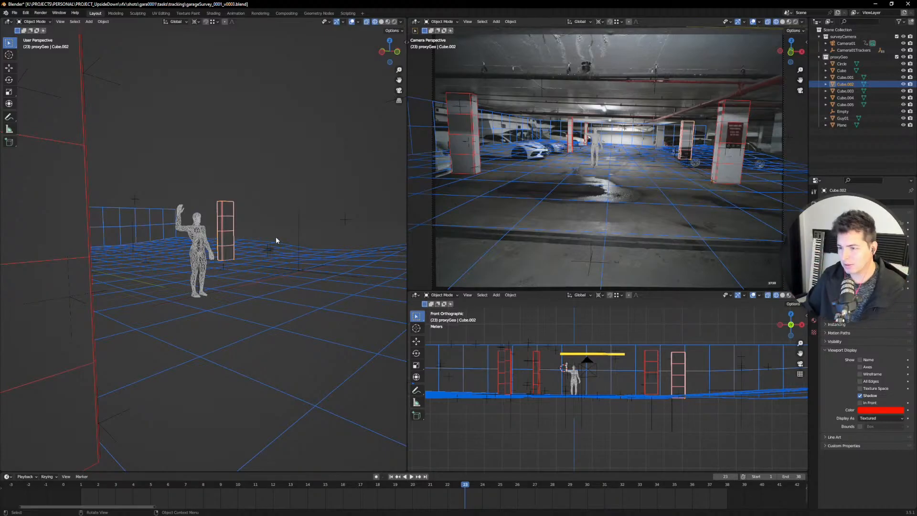
{"action": "scroll", "coordinate": [276, 236], "scroll_direction": "up", "scroll_amount": 5}
{"action": "scroll", "coordinate": [257, 233], "scroll_direction": "down", "scroll_amount": 5}
{"action": "middle_click_drag", "start_coordinate": [257, 234], "coordinate": [248, 262]}
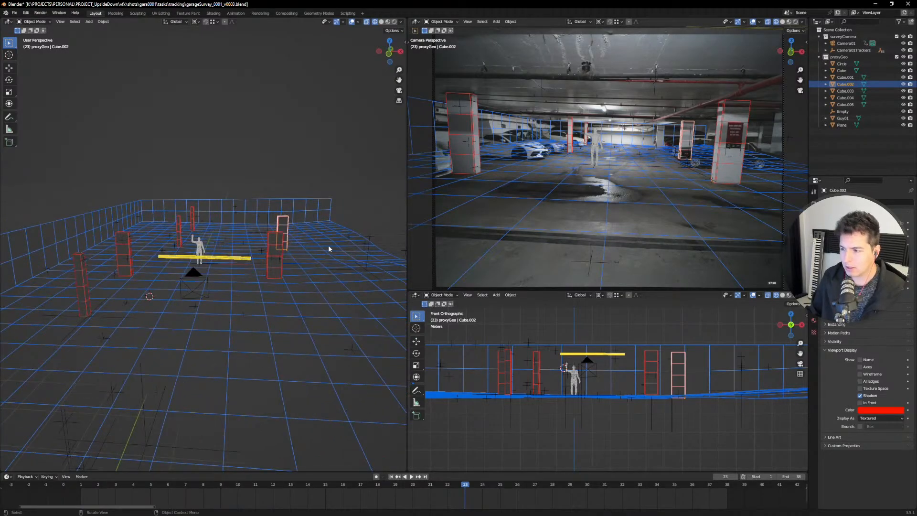
- Switch back to SynthEyes, minimize the survey images project and maximize the window holding the gara0002 shot
{"action": "key", "text": "alt+Tab"}
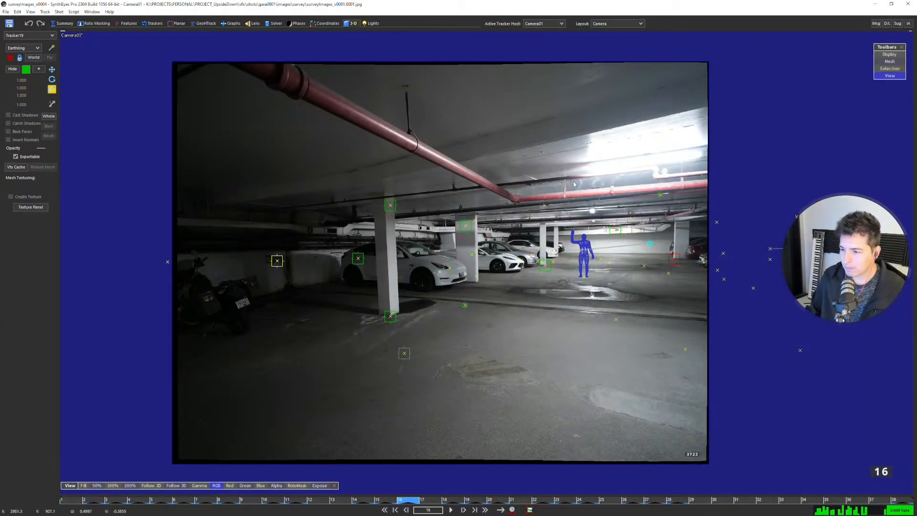
{"action": "left_click", "coordinate": [471, 244]}
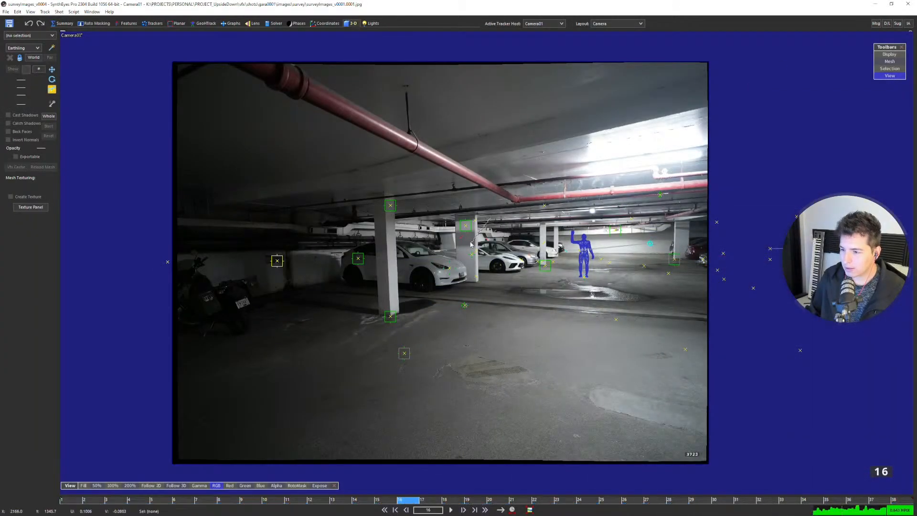
{"action": "left_click", "coordinate": [875, 6]}
{"action": "left_click_drag", "start_coordinate": [368, 237], "coordinate": [433, 142]}
{"action": "double_click", "coordinate": [468, 140]}
- Scrub and play through the whole gara0002 plate to review its motion
{"action": "left_click_drag", "start_coordinate": [144, 509], "coordinate": [601, 477]}
{"action": "key", "text": "space"}
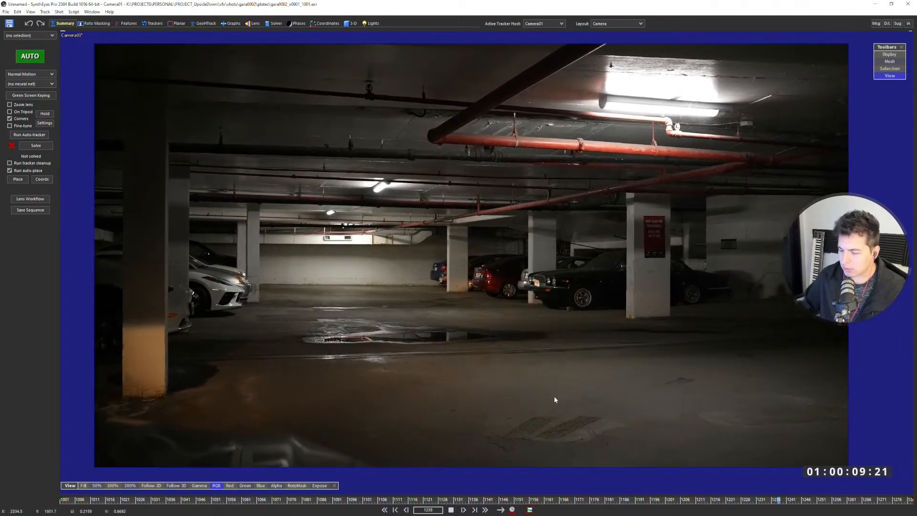
{"action": "key", "text": "space"}
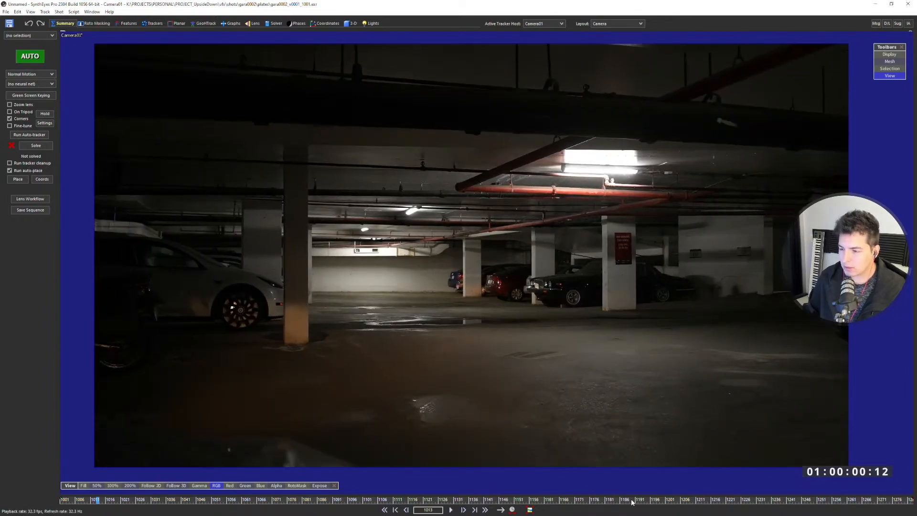
- Go back to frame 1001, run the auto-tracker on the plate and scrub through the generated trackers
{"action": "left_click_drag", "start_coordinate": [630, 499], "coordinate": [61, 497]}
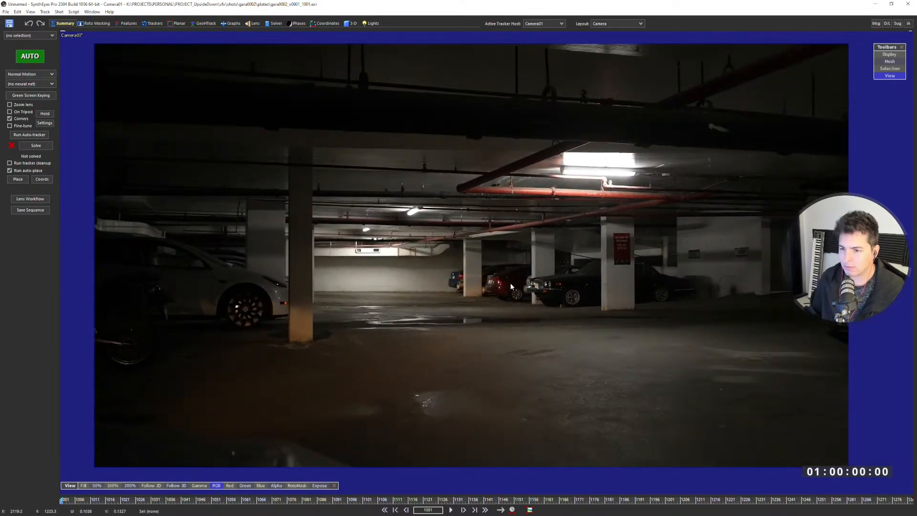
{"action": "middle_click_drag", "start_coordinate": [475, 278], "coordinate": [459, 270]}
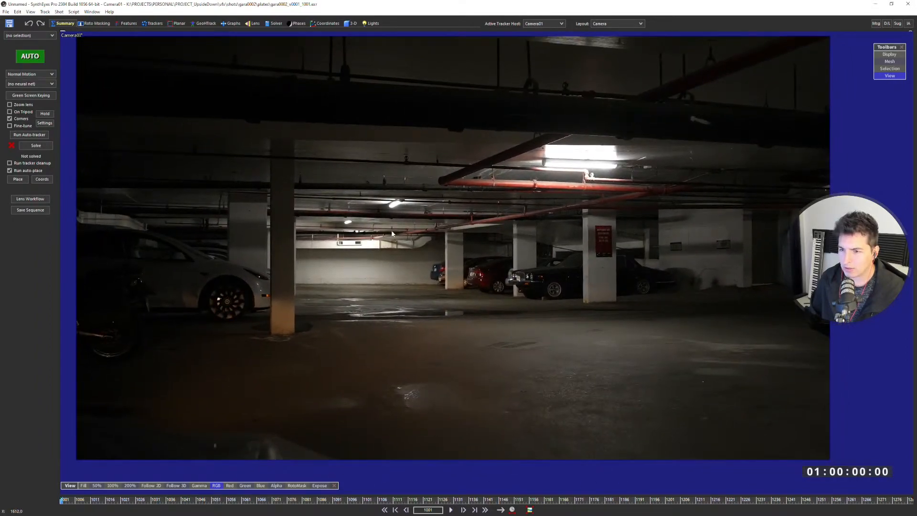
{"action": "middle_click_drag", "start_coordinate": [394, 234], "coordinate": [399, 235]}
{"action": "left_click", "coordinate": [48, 136]}
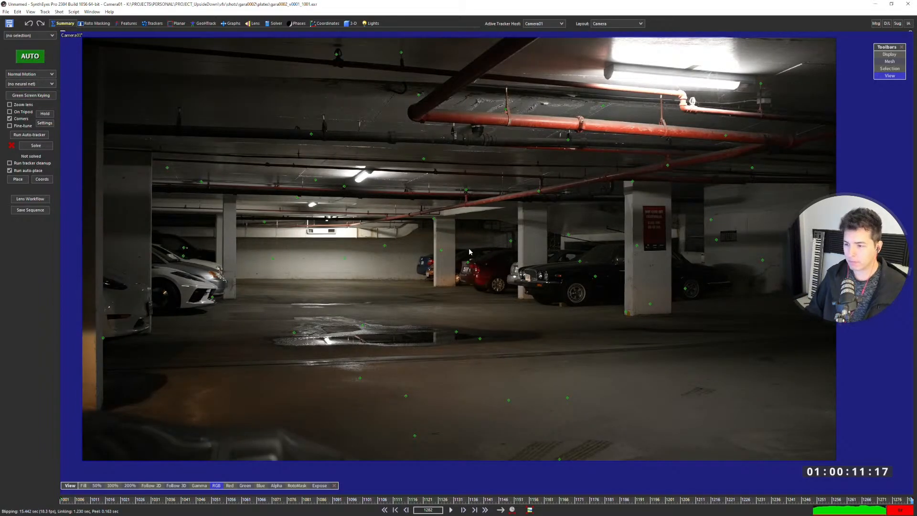
{"action": "scroll", "coordinate": [450, 256], "scroll_direction": "down", "scroll_amount": 2}
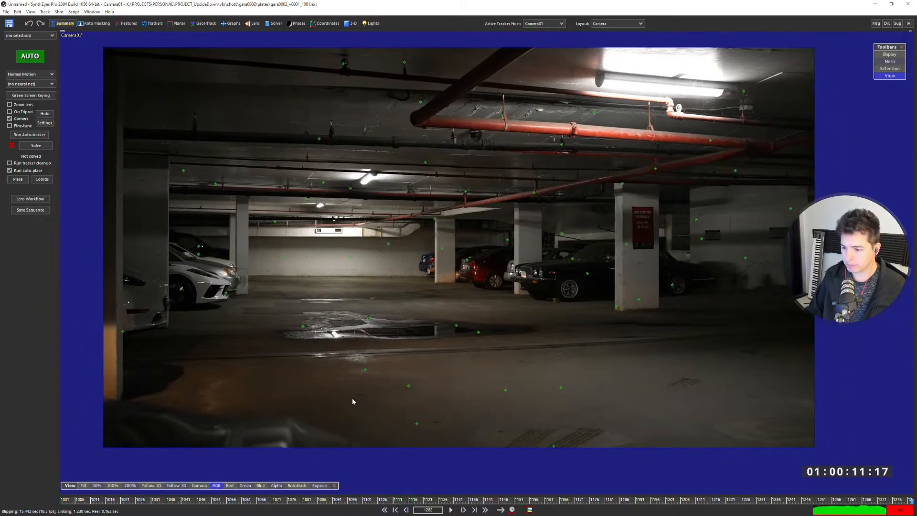
{"action": "left_click_drag", "start_coordinate": [207, 501], "coordinate": [355, 477]}
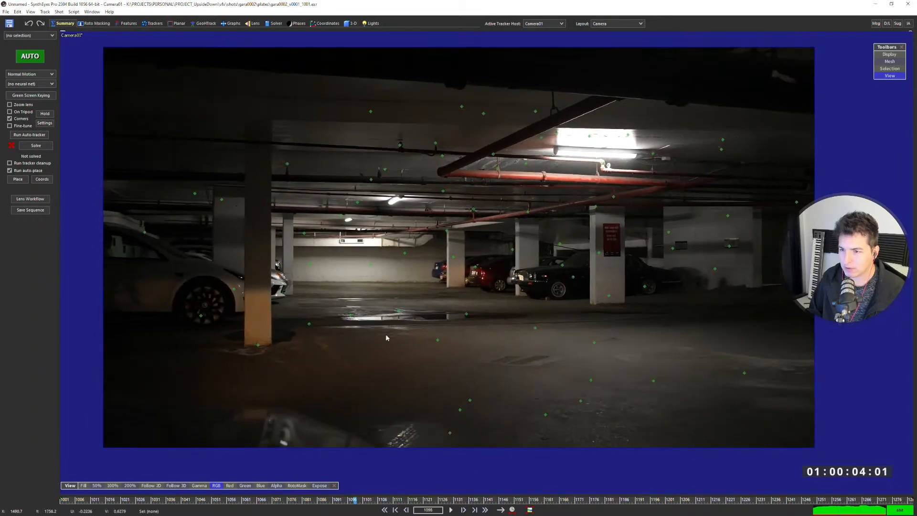
- Solve the camera from the automatic trackers and accept the solve report
{"action": "left_click", "coordinate": [275, 23]}
{"action": "left_click", "coordinate": [35, 52]}
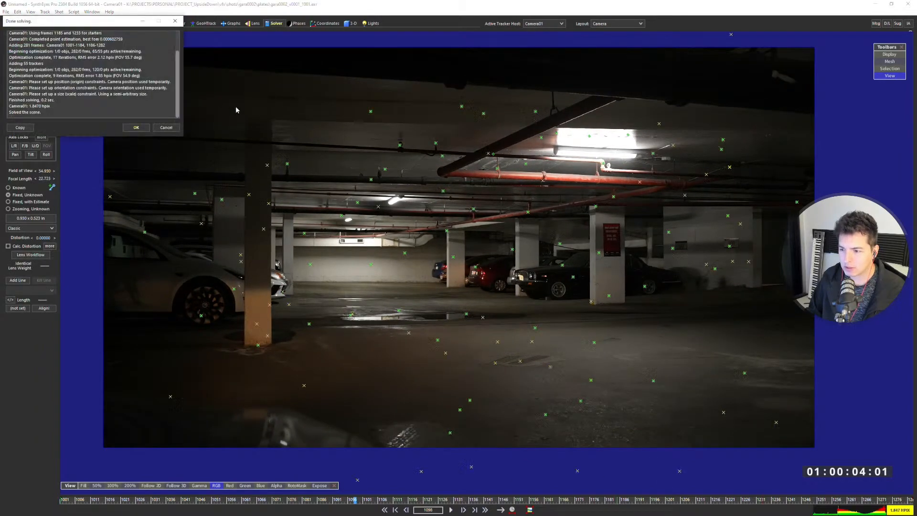
{"action": "left_click", "coordinate": [135, 128]}
- Select the tracker where the diagonal pipe crosses the thin pipe at frame 1131 and follow it to frame 1116
{"action": "left_click_drag", "start_coordinate": [167, 505], "coordinate": [458, 502]}
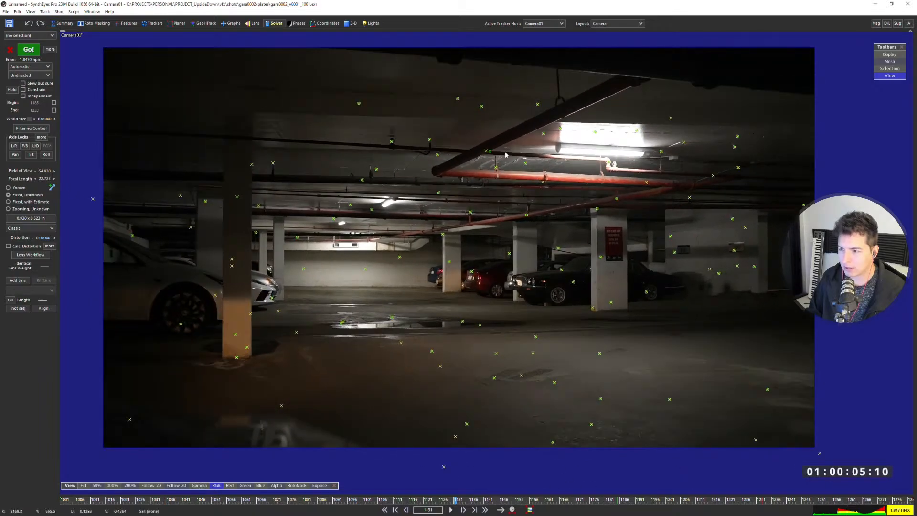
{"action": "scroll", "coordinate": [493, 145], "scroll_direction": "up", "scroll_amount": 3}
{"action": "left_click", "coordinate": [487, 159]}
{"action": "key", "text": "5"}
{"action": "scroll", "coordinate": [482, 193], "scroll_direction": "up", "scroll_amount": 4}
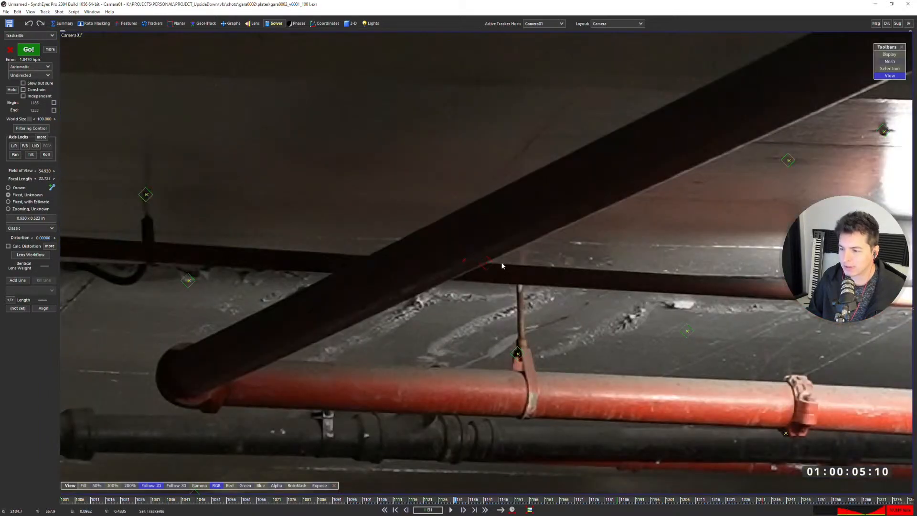
{"action": "left_click_drag", "start_coordinate": [348, 503], "coordinate": [410, 501]}
{"action": "scroll", "coordinate": [457, 362], "scroll_direction": "down", "scroll_amount": 7}
{"action": "scroll", "coordinate": [482, 277], "scroll_direction": "up", "scroll_amount": 2}
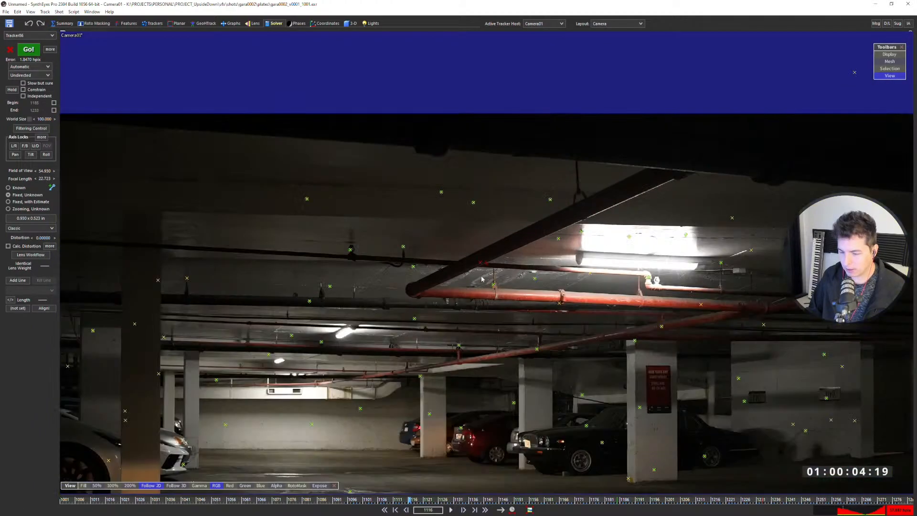
- Deselect the tracker and play the solved shot with the whole frame in view to check tracker errors
{"action": "left_click", "coordinate": [480, 296]}
{"action": "middle_click_drag", "start_coordinate": [496, 323], "coordinate": [507, 225]}
{"action": "scroll", "coordinate": [508, 225], "scroll_direction": "down", "scroll_amount": 3}
{"action": "middle_click_drag", "start_coordinate": [505, 273], "coordinate": [515, 264]}
{"action": "key", "text": "space"}
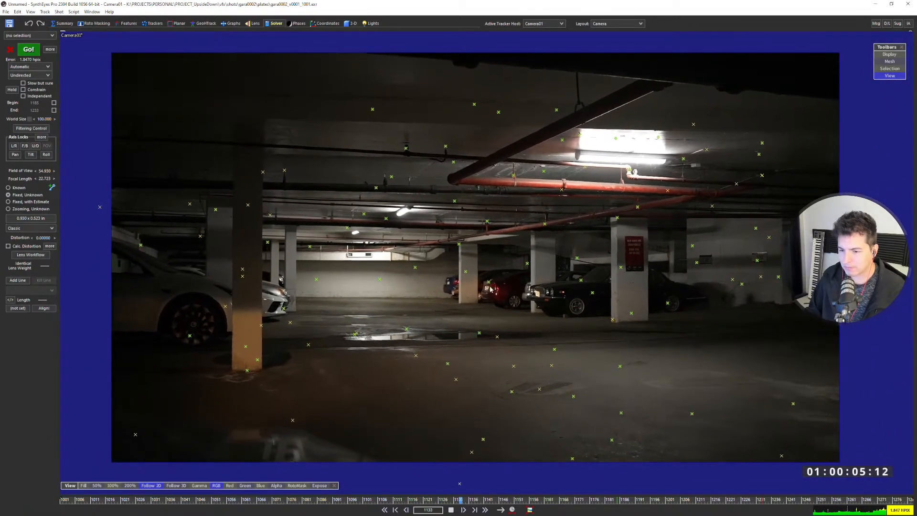
{"action": "key", "text": "space"}
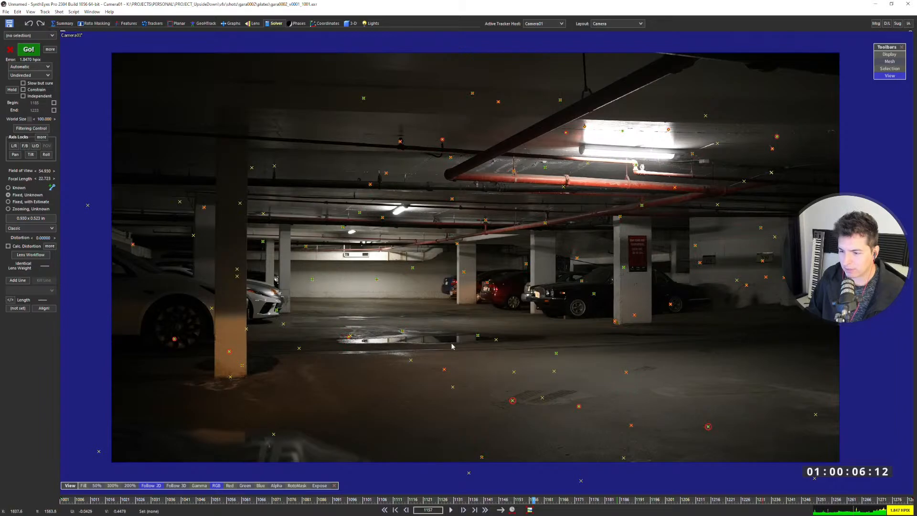
- Go to frame 1168 and select the high-error tracker on the thick red pipe below the bright ceiling lamp
{"action": "left_click_drag", "start_coordinate": [531, 500], "coordinate": [566, 513]}
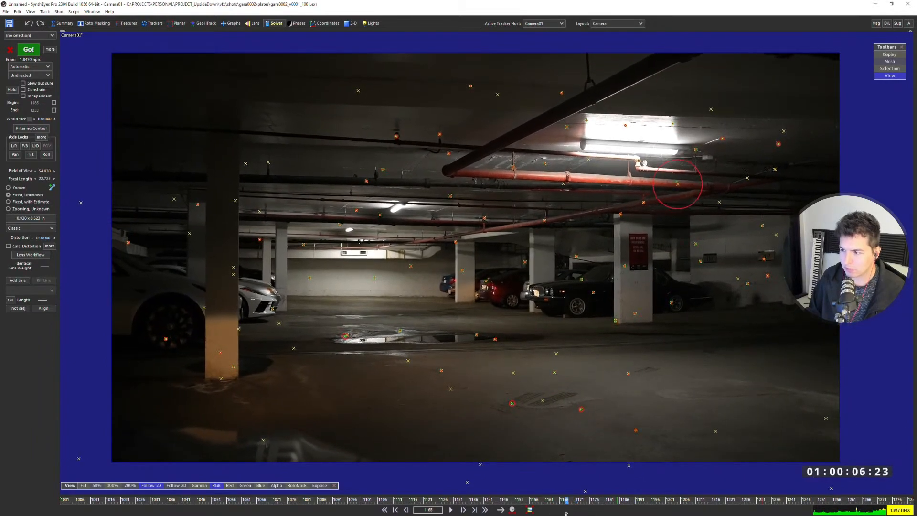
{"action": "left_click", "coordinate": [677, 183]}
{"action": "scroll", "coordinate": [677, 184], "scroll_direction": "up", "scroll_amount": 6}
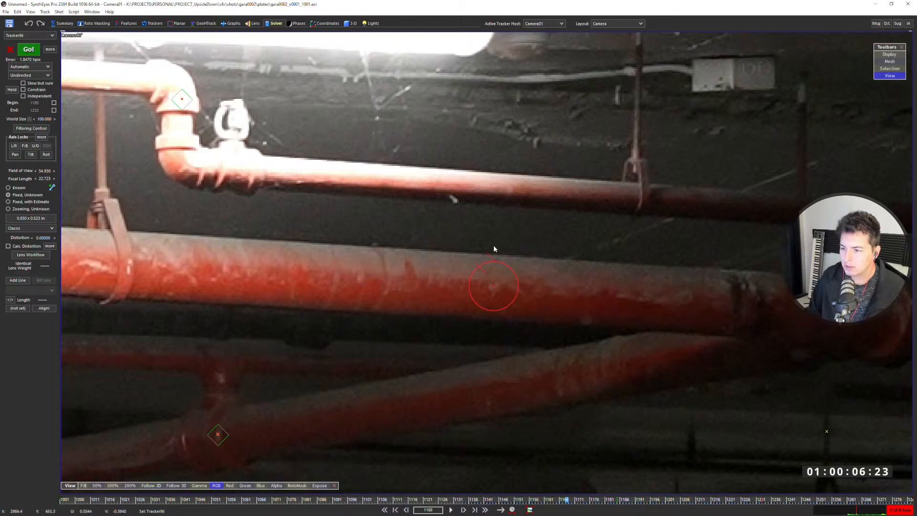
{"action": "key", "text": "s"}
{"action": "key", "text": "d"}
{"action": "key", "text": "s"}
{"action": "key", "text": "d"}
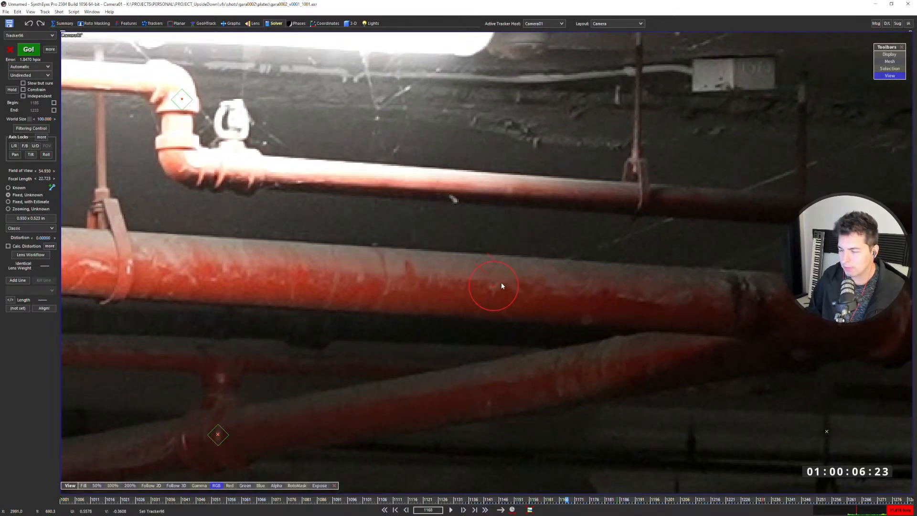
- Examine the selected pipe tracker close up and compare its position in the frames on either side of 1168
{"action": "scroll", "coordinate": [502, 286], "scroll_direction": "down", "scroll_amount": 6}
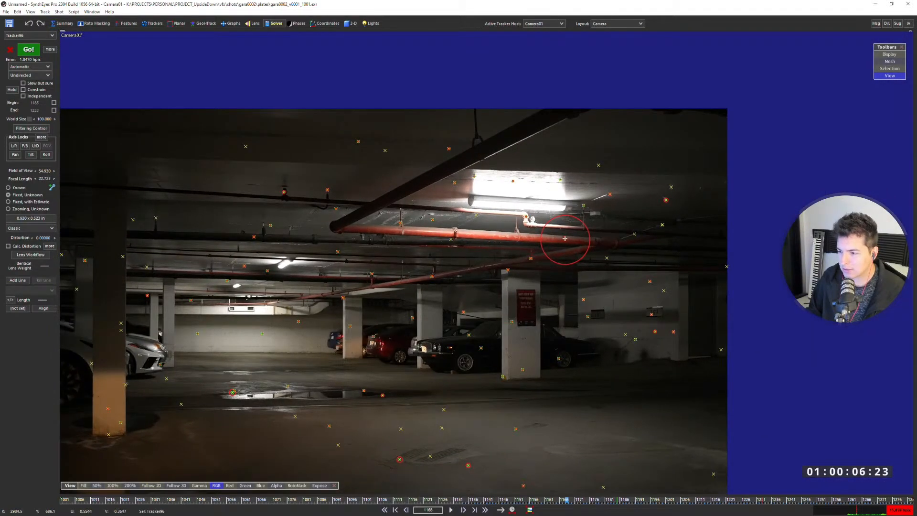
{"action": "middle_click_drag", "start_coordinate": [477, 294], "coordinate": [591, 240]}
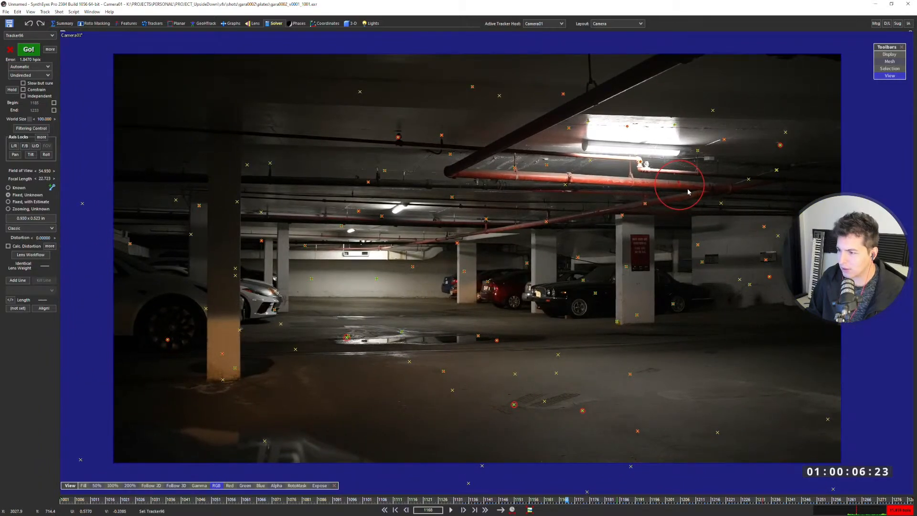
{"action": "scroll", "coordinate": [688, 191], "scroll_direction": "up", "scroll_amount": 7}
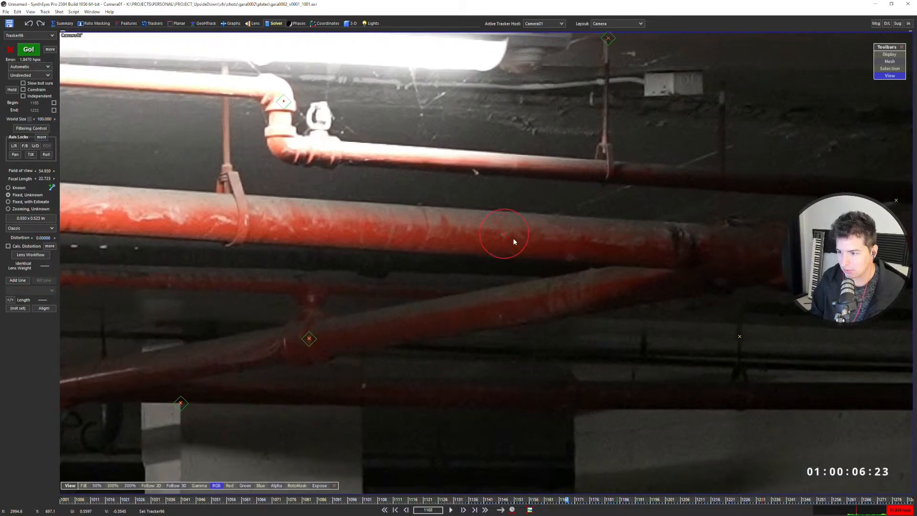
{"action": "left_click", "coordinate": [514, 241]}
{"action": "scroll", "coordinate": [513, 242], "scroll_direction": "down", "scroll_amount": 7}
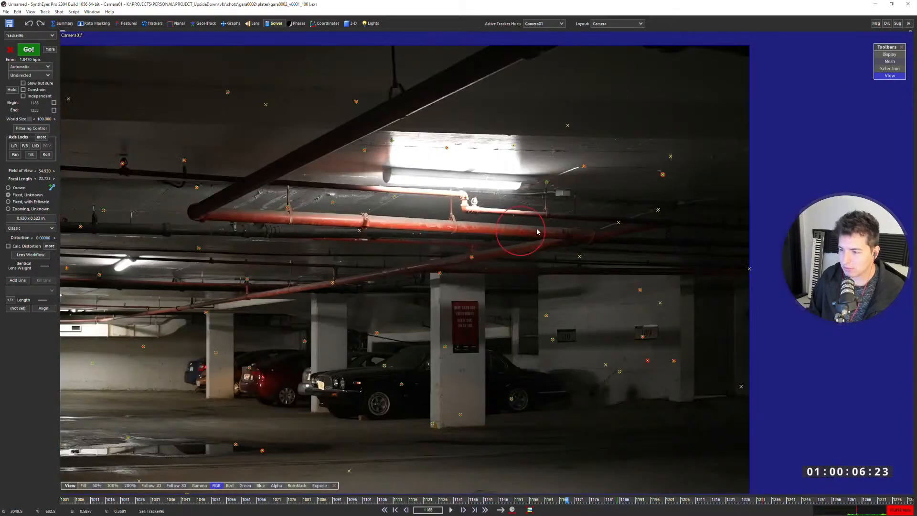
{"action": "left_click", "coordinate": [501, 236]}
{"action": "scroll", "coordinate": [501, 236], "scroll_direction": "up", "scroll_amount": 7}
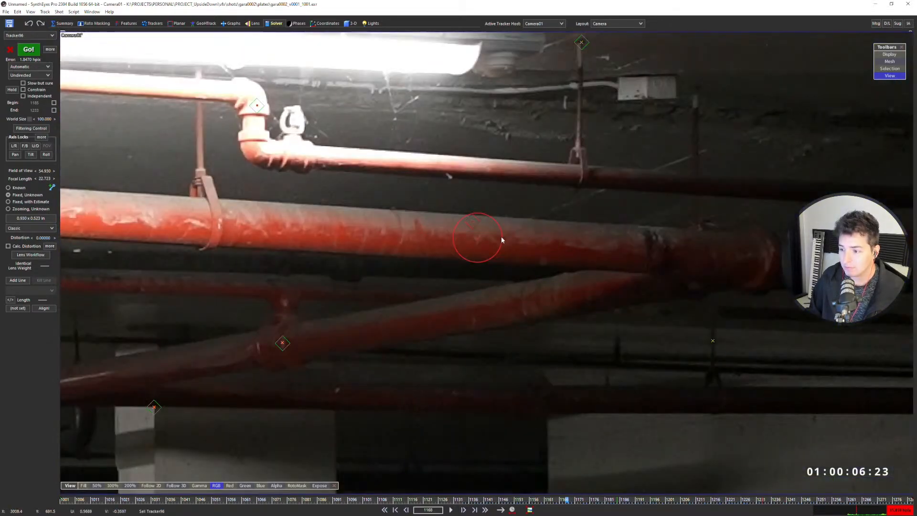
{"action": "key", "text": "Left"}
{"action": "key", "text": "Right"}
{"action": "key", "text": "Right"}
{"action": "key", "text": "Left"}
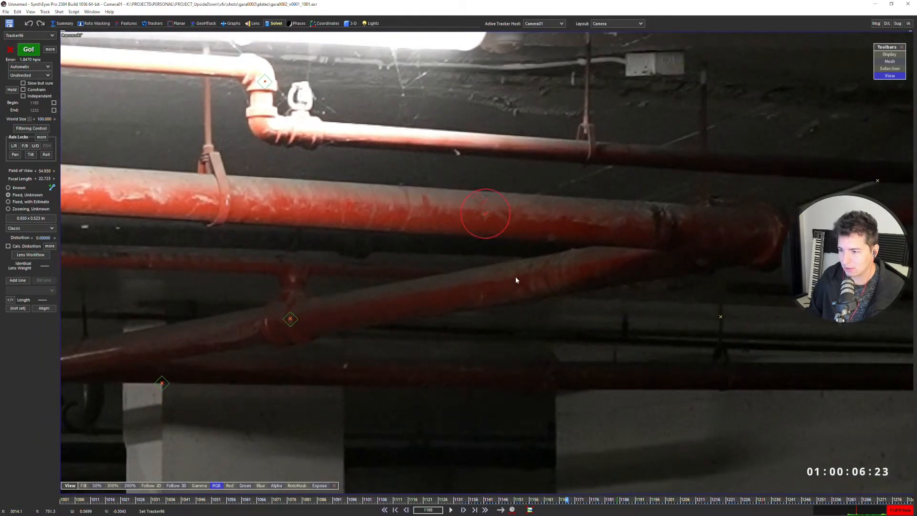
{"action": "key", "text": "Left"}
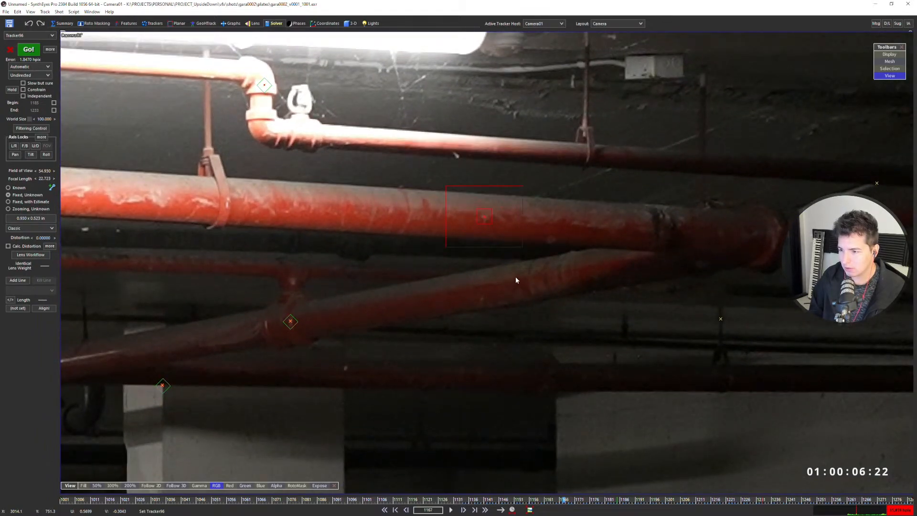
{"action": "key", "text": "Right"}
{"action": "key", "text": "Right"}
{"action": "key", "text": "Left"}
- Inspect the pipe tracker's search area in detail and recheck its placement between frames 1167 and 1169
{"action": "scroll", "coordinate": [516, 280], "scroll_direction": "up", "scroll_amount": 7}
{"action": "scroll", "coordinate": [487, 211], "scroll_direction": "down", "scroll_amount": 3}
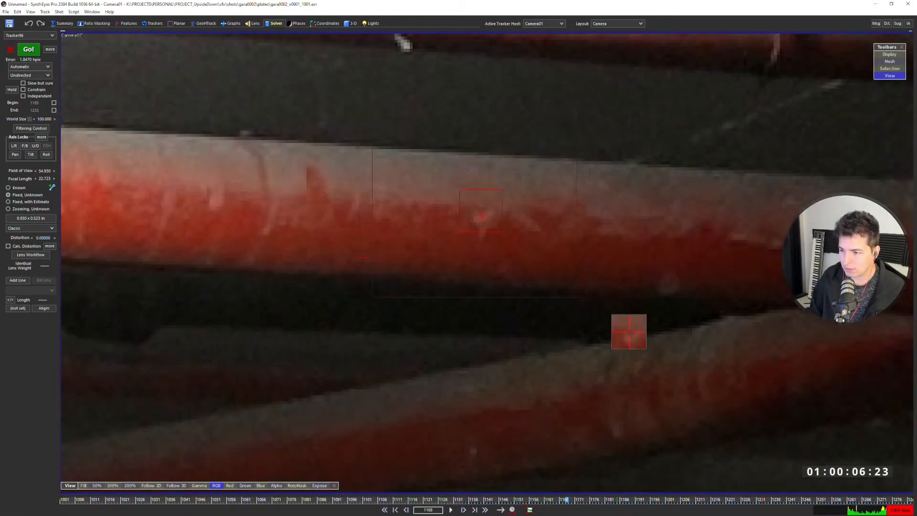
{"action": "scroll", "coordinate": [482, 215], "scroll_direction": "down", "scroll_amount": 4}
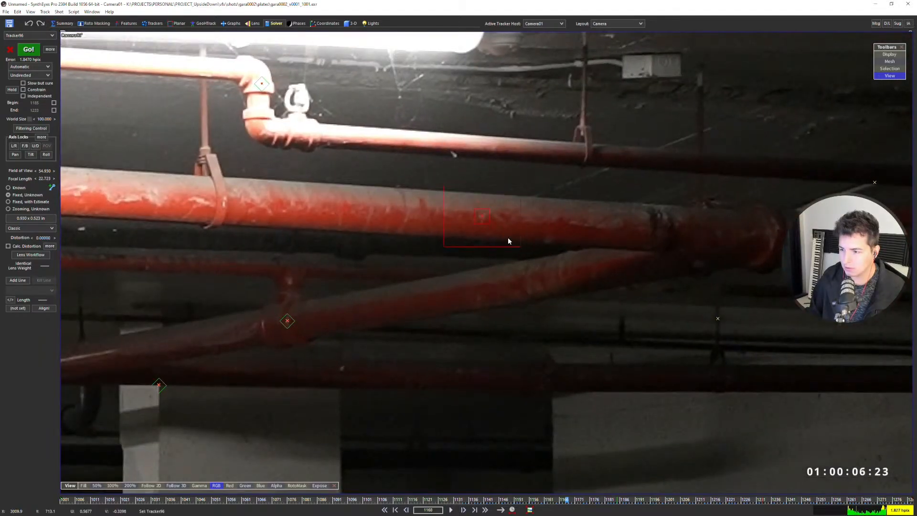
{"action": "key", "text": "Left"}
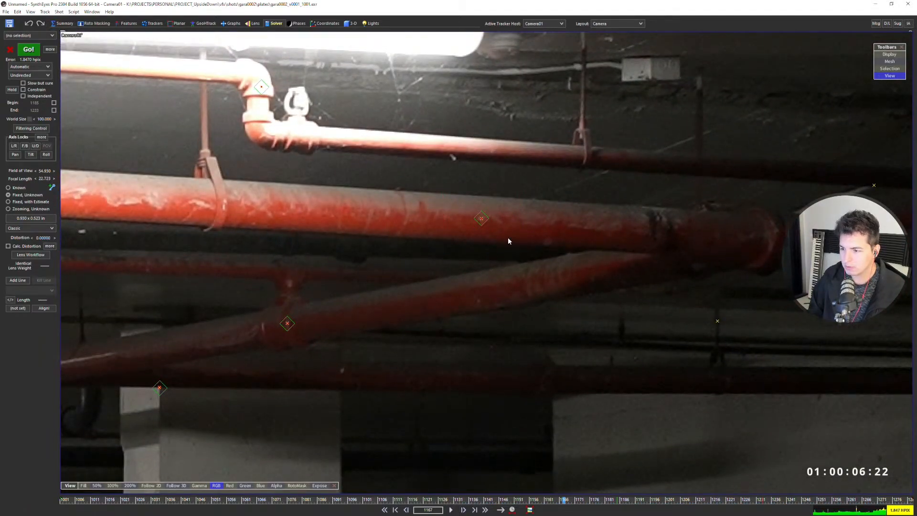
{"action": "key", "text": "Right"}
{"action": "key", "text": "Right"}
{"action": "key", "text": "Left"}
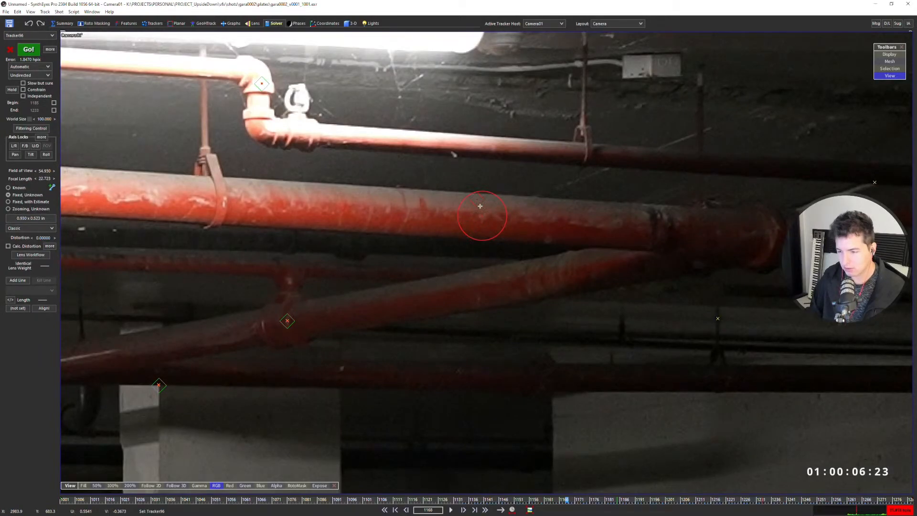
- Open the Graph Editor, expand Tracker96 and hide its FOM and Error curves so only the velocity curves are plotted
{"action": "left_click_drag", "start_coordinate": [916, 84], "coordinate": [454, 83]}
{"action": "left_click_drag", "start_coordinate": [315, 71], "coordinate": [314, 71]}
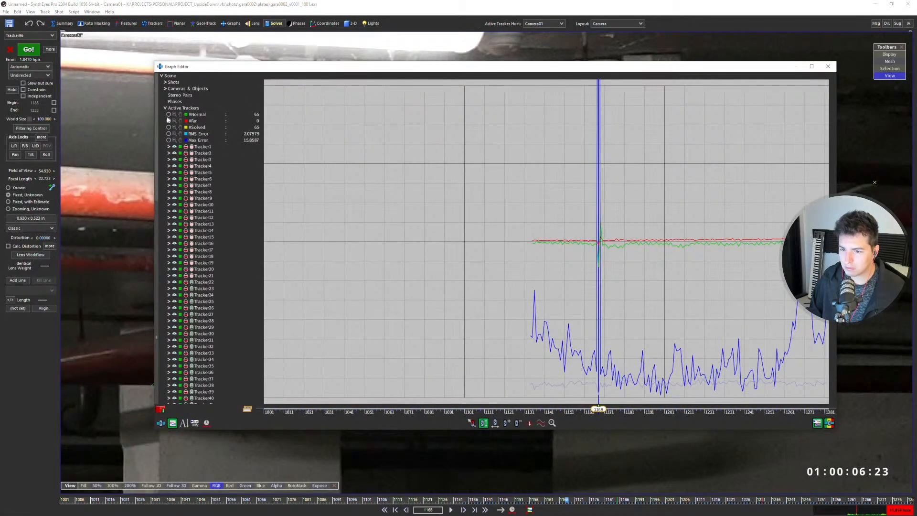
{"action": "left_click", "coordinate": [166, 109]}
{"action": "left_click", "coordinate": [165, 109]}
{"action": "scroll", "coordinate": [164, 124], "scroll_direction": "down", "scroll_amount": 10}
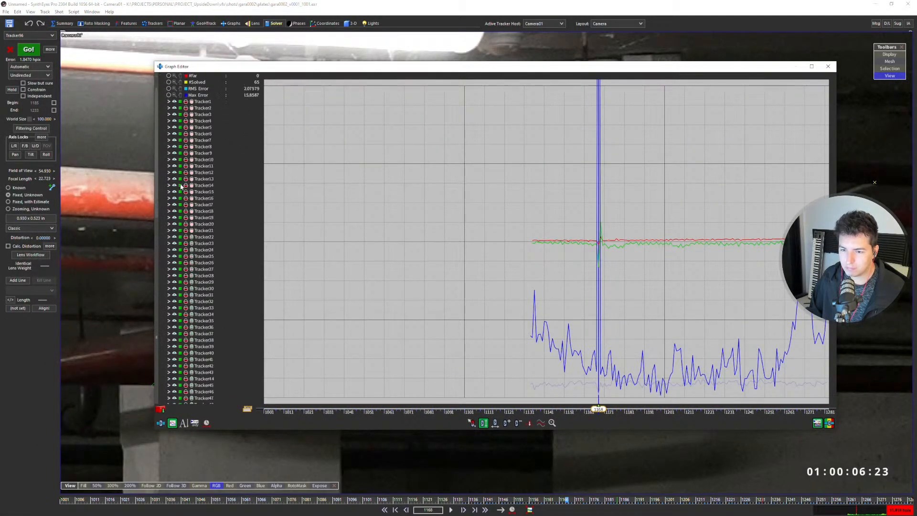
{"action": "scroll", "coordinate": [165, 268], "scroll_direction": "down", "scroll_amount": 15}
{"action": "left_click", "coordinate": [170, 231]}
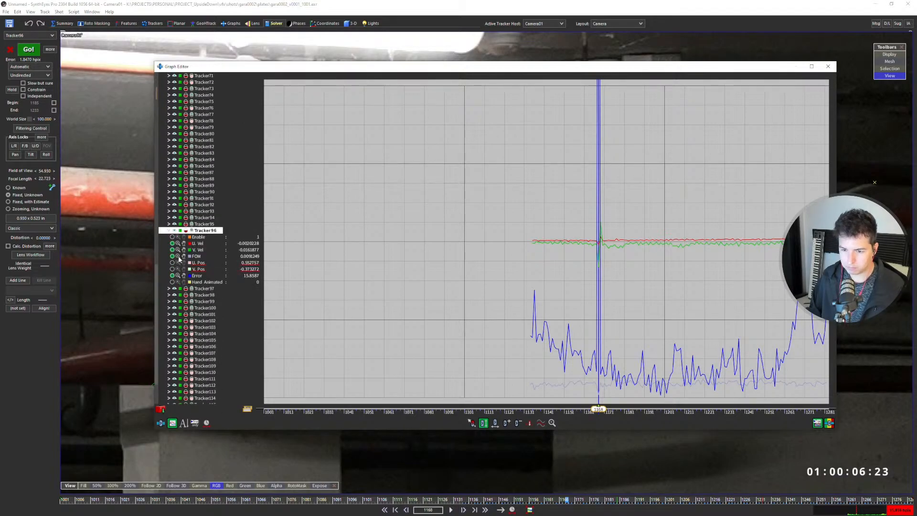
{"action": "left_click", "coordinate": [172, 257]}
{"action": "left_click", "coordinate": [173, 275]}
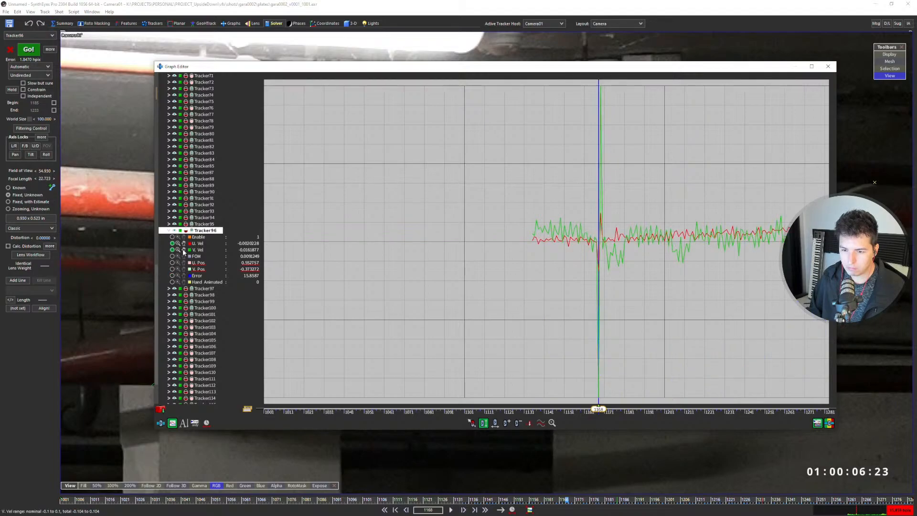
- Switch the graph to a dark background, deglitch Tracker96's velocity spike at frame 1168 and close the Graph Editor
{"action": "scroll", "coordinate": [641, 217], "scroll_direction": "up", "scroll_amount": 3}
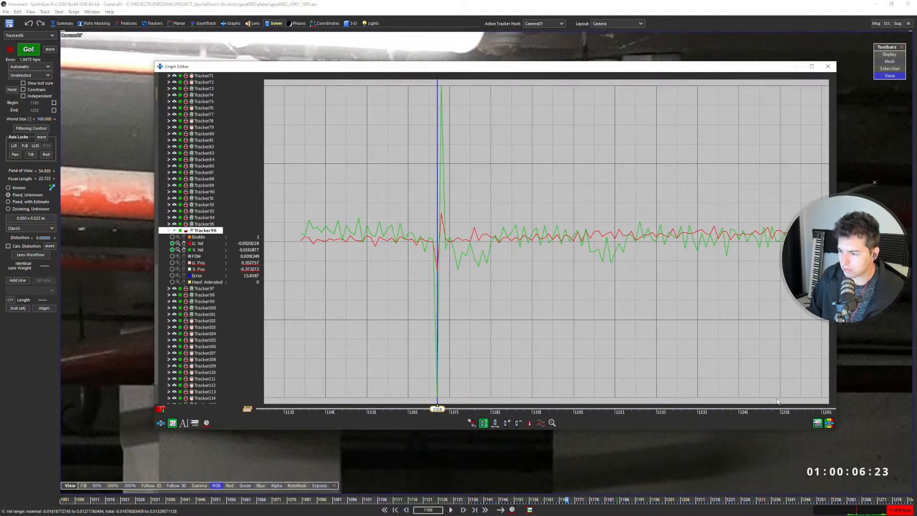
{"action": "left_click", "coordinate": [830, 423]}
{"action": "scroll", "coordinate": [510, 204], "scroll_direction": "up", "scroll_amount": 1}
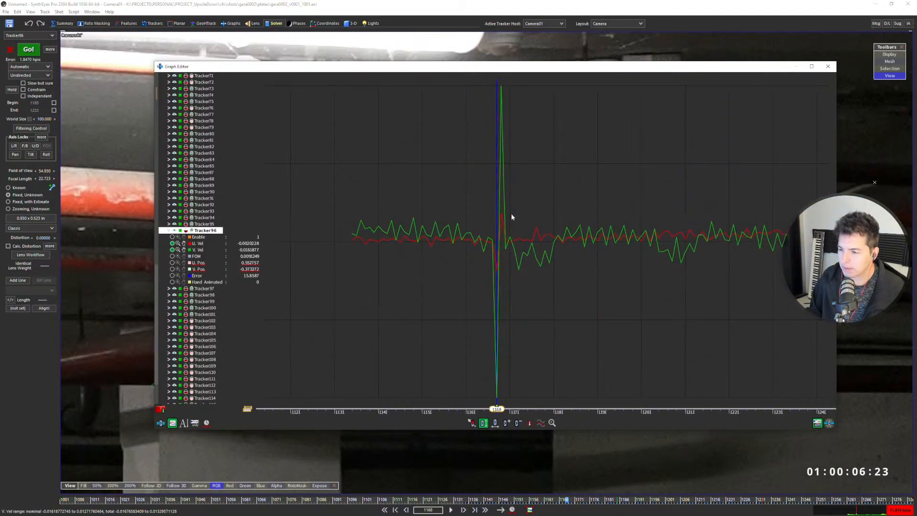
{"action": "left_click", "coordinate": [529, 423]}
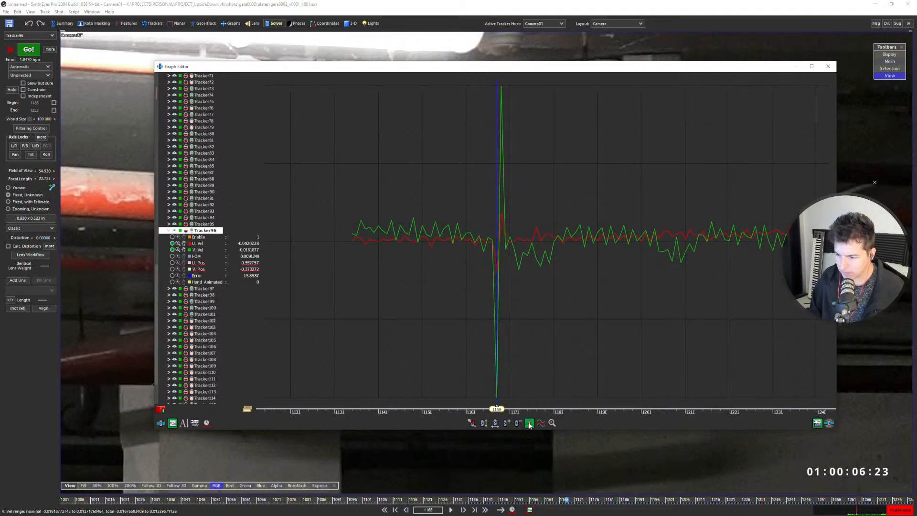
{"action": "left_click", "coordinate": [497, 397]}
{"action": "scroll", "coordinate": [655, 224], "scroll_direction": "down", "scroll_amount": 5}
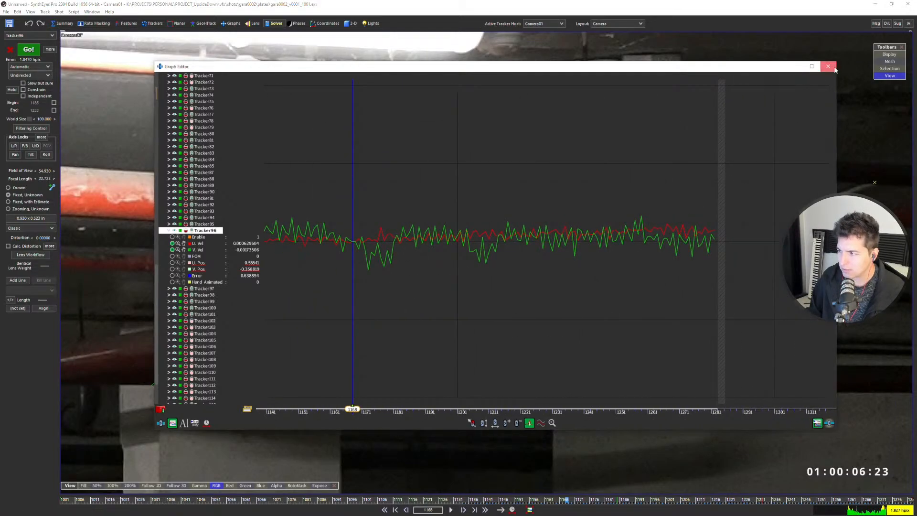
{"action": "left_click", "coordinate": [828, 66]}
- Scrub from frame 1150 to frame 1247 with the whole plate in view to check the remaining tracker errors
{"action": "scroll", "coordinate": [495, 228], "scroll_direction": "down", "scroll_amount": 1}
{"action": "scroll", "coordinate": [489, 230], "scroll_direction": "up", "scroll_amount": 3}
{"action": "scroll", "coordinate": [489, 231], "scroll_direction": "down", "scroll_amount": 5}
{"action": "scroll", "coordinate": [491, 217], "scroll_direction": "up", "scroll_amount": 20}
{"action": "scroll", "coordinate": [494, 277], "scroll_direction": "down", "scroll_amount": 3, "text": "ctrl"}
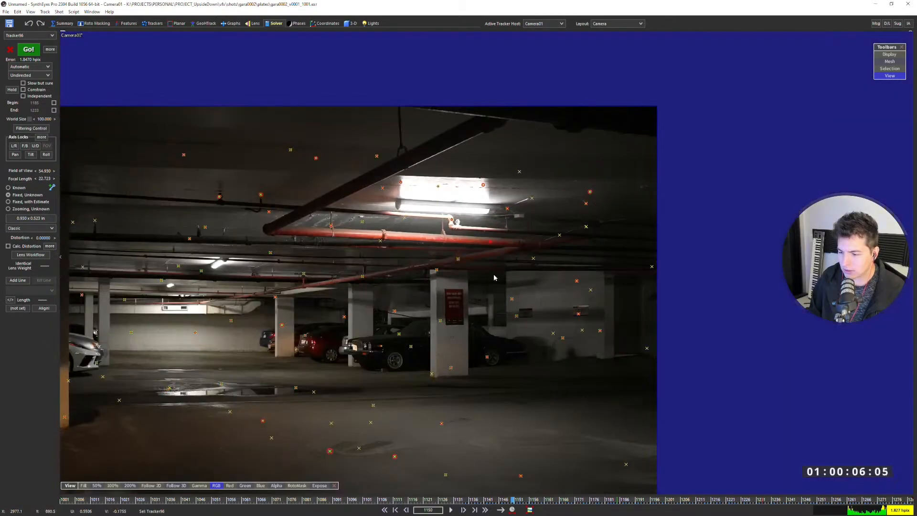
{"action": "scroll", "coordinate": [494, 277], "scroll_direction": "down", "scroll_amount": 1, "text": "ctrl"}
{"action": "scroll", "coordinate": [504, 257], "scroll_direction": "down", "scroll_amount": 2, "text": "ctrl"}
{"action": "scroll", "coordinate": [504, 257], "scroll_direction": "up", "scroll_amount": 3, "text": "ctrl"}
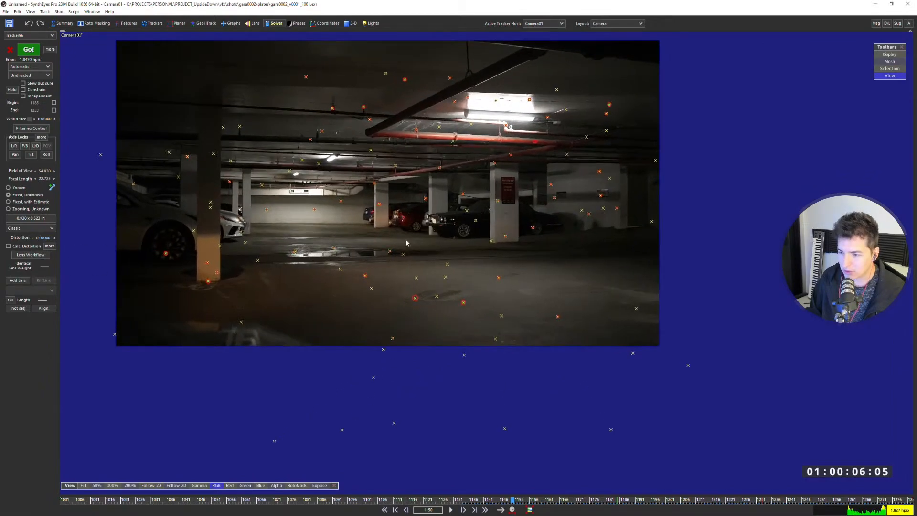
{"action": "middle_click_drag", "start_coordinate": [409, 239], "coordinate": [491, 272]}
{"action": "scroll", "coordinate": [490, 205], "scroll_direction": "up", "scroll_amount": 3, "text": "ctrl"}
{"action": "scroll", "coordinate": [505, 287], "scroll_direction": "down", "scroll_amount": 1, "text": "ctrl"}
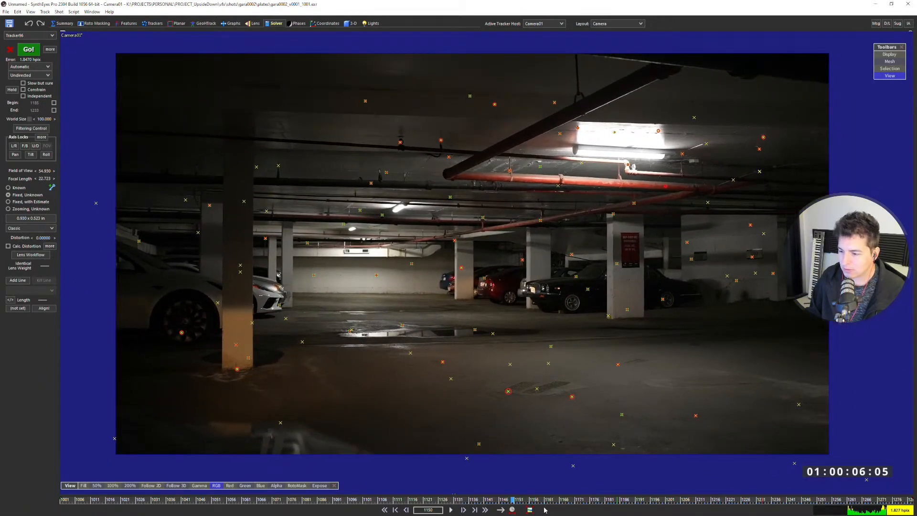
{"action": "scroll", "coordinate": [687, 207], "scroll_direction": "down", "scroll_amount": 20}
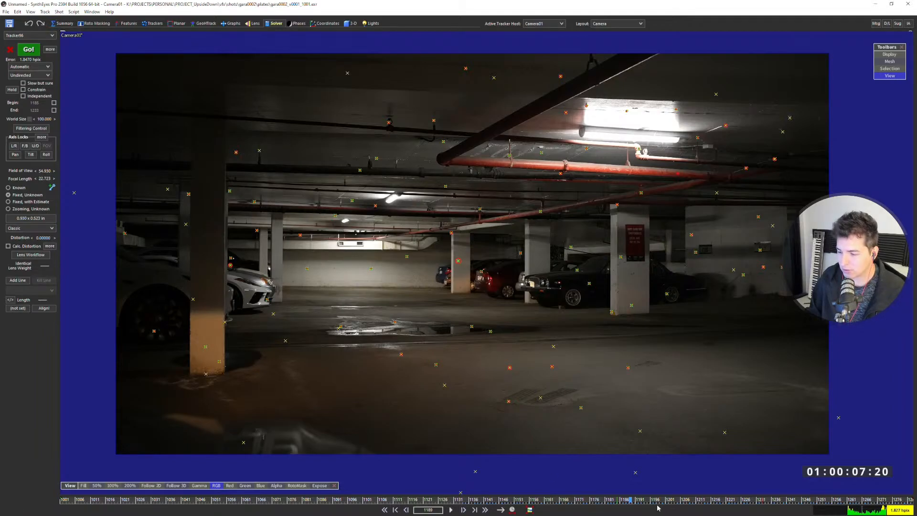
{"action": "left_click_drag", "start_coordinate": [658, 502], "coordinate": [809, 296]}
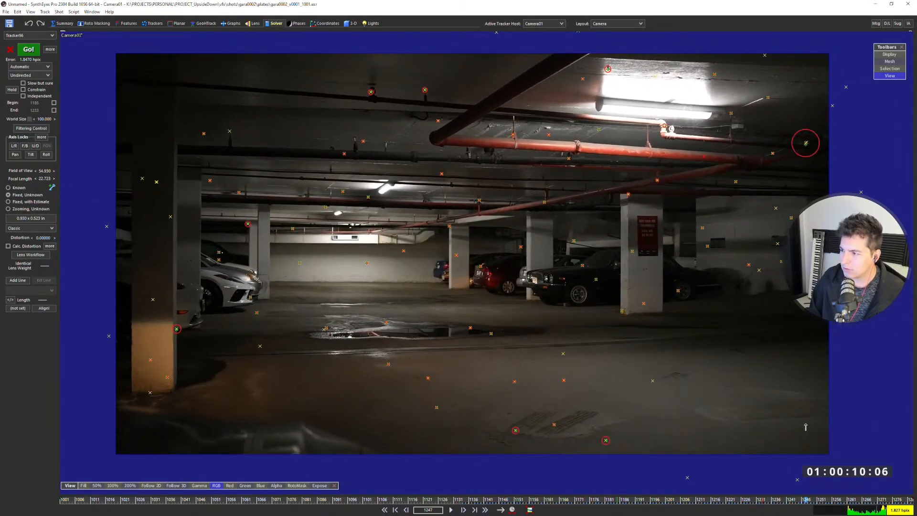
- Clean up the automatic trackers with a high-error threshold of 5, reviewing the selected high-error trackers before applying the fix
{"action": "key", "text": "shift+c"}
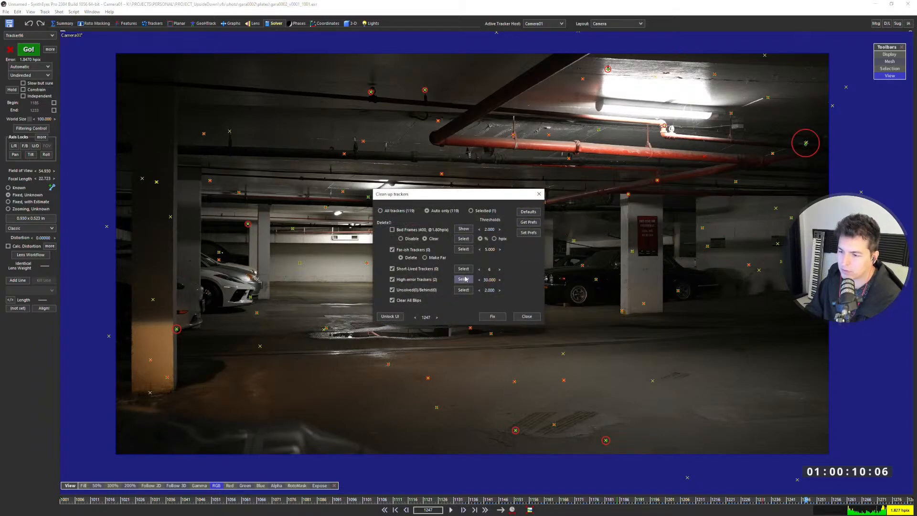
{"action": "double_click", "coordinate": [488, 281]}
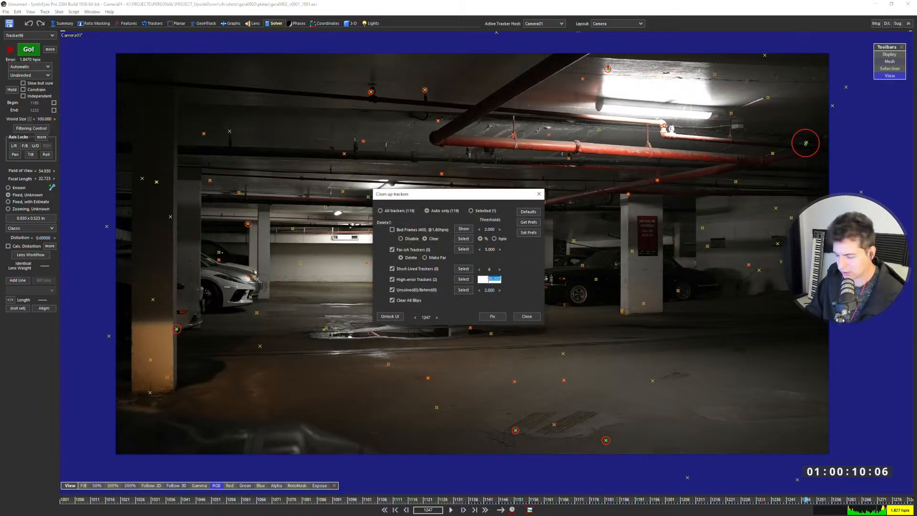
{"action": "type", "text": "5"}
{"action": "key", "text": "Return"}
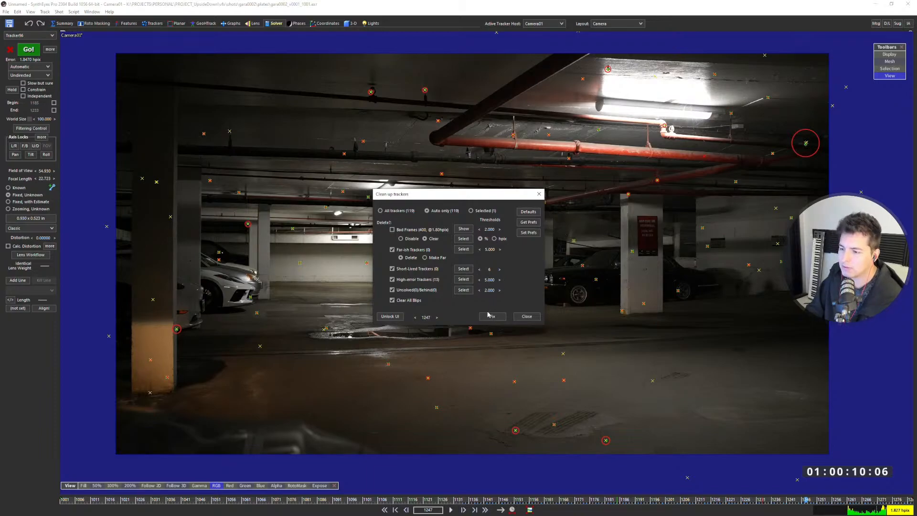
{"action": "left_click", "coordinate": [463, 279]}
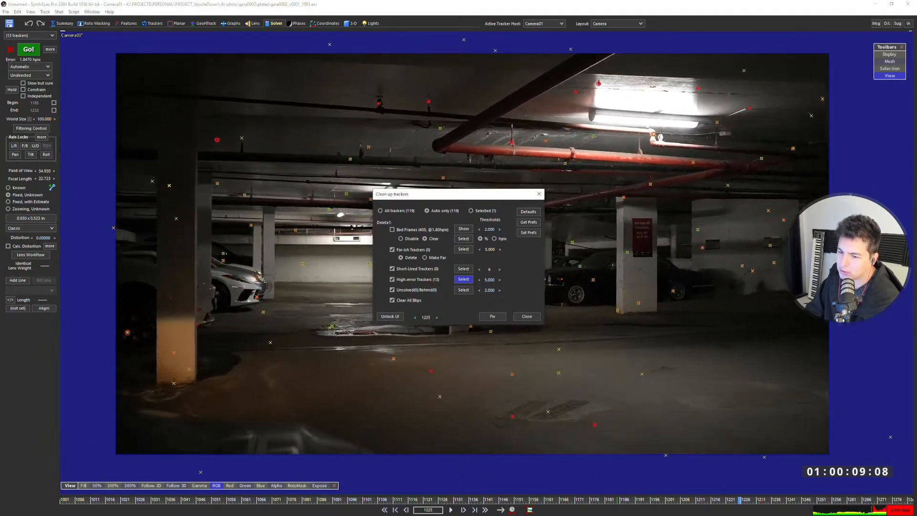
{"action": "left_click", "coordinate": [414, 317]}
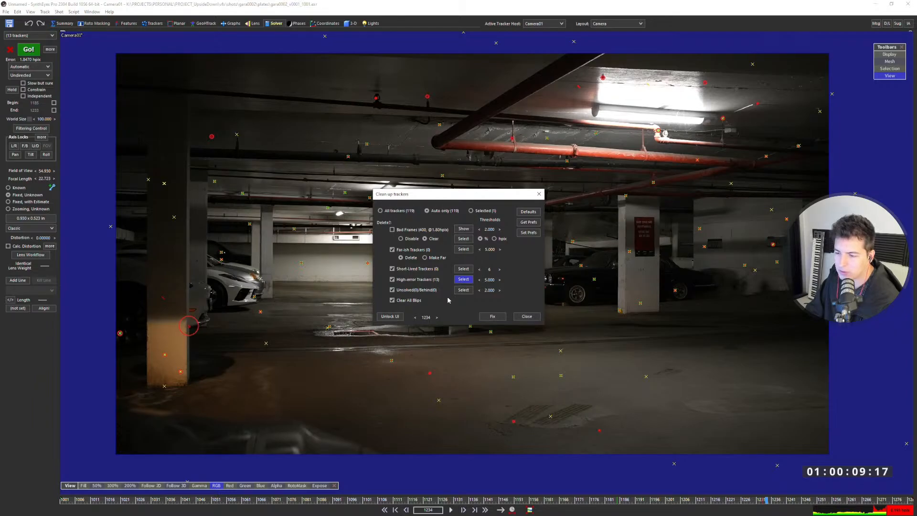
{"action": "left_click", "coordinate": [491, 316]}
- Go to frame 1160, solve the camera again with the cleaned-up trackers and accept the solve report
{"action": "left_click_drag", "start_coordinate": [575, 500], "coordinate": [543, 501]}
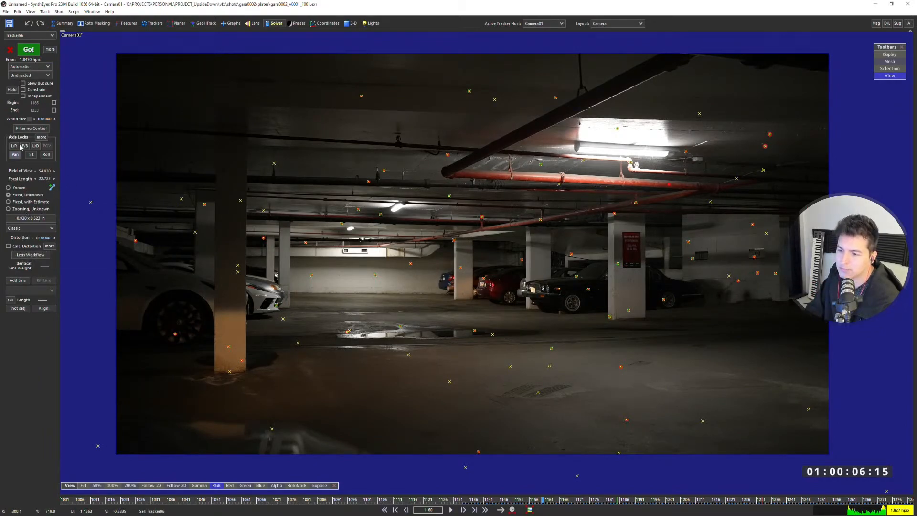
{"action": "left_click", "coordinate": [24, 51]}
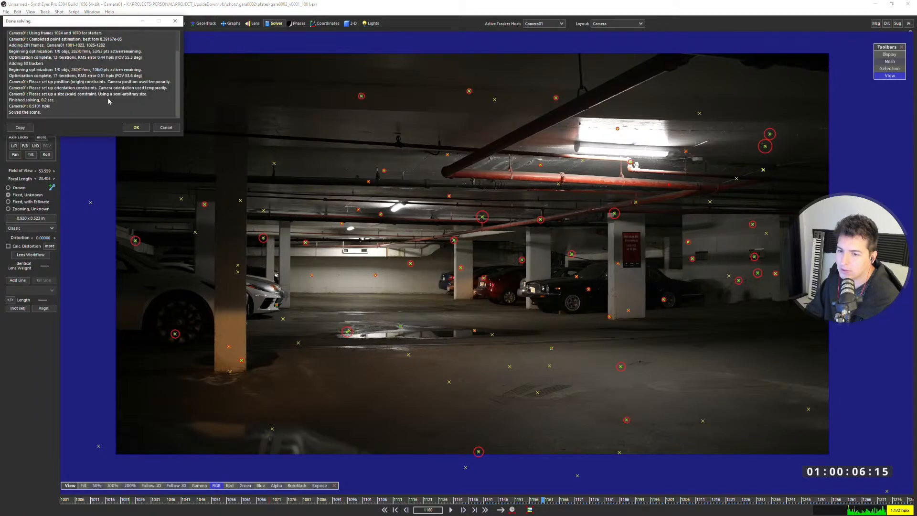
{"action": "left_click", "coordinate": [136, 128]}
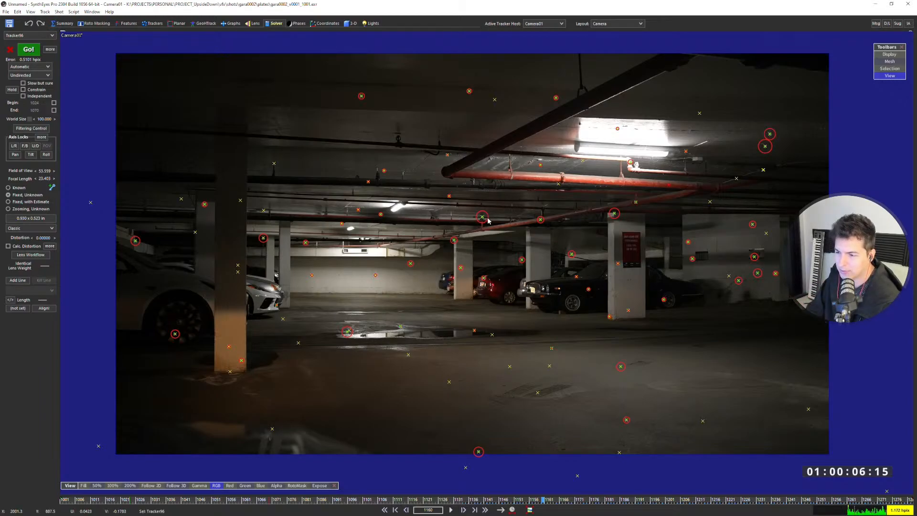
- Review the tracker errors between frames 1094 and 1216, and select the high-error floor tracker by the white car at frame 1215
{"action": "left_click_drag", "start_coordinate": [604, 500], "coordinate": [336, 500]}
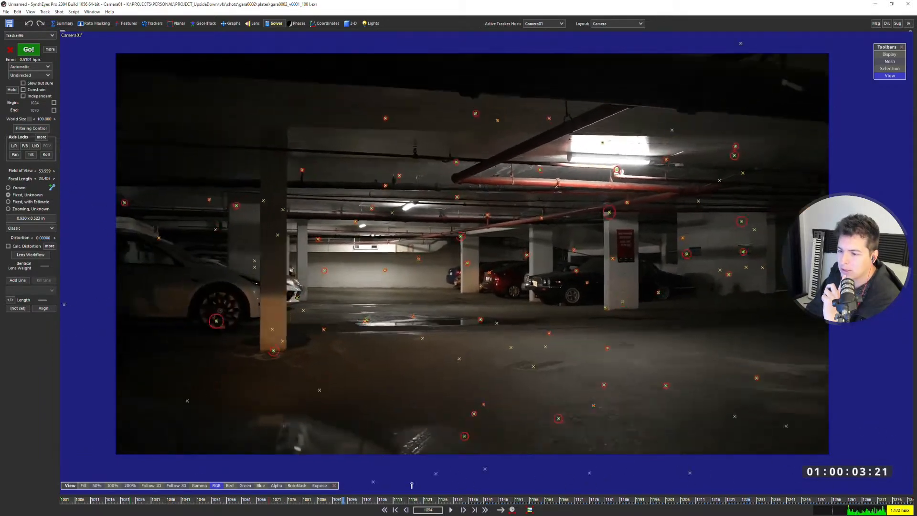
{"action": "left_click_drag", "start_coordinate": [411, 485], "coordinate": [707, 480]}
{"action": "scroll", "coordinate": [254, 319], "scroll_direction": "up", "scroll_amount": 2}
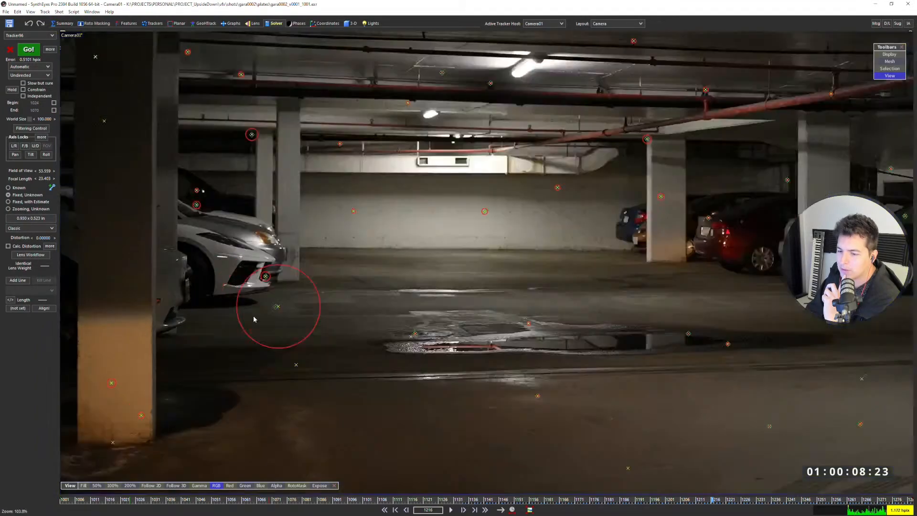
{"action": "scroll", "coordinate": [254, 319], "scroll_direction": "up", "scroll_amount": 2}
{"action": "scroll", "coordinate": [315, 319], "scroll_direction": "up", "scroll_amount": 1}
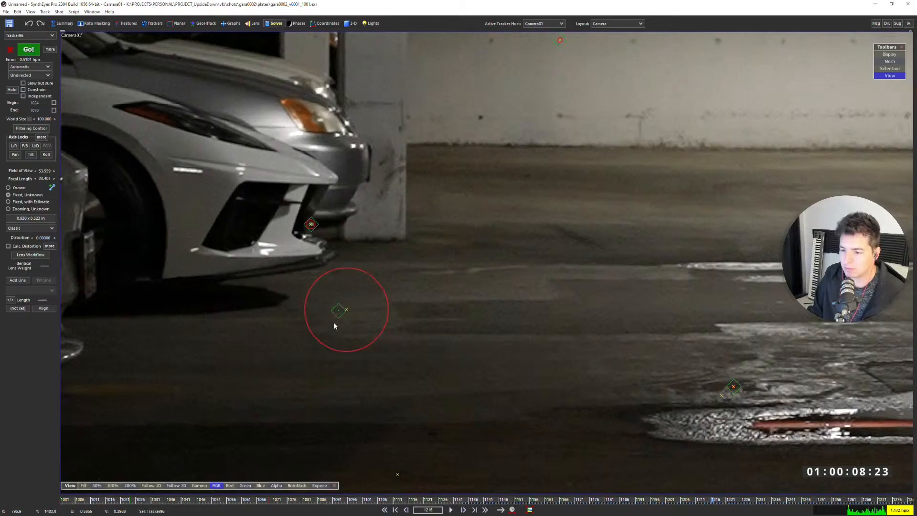
{"action": "key", "text": "Left"}
{"action": "left_click", "coordinate": [347, 311]}
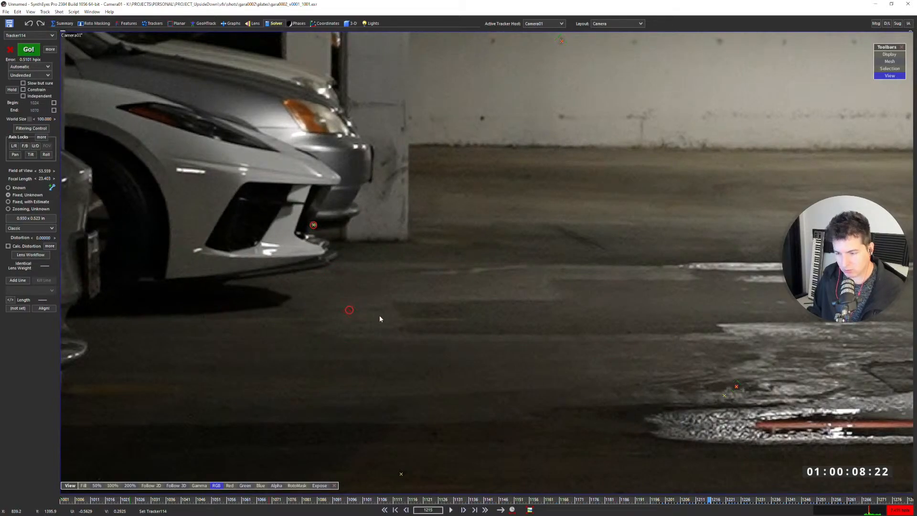
- Follow the selected floor tracker in 3D and check its drift across frames 1212 to 1215
{"action": "key", "text": "shift+5"}
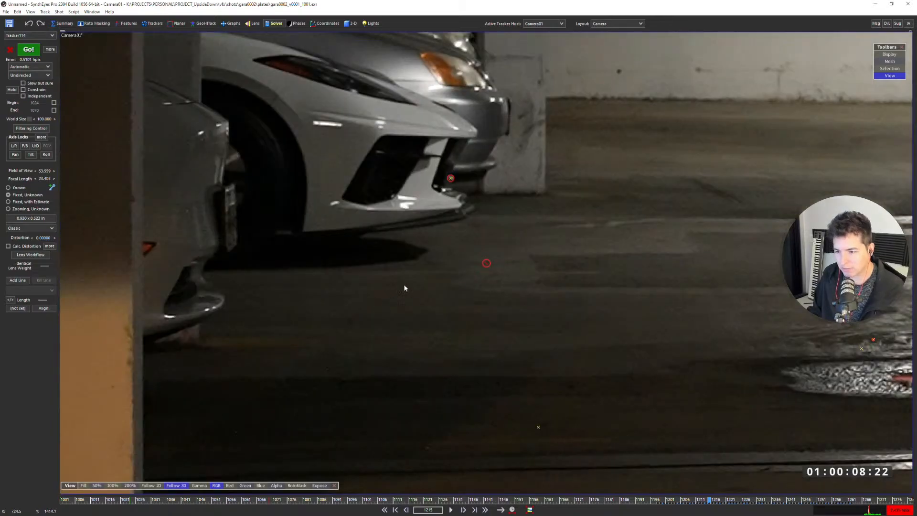
{"action": "scroll", "coordinate": [500, 315], "scroll_direction": "down", "scroll_amount": 2}
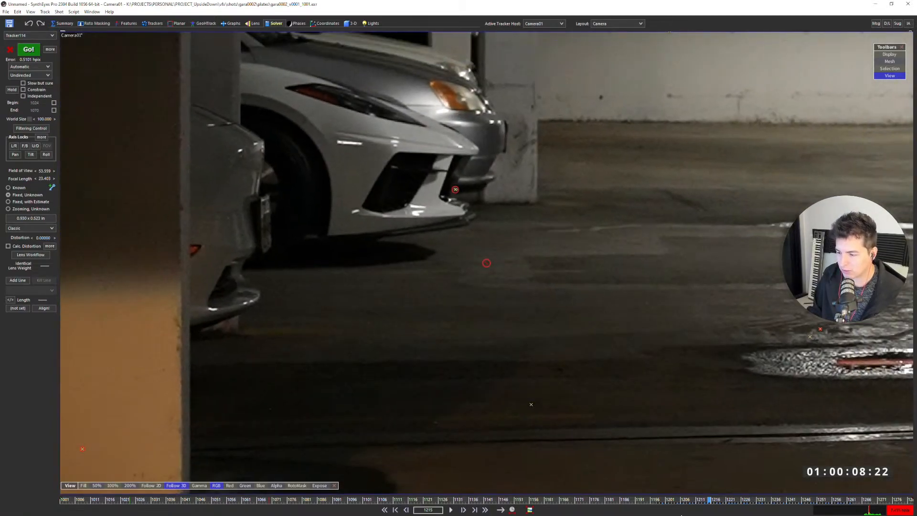
{"action": "key", "text": "Left"}
{"action": "key", "text": "Left"}
{"action": "key", "text": "Left"}
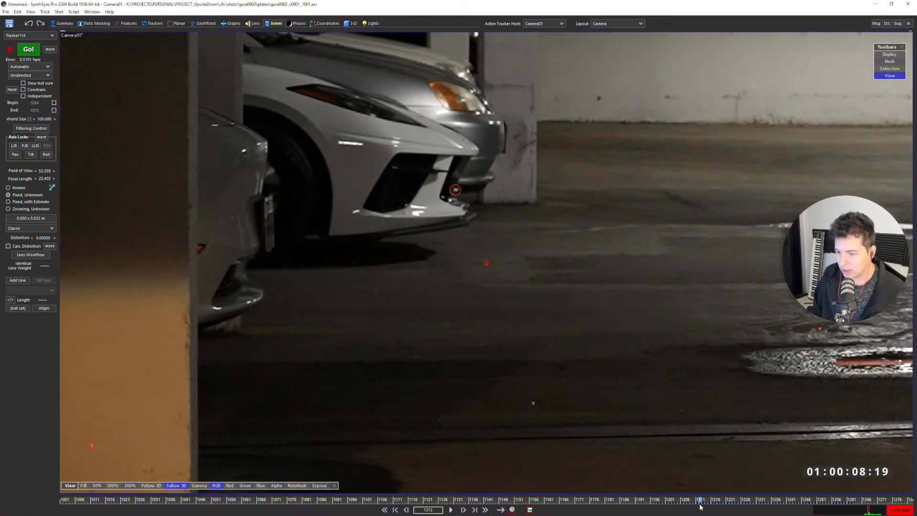
{"action": "scroll", "coordinate": [508, 335], "scroll_direction": "down", "scroll_amount": 2}
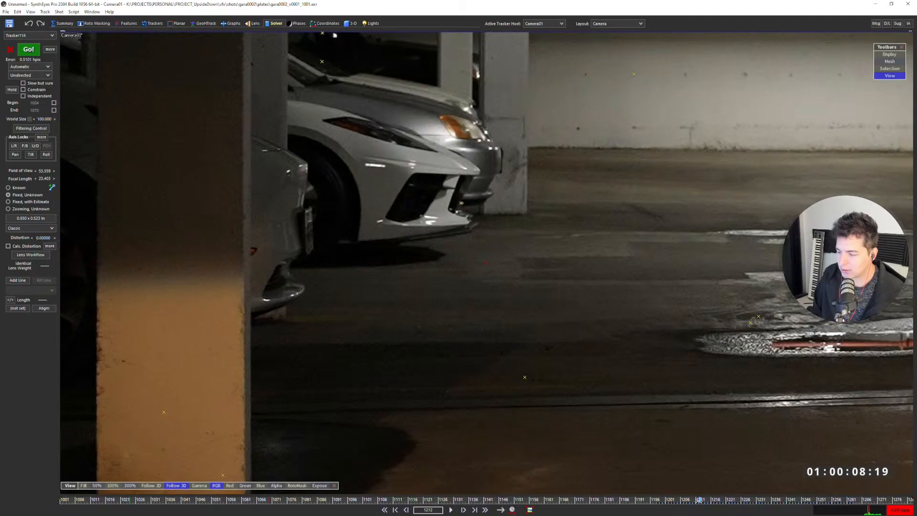
{"action": "mouse_move", "coordinate": [699, 500]}
{"action": "left_mouse_down"}
{"action": "mouse_move", "coordinate": [662, 500]}
{"action": "mouse_move", "coordinate": [784, 500]}
{"action": "mouse_move", "coordinate": [716, 501]}
{"action": "mouse_move", "coordinate": [775, 500]}
{"action": "mouse_move", "coordinate": [695, 513]}
{"action": "mouse_move", "coordinate": [796, 506]}
{"action": "mouse_move", "coordinate": [703, 504]}
{"action": "left_mouse_up"}
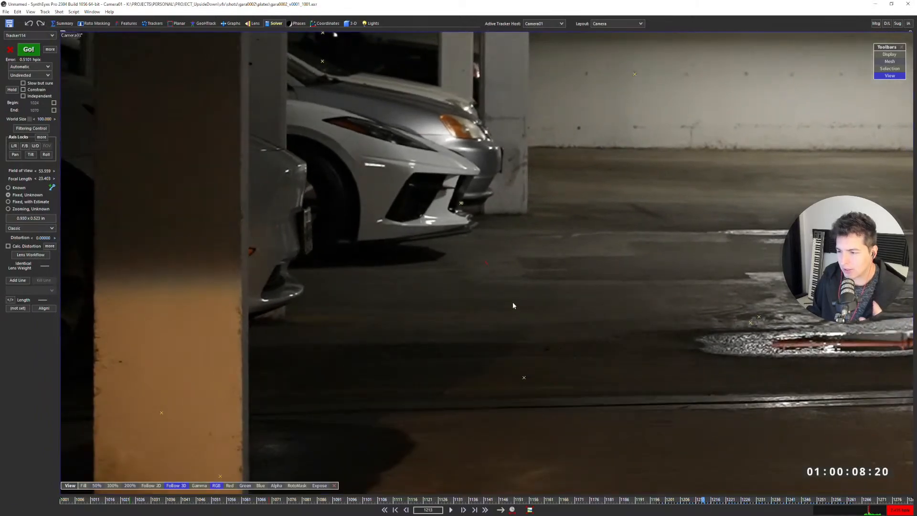
{"action": "scroll", "coordinate": [516, 308], "scroll_direction": "down", "scroll_amount": 4}
{"action": "scroll", "coordinate": [488, 260], "scroll_direction": "up", "scroll_amount": 4}
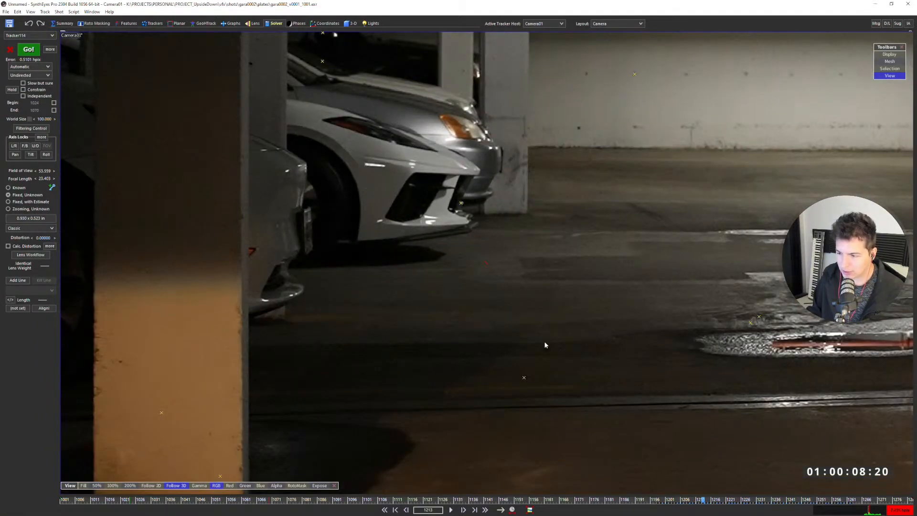
- Review the whole plate from frame 1223 back to frame 1190 and inspect the solved points in the quad layout
{"action": "left_click_drag", "start_coordinate": [712, 502], "coordinate": [736, 501]}
{"action": "scroll", "coordinate": [518, 261], "scroll_direction": "down", "scroll_amount": 4}
{"action": "middle_click_drag", "start_coordinate": [543, 249], "coordinate": [323, 312]}
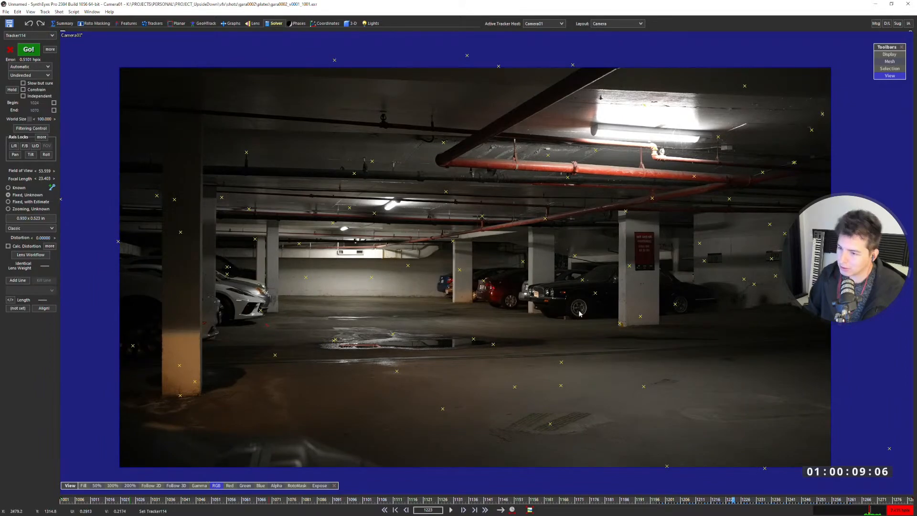
{"action": "left_click_drag", "start_coordinate": [729, 500], "coordinate": [633, 477]}
{"action": "key", "text": "q"}
{"action": "scroll", "coordinate": [280, 166], "scroll_direction": "up", "scroll_amount": 4}
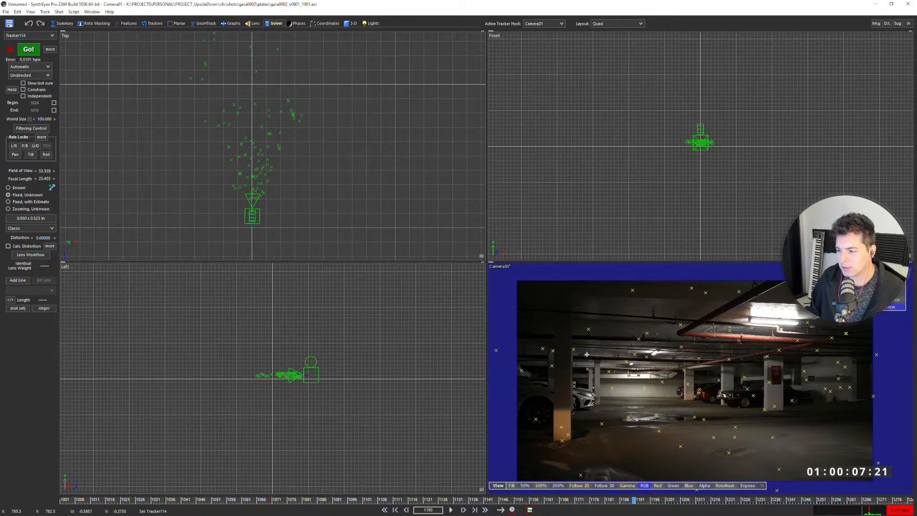
{"action": "key", "text": "q"}
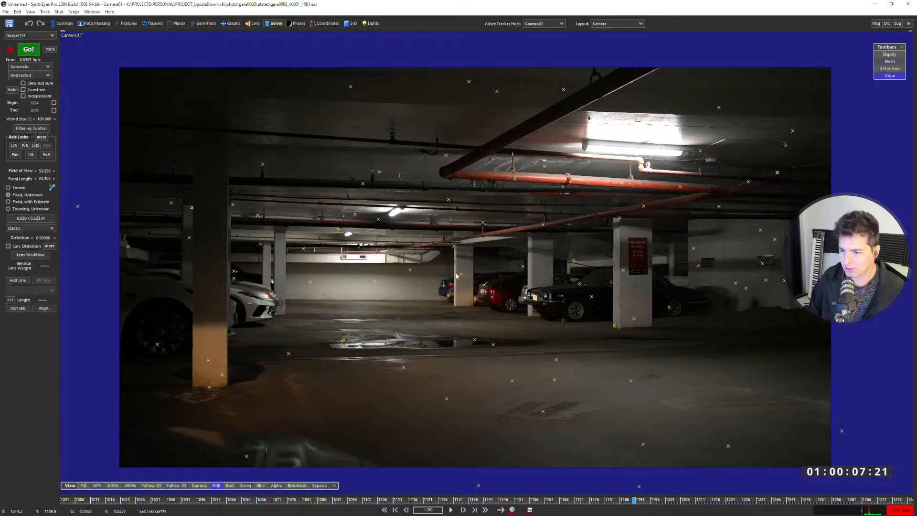
- Return to the shot's first frame, 1001, and leave the save dialog without saving
{"action": "key", "text": "Home"}
{"action": "key", "text": "ctrl+s"}
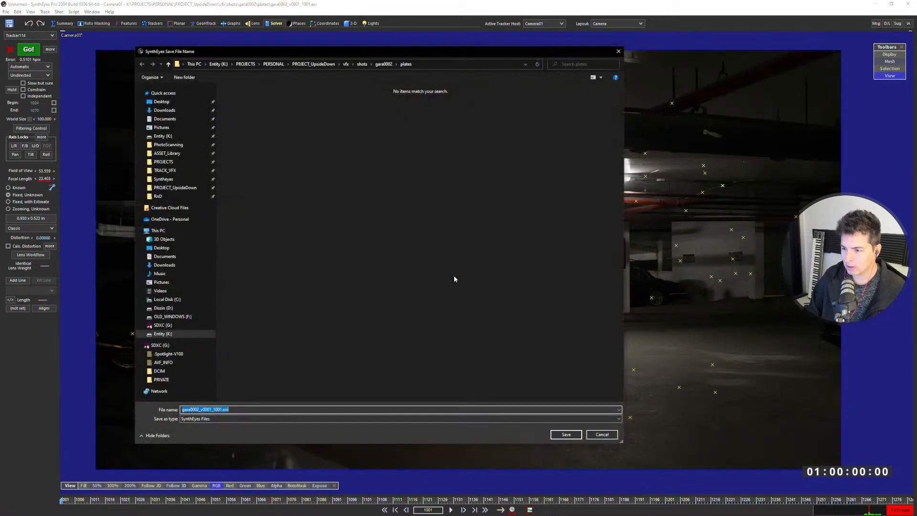
{"action": "left_click", "coordinate": [605, 434]}
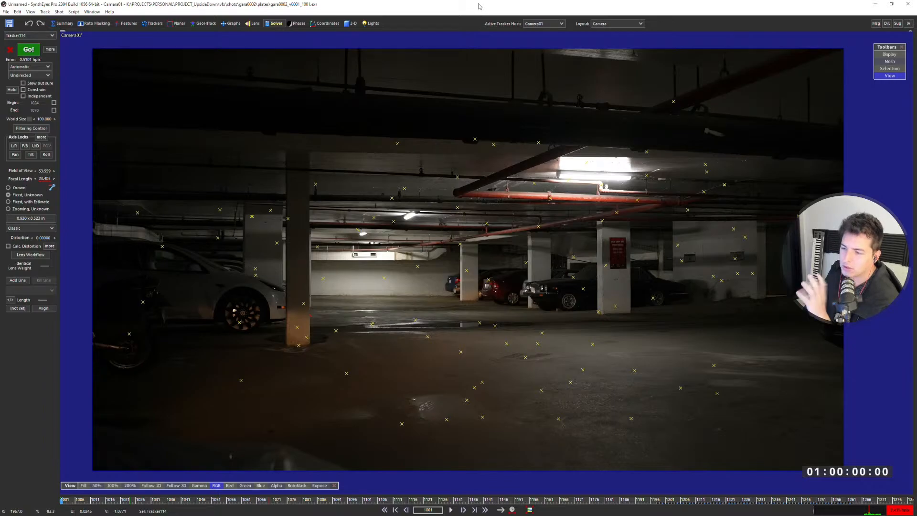
- Arrange the gara0002 shot and the surveyImages_v0004 scene side by side in resized windows
{"action": "left_click_drag", "start_coordinate": [480, 6], "coordinate": [180, 15]}
{"action": "left_click_drag", "start_coordinate": [348, 280], "coordinate": [370, 259]}
{"action": "left_click_drag", "start_coordinate": [367, 329], "coordinate": [373, 402]}
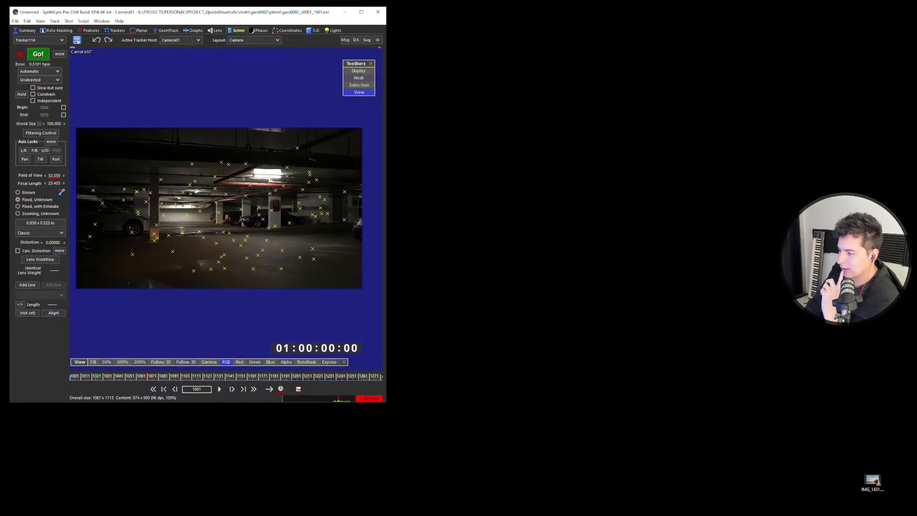
{"action": "key", "text": "alt+Tab"}
{"action": "left_click_drag", "start_coordinate": [163, 6], "coordinate": [739, 15]}
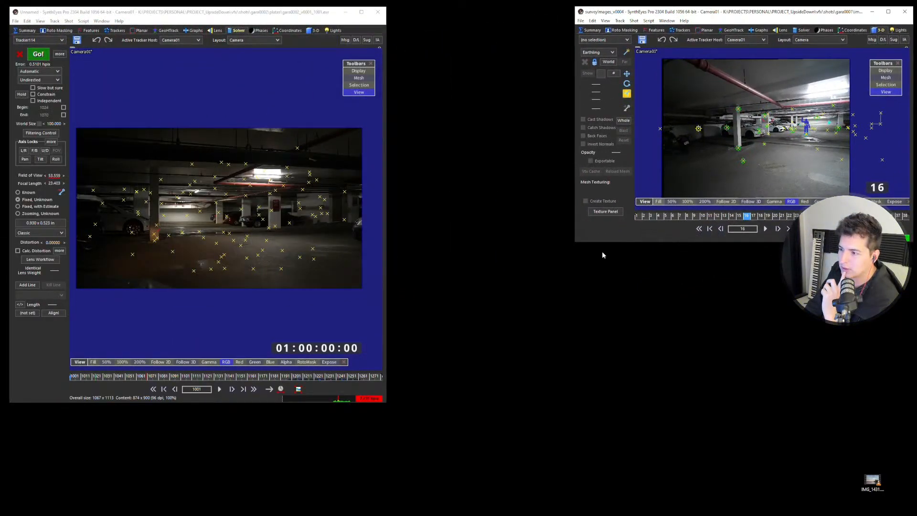
{"action": "left_click_drag", "start_coordinate": [574, 244], "coordinate": [422, 442]}
- Browse the survey photos to image 27 and compare its back-wall and parked-car trackers with the shot's first frame
{"action": "right_click_drag", "start_coordinate": [716, 237], "coordinate": [671, 261]}
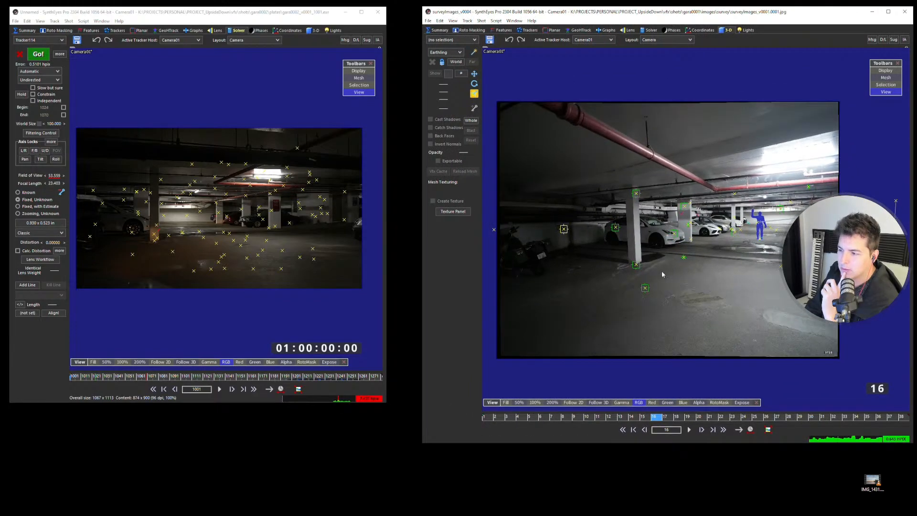
{"action": "left_click_drag", "start_coordinate": [650, 419], "coordinate": [681, 419]}
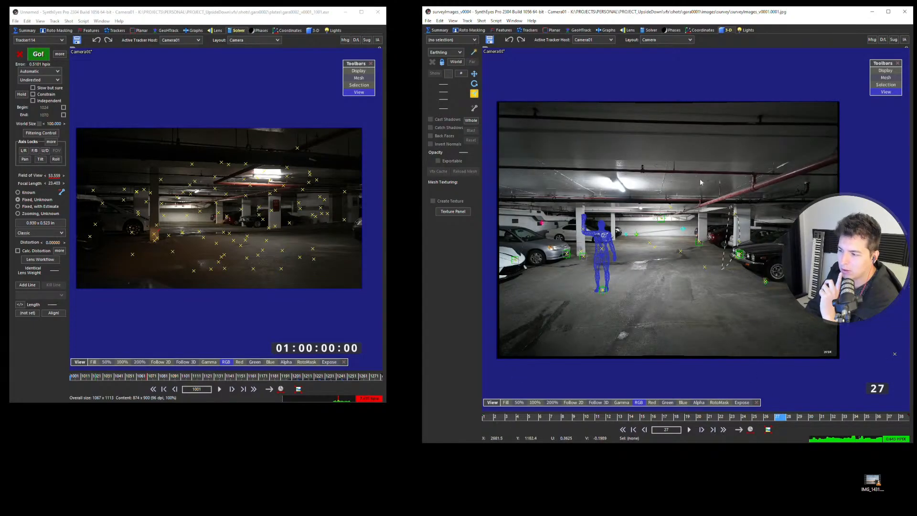
{"action": "mouse_move", "coordinate": [707, 253]}
{"action": "left_mouse_down"}
{"action": "mouse_move", "coordinate": [616, 344]}
{"action": "mouse_move", "coordinate": [688, 259]}
{"action": "left_mouse_up"}
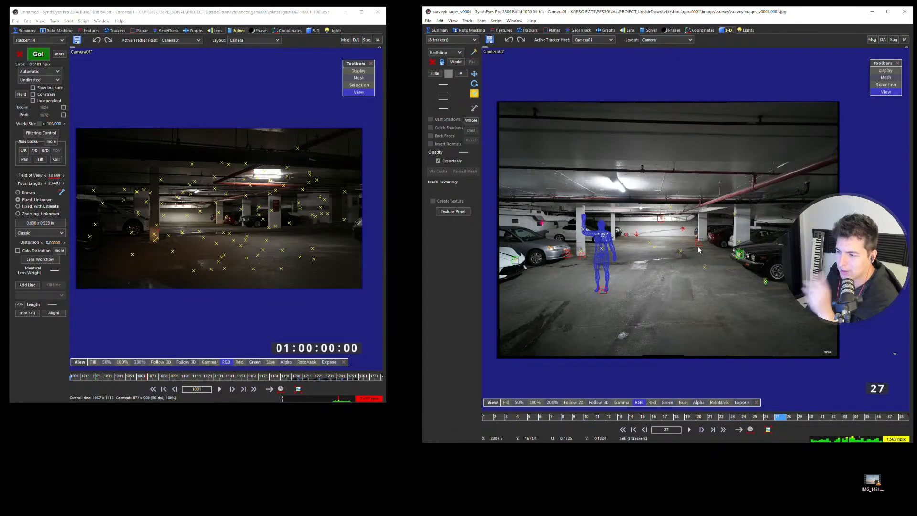
{"action": "left_click", "coordinate": [704, 239]}
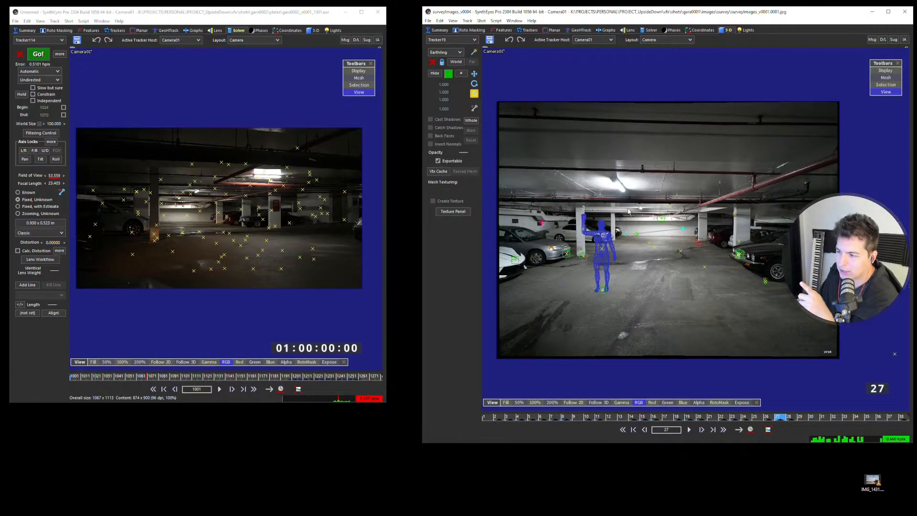
{"action": "scroll", "coordinate": [345, 228], "scroll_direction": "up", "scroll_amount": 5}
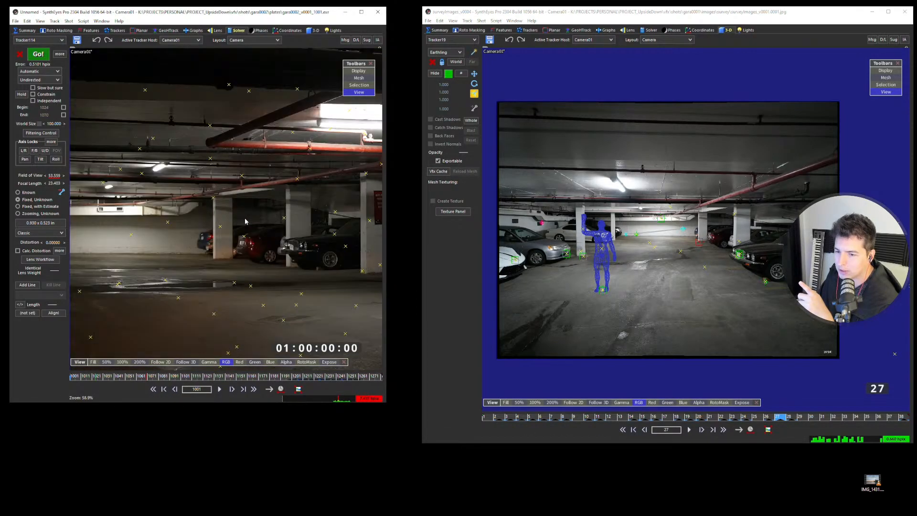
{"action": "middle_click_drag", "start_coordinate": [664, 394], "coordinate": [621, 394]}
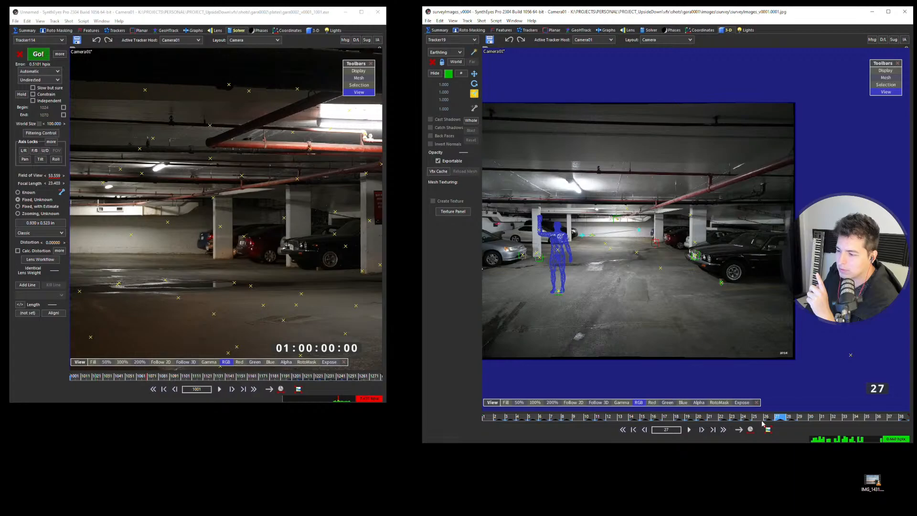
- Go to survey image 24 and select the tracker on the lower-left corner of the red bait-cars sign
{"action": "left_click", "coordinate": [744, 417]}
{"action": "scroll", "coordinate": [740, 233], "scroll_direction": "up", "scroll_amount": 5}
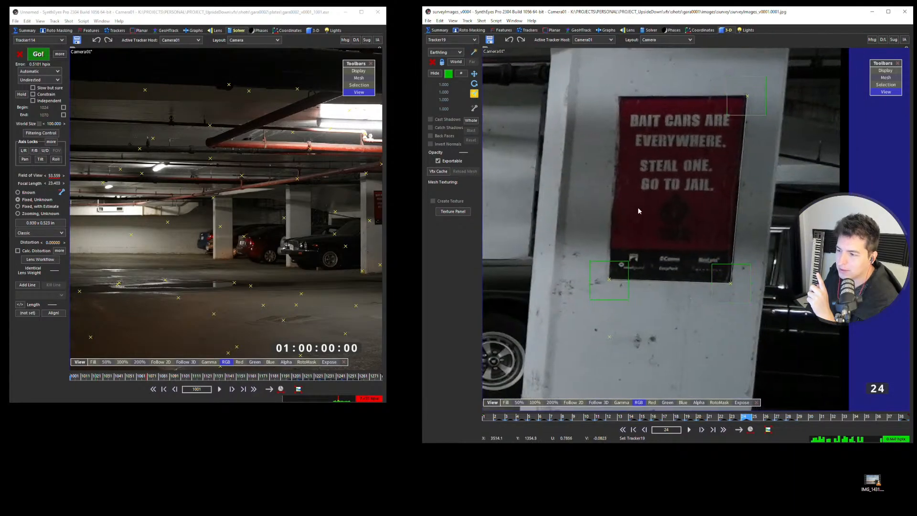
{"action": "left_click", "coordinate": [608, 280]}
{"action": "scroll", "coordinate": [682, 218], "scroll_direction": "up", "scroll_amount": 3}
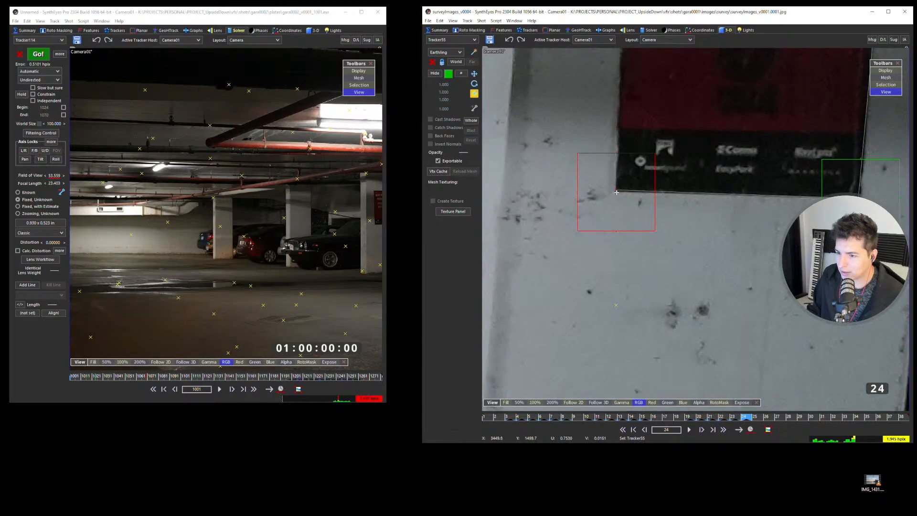
- Locate the red bait-cars sign on its column in the shot's first frame and compare it with the survey image
{"action": "middle_click_drag", "start_coordinate": [298, 246], "coordinate": [277, 244]}
{"action": "scroll", "coordinate": [277, 243], "scroll_direction": "up", "scroll_amount": 6}
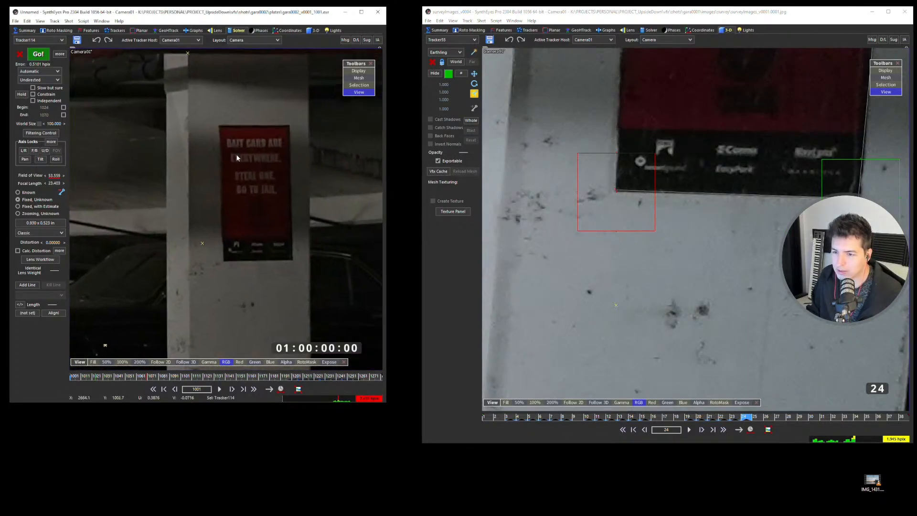
{"action": "middle_click_drag", "start_coordinate": [222, 189], "coordinate": [250, 196]}
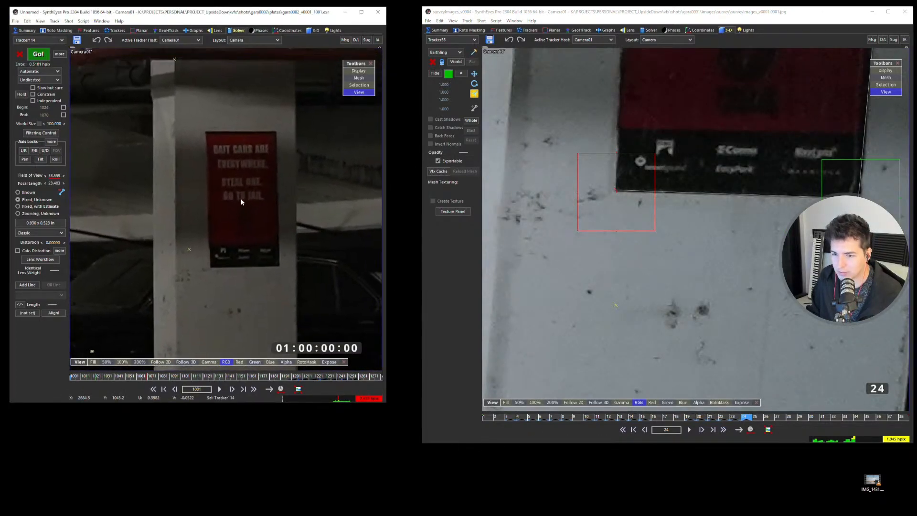
{"action": "scroll", "coordinate": [256, 240], "scroll_direction": "down", "scroll_amount": 6}
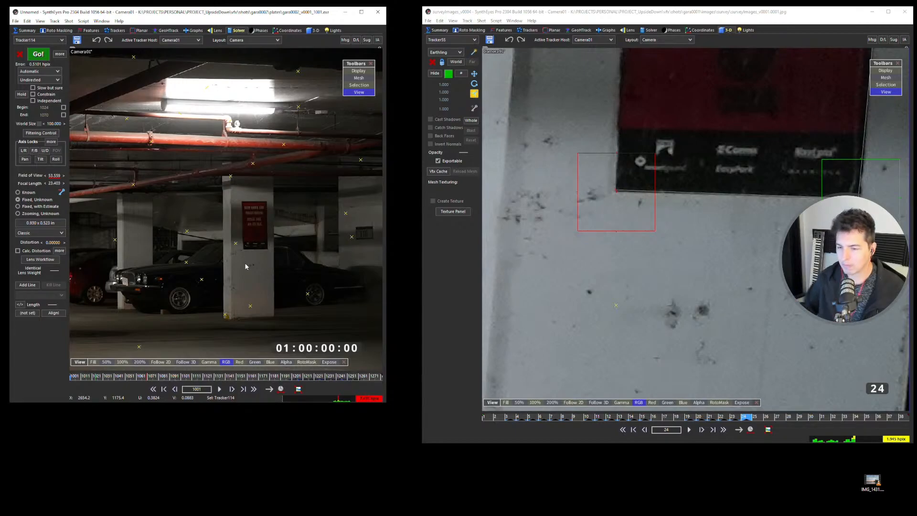
{"action": "scroll", "coordinate": [309, 211], "scroll_direction": "down", "scroll_amount": 4}
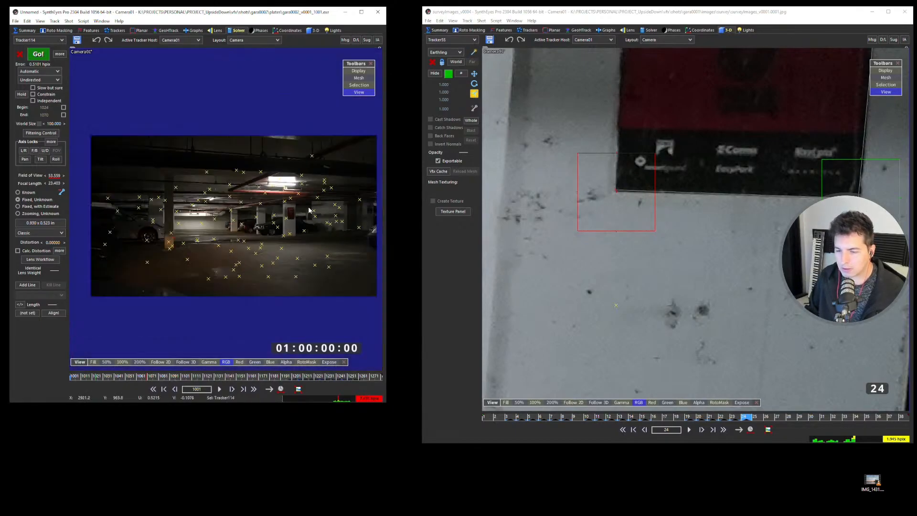
{"action": "middle_click_drag", "start_coordinate": [291, 214], "coordinate": [304, 220]}
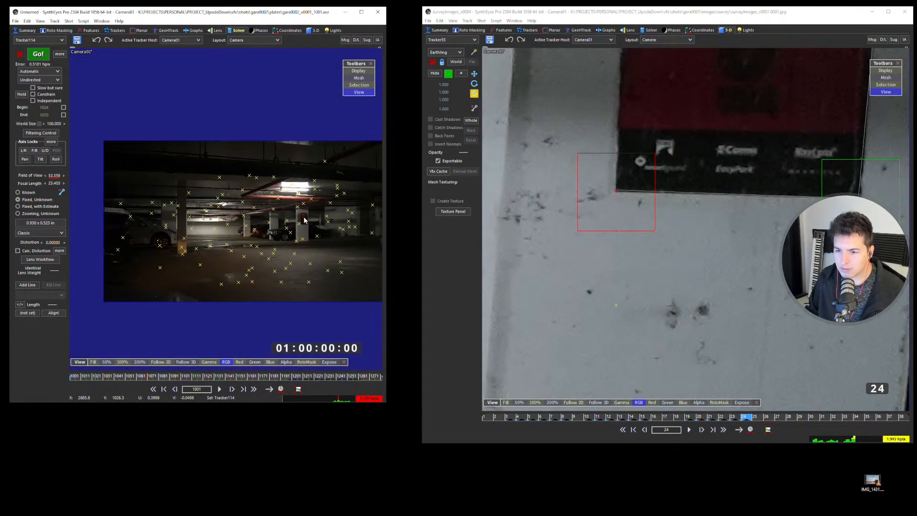
{"action": "middle_click_drag", "start_coordinate": [265, 250], "coordinate": [252, 248]}
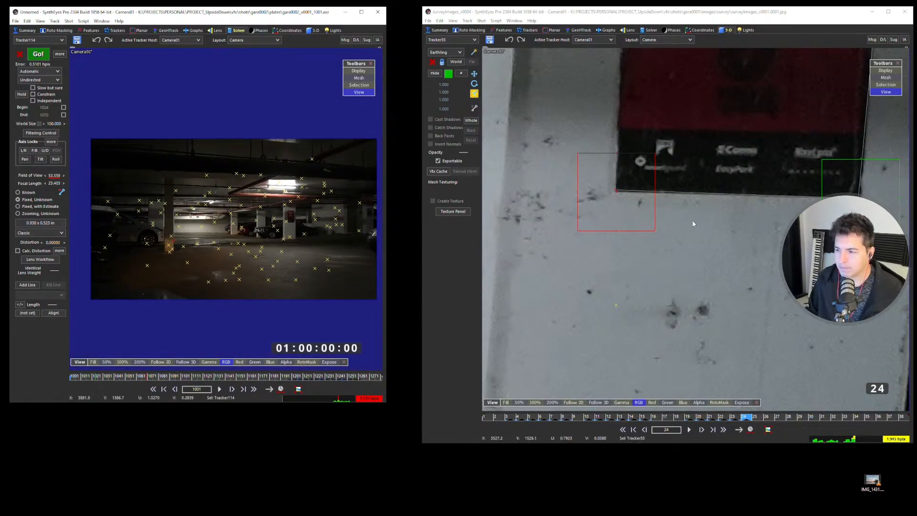
- Add a supervised tracker on the lower-left corner of the red bait-cars sign in the shot's first frame
{"action": "scroll", "coordinate": [682, 213], "scroll_direction": "down", "scroll_amount": 4}
{"action": "scroll", "coordinate": [290, 224], "scroll_direction": "up", "scroll_amount": 3}
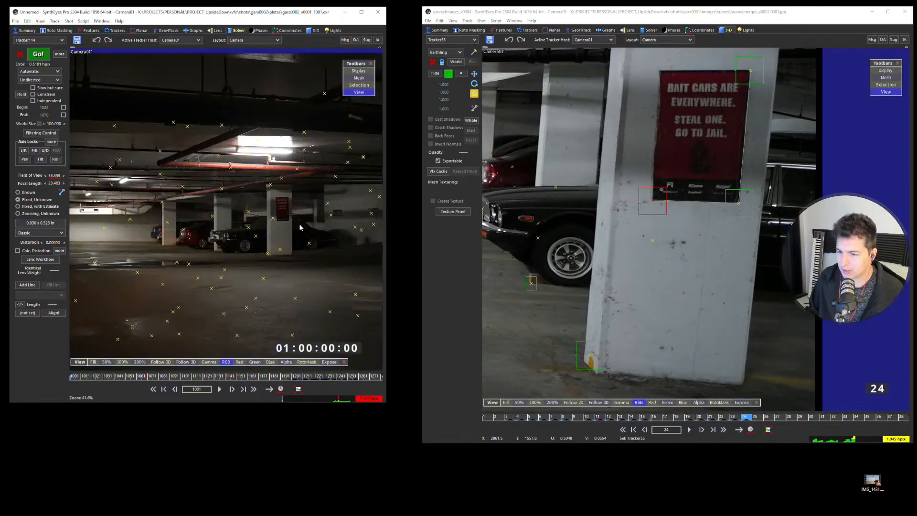
{"action": "scroll", "coordinate": [290, 225], "scroll_direction": "up", "scroll_amount": 3}
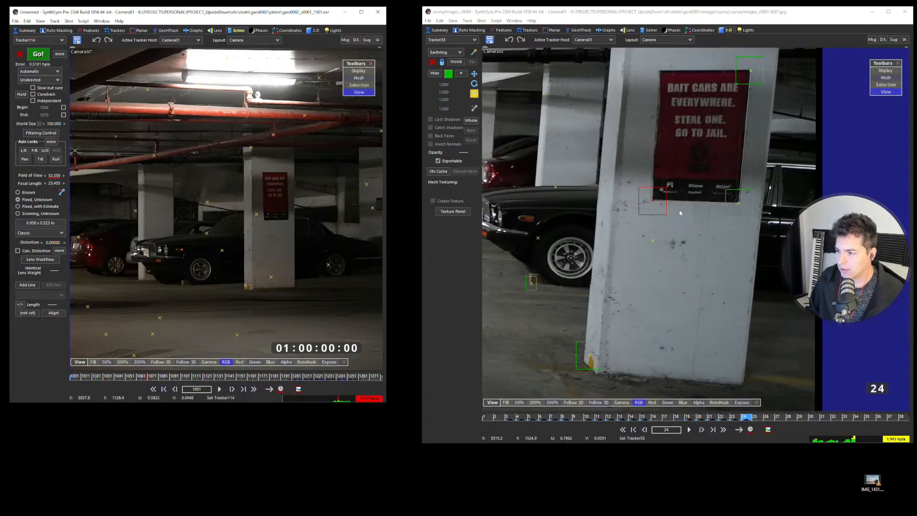
{"action": "left_click", "coordinate": [273, 222]}
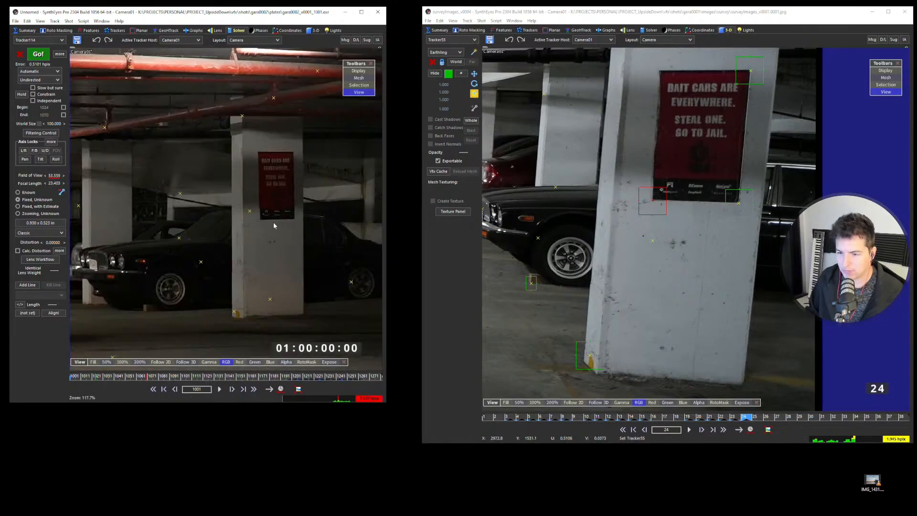
{"action": "scroll", "coordinate": [262, 220], "scroll_direction": "up", "scroll_amount": 8}
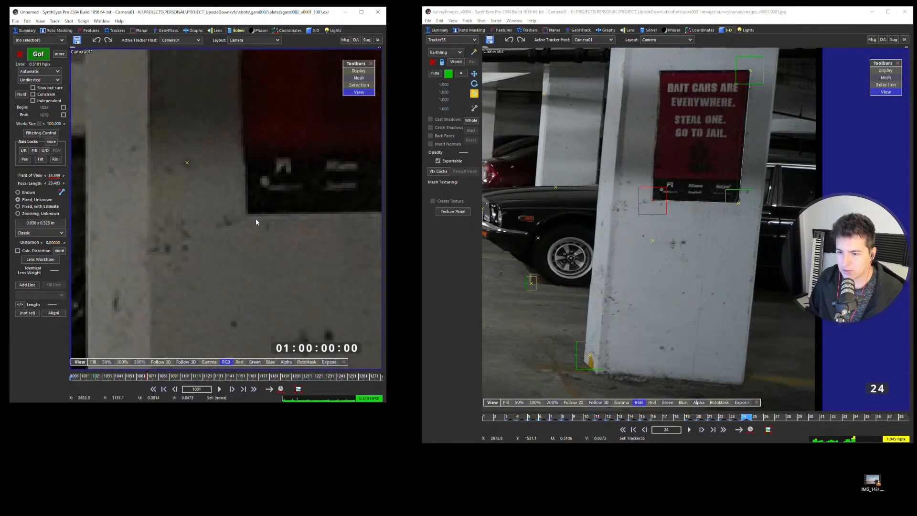
{"action": "key", "text": "t"}
{"action": "left_click_drag", "start_coordinate": [341, 310], "coordinate": [242, 204]}
- Enlarge the new sign-corner tracker's search area, track it through the whole shot and return to frame 1001
{"action": "scroll", "coordinate": [293, 271], "scroll_direction": "down", "scroll_amount": 4}
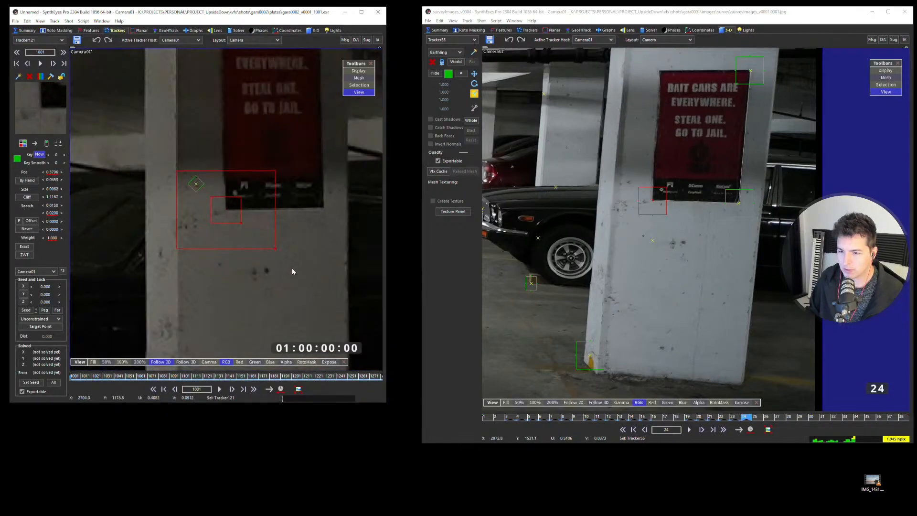
{"action": "left_click_drag", "start_coordinate": [276, 249], "coordinate": [298, 271]}
{"action": "key", "text": "space"}
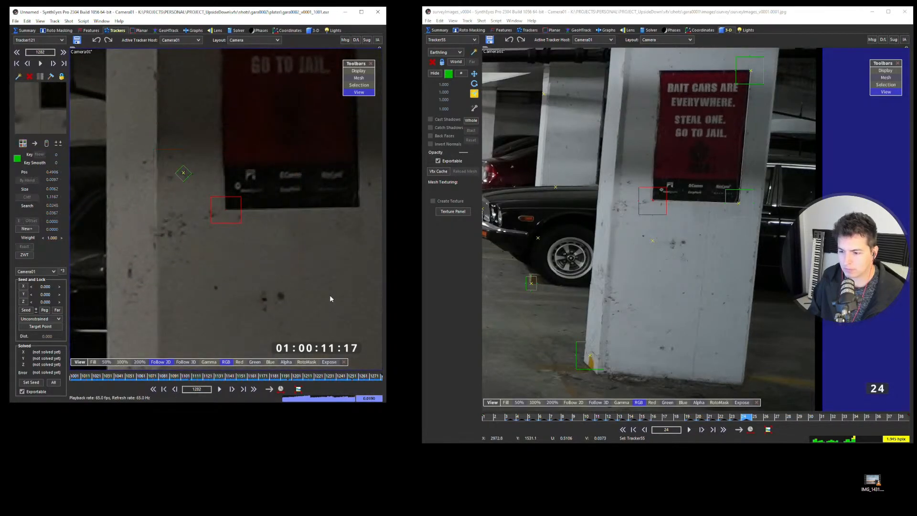
{"action": "key", "text": "Home"}
- Select the survey tracker on the sign's lower-left corner in image 24 and display its tracker settings and solved coordinates
{"action": "left_click", "coordinate": [634, 212]}
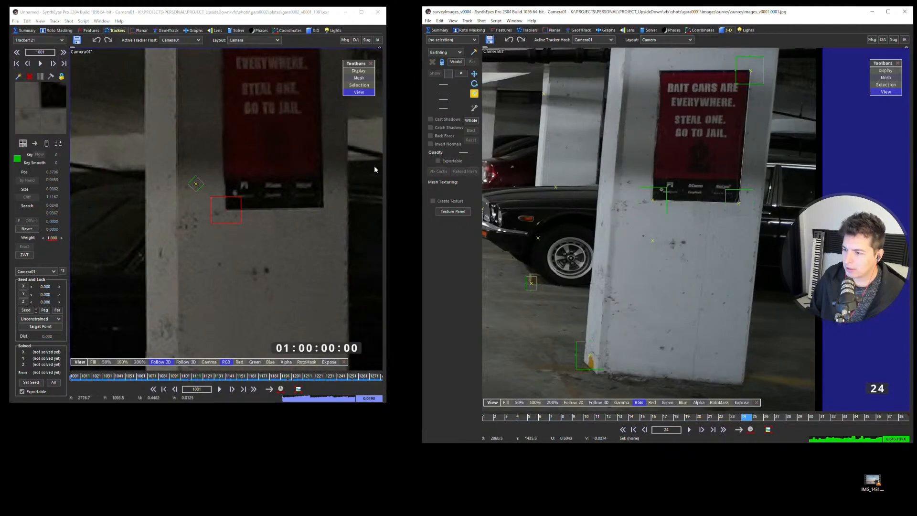
{"action": "left_click", "coordinate": [652, 199]}
{"action": "scroll", "coordinate": [669, 215], "scroll_direction": "down", "scroll_amount": 5}
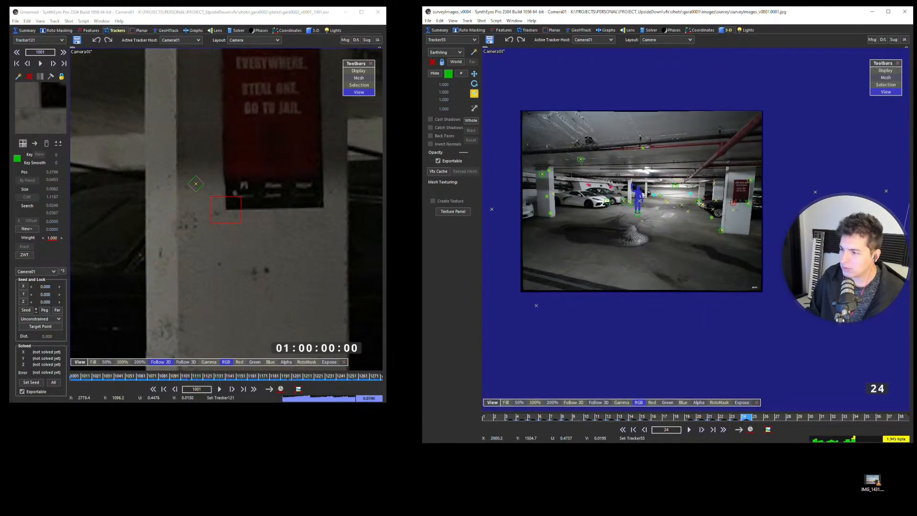
{"action": "scroll", "coordinate": [741, 219], "scroll_direction": "up", "scroll_amount": 5}
{"action": "scroll", "coordinate": [742, 220], "scroll_direction": "up", "scroll_amount": 4}
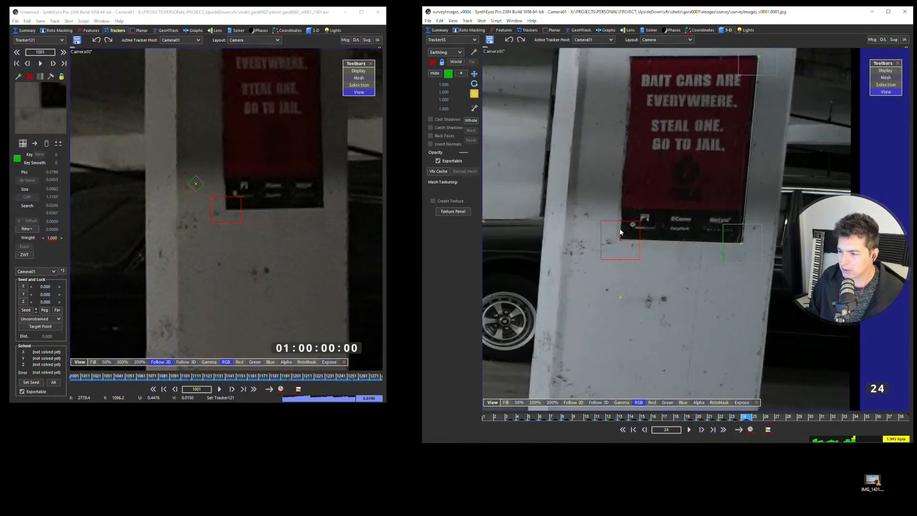
{"action": "left_click", "coordinate": [528, 29]}
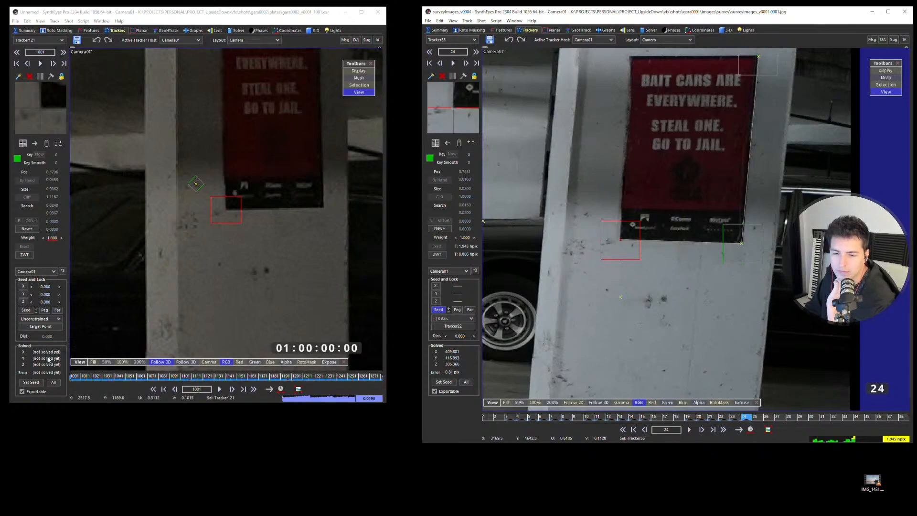
- Review the lock-type options for the shot's sign-corner tracker and inspect the matching corner in survey image 24
{"action": "scroll", "coordinate": [227, 210], "scroll_direction": "down", "scroll_amount": 4}
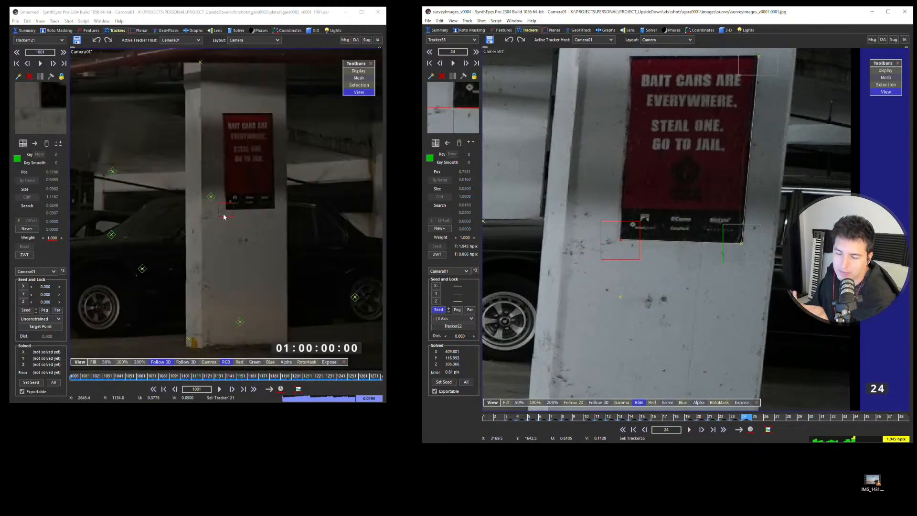
{"action": "scroll", "coordinate": [231, 209], "scroll_direction": "up", "scroll_amount": 4}
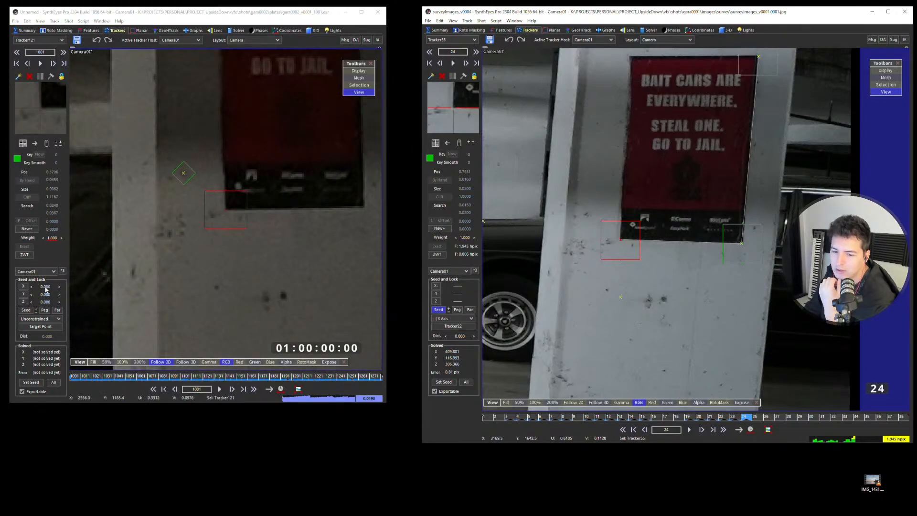
{"action": "left_click", "coordinate": [47, 319]}
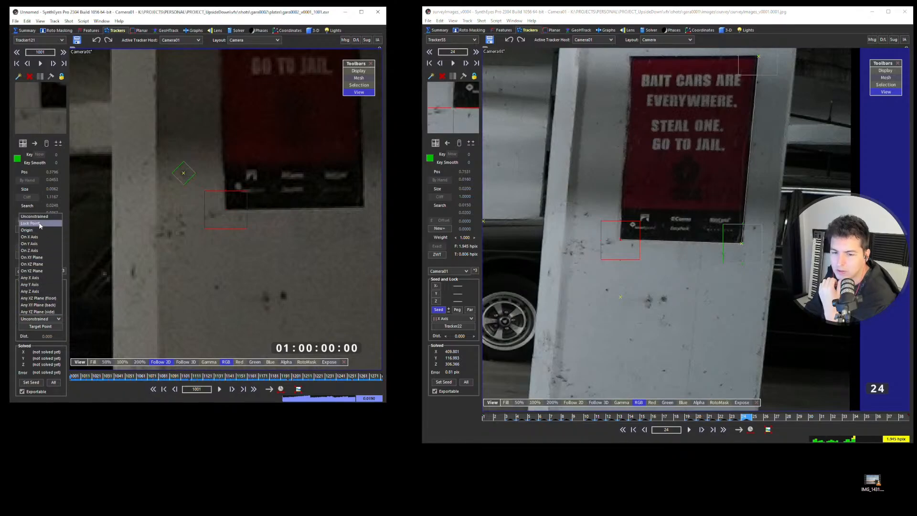
{"action": "left_click", "coordinate": [453, 357]}
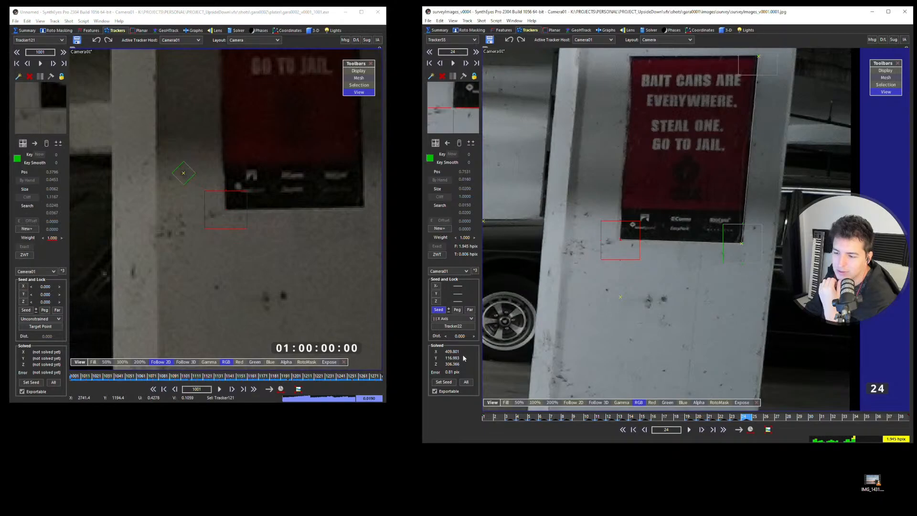
{"action": "scroll", "coordinate": [651, 229], "scroll_direction": "down", "scroll_amount": 10}
{"action": "middle_click_drag", "start_coordinate": [650, 229], "coordinate": [696, 214]}
{"action": "scroll", "coordinate": [696, 213], "scroll_direction": "up", "scroll_amount": 9}
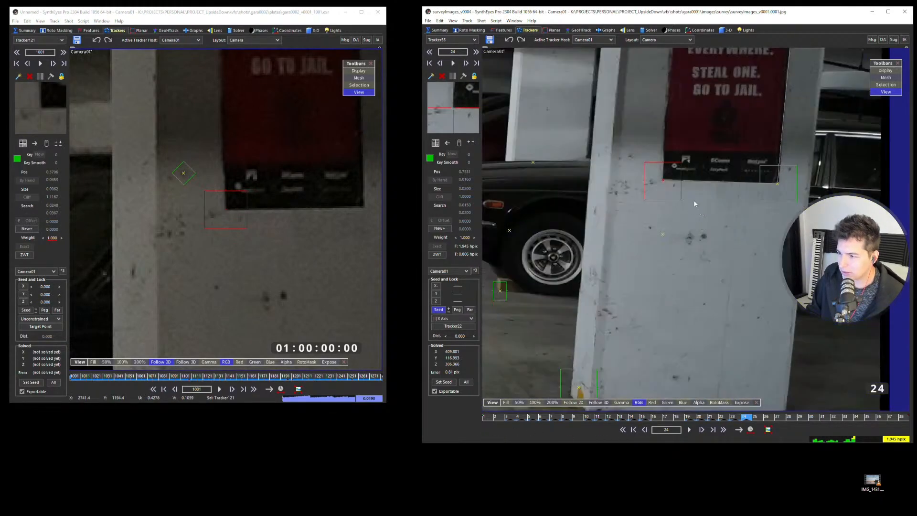
- Set the survey sign-corner tracker's seed from its solved position and clear its target-point link
{"action": "left_click", "coordinate": [693, 216]}
{"action": "left_click", "coordinate": [680, 198]}
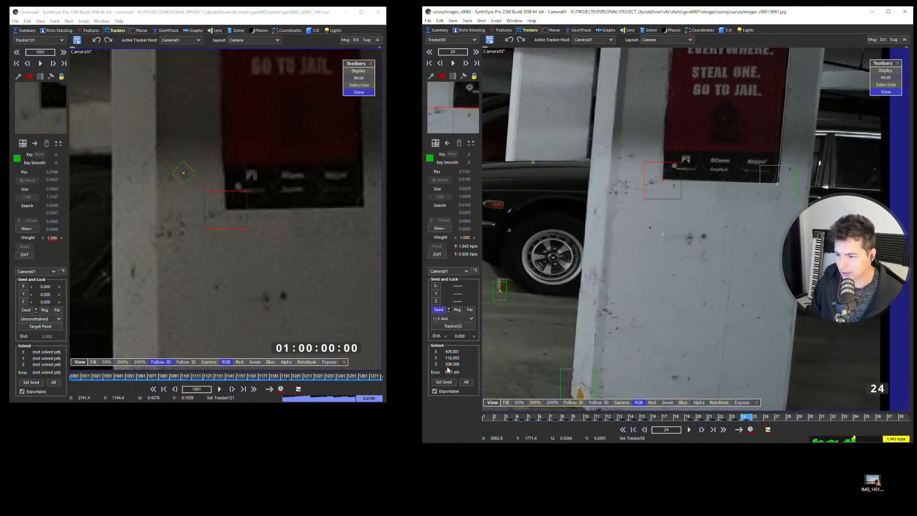
{"action": "left_click", "coordinate": [444, 382]}
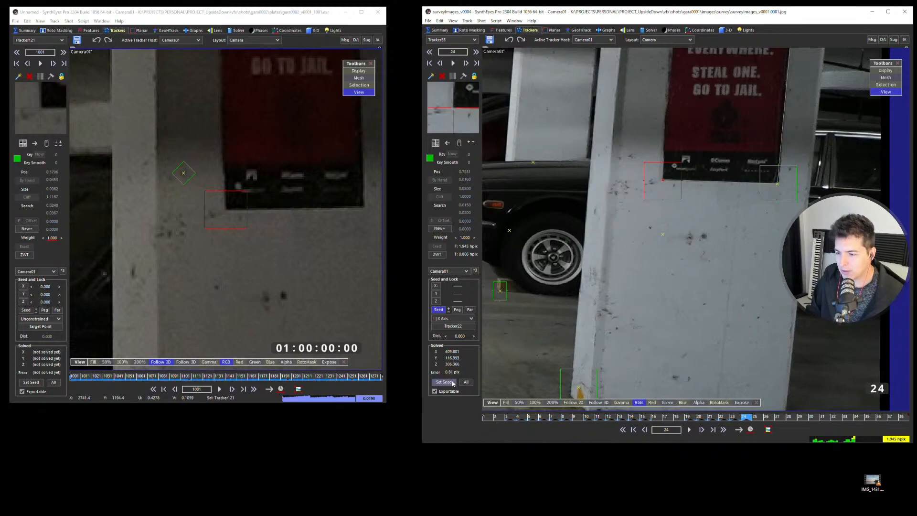
{"action": "right_click", "coordinate": [450, 329]}
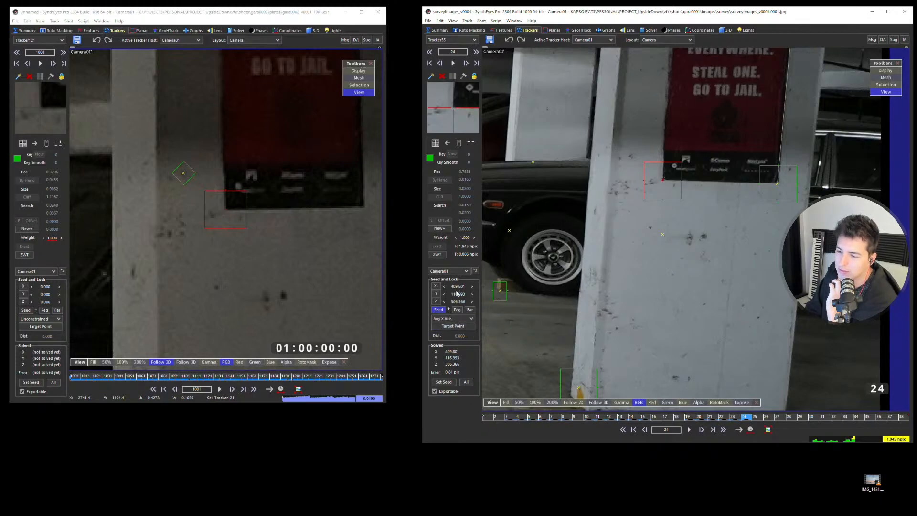
- Select all trackers in the survey scene and set their seed points from their solved positions
{"action": "scroll", "coordinate": [718, 187], "scroll_direction": "down", "scroll_amount": 3}
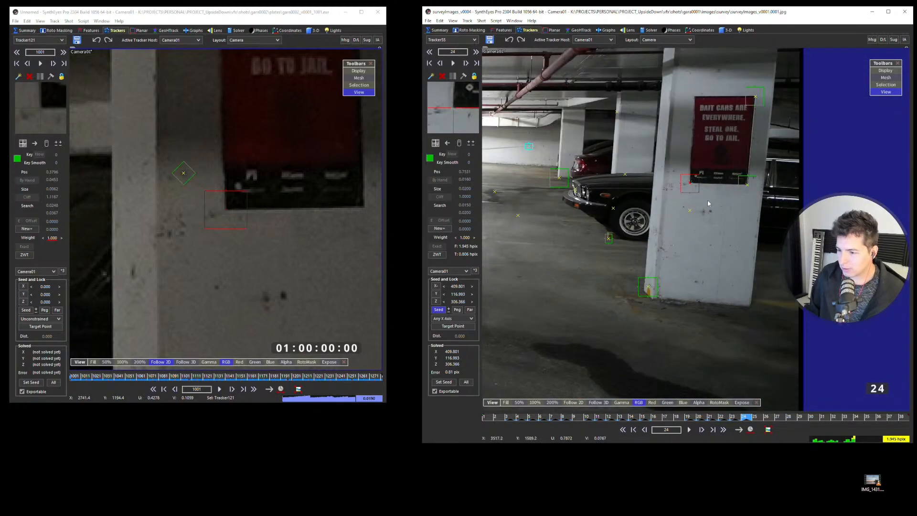
{"action": "scroll", "coordinate": [697, 178], "scroll_direction": "down", "scroll_amount": 4}
{"action": "key", "text": "s"}
{"action": "key", "text": "ctrl+a"}
{"action": "middle_click_drag", "start_coordinate": [624, 204], "coordinate": [734, 226]}
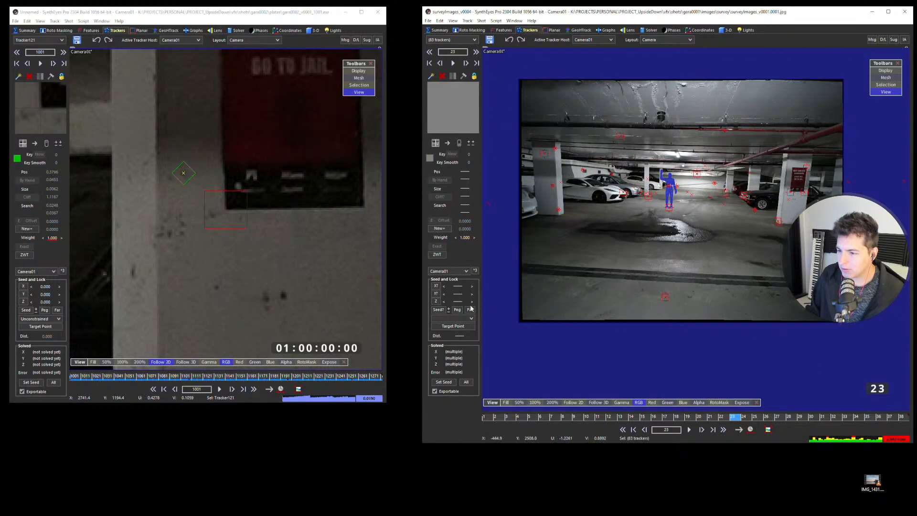
{"action": "left_click", "coordinate": [444, 381]}
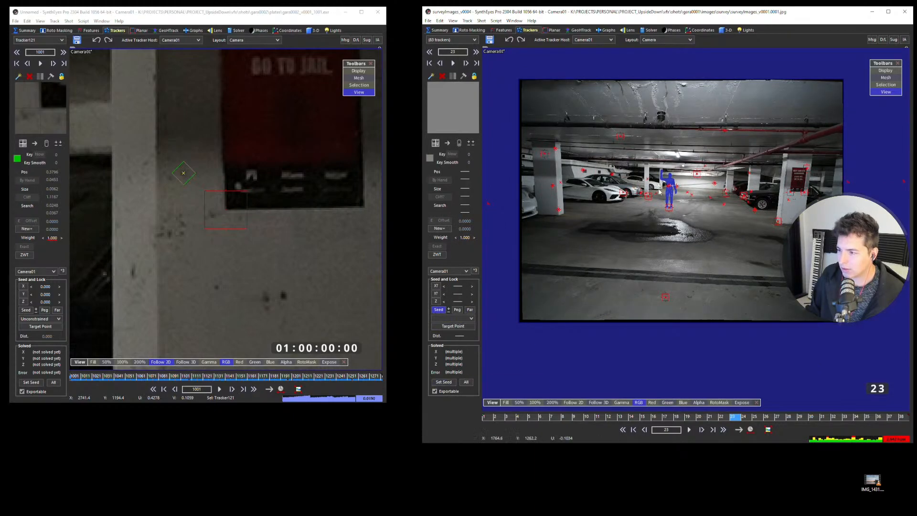
- Select the tracker on the bait-cars sign's lower-left corner in survey image 23
{"action": "scroll", "coordinate": [538, 155], "scroll_direction": "up", "scroll_amount": 5}
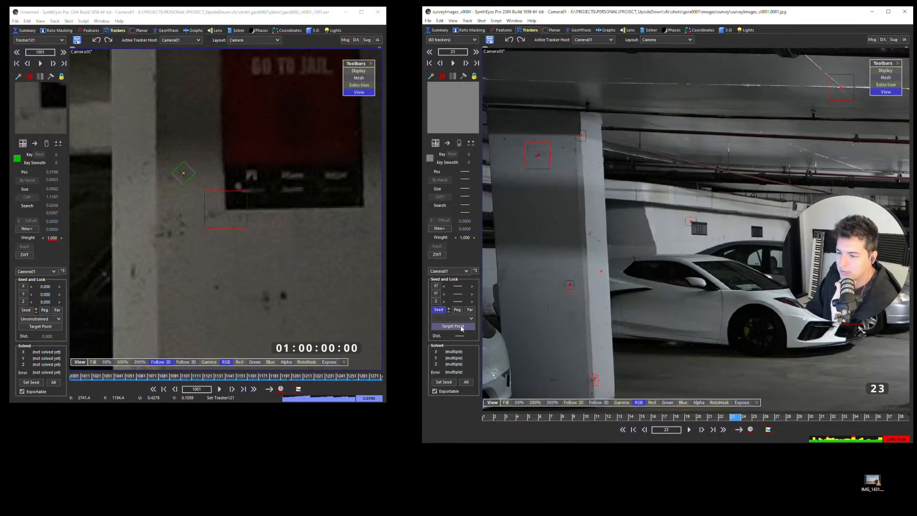
{"action": "scroll", "coordinate": [597, 239], "scroll_direction": "down", "scroll_amount": 5}
{"action": "scroll", "coordinate": [623, 211], "scroll_direction": "up", "scroll_amount": 2}
{"action": "scroll", "coordinate": [623, 212], "scroll_direction": "up", "scroll_amount": 4}
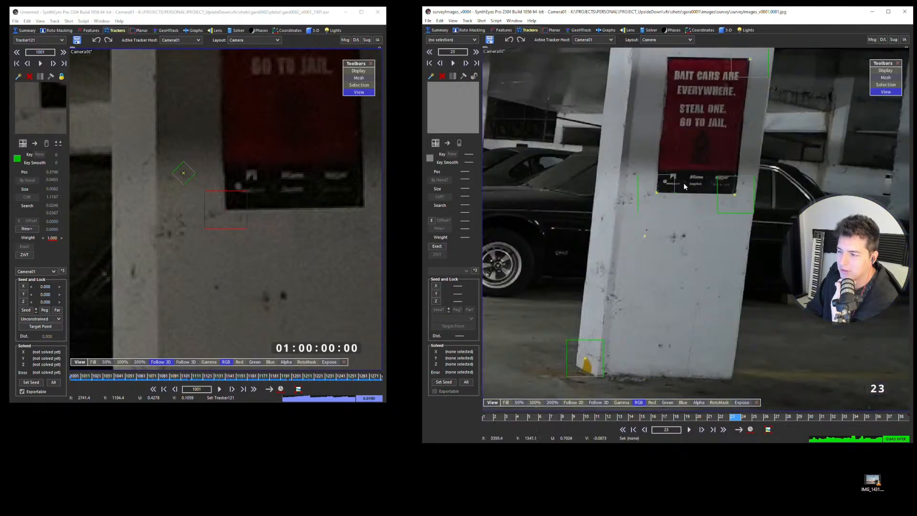
{"action": "left_click", "coordinate": [673, 190]}
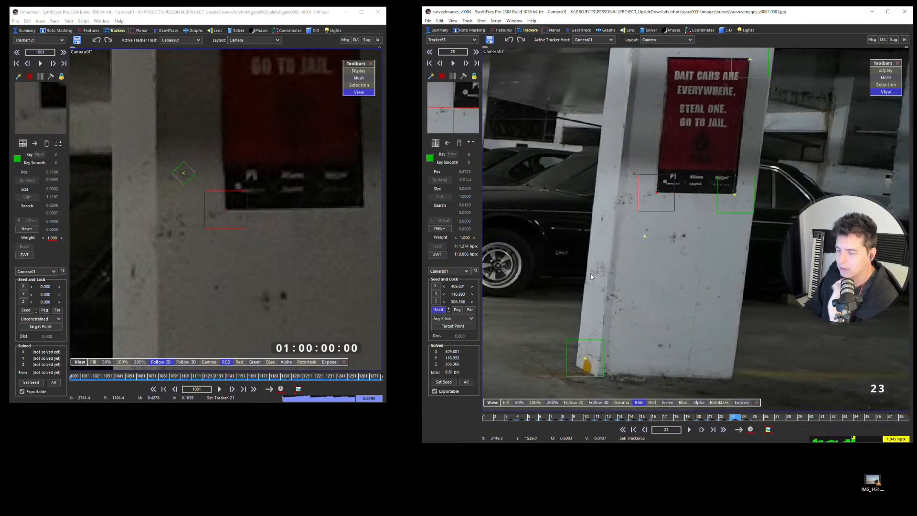
- Copy the survey tracker's seed coordinates, X 409.801, Y 116.993 and Z 306.366, to the shot's sign-corner tracker
{"action": "double_click", "coordinate": [459, 286]}
{"action": "key", "text": "ctrl+c"}
{"action": "double_click", "coordinate": [46, 286]}
{"action": "key", "text": "ctrl+v"}
{"action": "left_click", "coordinate": [459, 294]}
{"action": "double_click", "coordinate": [458, 294]}
{"action": "key", "text": "ctrl+c"}
{"action": "double_click", "coordinate": [46, 294]}
{"action": "key", "text": "ctrl+v"}
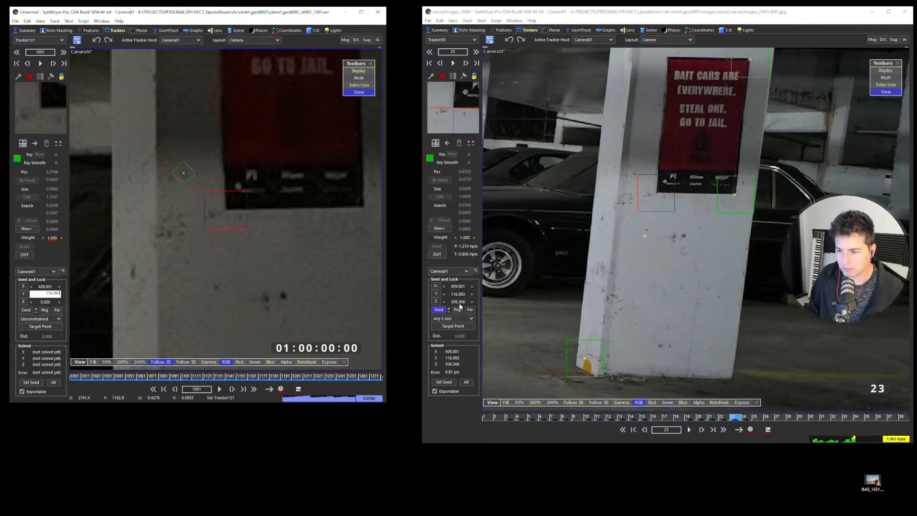
{"action": "double_click", "coordinate": [459, 301]}
{"action": "key", "text": "ctrl+c"}
{"action": "double_click", "coordinate": [46, 302]}
{"action": "key", "text": "ctrl+v"}
- Constrain the shot's sign-corner tracker as a Lock Point and enable it as a seed
{"action": "left_click", "coordinate": [43, 319]}
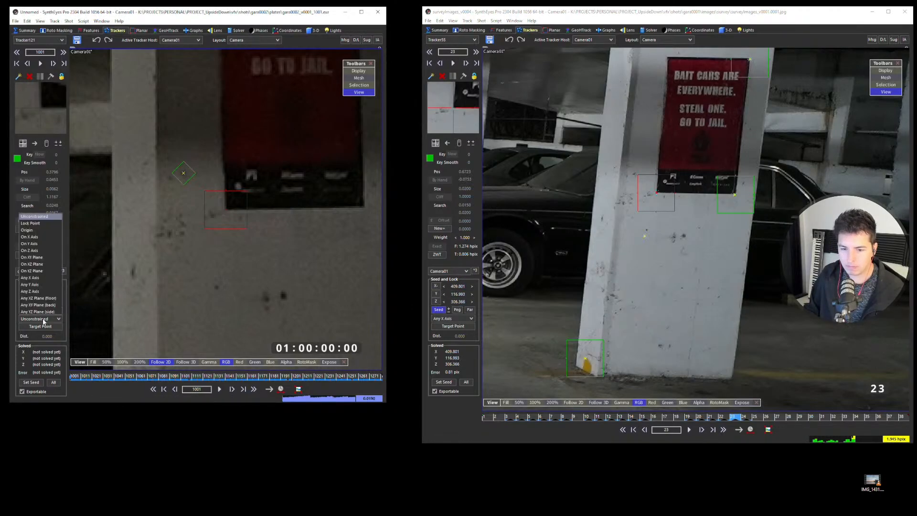
{"action": "left_click", "coordinate": [32, 223]}
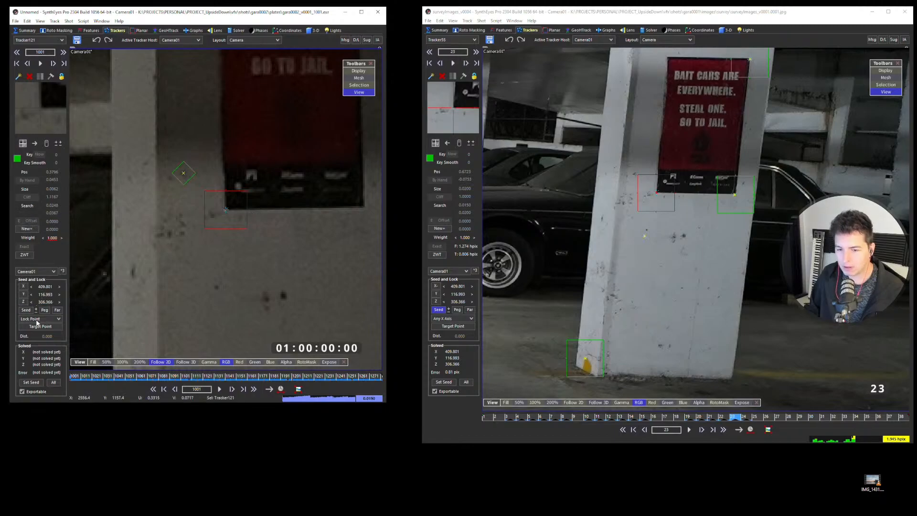
{"action": "left_click", "coordinate": [26, 310]}
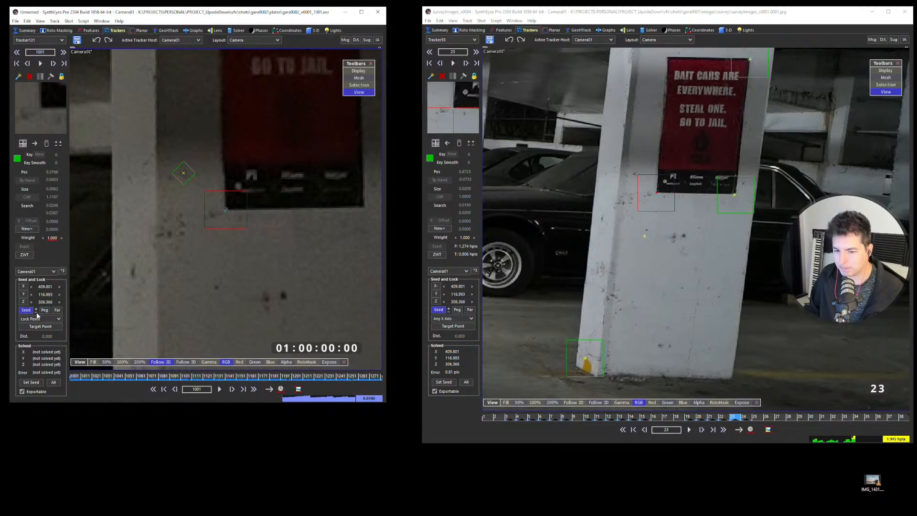
- Show the shot's solver settings and review the available solving modes, including From Seed Points
{"action": "scroll", "coordinate": [258, 175], "scroll_direction": "down", "scroll_amount": 3}
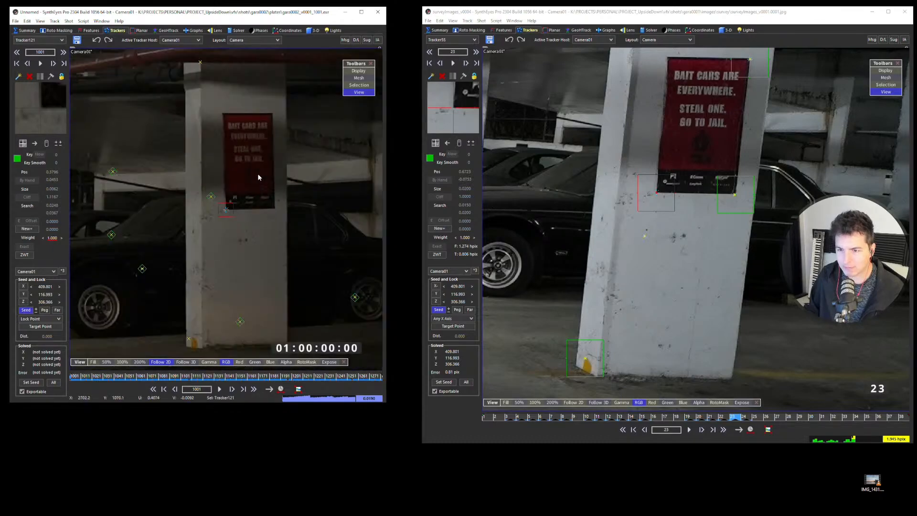
{"action": "left_click", "coordinate": [237, 31]}
{"action": "left_click", "coordinate": [39, 71]}
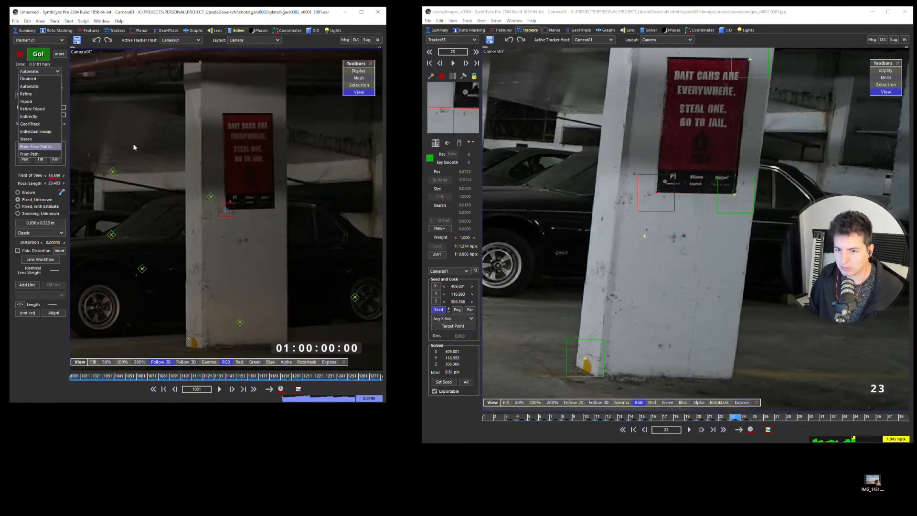
{"action": "left_click", "coordinate": [258, 213]}
- Clear the tracker selection and compare the garage columns in the shot's frame 1001 with those in survey image 23
{"action": "scroll", "coordinate": [265, 289], "scroll_direction": "down", "scroll_amount": 3}
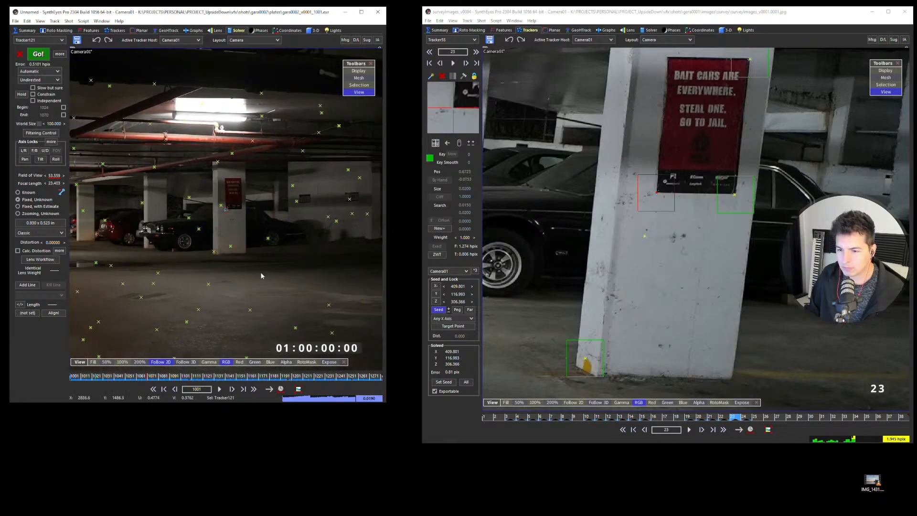
{"action": "left_click", "coordinate": [265, 289]}
{"action": "scroll", "coordinate": [215, 214], "scroll_direction": "down", "scroll_amount": 2}
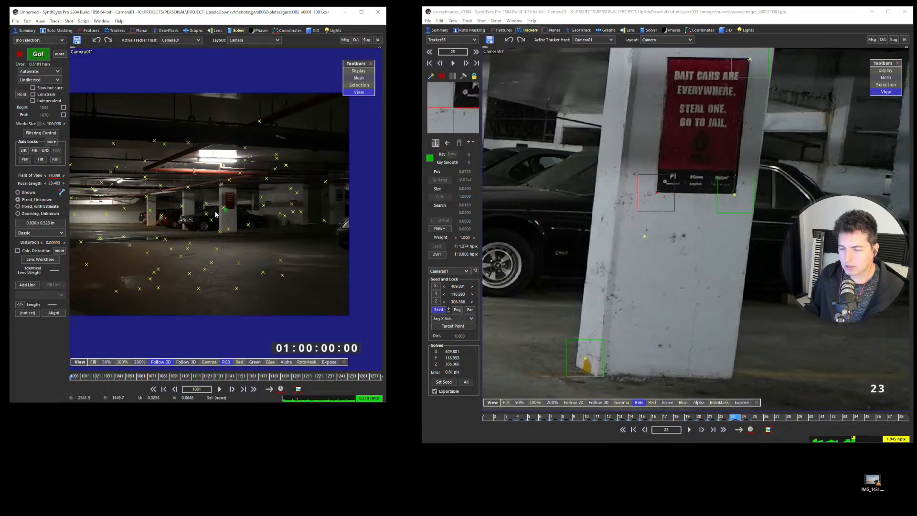
{"action": "middle_click_drag", "start_coordinate": [181, 216], "coordinate": [275, 229]}
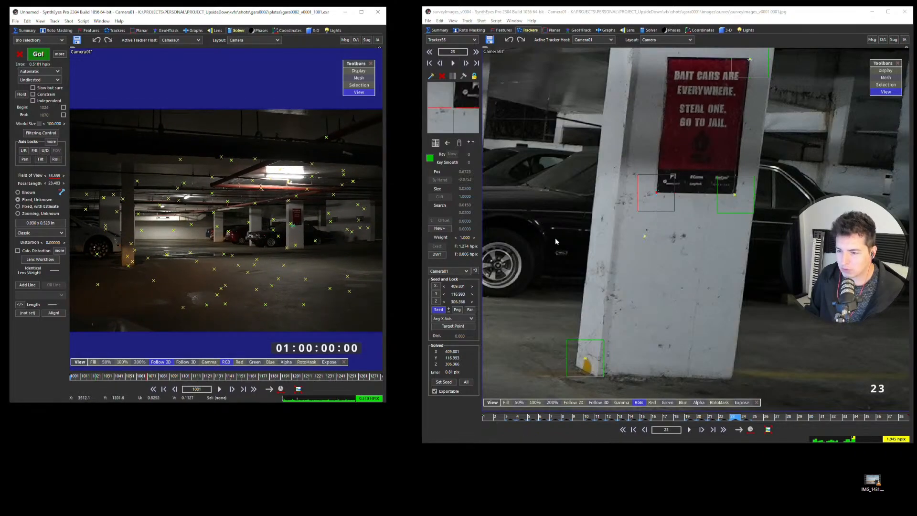
{"action": "scroll", "coordinate": [738, 205], "scroll_direction": "down", "scroll_amount": 10}
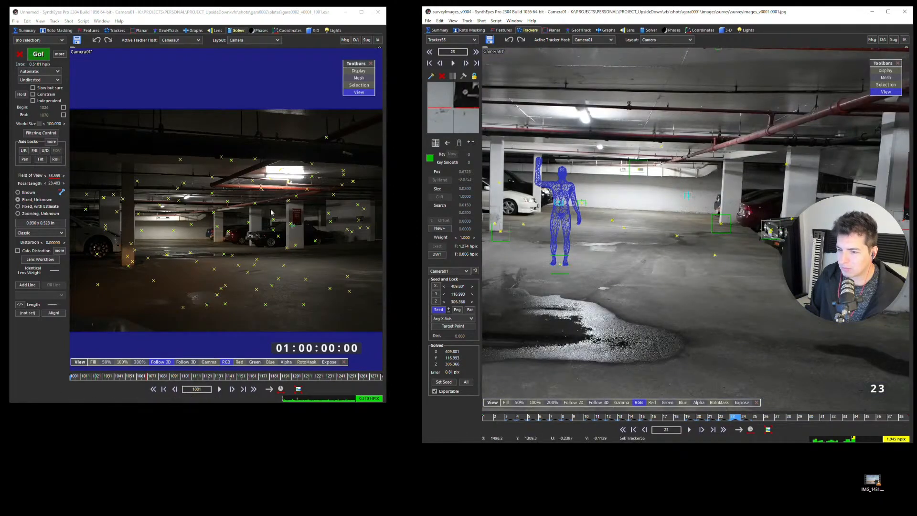
{"action": "scroll", "coordinate": [227, 231], "scroll_direction": "up", "scroll_amount": 6}
{"action": "scroll", "coordinate": [740, 167], "scroll_direction": "up", "scroll_amount": 6}
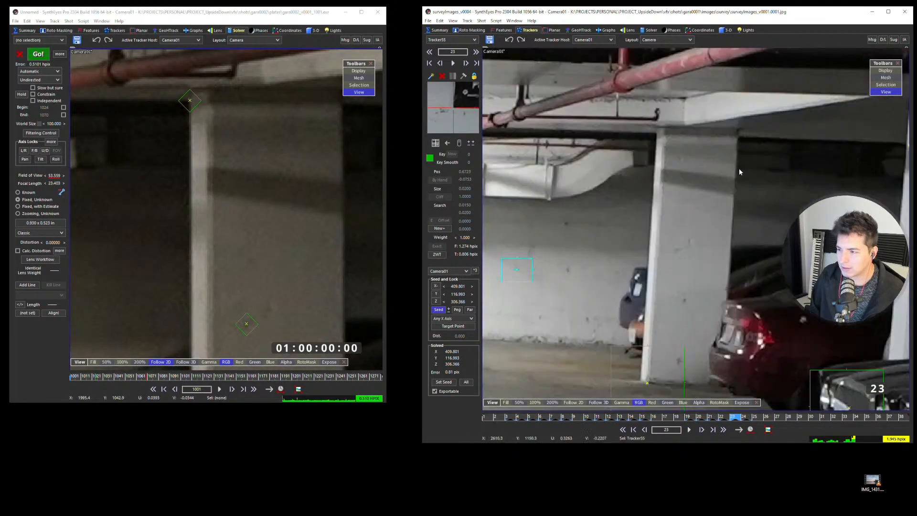
{"action": "scroll", "coordinate": [670, 184], "scroll_direction": "down", "scroll_amount": 6}
{"action": "scroll", "coordinate": [356, 179], "scroll_direction": "down", "scroll_amount": 10}
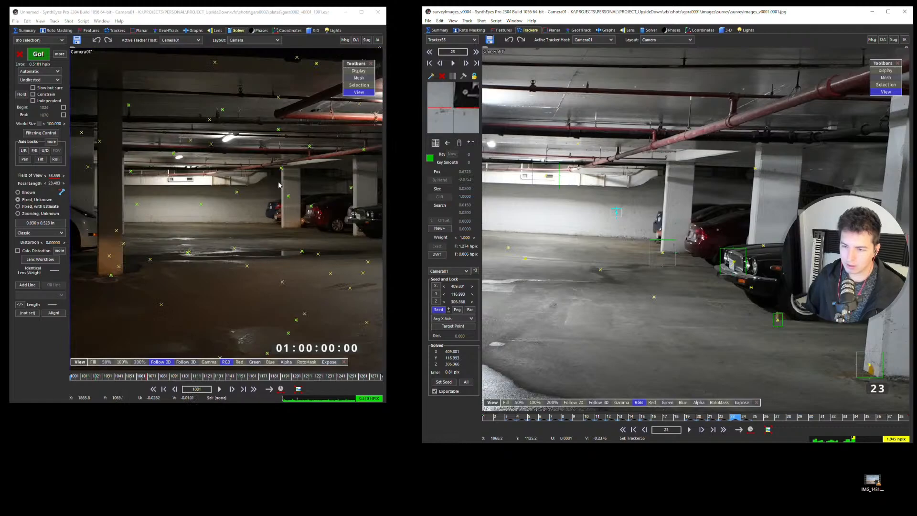
{"action": "scroll", "coordinate": [271, 193], "scroll_direction": "up", "scroll_amount": 3}
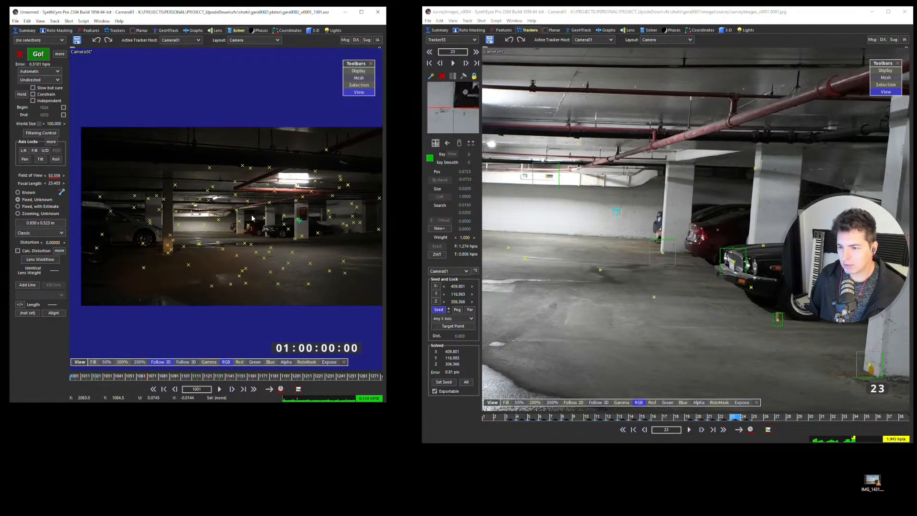
{"action": "scroll", "coordinate": [280, 203], "scroll_direction": "down", "scroll_amount": 1}
{"action": "scroll", "coordinate": [280, 203], "scroll_direction": "up", "scroll_amount": 1}
- Widen the shot scene's window
{"action": "left_click_drag", "start_coordinate": [390, 215], "coordinate": [425, 215]}
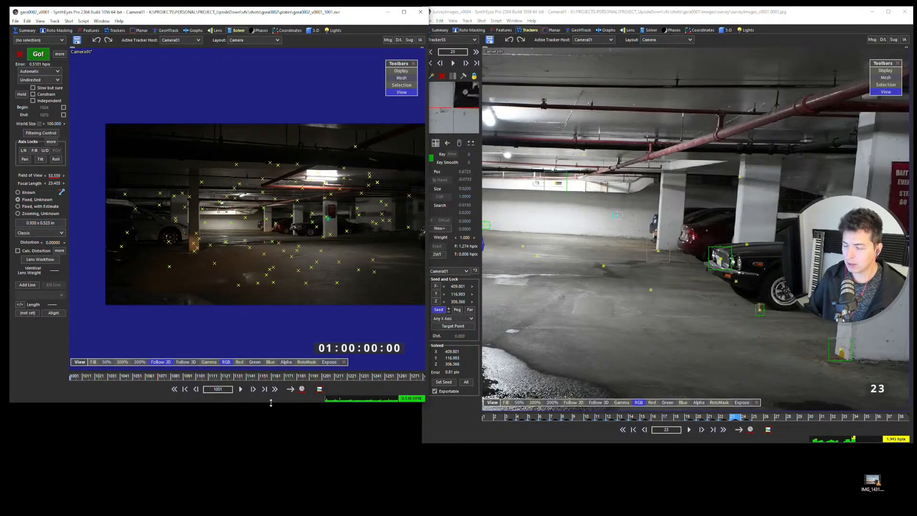
{"action": "scroll", "coordinate": [338, 272], "scroll_direction": "down", "scroll_amount": 1}
{"action": "scroll", "coordinate": [338, 273], "scroll_direction": "up", "scroll_amount": 2}
- Examine all of survey image 23 with its trackers and review the shot scene's file commands, including Merge
{"action": "left_click", "coordinate": [596, 235]}
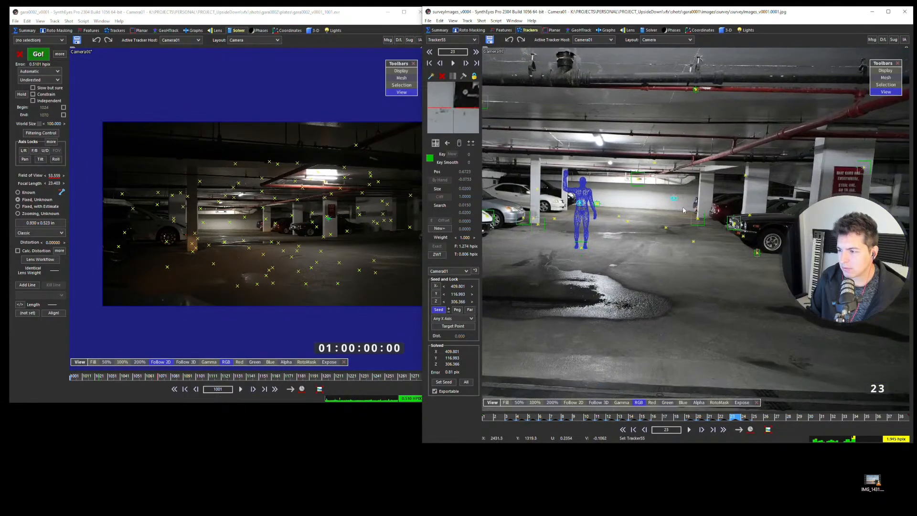
{"action": "scroll", "coordinate": [676, 195], "scroll_direction": "down", "scroll_amount": 3}
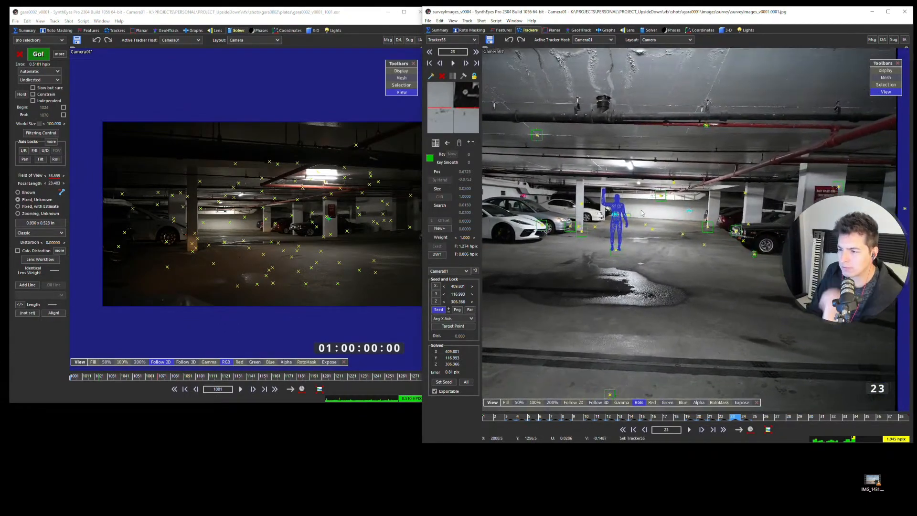
{"action": "scroll", "coordinate": [675, 213], "scroll_direction": "down", "scroll_amount": 1}
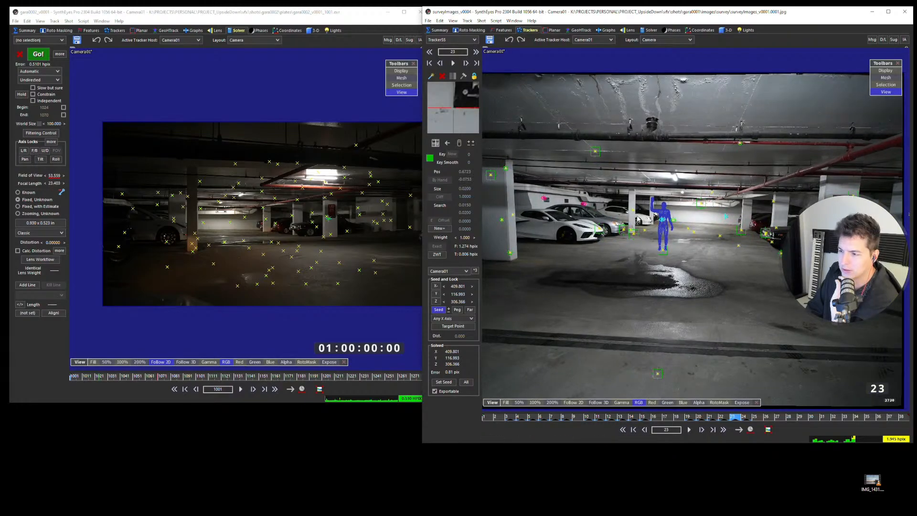
{"action": "middle_click_drag", "start_coordinate": [650, 224], "coordinate": [650, 228]}
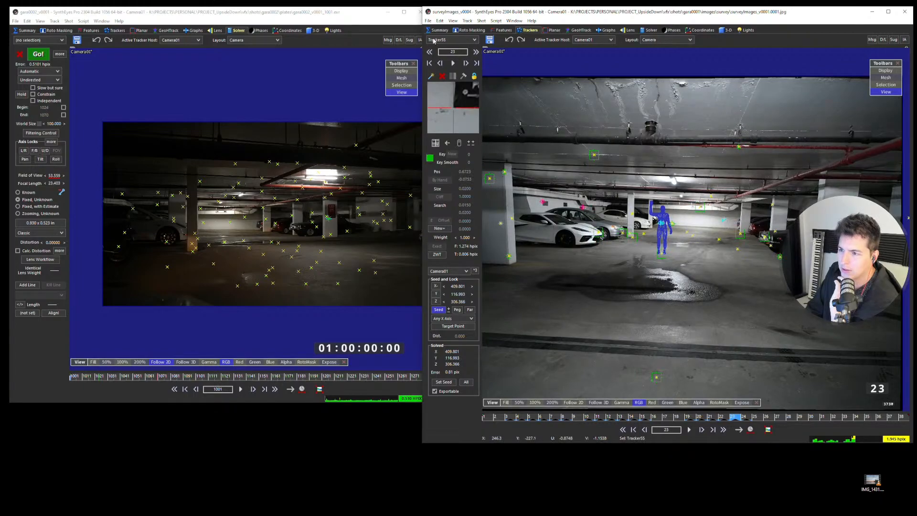
{"action": "left_click", "coordinate": [15, 21]}
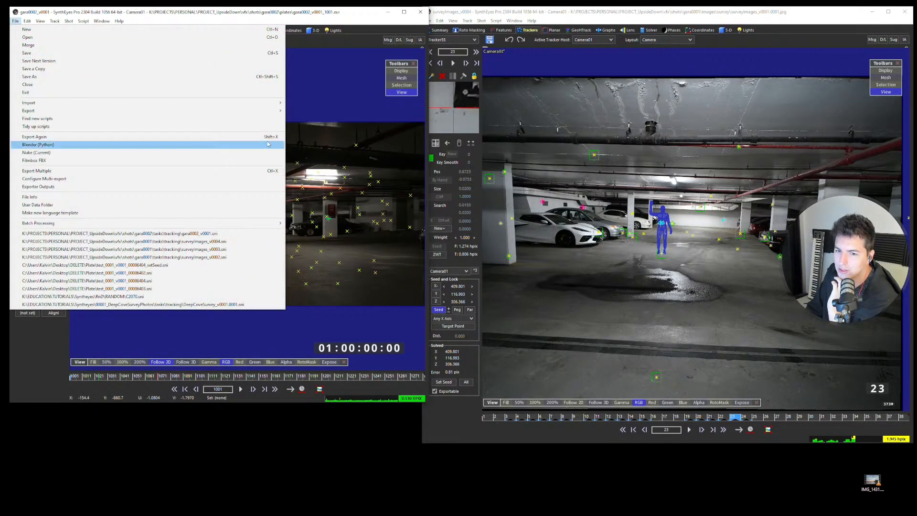
{"action": "left_click", "coordinate": [16, 22]}
{"action": "left_click", "coordinate": [16, 22]}
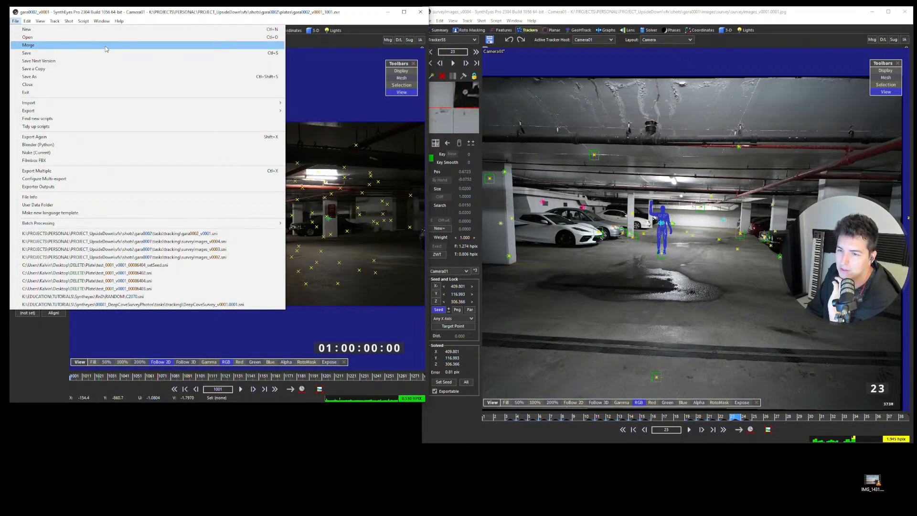
{"action": "left_click", "coordinate": [644, 204]}
{"action": "scroll", "coordinate": [643, 205], "scroll_direction": "down", "scroll_amount": 2}
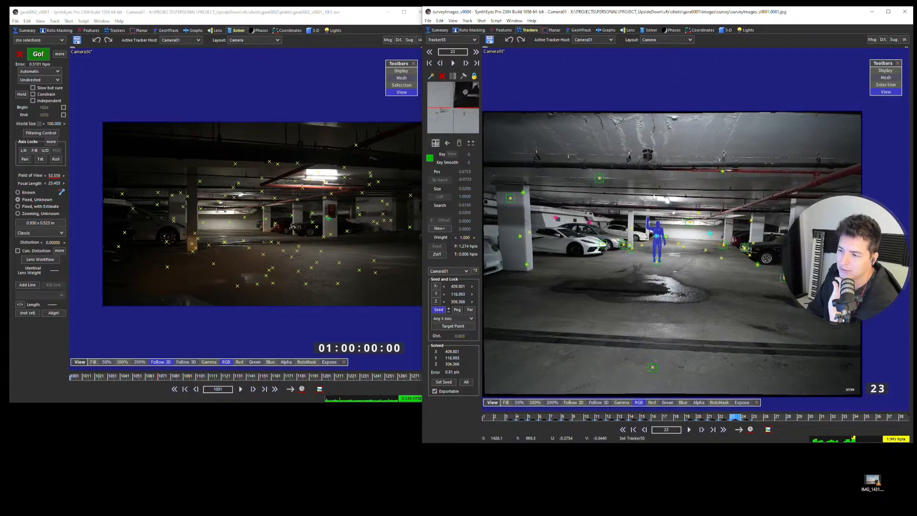
{"action": "scroll", "coordinate": [644, 205], "scroll_direction": "up", "scroll_amount": 2}
{"action": "scroll", "coordinate": [635, 210], "scroll_direction": "down", "scroll_amount": 2}
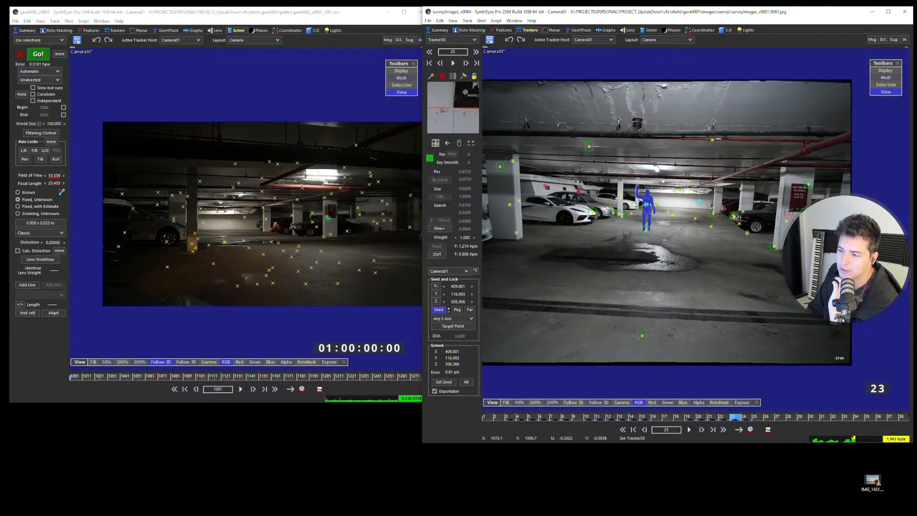
- Check which cameras the shot scene offers as active tracker host
{"action": "left_click", "coordinate": [241, 92]}
{"action": "left_click", "coordinate": [257, 40]}
{"action": "left_click", "coordinate": [257, 40]}
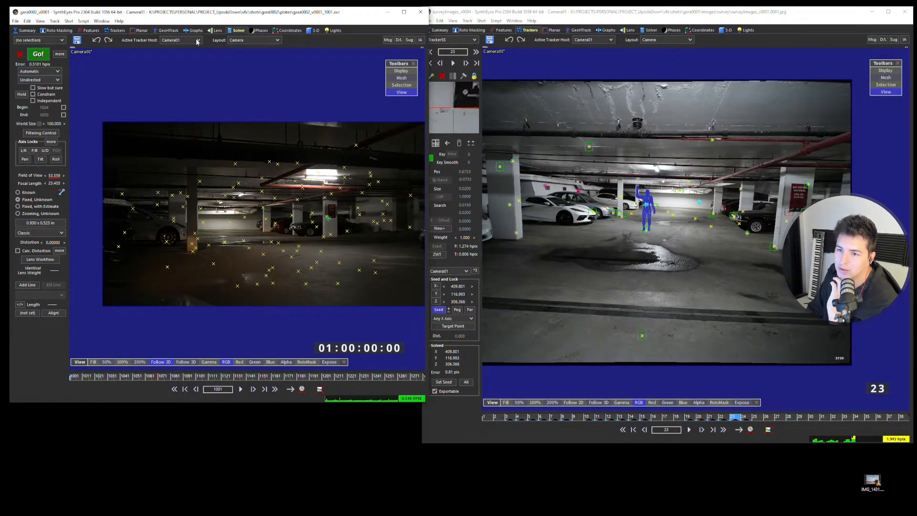
{"action": "left_click", "coordinate": [198, 40]}
{"action": "left_click", "coordinate": [178, 63]}
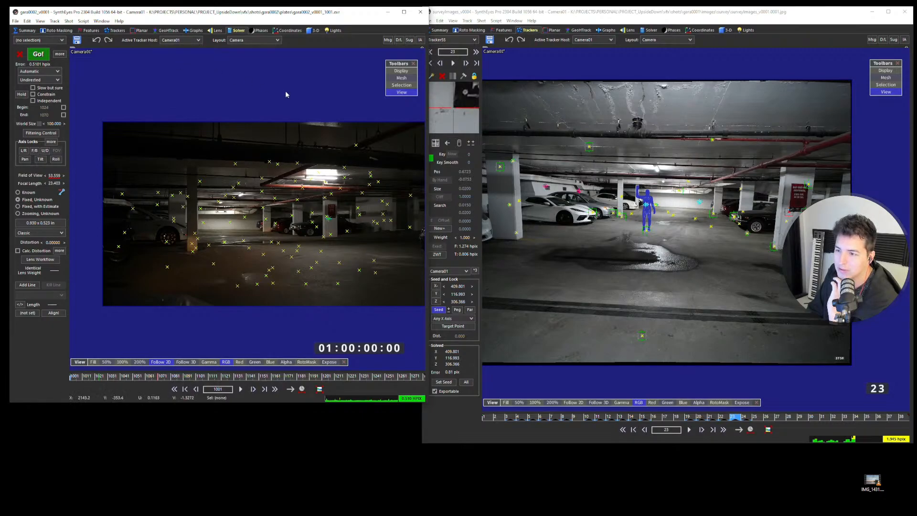
- Merge the survey-image scene into the shot scene without making the incoming tracker names unique
{"action": "left_click", "coordinate": [15, 21]}
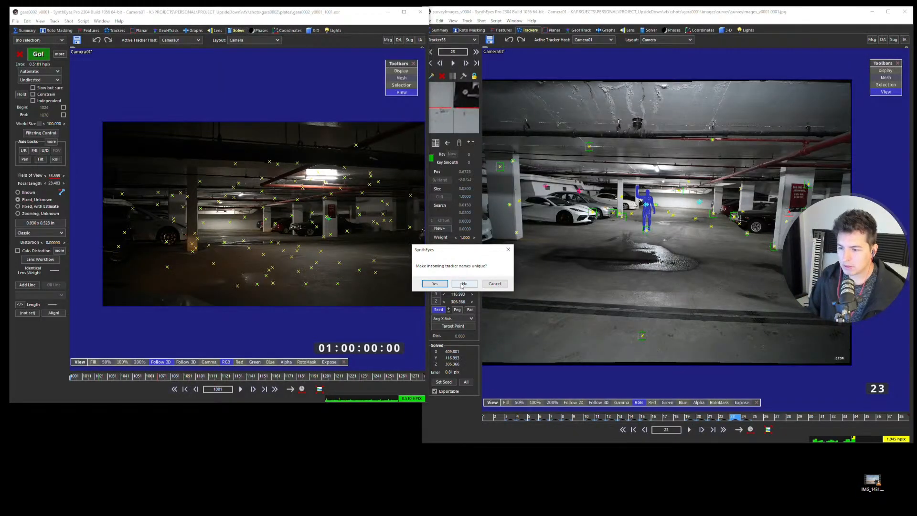
{"action": "left_click", "coordinate": [462, 284]}
{"action": "left_click", "coordinate": [382, 260]}
{"action": "left_click", "coordinate": [371, 255]}
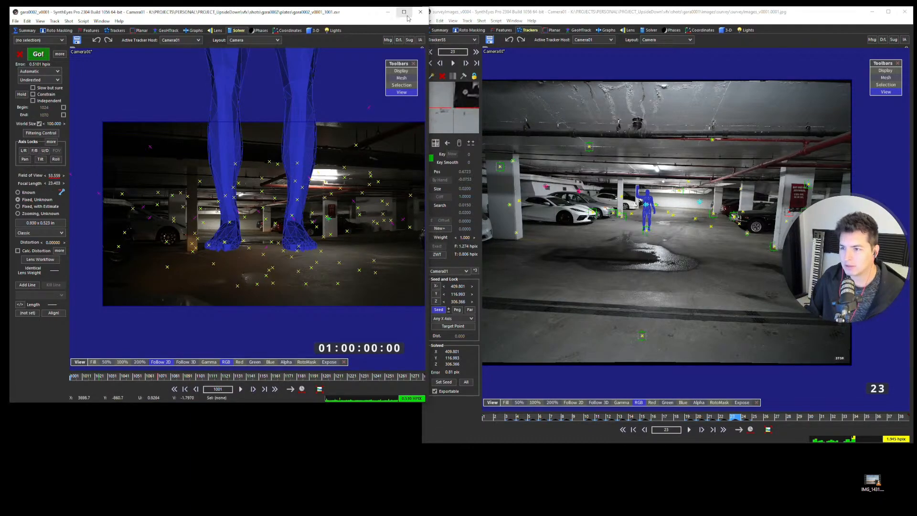
- Minimize the separate survey scene's window and maximize the merged shot scene
{"action": "left_click", "coordinate": [873, 12]}
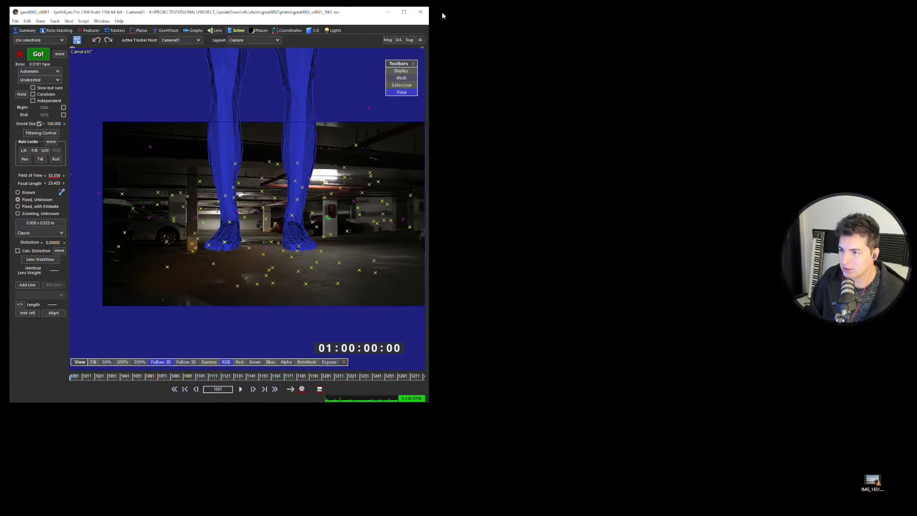
{"action": "left_click", "coordinate": [404, 12]}
{"action": "scroll", "coordinate": [501, 196], "scroll_direction": "down", "scroll_amount": 2}
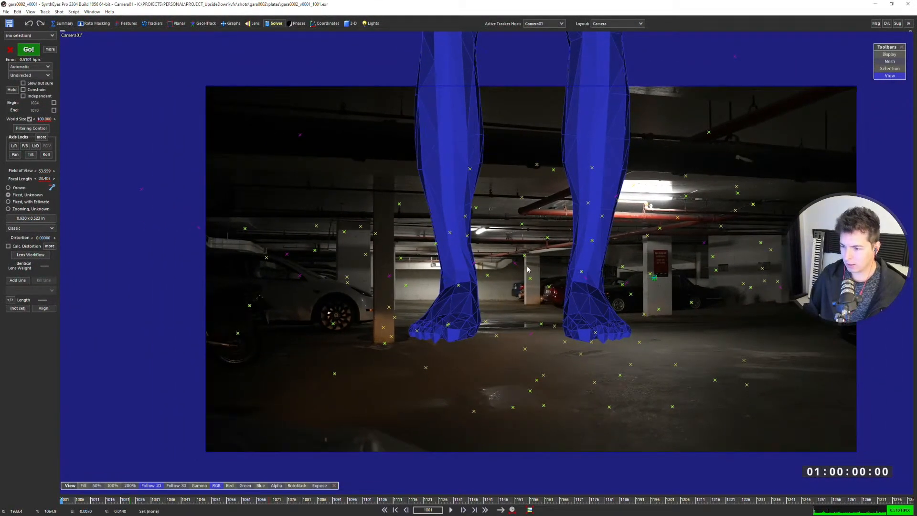
{"action": "middle_click_drag", "start_coordinate": [501, 196], "coordinate": [449, 191]}
- Go to frame 1214 and examine the shot and survey cameras with their tracker points in the Quad layout's Top view
{"action": "left_click_drag", "start_coordinate": [334, 499], "coordinate": [518, 499]}
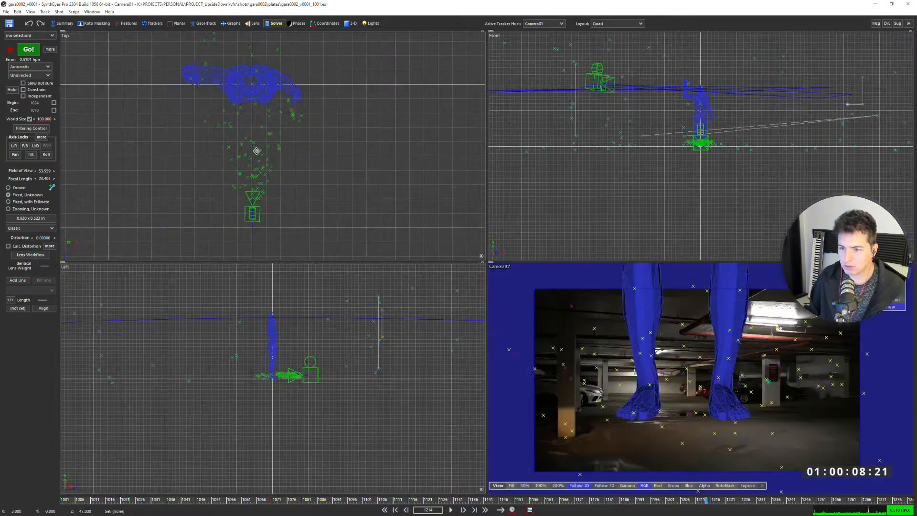
{"action": "scroll", "coordinate": [257, 151], "scroll_direction": "down", "scroll_amount": 4}
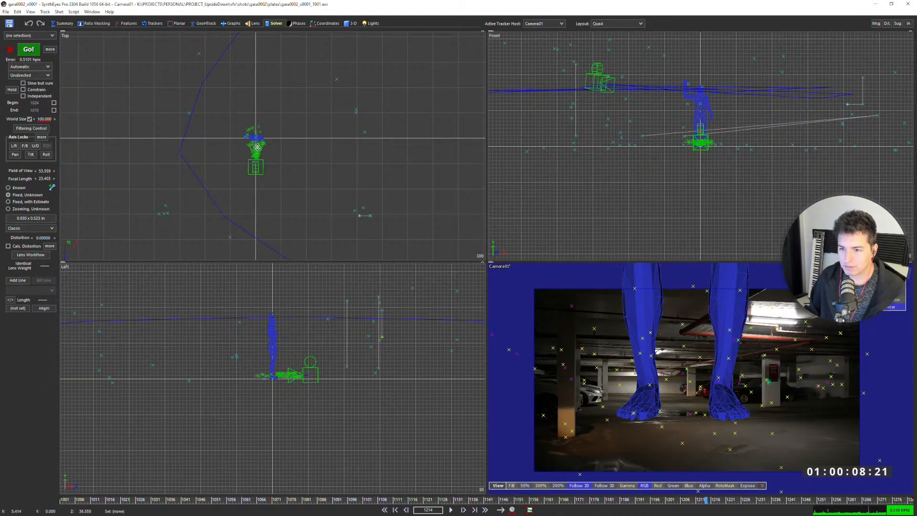
{"action": "scroll", "coordinate": [258, 164], "scroll_direction": "up", "scroll_amount": 5}
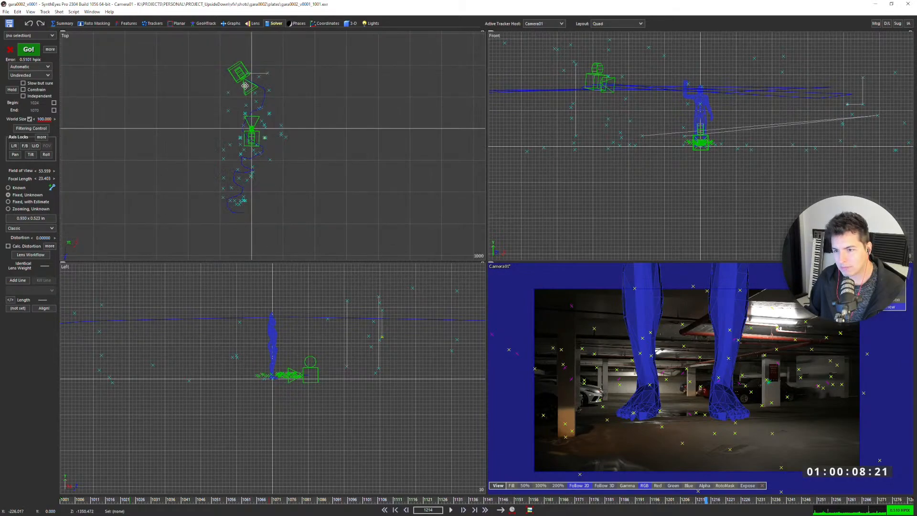
{"action": "scroll", "coordinate": [263, 215], "scroll_direction": "up", "scroll_amount": 4}
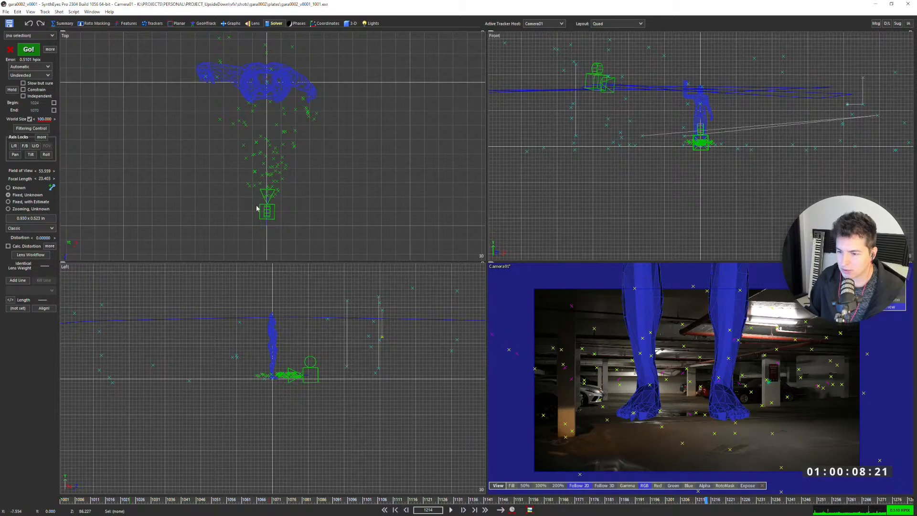
{"action": "scroll", "coordinate": [284, 226], "scroll_direction": "down", "scroll_amount": 8}
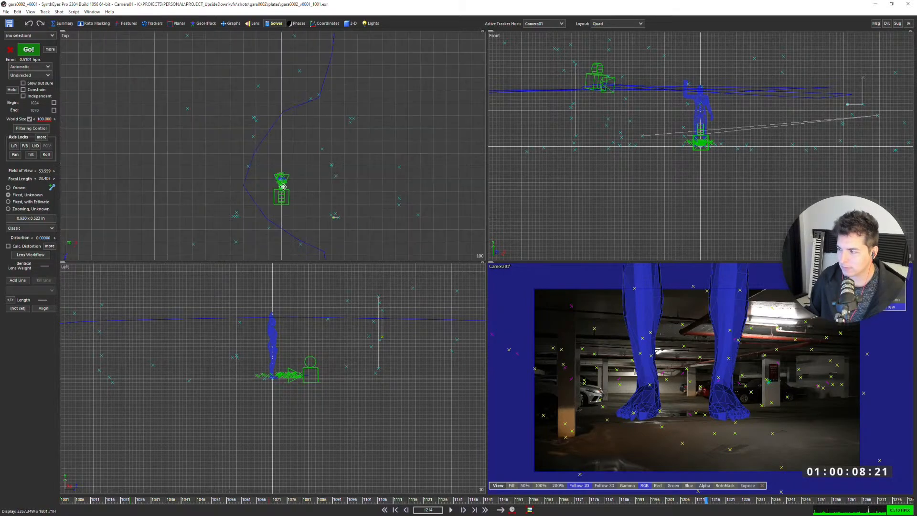
{"action": "middle_click_drag", "start_coordinate": [296, 167], "coordinate": [294, 166]}
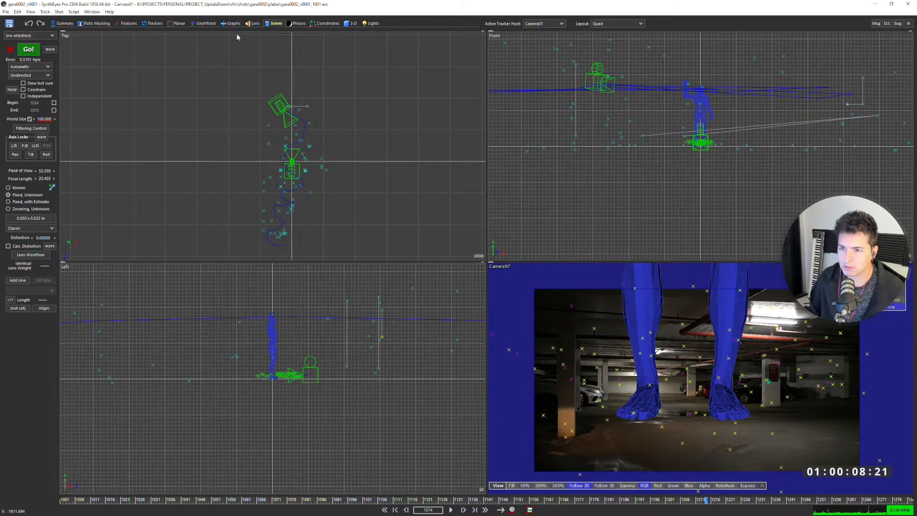
- Make Camera02 the active tracker host and show its survey image 38 in the Camera layout
{"action": "left_click", "coordinate": [535, 28]}
{"action": "left_click", "coordinate": [539, 42]}
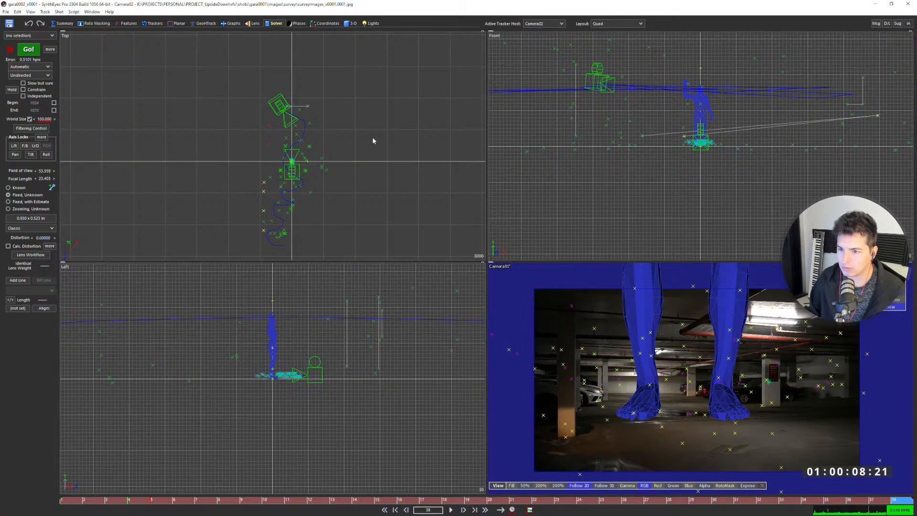
{"action": "key", "text": "c"}
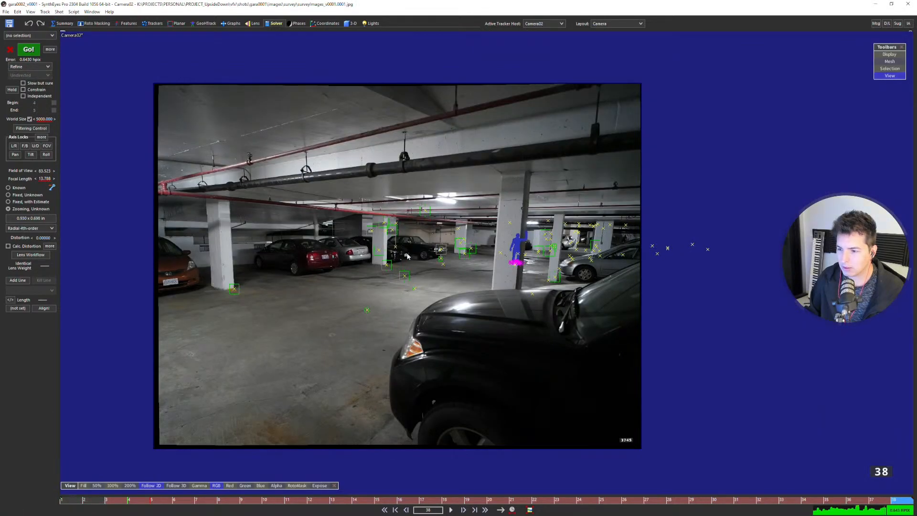
- Select all of Camera02's trackers, review their seed and lock settings in the tracker controls, and clear the selection
{"action": "key", "text": "ctrl+a"}
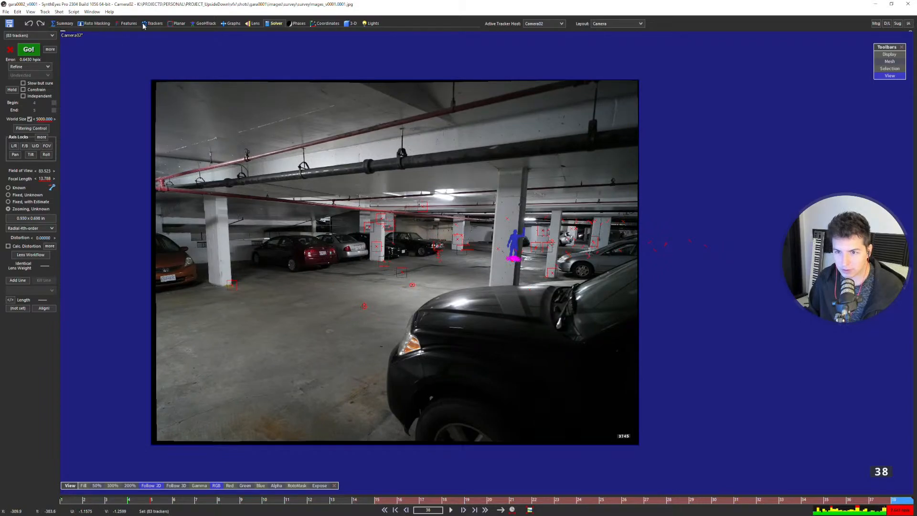
{"action": "left_click", "coordinate": [152, 23]}
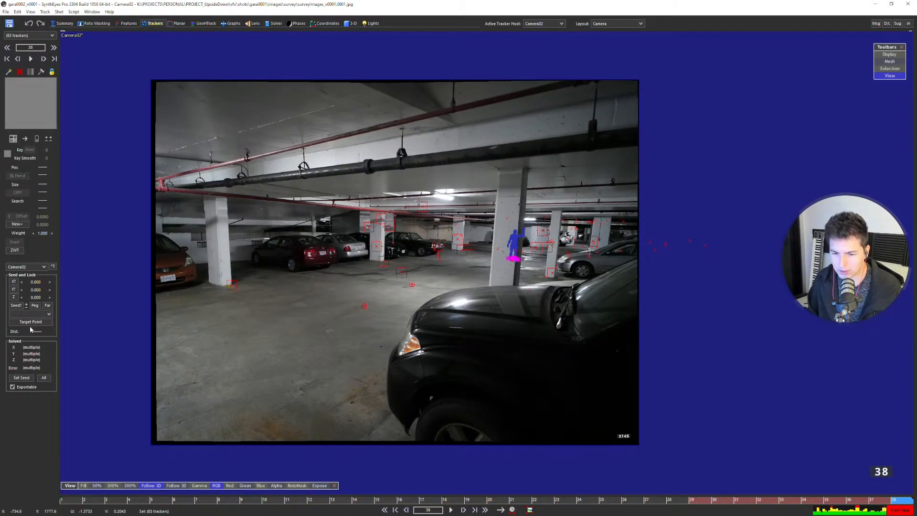
{"action": "left_click", "coordinate": [403, 272]}
{"action": "left_click", "coordinate": [441, 267]}
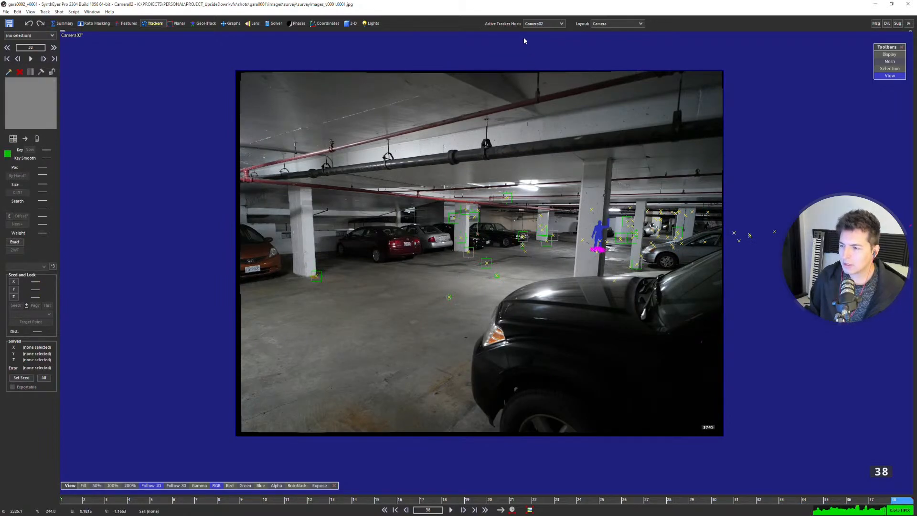
- Switch to the Camera & Perspective layout and lock the perspective view to Camera02's survey image
{"action": "left_click", "coordinate": [547, 25]}
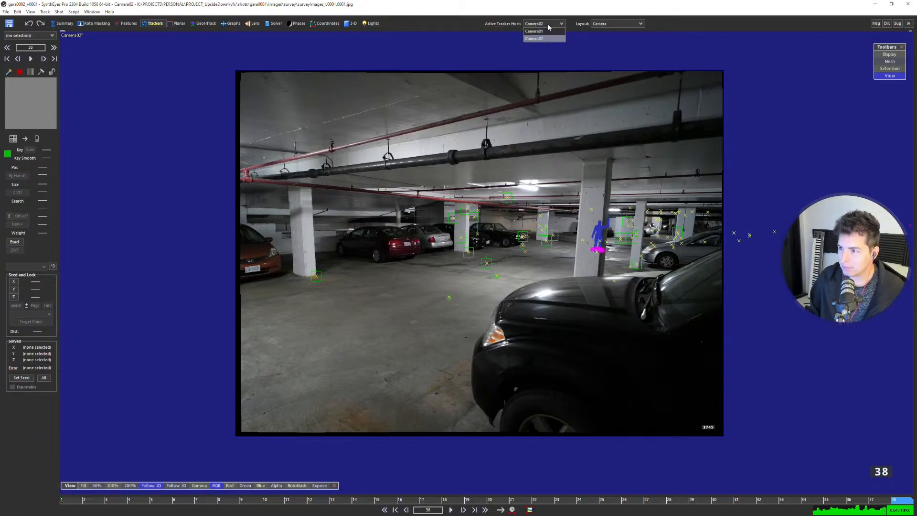
{"action": "left_click", "coordinate": [550, 27]}
{"action": "left_click", "coordinate": [608, 24]}
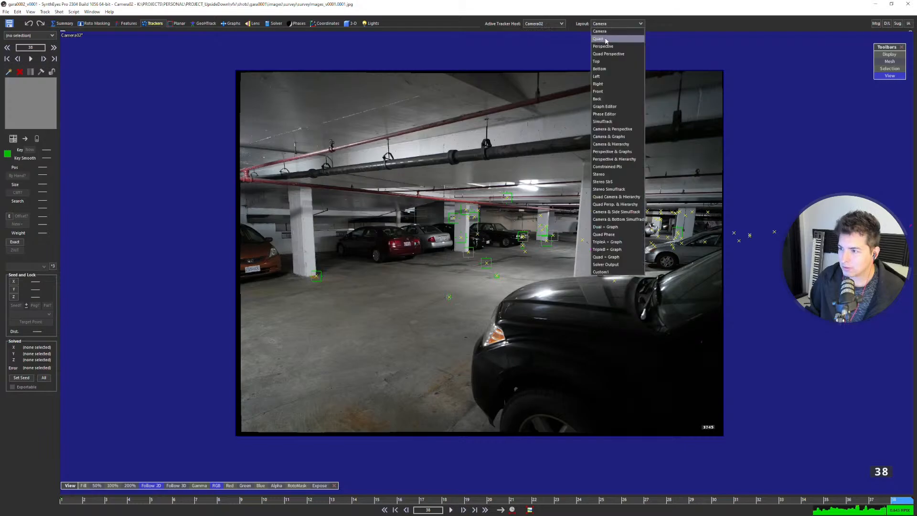
{"action": "left_click", "coordinate": [618, 130]}
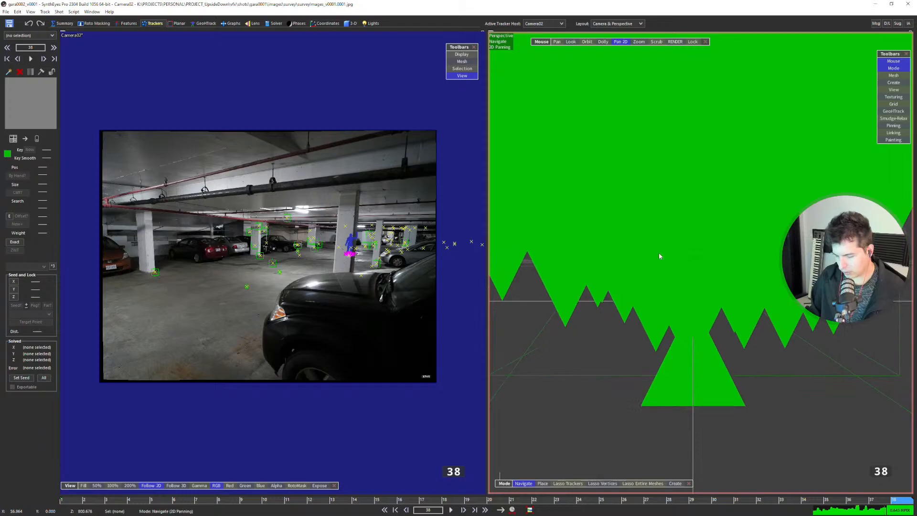
{"action": "key", "text": "l"}
{"action": "scroll", "coordinate": [675, 269], "scroll_direction": "up", "scroll_amount": 3}
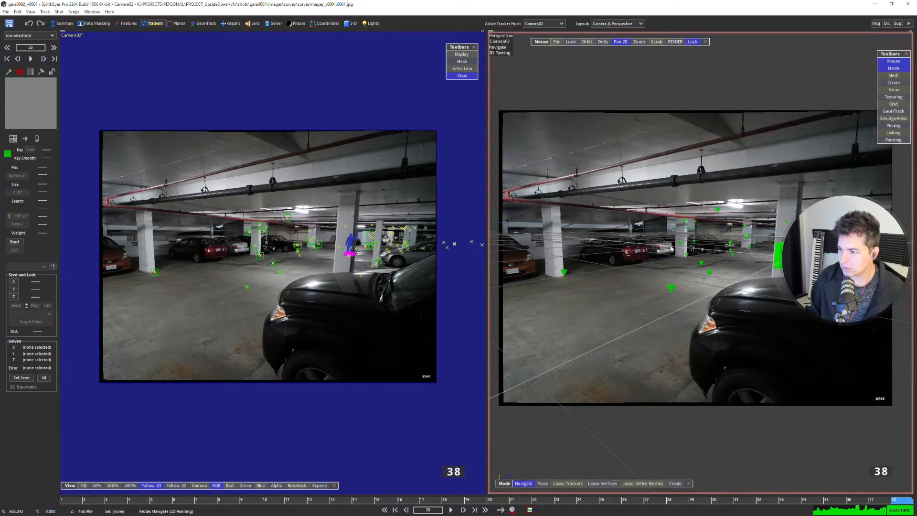
{"action": "scroll", "coordinate": [674, 269], "scroll_direction": "down", "scroll_amount": 4}
{"action": "scroll", "coordinate": [675, 269], "scroll_direction": "up", "scroll_amount": 4}
{"action": "scroll", "coordinate": [674, 269], "scroll_direction": "down", "scroll_amount": 2}
- Try showing Camera01 in the locked perspective view and switch it back to Camera02
{"action": "right_click", "coordinate": [655, 245]}
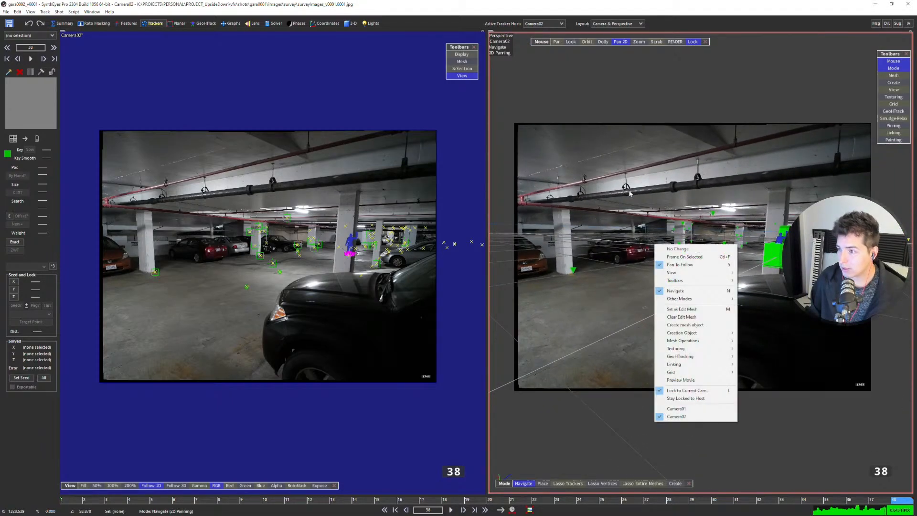
{"action": "left_click", "coordinate": [541, 21]}
{"action": "left_click", "coordinate": [540, 24]}
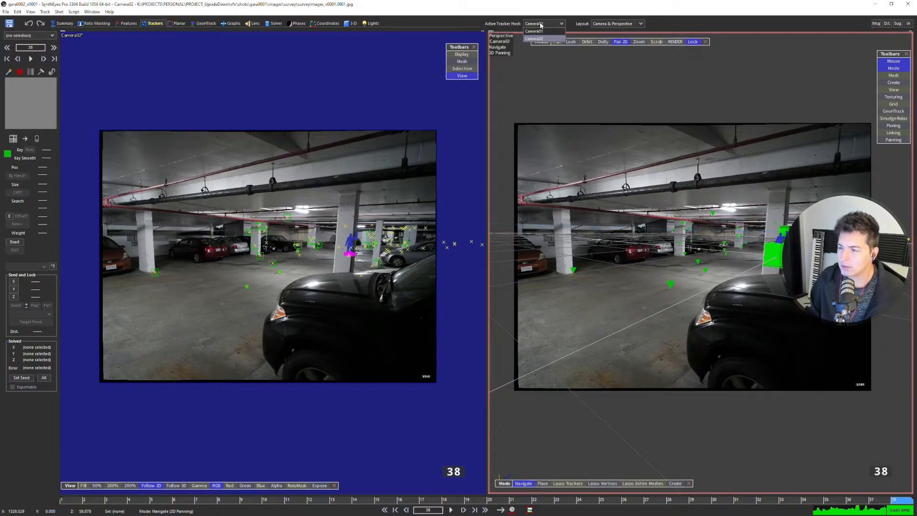
{"action": "left_click", "coordinate": [541, 24]}
{"action": "right_click", "coordinate": [624, 193]}
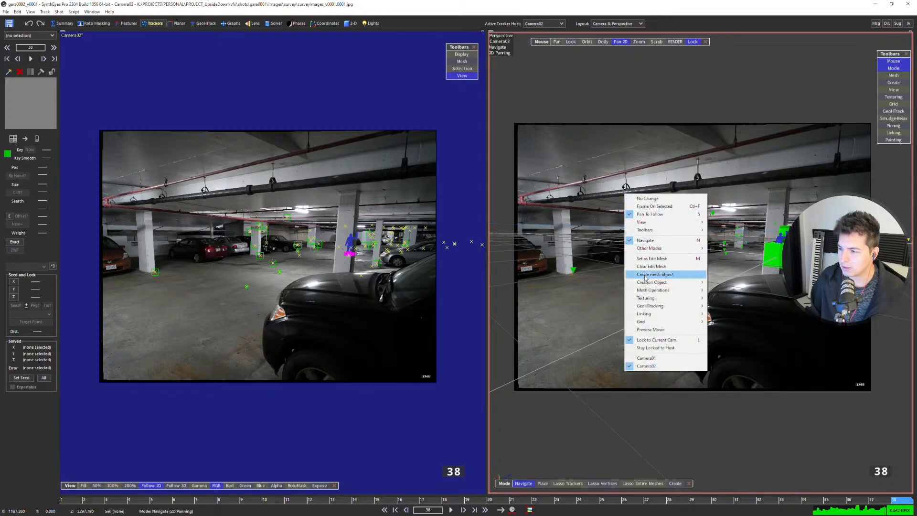
{"action": "left_click", "coordinate": [647, 358]}
{"action": "right_click", "coordinate": [639, 231]}
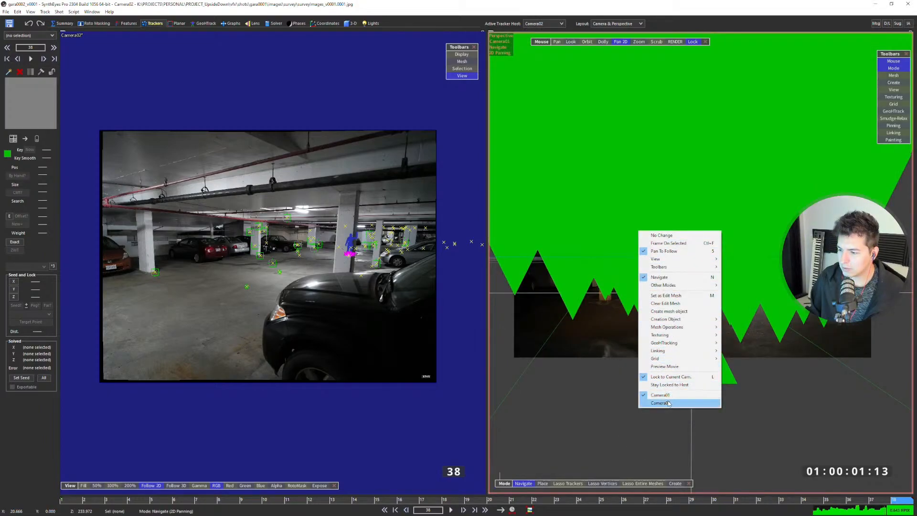
{"action": "left_click", "coordinate": [669, 404]}
{"action": "scroll", "coordinate": [774, 266], "scroll_direction": "up", "scroll_amount": 10}
{"action": "scroll", "coordinate": [774, 265], "scroll_direction": "down", "scroll_amount": 9}
{"action": "scroll", "coordinate": [776, 263], "scroll_direction": "down", "scroll_amount": 1}
{"action": "middle_click_drag", "start_coordinate": [635, 272], "coordinate": [641, 276]}
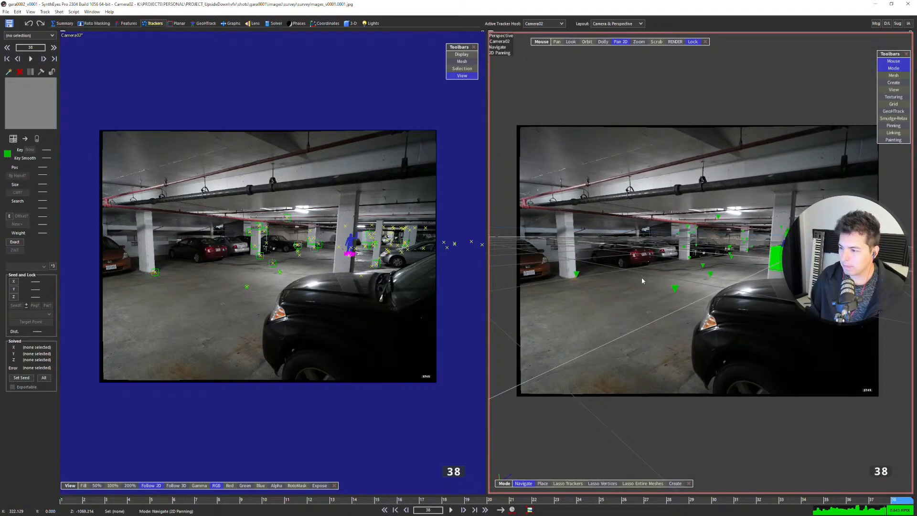
- Step back to survey image 33 and set the camera view to Camera01, keeping Camera02 in the perspective view
{"action": "key", "text": "Left"}
{"action": "key", "text": "Left"}
{"action": "key", "text": "Left"}
{"action": "key", "text": "Left"}
{"action": "key", "text": "Left"}
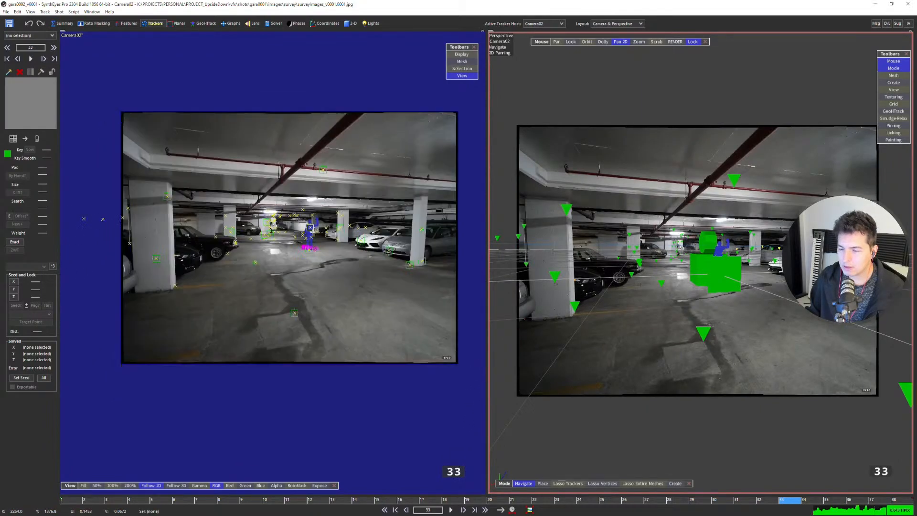
{"action": "right_click", "coordinate": [317, 184]}
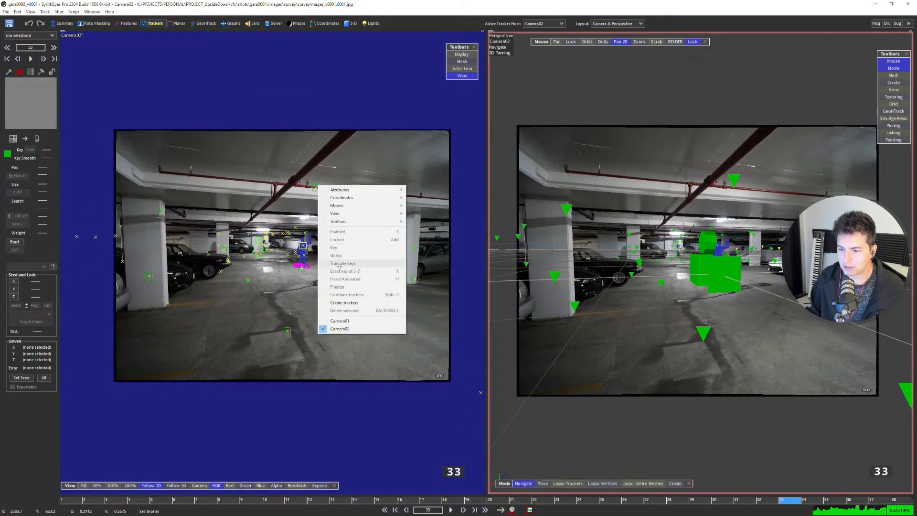
{"action": "left_click", "coordinate": [337, 320]}
{"action": "middle_click_drag", "start_coordinate": [289, 226], "coordinate": [291, 244]}
{"action": "scroll", "coordinate": [291, 245], "scroll_direction": "up", "scroll_amount": 2}
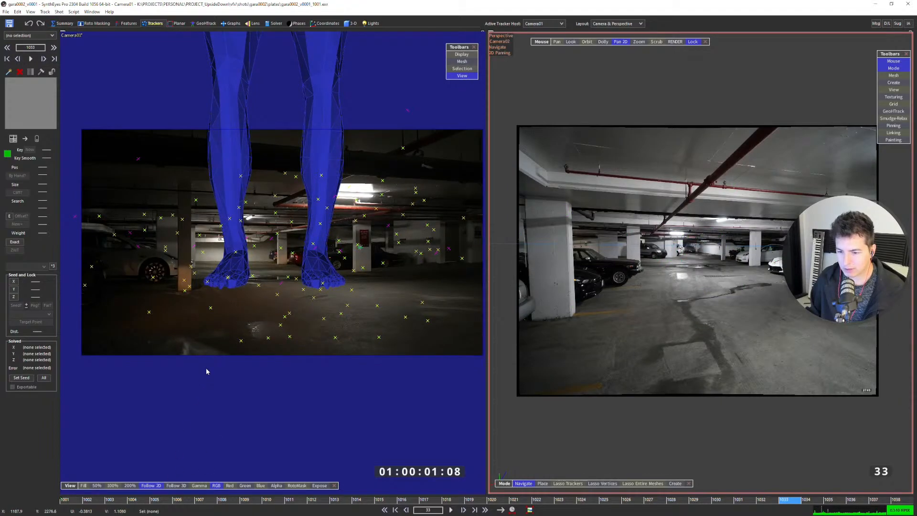
- Fit the shot's full frame range in the timeline and scrub to frame 1087 to examine the plate beside the survey images
{"action": "left_click", "coordinate": [206, 500]}
{"action": "left_click_drag", "start_coordinate": [206, 499], "coordinate": [424, 499]}
{"action": "scroll", "coordinate": [287, 259], "scroll_direction": "up", "scroll_amount": 1}
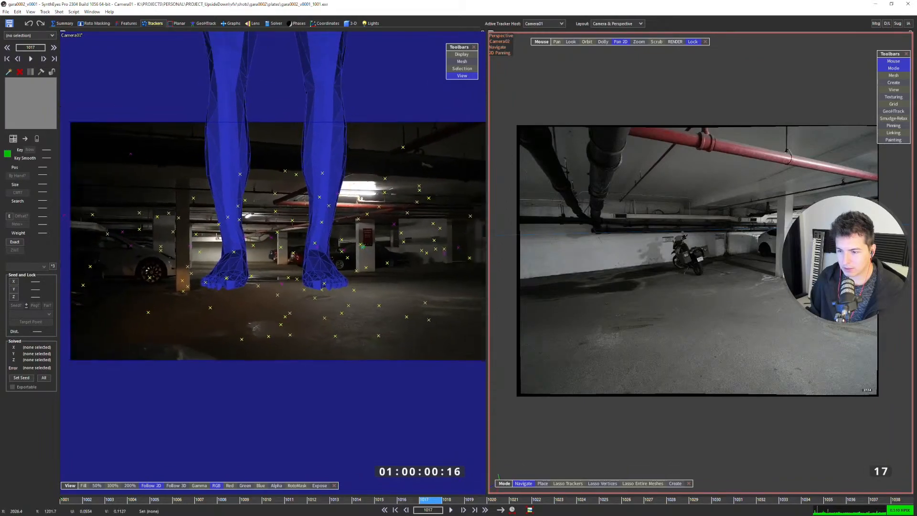
{"action": "left_click", "coordinate": [515, 510]}
{"action": "left_click", "coordinate": [504, 500]}
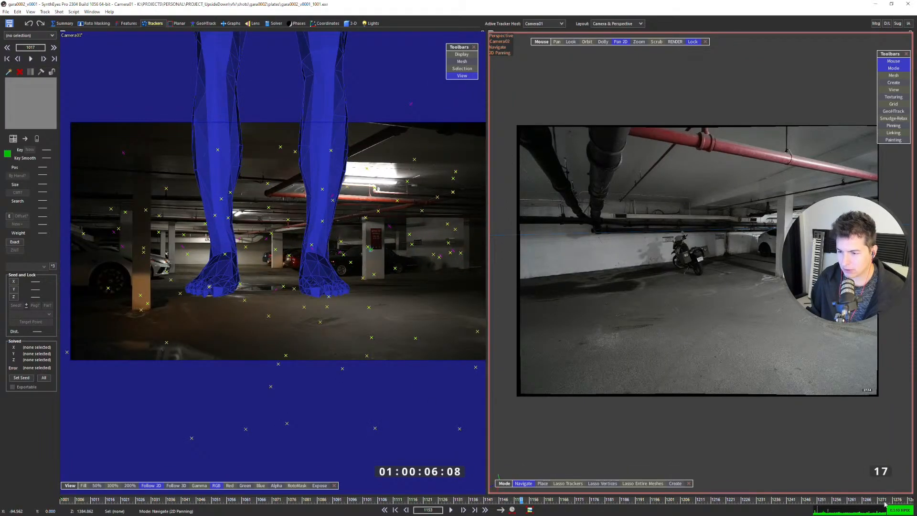
{"action": "left_click_drag", "start_coordinate": [325, 502], "coordinate": [362, 500]}
{"action": "left_click_drag", "start_coordinate": [137, 500], "coordinate": [405, 498]}
{"action": "left_click", "coordinate": [431, 498]}
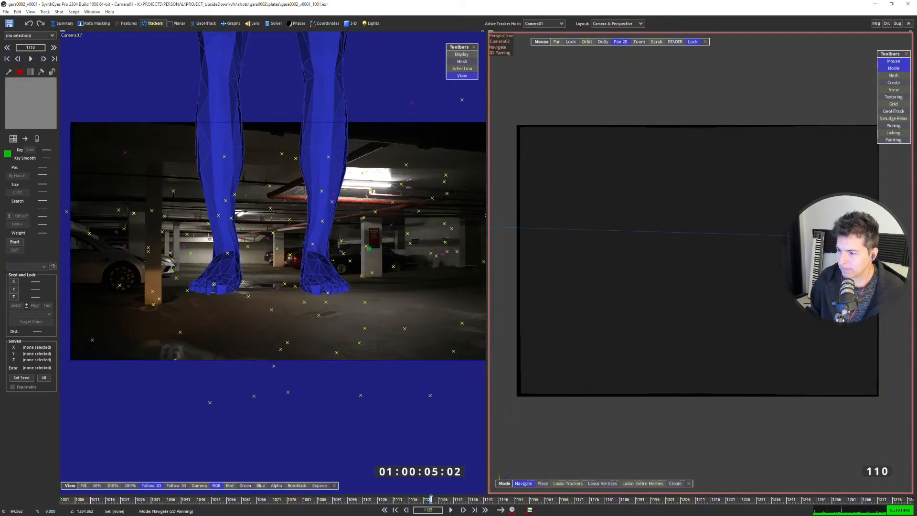
{"action": "left_click_drag", "start_coordinate": [432, 500], "coordinate": [424, 502]}
{"action": "left_click", "coordinate": [342, 500]}
{"action": "left_click", "coordinate": [322, 500]}
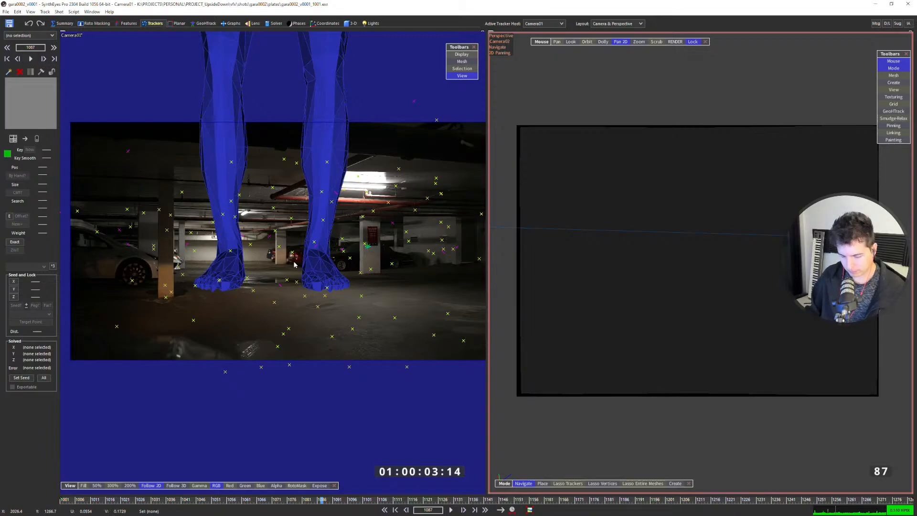
- Hide the 3-D points and the meshes in Camera01's view
{"action": "key", "text": "x"}
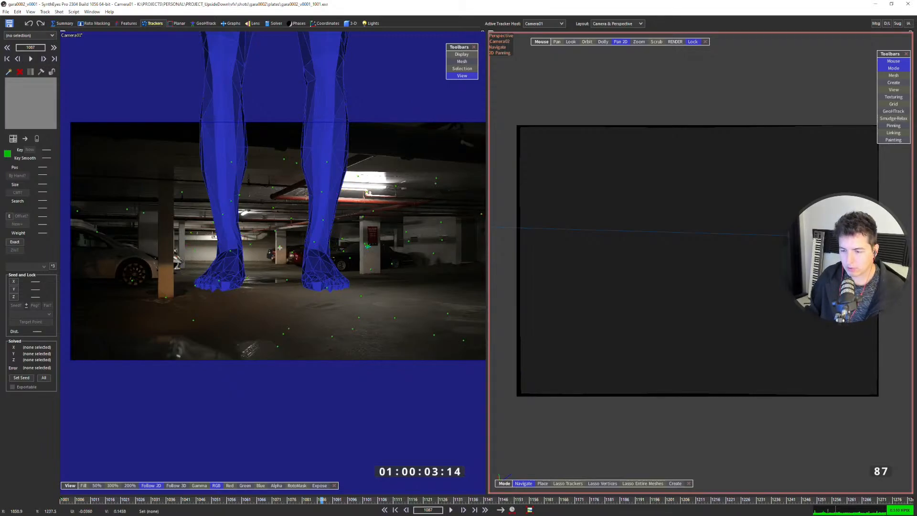
{"action": "key", "text": "m"}
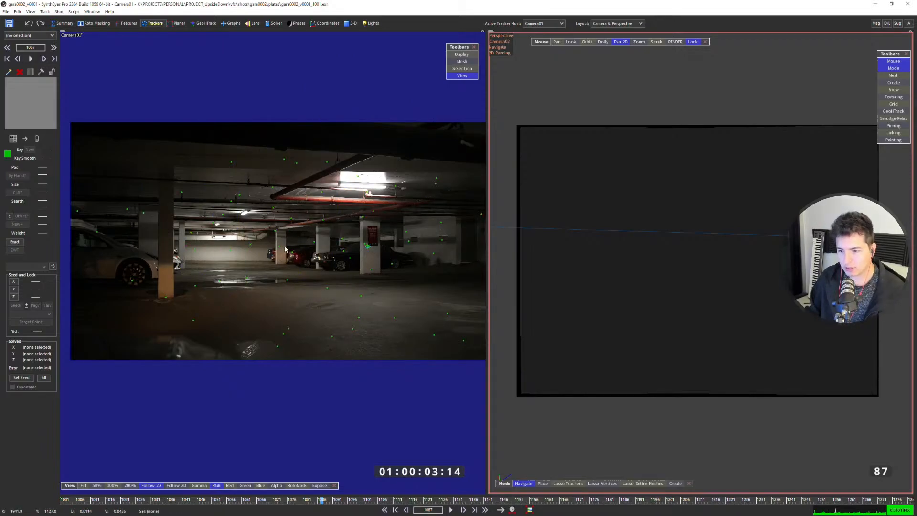
{"action": "right_click", "coordinate": [284, 221]}
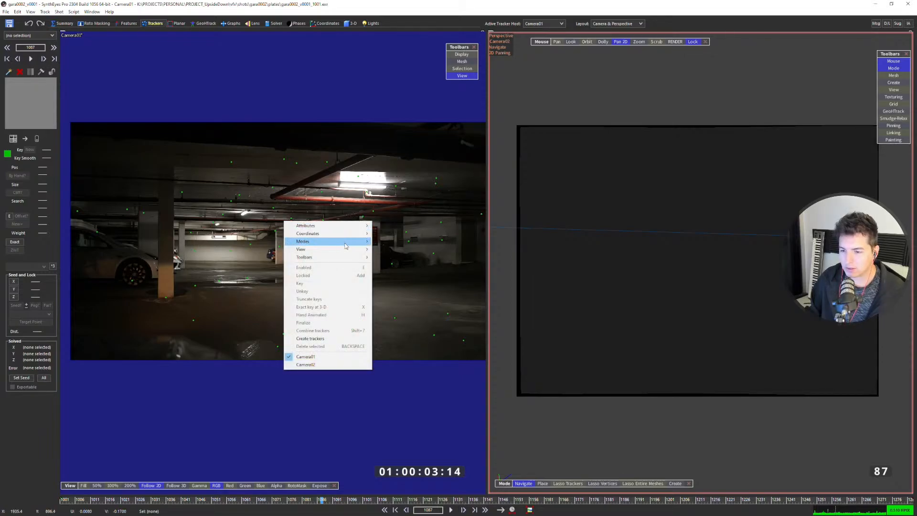
{"action": "mouse_move", "coordinate": [350, 249]}
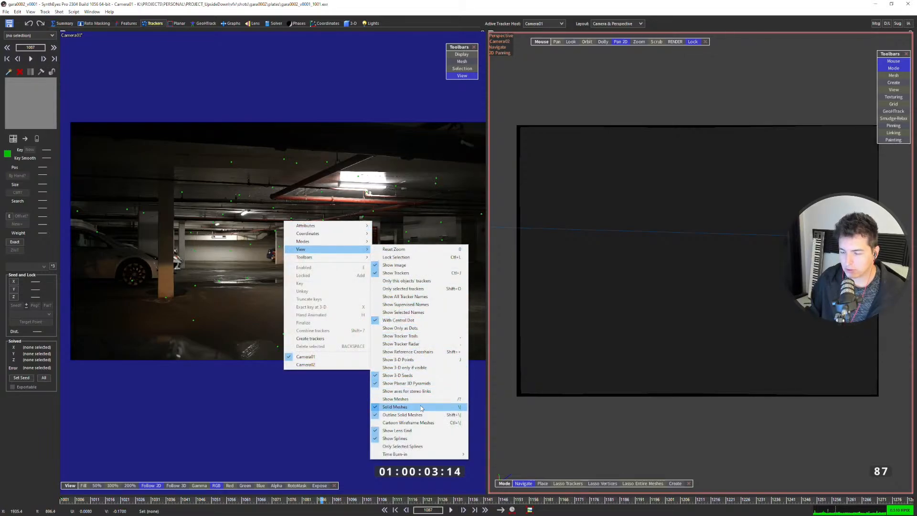
{"action": "left_click", "coordinate": [231, 245]}
- Scrub the shot between frames 1012 and 1085, comparing the plate with survey image 12
{"action": "scroll", "coordinate": [229, 241], "scroll_direction": "up", "scroll_amount": 1}
{"action": "left_click", "coordinate": [189, 499]}
{"action": "left_click", "coordinate": [96, 503]}
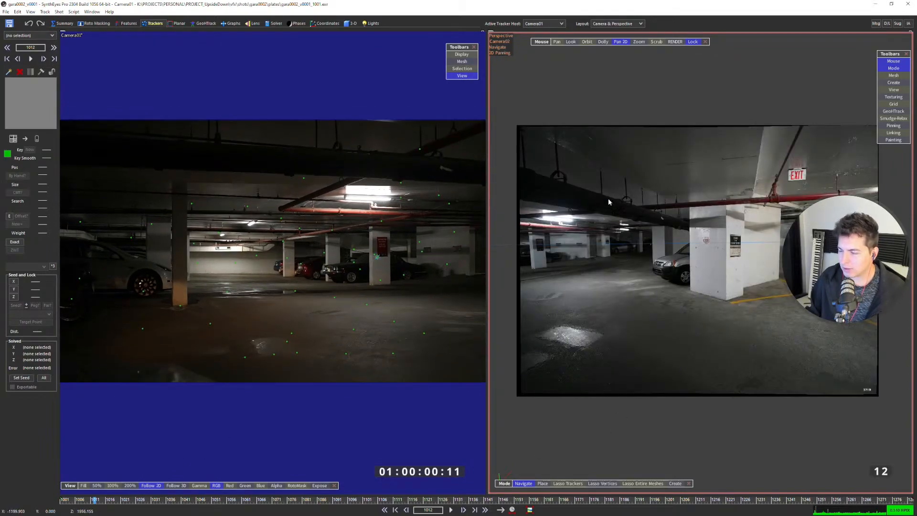
{"action": "left_click_drag", "start_coordinate": [629, 154], "coordinate": [614, 144]}
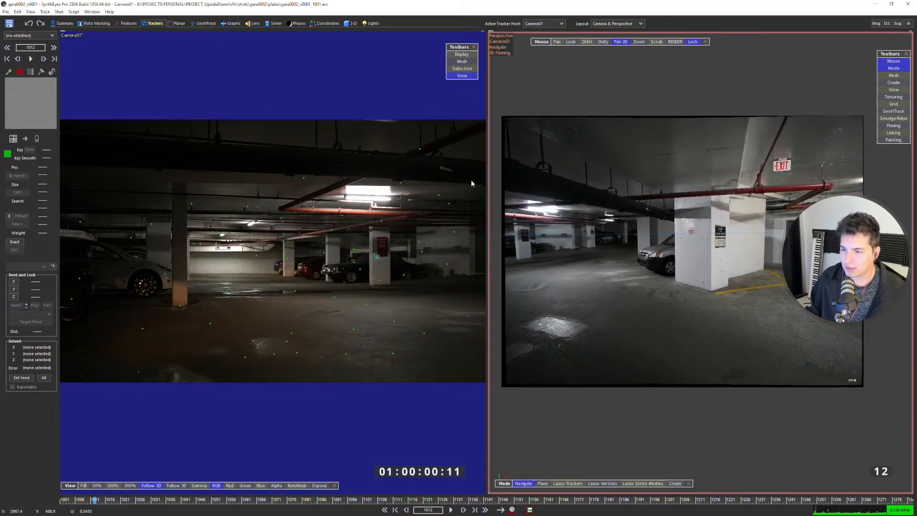
{"action": "left_click_drag", "start_coordinate": [183, 504], "coordinate": [421, 493]}
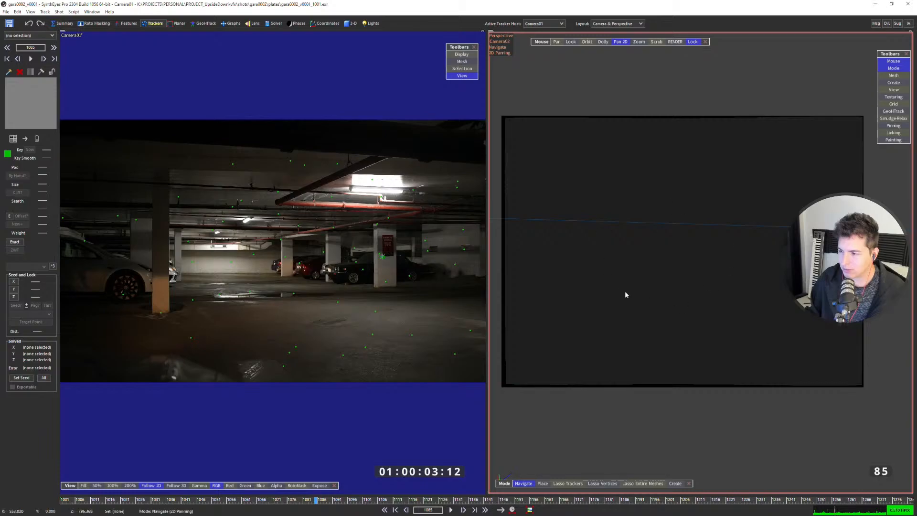
{"action": "left_click", "coordinate": [541, 499]}
- Go to frame 1028 and examine survey image 28 up close for features that match the shot
{"action": "left_click_drag", "start_coordinate": [213, 504], "coordinate": [146, 505]}
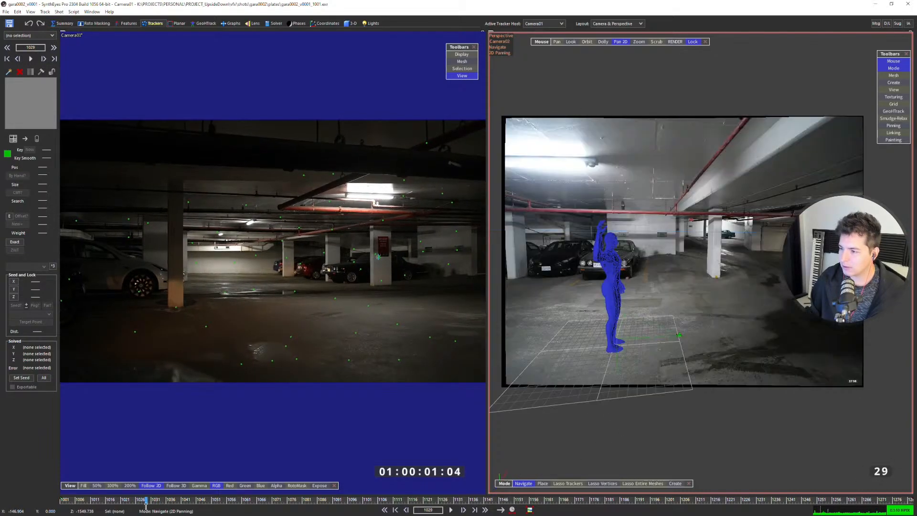
{"action": "key", "text": "Left"}
{"action": "scroll", "coordinate": [685, 267], "scroll_direction": "down", "scroll_amount": 1}
{"action": "scroll", "coordinate": [688, 267], "scroll_direction": "up", "scroll_amount": 2}
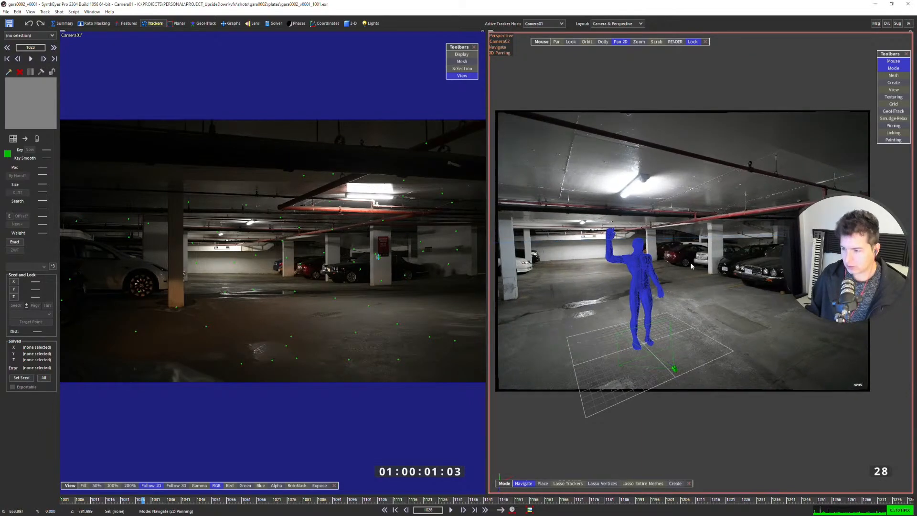
{"action": "scroll", "coordinate": [693, 264], "scroll_direction": "up", "scroll_amount": 3}
{"action": "scroll", "coordinate": [723, 259], "scroll_direction": "down", "scroll_amount": 2}
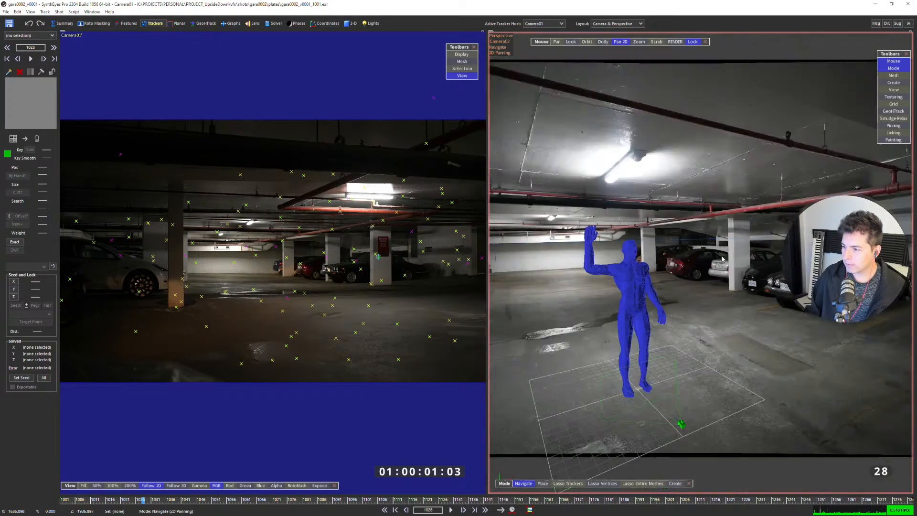
{"action": "scroll", "coordinate": [683, 376], "scroll_direction": "up", "scroll_amount": 3}
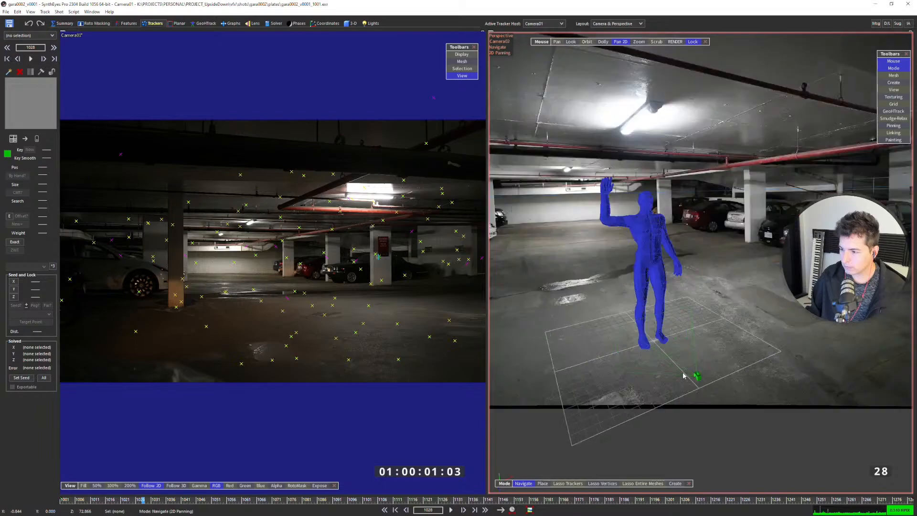
{"action": "scroll", "coordinate": [682, 376], "scroll_direction": "down", "scroll_amount": 2}
{"action": "scroll", "coordinate": [686, 370], "scroll_direction": "down", "scroll_amount": 1}
{"action": "scroll", "coordinate": [685, 368], "scroll_direction": "up", "scroll_amount": 1}
{"action": "scroll", "coordinate": [686, 368], "scroll_direction": "down", "scroll_amount": 2}
{"action": "scroll", "coordinate": [711, 239], "scroll_direction": "down", "scroll_amount": 1}
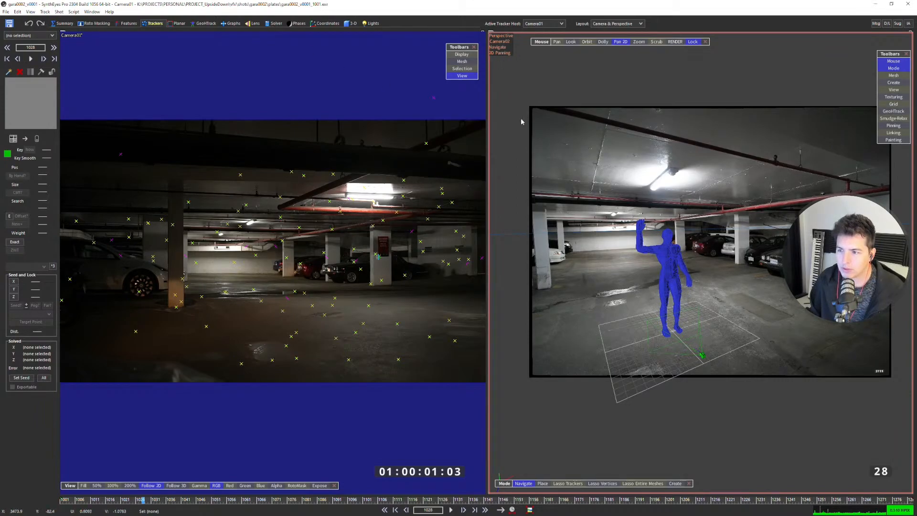
- In the solver settings, increase Camera01's world size to 3330
{"action": "left_click", "coordinate": [270, 23]}
{"action": "left_click_drag", "start_coordinate": [44, 119], "coordinate": [79, 119]}
{"action": "left_click_drag", "start_coordinate": [44, 119], "coordinate": [56, 119]}
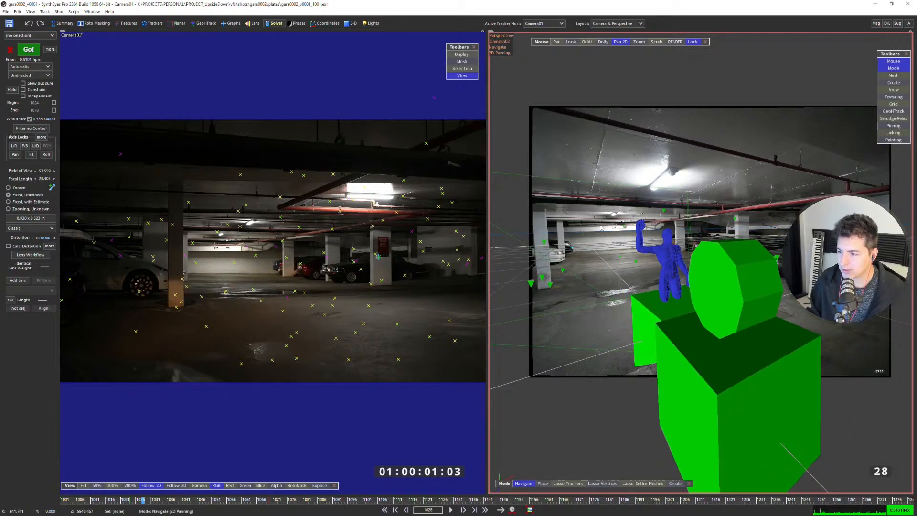
- Reduce the perspective window's camera size to about 21.6 in the scene settings and apply it
{"action": "left_click", "coordinate": [17, 11]}
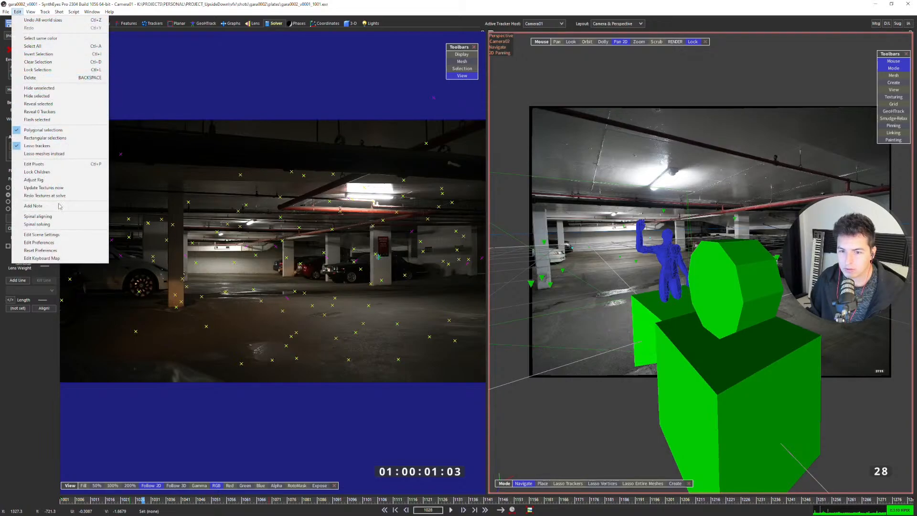
{"action": "left_click", "coordinate": [33, 235]}
{"action": "left_click_drag", "start_coordinate": [421, 260], "coordinate": [413, 260]}
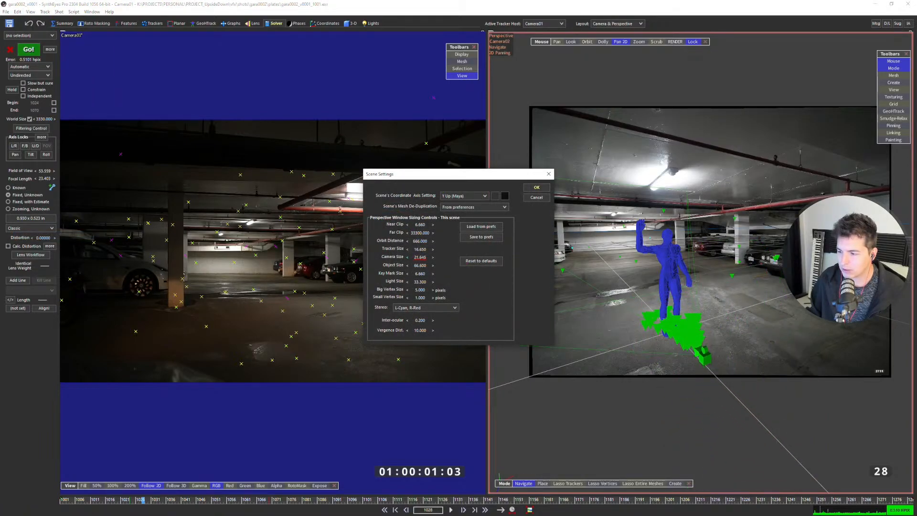
{"action": "left_click", "coordinate": [536, 187]}
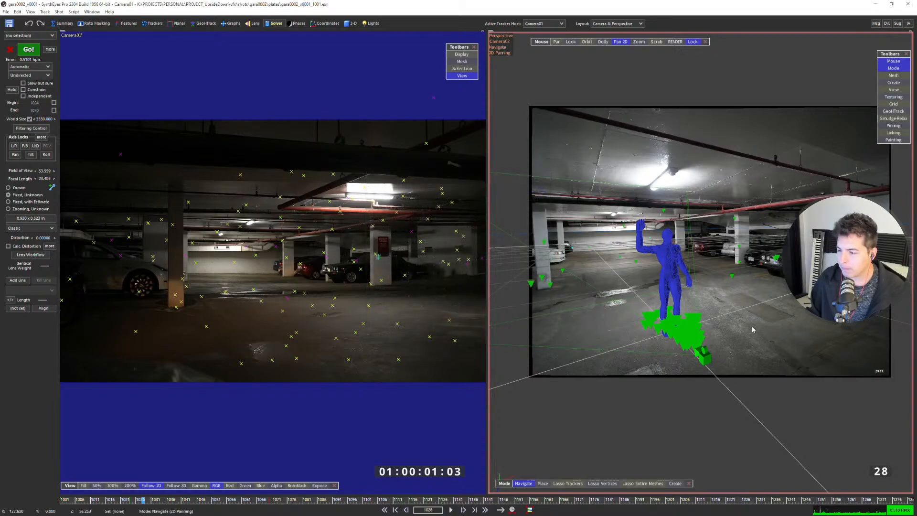
- At frame 1024, place a tracker on the bait-car sign's lower-right corner, shrinking its feature box and adjusting its search area
{"action": "scroll", "coordinate": [749, 295], "scroll_direction": "up", "scroll_amount": 2}
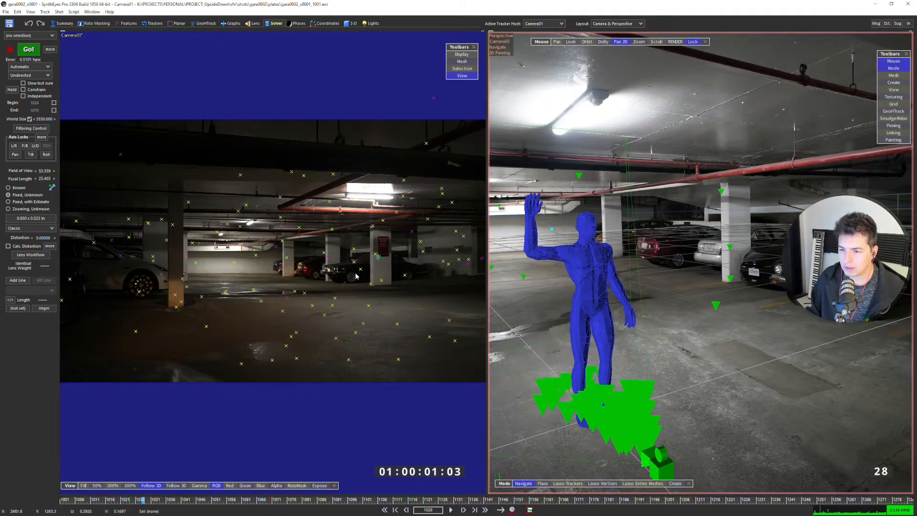
{"action": "scroll", "coordinate": [666, 311], "scroll_direction": "down", "scroll_amount": 3}
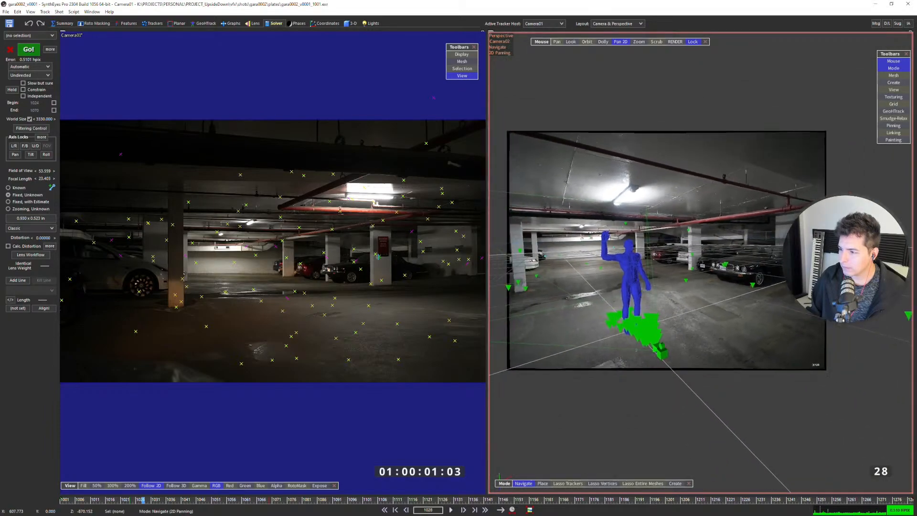
{"action": "scroll", "coordinate": [666, 311], "scroll_direction": "down", "scroll_amount": 1}
{"action": "scroll", "coordinate": [697, 275], "scroll_direction": "down", "scroll_amount": 1}
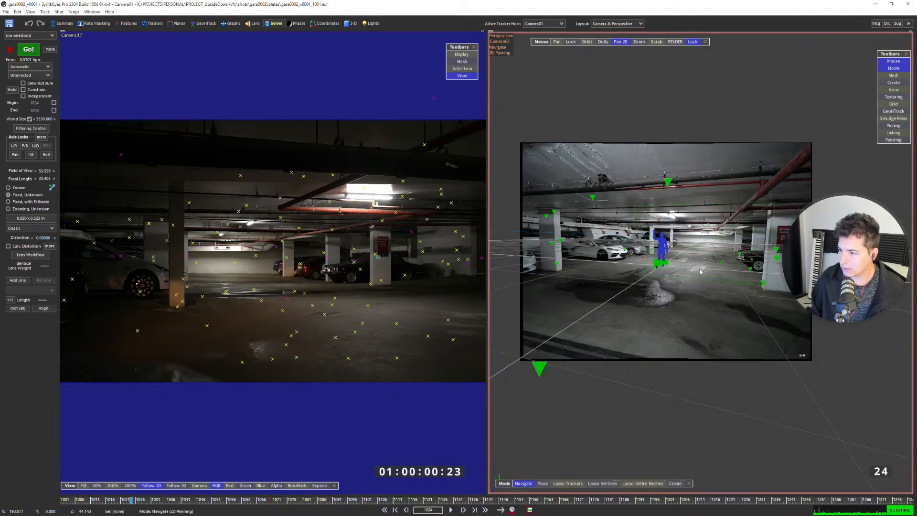
{"action": "scroll", "coordinate": [697, 275], "scroll_direction": "up", "scroll_amount": 4}
{"action": "scroll", "coordinate": [392, 249], "scroll_direction": "up", "scroll_amount": 5}
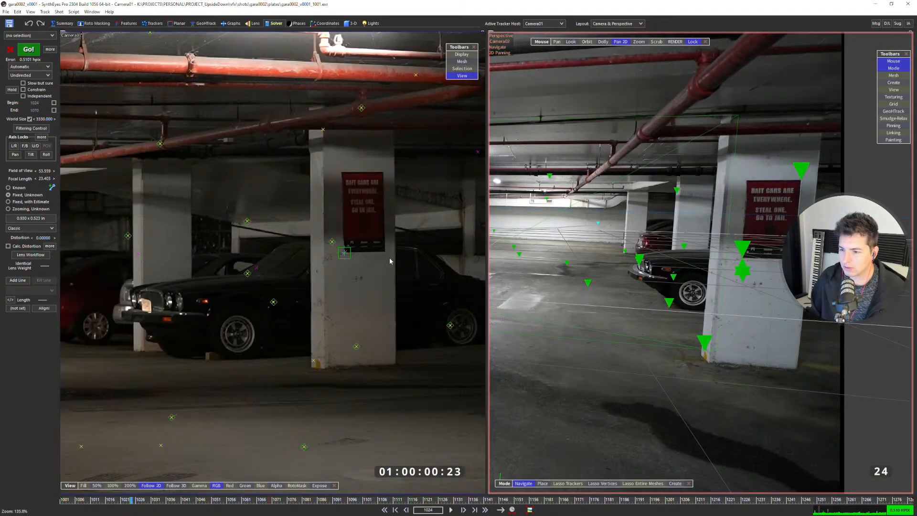
{"action": "scroll", "coordinate": [422, 244], "scroll_direction": "up", "scroll_amount": 3}
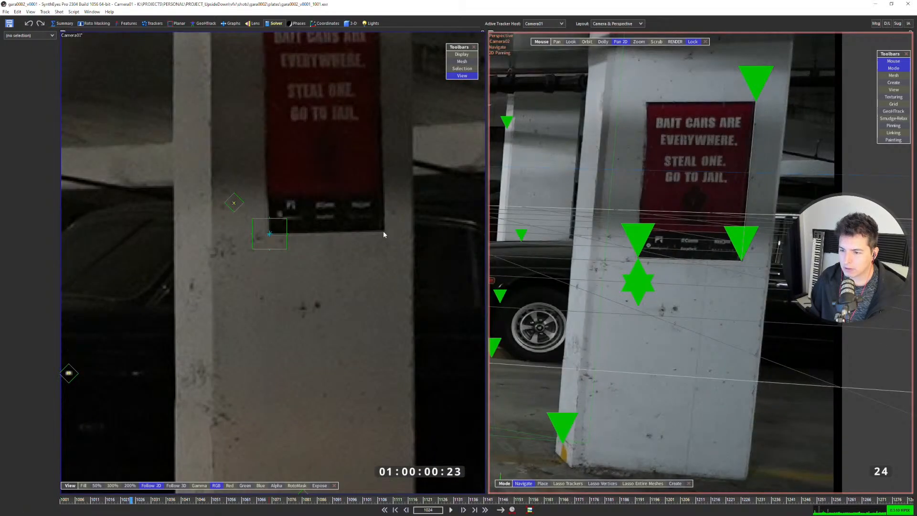
{"action": "left_click", "coordinate": [152, 23]}
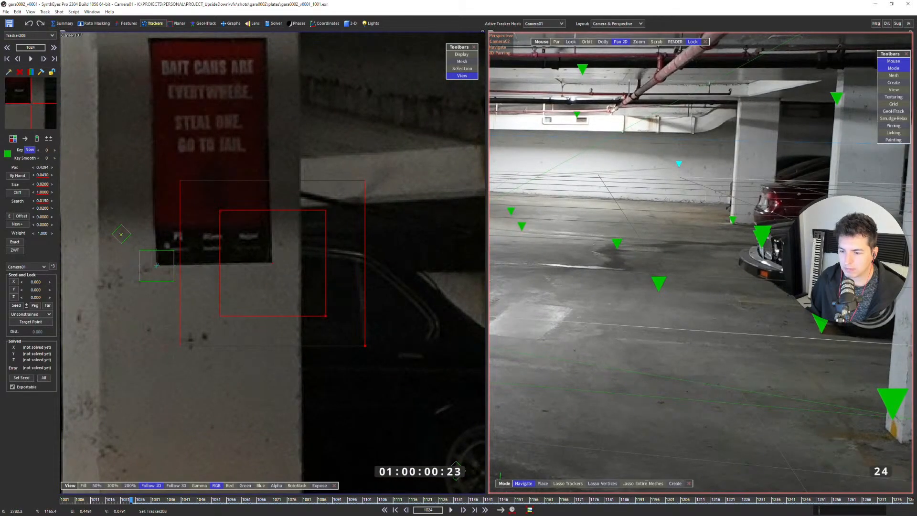
{"action": "left_click_drag", "start_coordinate": [324, 316], "coordinate": [286, 276]}
{"action": "left_click_drag", "start_coordinate": [324, 306], "coordinate": [350, 323]}
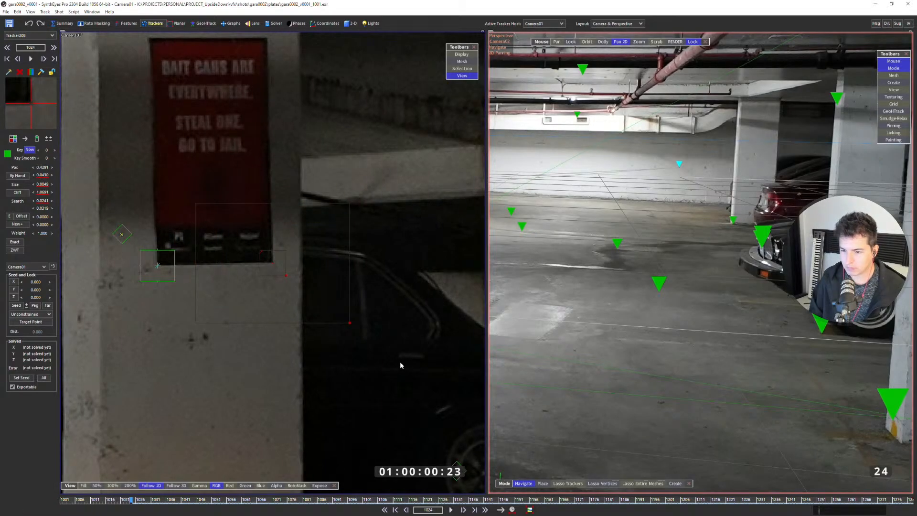
- Track the sign's lower-right corner forward from frame 1024 to about 1062, and scrub back to frame 1042
{"action": "key", "text": "space"}
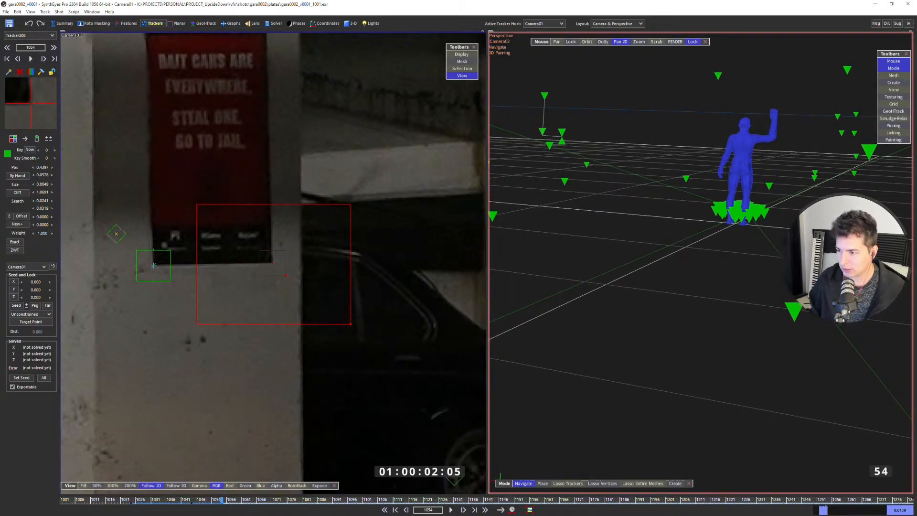
{"action": "scroll", "coordinate": [654, 227], "scroll_direction": "down", "scroll_amount": 1}
{"action": "scroll", "coordinate": [695, 245], "scroll_direction": "down", "scroll_amount": 5}
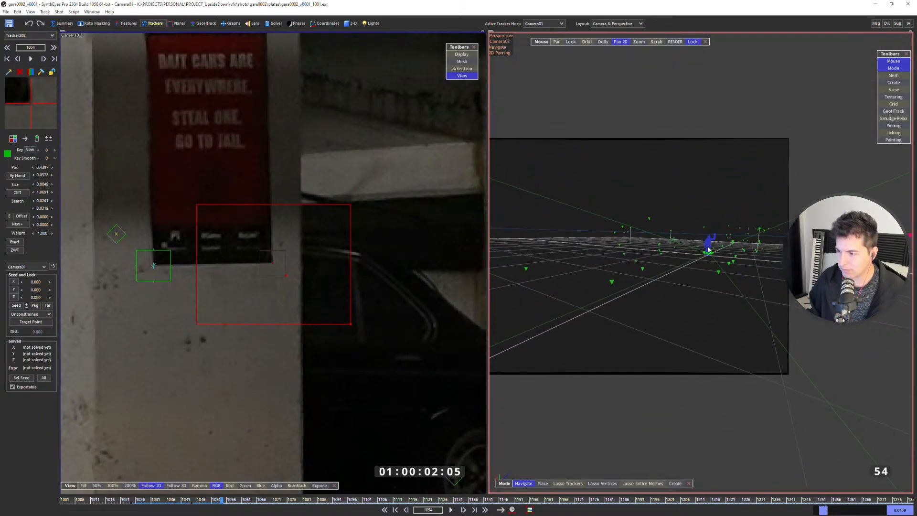
{"action": "middle_click_drag", "start_coordinate": [618, 251], "coordinate": [675, 261]}
{"action": "key", "text": "space"}
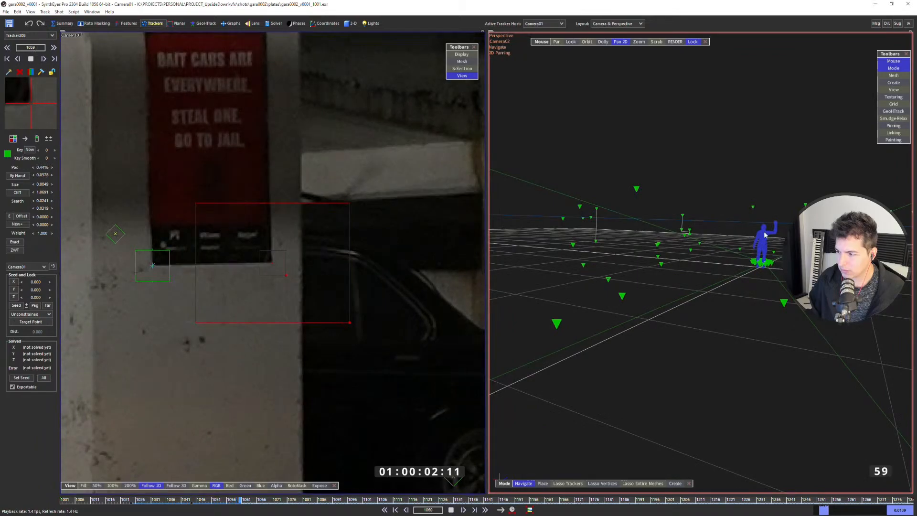
{"action": "left_click", "coordinate": [248, 502]}
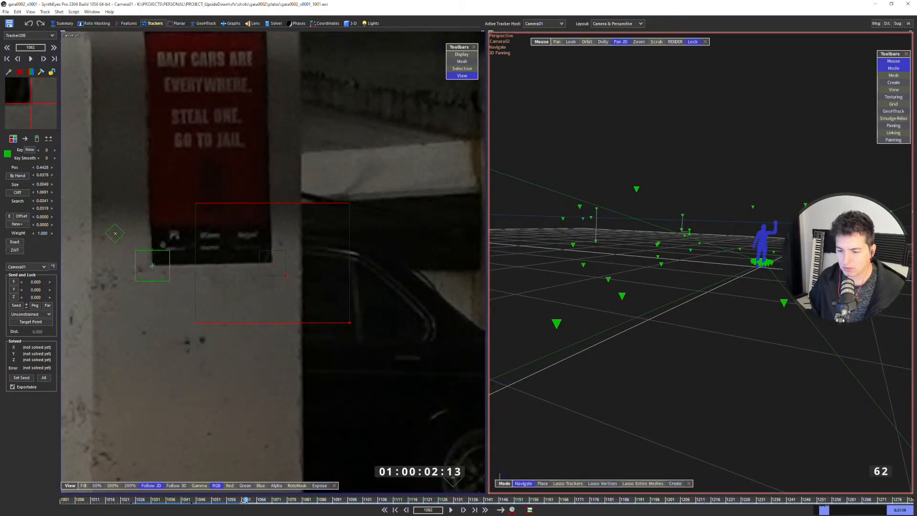
{"action": "left_click_drag", "start_coordinate": [243, 500], "coordinate": [186, 507]}
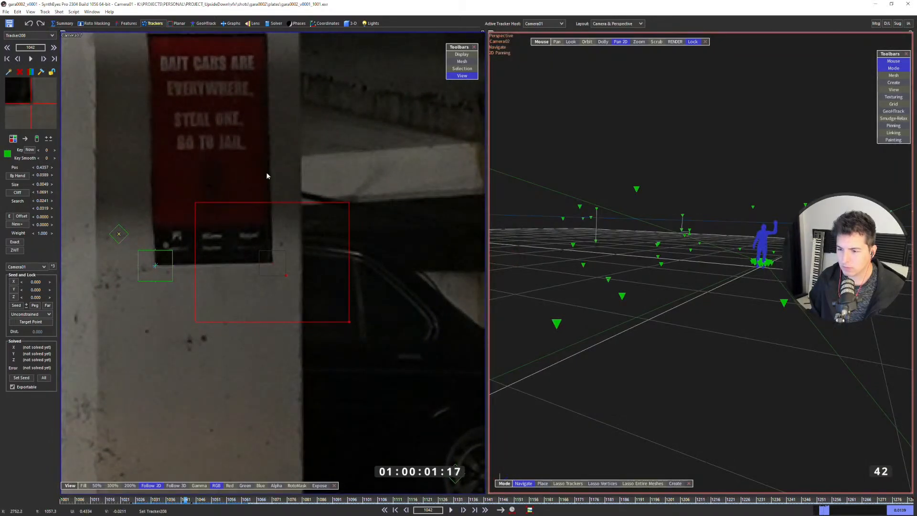
- Switch to the single Camera layout and track the sign corner forward to the last frame, 1282
{"action": "scroll", "coordinate": [305, 273], "scroll_direction": "down", "scroll_amount": 5}
{"action": "key", "text": "5"}
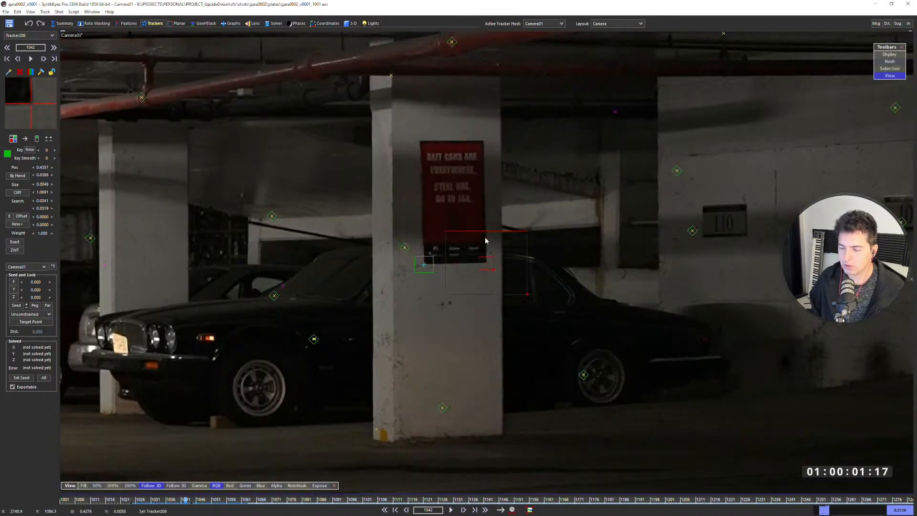
{"action": "scroll", "coordinate": [485, 243], "scroll_direction": "down", "scroll_amount": 3}
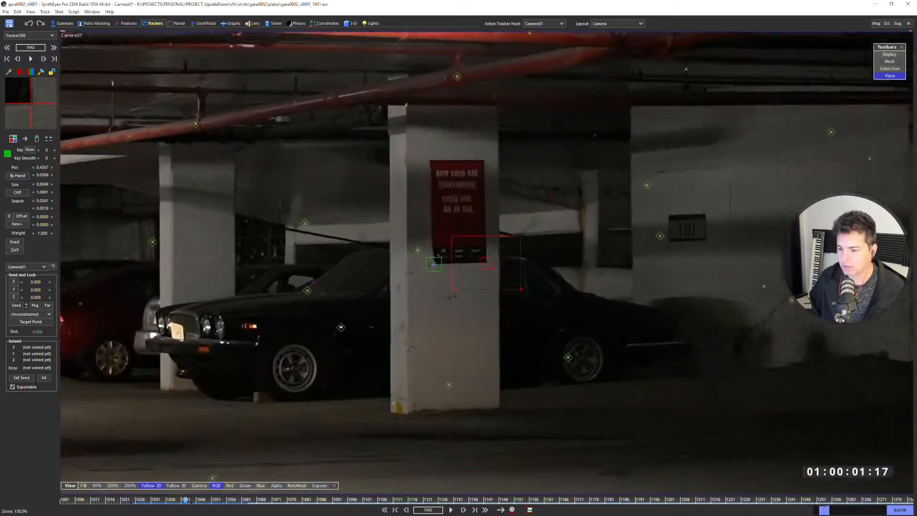
{"action": "scroll", "coordinate": [484, 253], "scroll_direction": "up", "scroll_amount": 3}
{"action": "key", "text": "5"}
{"action": "middle_click_drag", "start_coordinate": [498, 226], "coordinate": [474, 212]}
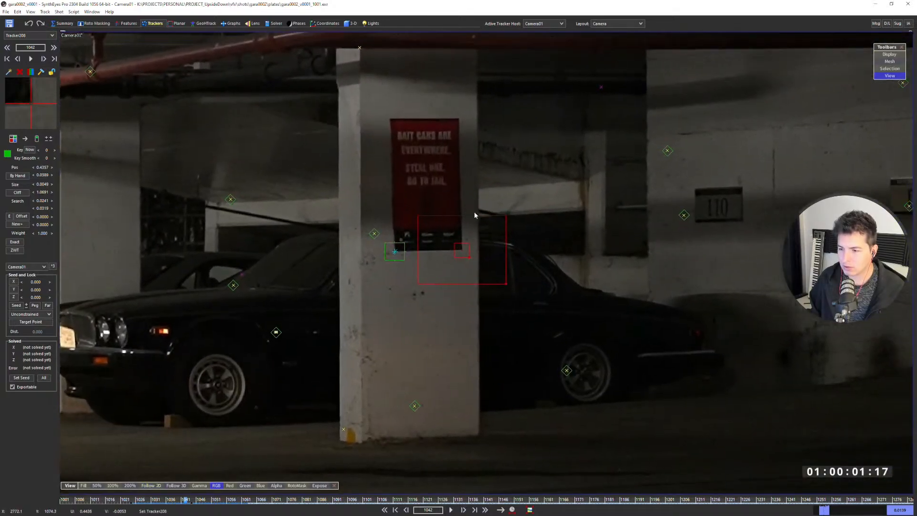
{"action": "key", "text": "5"}
{"action": "scroll", "coordinate": [513, 210], "scroll_direction": "up", "scroll_amount": 3}
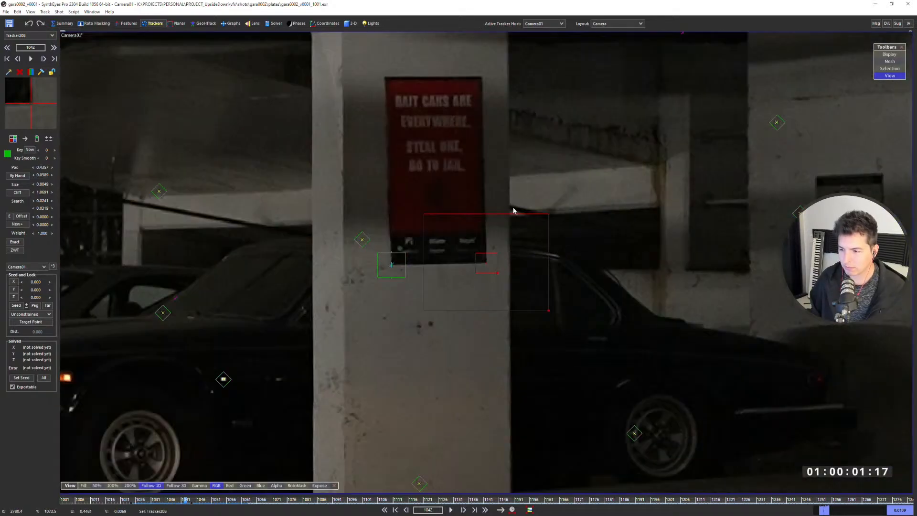
{"action": "key", "text": "space"}
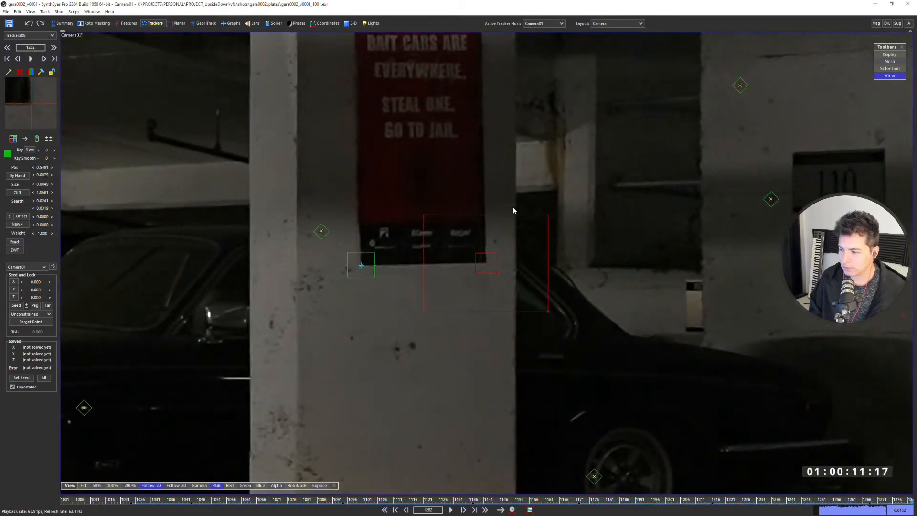
- Track the sign corner backward to frame 1001 and lock the tracker
{"action": "key", "text": "shift+a"}
{"action": "key", "text": "f"}
{"action": "key", "text": "b"}
{"action": "key", "text": "space"}
{"action": "key", "text": "l"}
{"action": "key", "text": "b"}
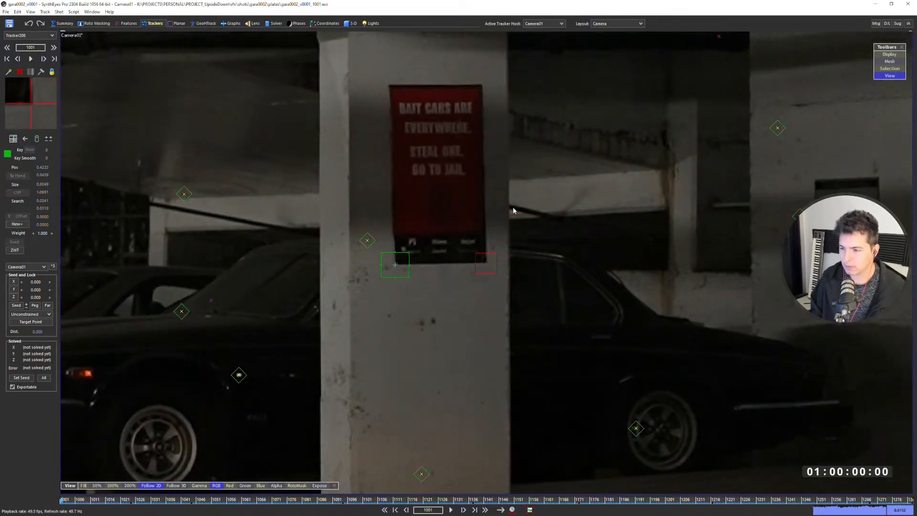
- Change the viewport layout to Camera & Perspective and bring the wider plate into view
{"action": "left_click", "coordinate": [611, 23]}
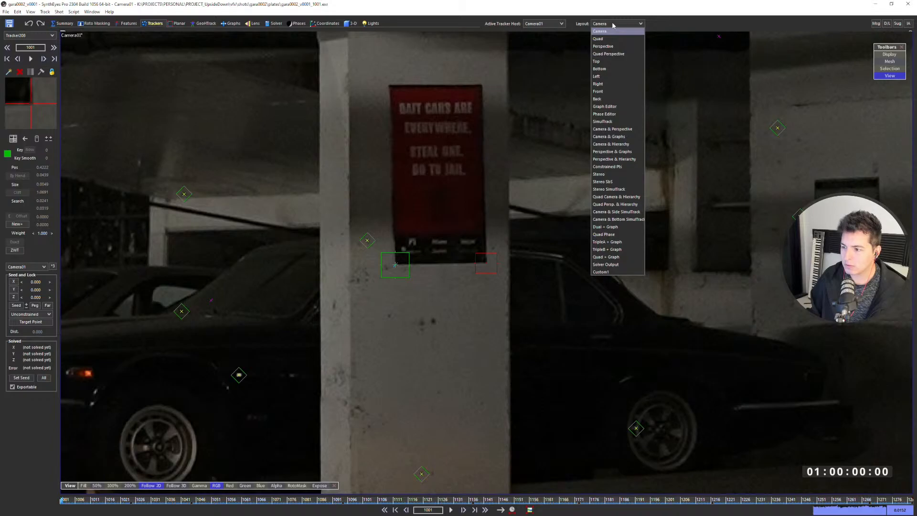
{"action": "left_click", "coordinate": [611, 272]}
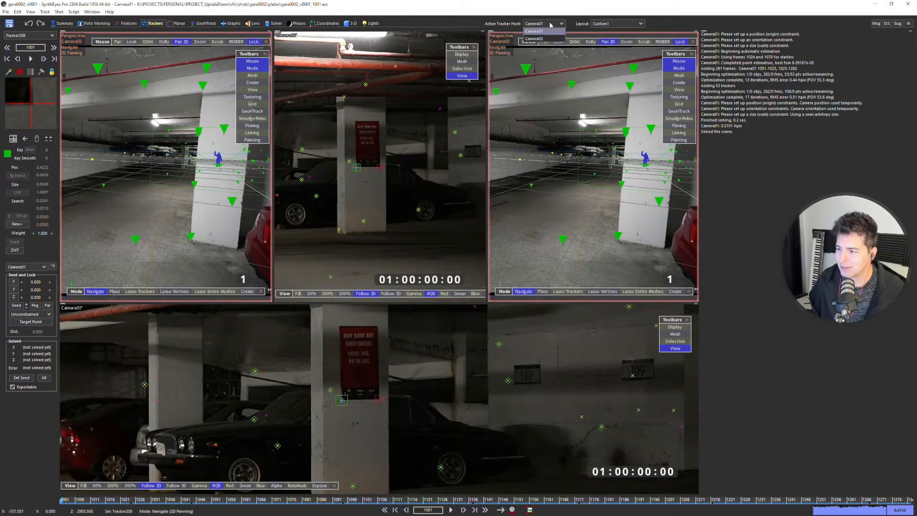
{"action": "left_click", "coordinate": [595, 24]}
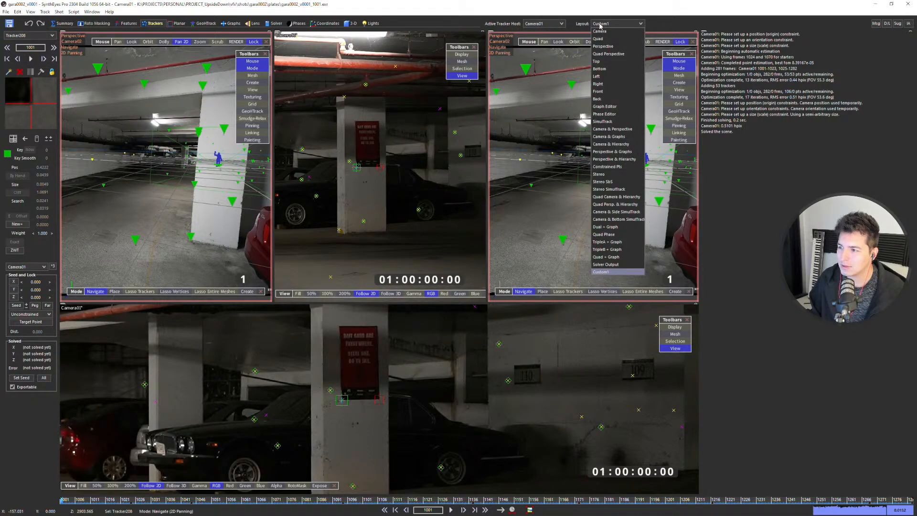
{"action": "left_click", "coordinate": [618, 130]}
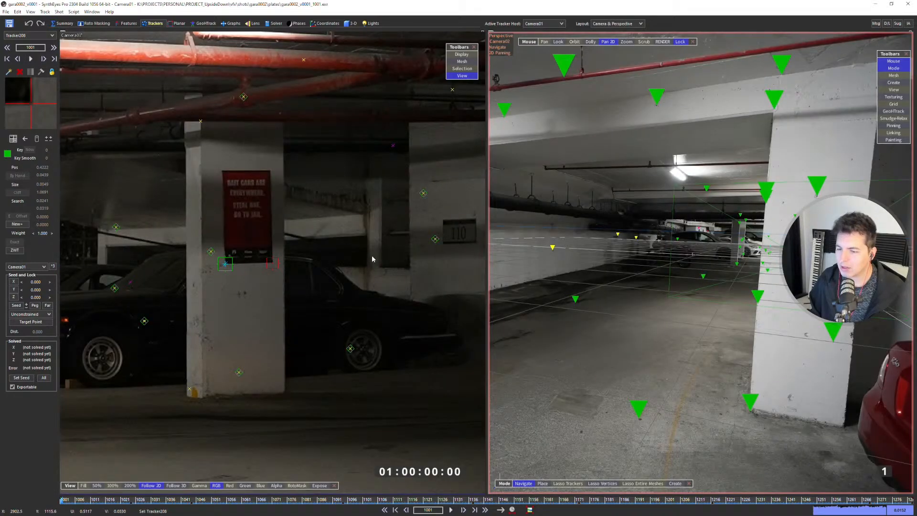
{"action": "scroll", "coordinate": [367, 262], "scroll_direction": "down", "scroll_amount": 2}
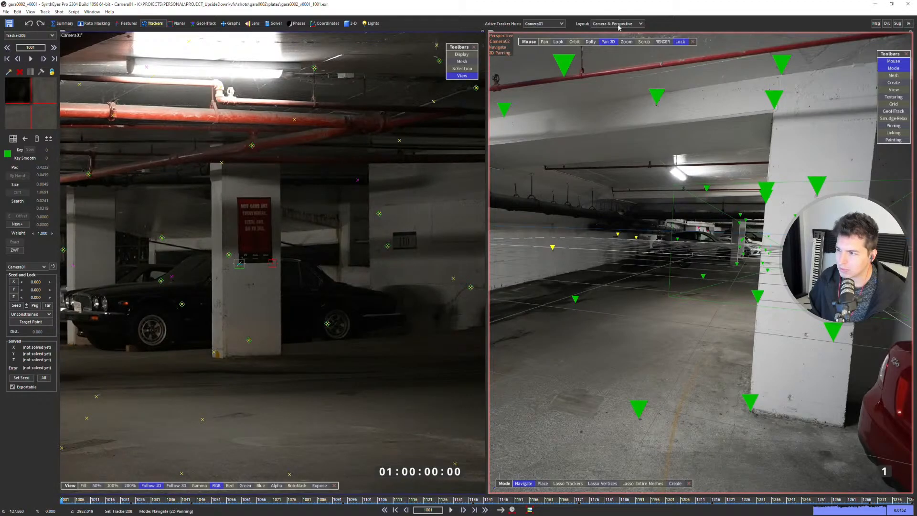
{"action": "scroll", "coordinate": [310, 272], "scroll_direction": "down", "scroll_amount": 2}
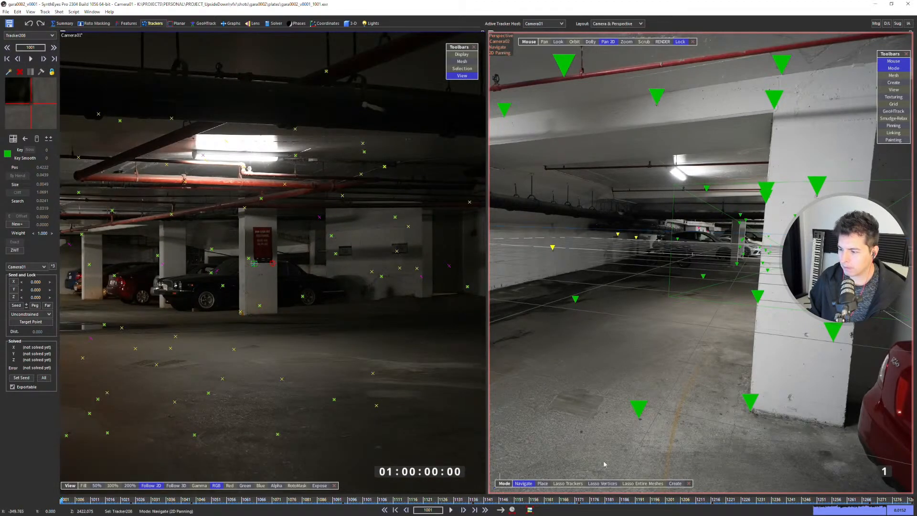
- Step forward to frame 1011 and examine survey image 11 around the bait-car sign for features matching the shot
{"action": "key", "text": "Right"}
{"action": "key", "text": "Right"}
{"action": "key", "text": "Right"}
{"action": "key", "text": "Right"}
{"action": "key", "text": "Right"}
{"action": "key", "text": "Right"}
{"action": "key", "text": "Right"}
{"action": "key", "text": "Right"}
{"action": "key", "text": "Right"}
{"action": "key", "text": "Right"}
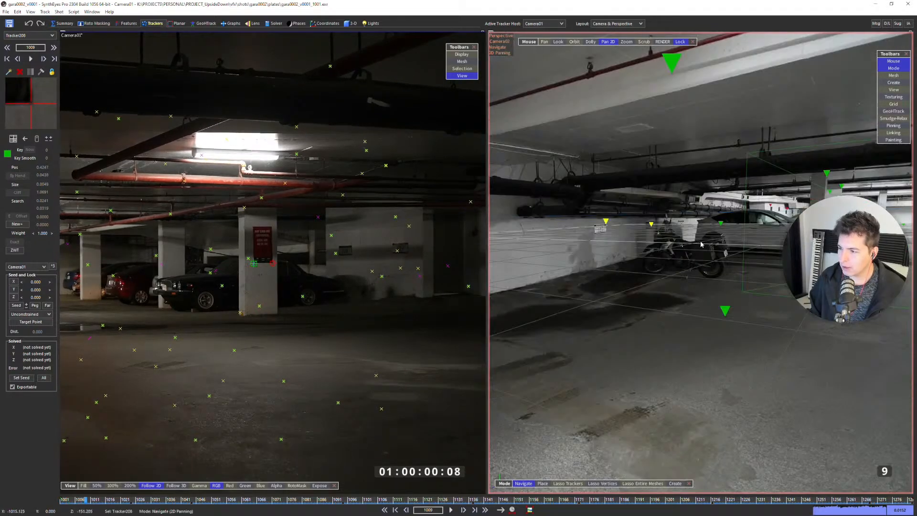
{"action": "key", "text": "Right"}
{"action": "key", "text": "Left"}
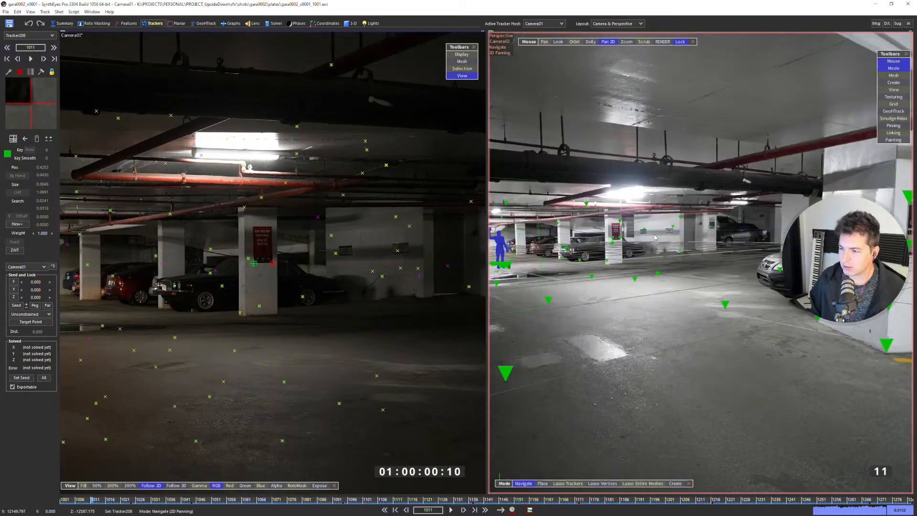
{"action": "scroll", "coordinate": [651, 228], "scroll_direction": "up", "scroll_amount": 3}
{"action": "middle_click_drag", "start_coordinate": [651, 228], "coordinate": [734, 213]}
{"action": "key", "text": "F5"}
{"action": "scroll", "coordinate": [525, 254], "scroll_direction": "down", "scroll_amount": 2}
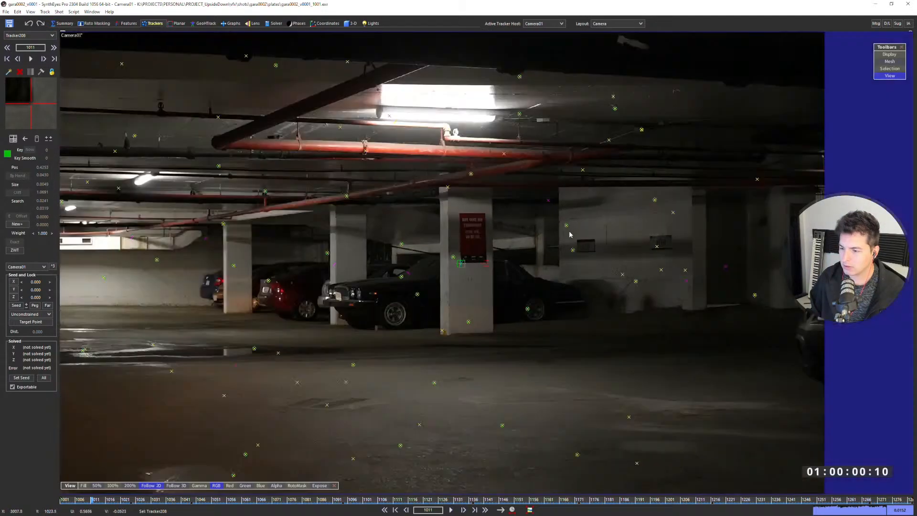
{"action": "left_click", "coordinate": [530, 270]}
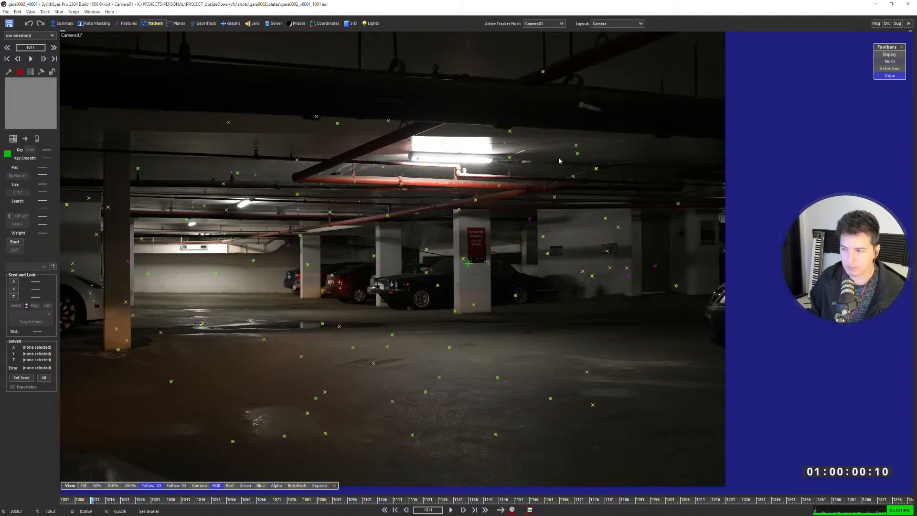
{"action": "left_click", "coordinate": [620, 24]}
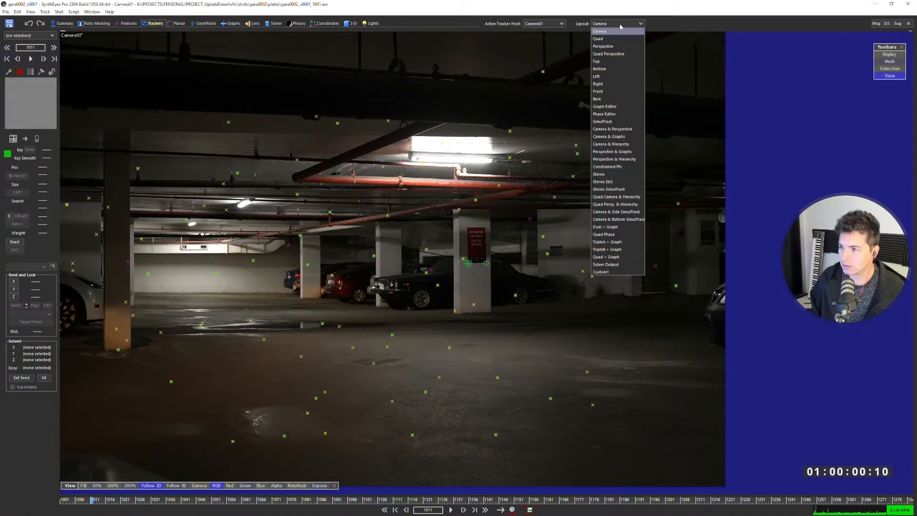
{"action": "left_click", "coordinate": [616, 128]}
- Replace the perspective pane with a second camera view showing Camera02, so shot and survey images sit side by side
{"action": "scroll", "coordinate": [602, 170], "scroll_direction": "down", "scroll_amount": 2}
{"action": "middle_click_drag", "start_coordinate": [601, 169], "coordinate": [640, 191]}
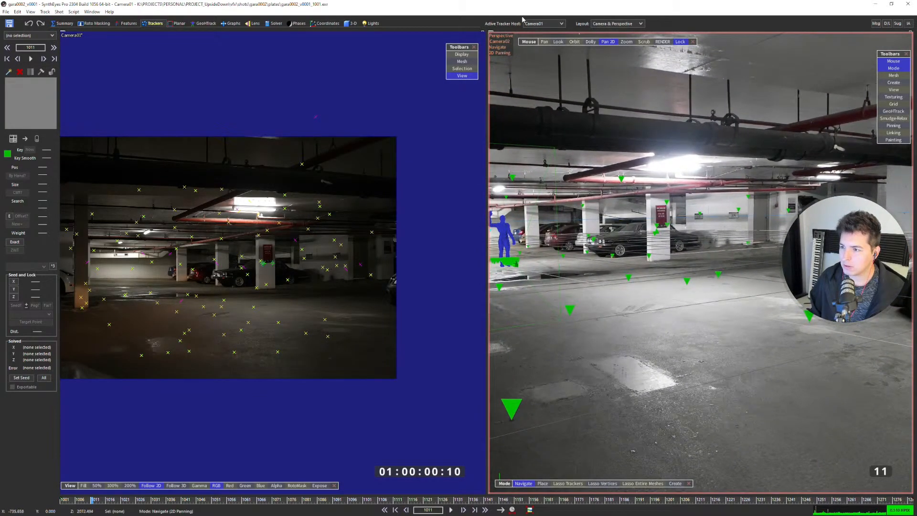
{"action": "left_click", "coordinate": [492, 32]}
{"action": "left_click", "coordinate": [506, 36]}
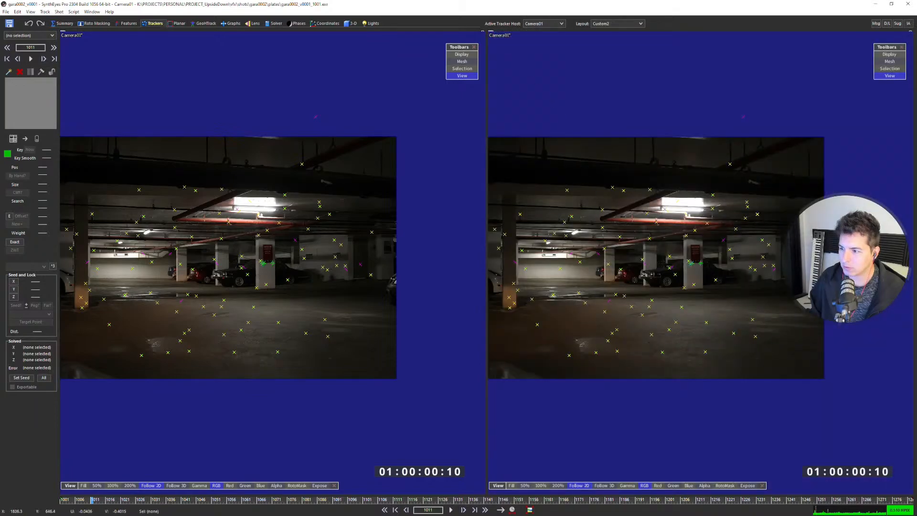
{"action": "right_click", "coordinate": [600, 209]}
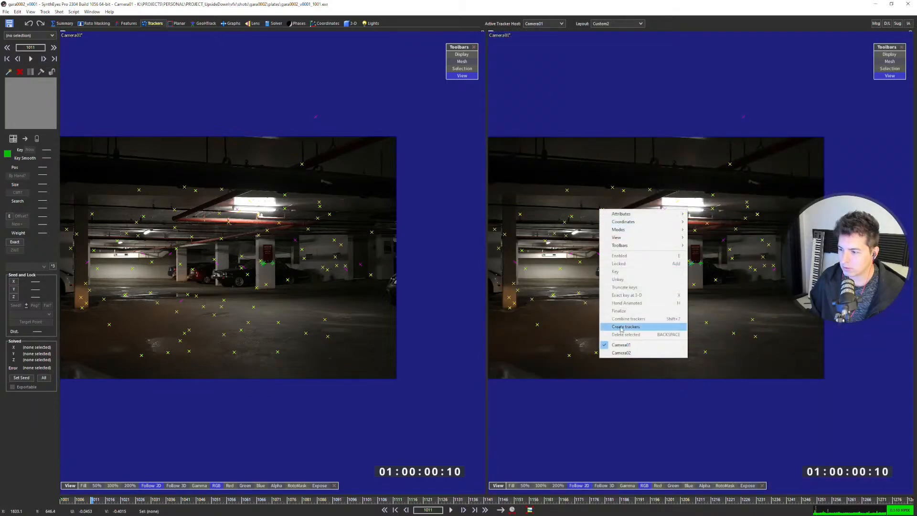
{"action": "left_click", "coordinate": [634, 354]}
{"action": "middle_click_drag", "start_coordinate": [634, 353], "coordinate": [700, 315]}
- At frame 1011, link the shot tracker on the sign's lower-right corner to the matching Camera02 survey tracker, Tracker129
{"action": "middle_click_drag", "start_coordinate": [281, 276], "coordinate": [343, 289]}
{"action": "scroll", "coordinate": [342, 287], "scroll_direction": "up", "scroll_amount": 5}
{"action": "scroll", "coordinate": [293, 232], "scroll_direction": "up", "scroll_amount": 3}
{"action": "left_click", "coordinate": [326, 249]}
{"action": "middle_click_drag", "start_coordinate": [314, 242], "coordinate": [345, 204]}
{"action": "scroll", "coordinate": [724, 254], "scroll_direction": "up", "scroll_amount": 4}
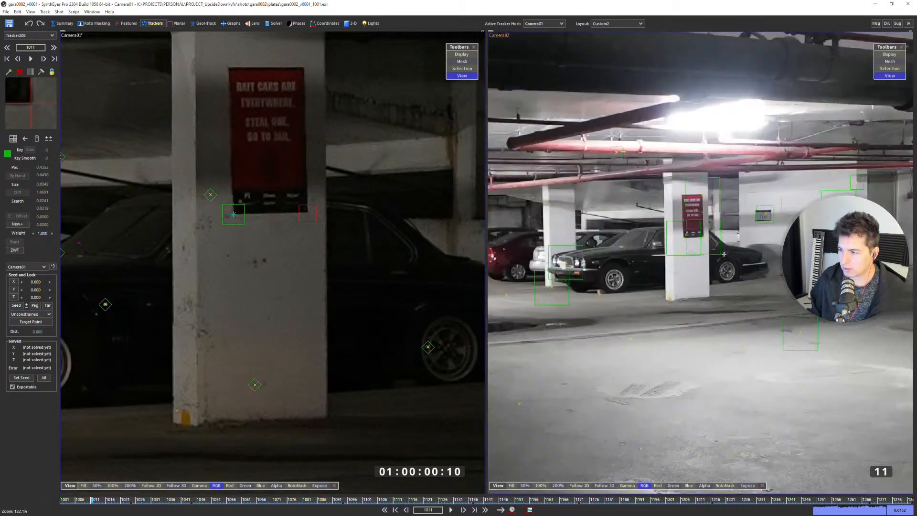
{"action": "scroll", "coordinate": [724, 254], "scroll_direction": "up", "scroll_amount": 3}
{"action": "left_click", "coordinate": [687, 220], "text": "alt"}
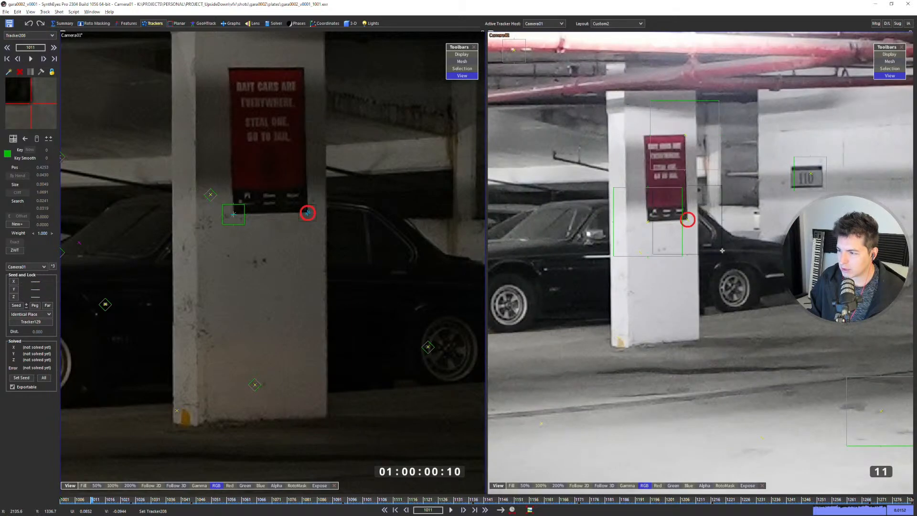
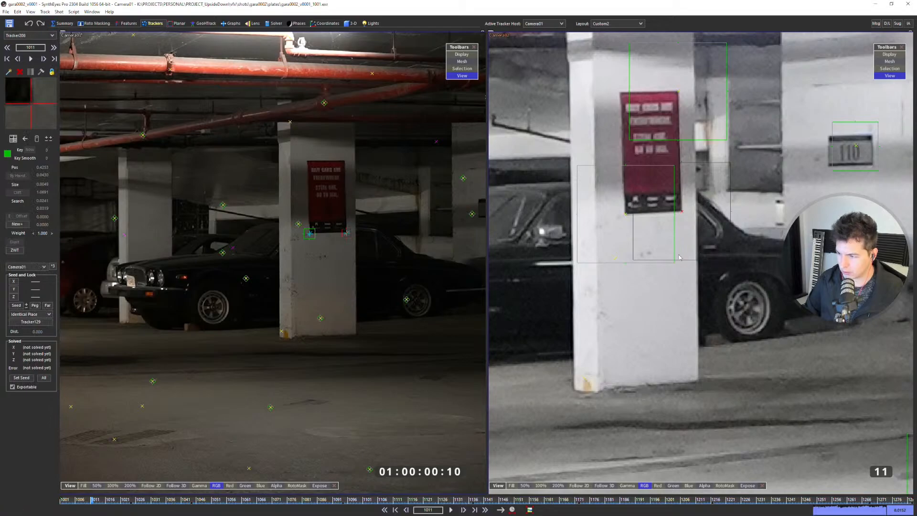
- Inspect the cameras and trackers in the Top view of the Quad layout and return to the single Camera layout
{"action": "scroll", "coordinate": [685, 213], "scroll_direction": "down", "scroll_amount": 5}
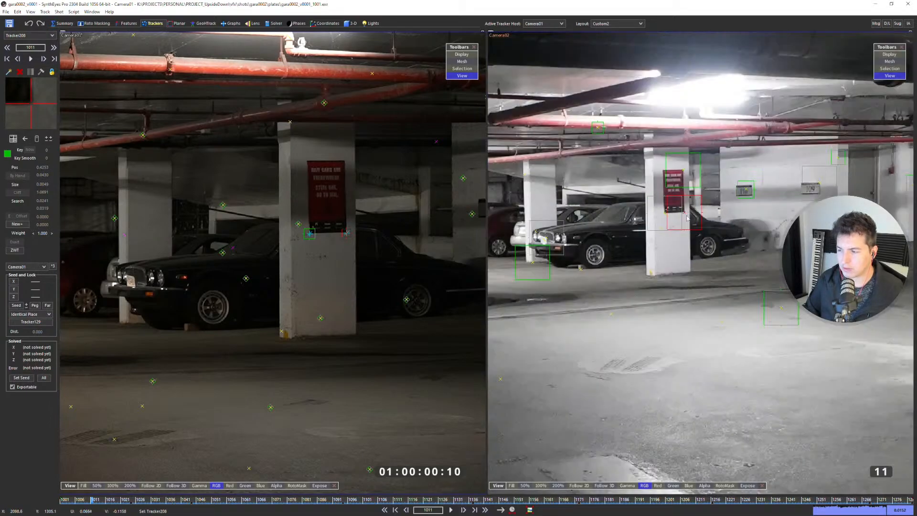
{"action": "key", "text": "q"}
{"action": "scroll", "coordinate": [286, 153], "scroll_direction": "up", "scroll_amount": 5}
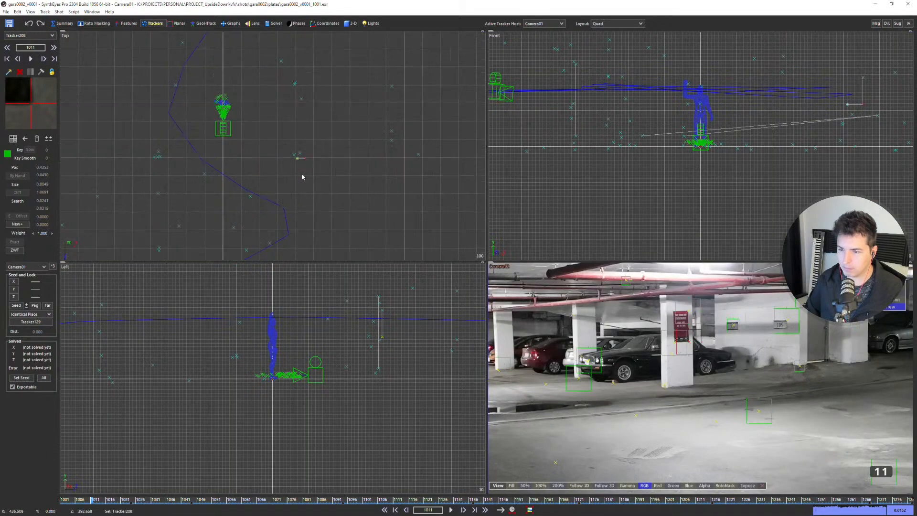
{"action": "scroll", "coordinate": [338, 143], "scroll_direction": "down", "scroll_amount": 10}
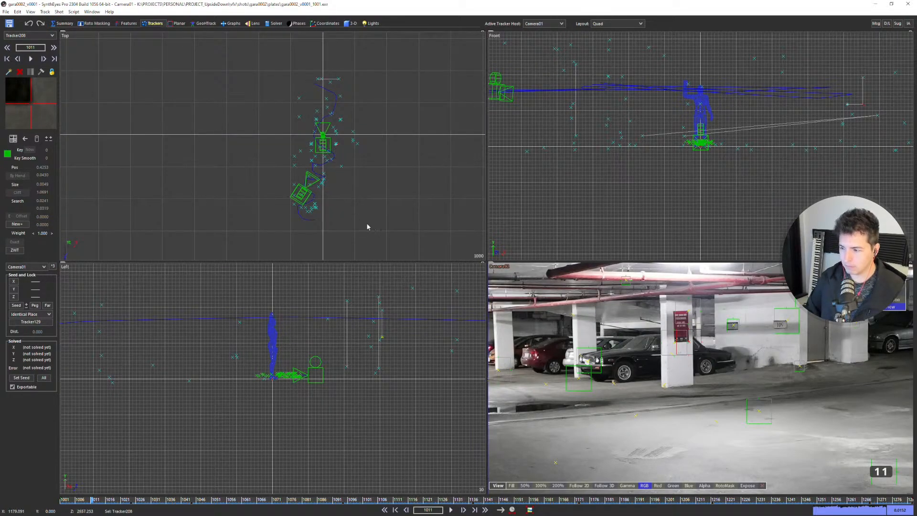
{"action": "key", "text": "c"}
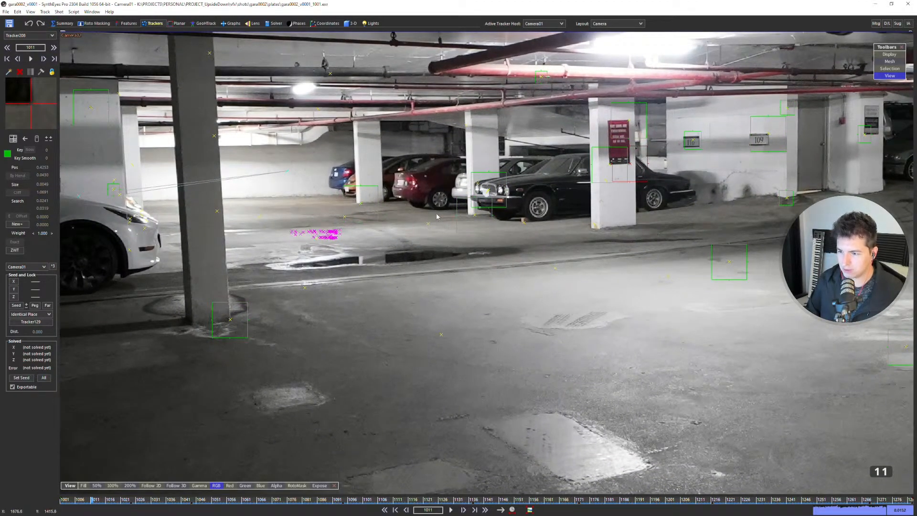
- Examine survey image 11 around the far pillars and parked cars for the next feature to match in the shot
{"action": "middle_click_drag", "start_coordinate": [365, 185], "coordinate": [434, 193]}
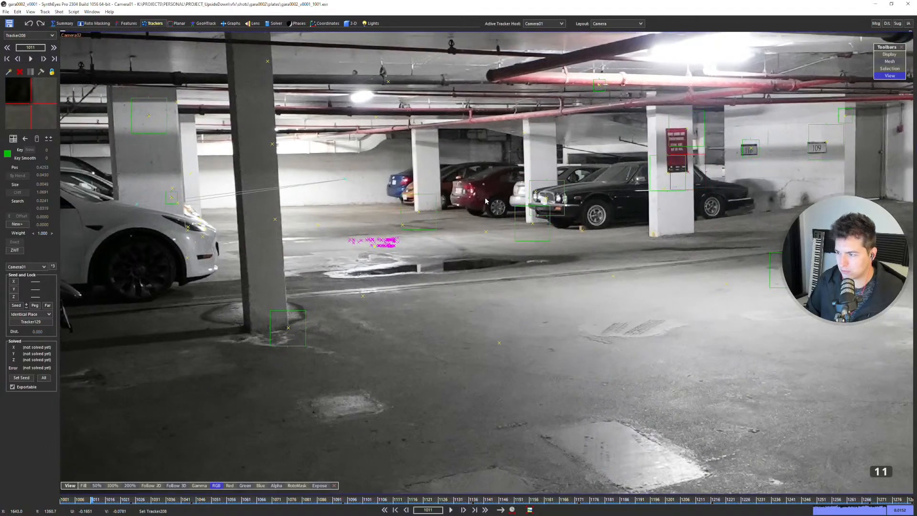
{"action": "scroll", "coordinate": [452, 194], "scroll_direction": "down", "scroll_amount": 2}
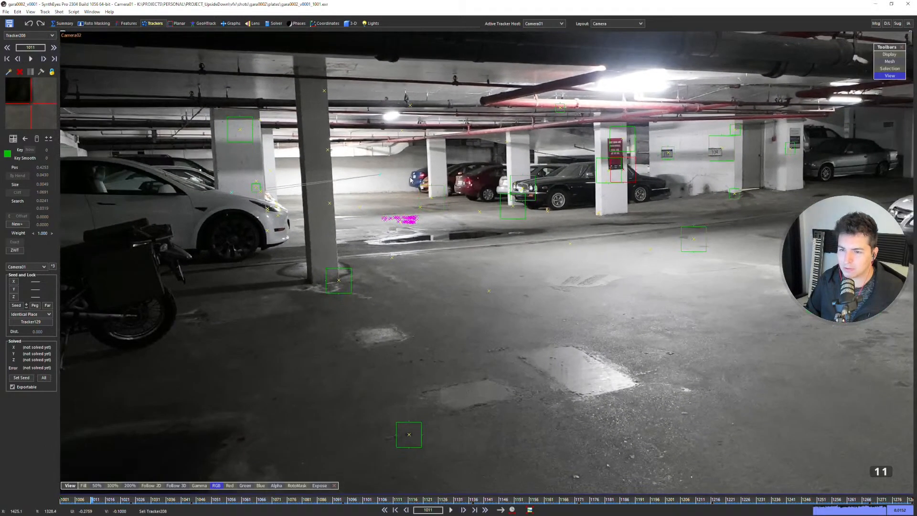
{"action": "key", "text": "period"}
{"action": "key", "text": "comma"}
{"action": "key", "text": "period"}
{"action": "key", "text": "comma"}
{"action": "key", "text": "period"}
{"action": "key", "text": "comma"}
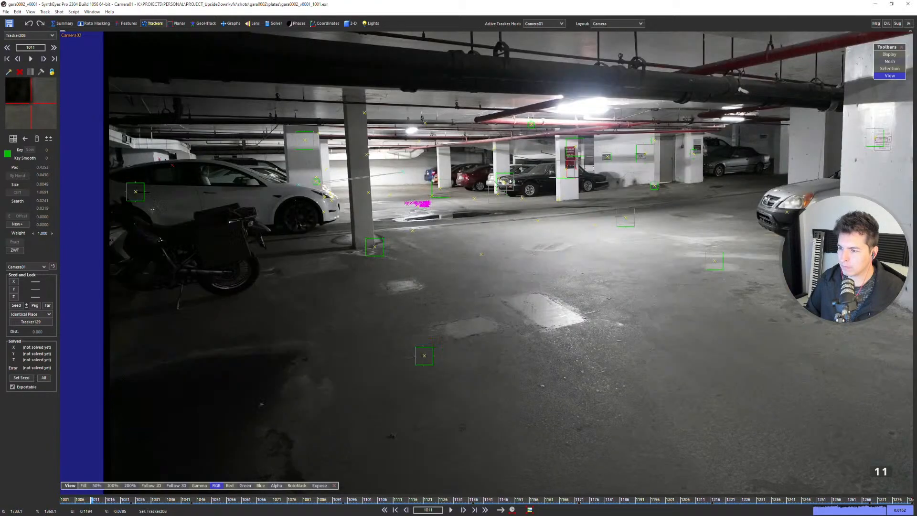
{"action": "scroll", "coordinate": [438, 142], "scroll_direction": "up", "scroll_amount": 2}
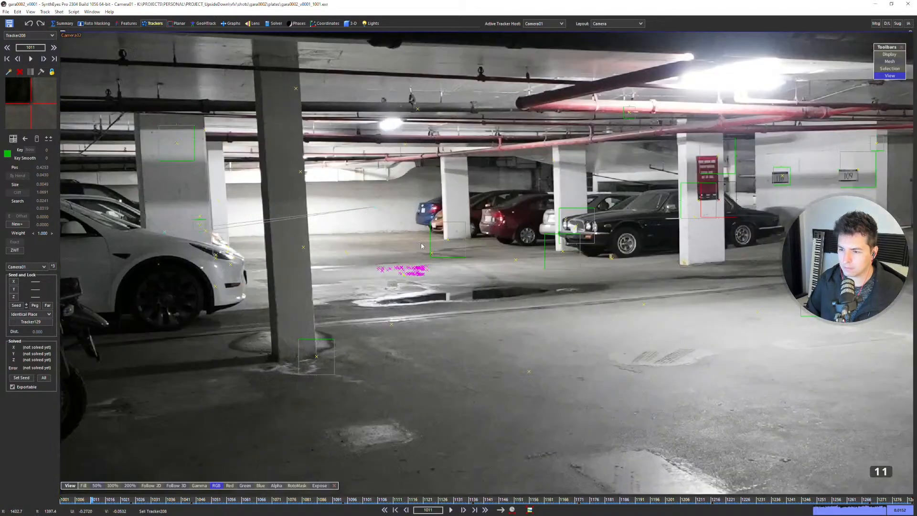
{"action": "scroll", "coordinate": [453, 244], "scroll_direction": "up", "scroll_amount": 1}
{"action": "left_click", "coordinate": [454, 241]}
{"action": "scroll", "coordinate": [477, 229], "scroll_direction": "down", "scroll_amount": 5}
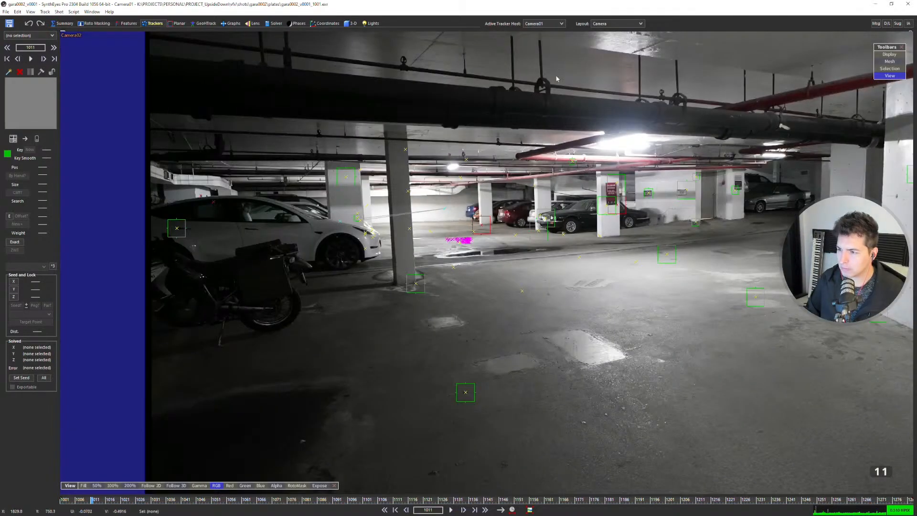
- Make Camera01 the active host and add a tracker at frame 1011 on the lower-left base corner of the pillar beside the blue car
{"action": "left_click", "coordinate": [544, 23]}
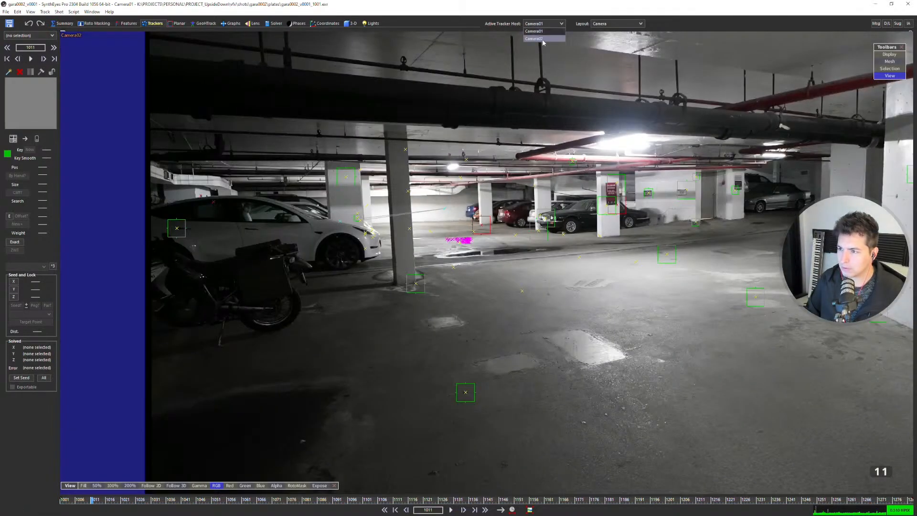
{"action": "left_click", "coordinate": [537, 38]}
{"action": "left_click", "coordinate": [543, 23]}
{"action": "left_click", "coordinate": [537, 31]}
{"action": "scroll", "coordinate": [662, 283], "scroll_direction": "up", "scroll_amount": 3}
{"action": "left_click", "coordinate": [522, 266]}
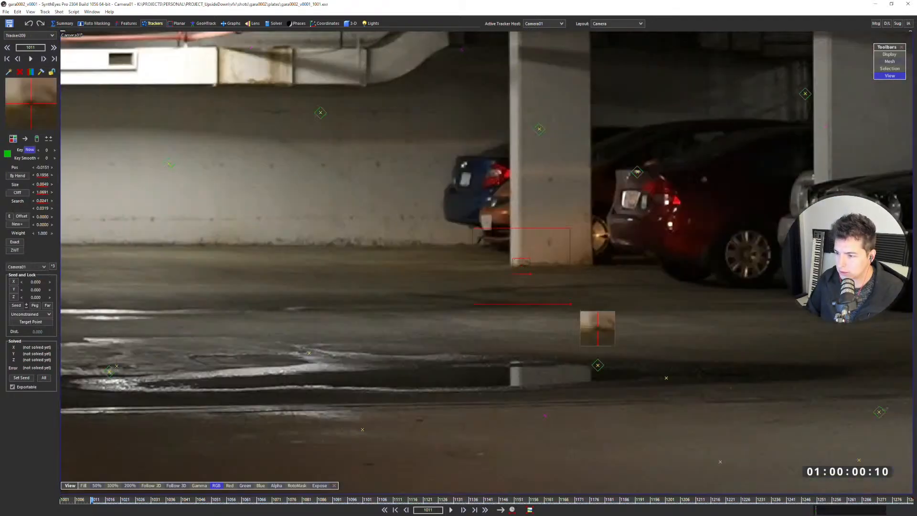
{"action": "key", "text": "5"}
{"action": "left_click_drag", "start_coordinate": [494, 268], "coordinate": [502, 277]}
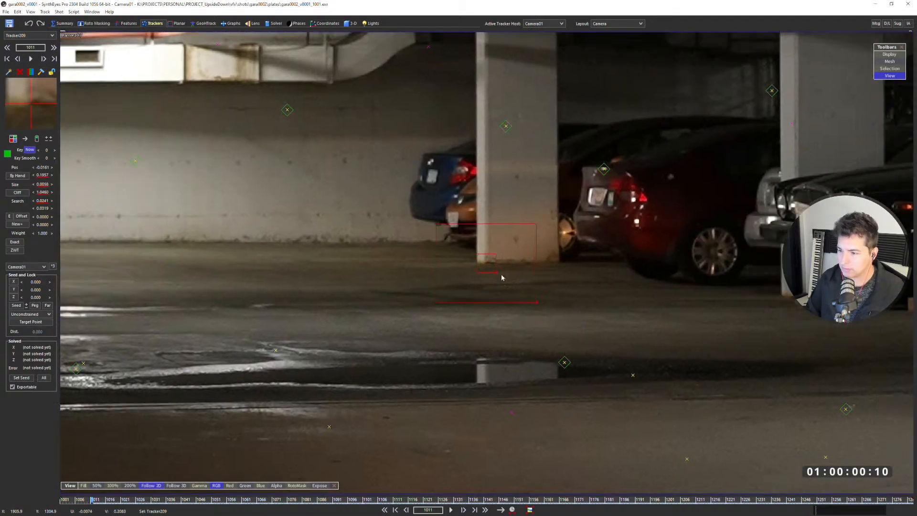
- Track the pillar-base tracker forward and backward through the shot and return to frame 1001
{"action": "key", "text": "ctrl+f"}
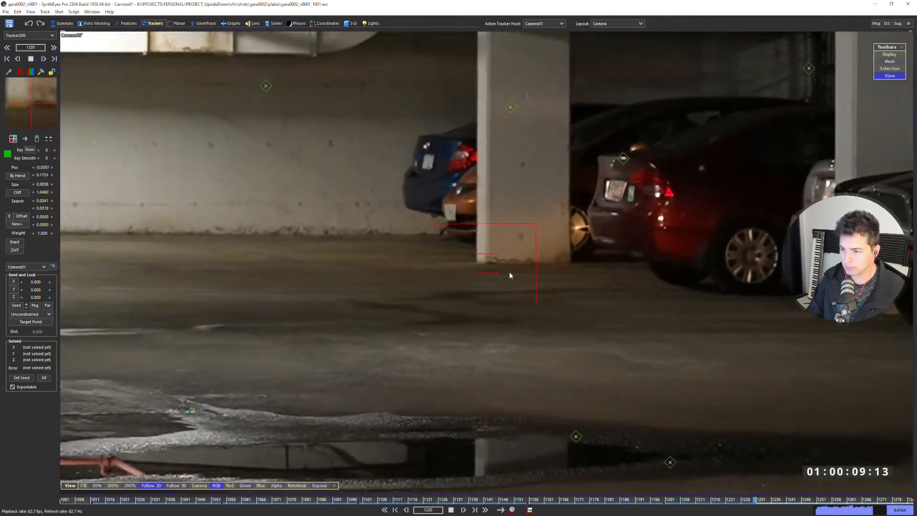
{"action": "key", "text": "ctrl+b"}
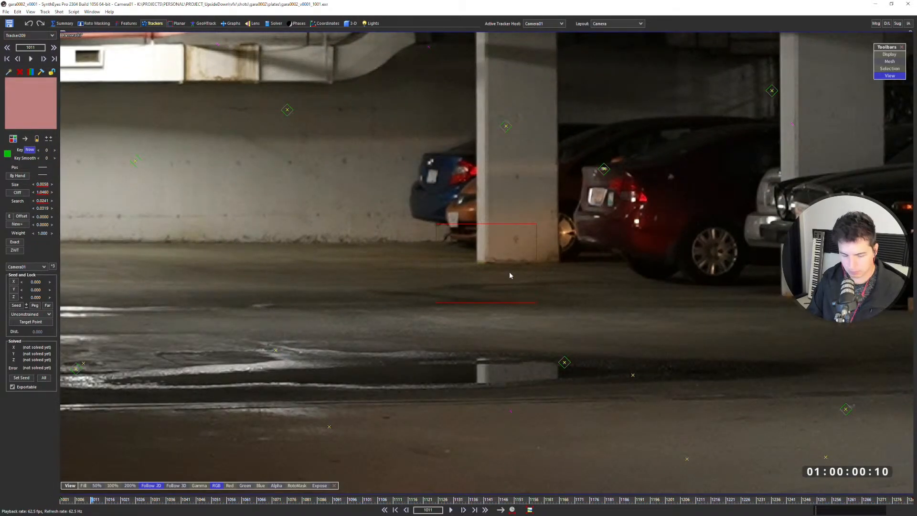
{"action": "left_click", "coordinate": [509, 276]}
{"action": "key", "text": "ctrl+f"}
{"action": "key", "text": "Home"}
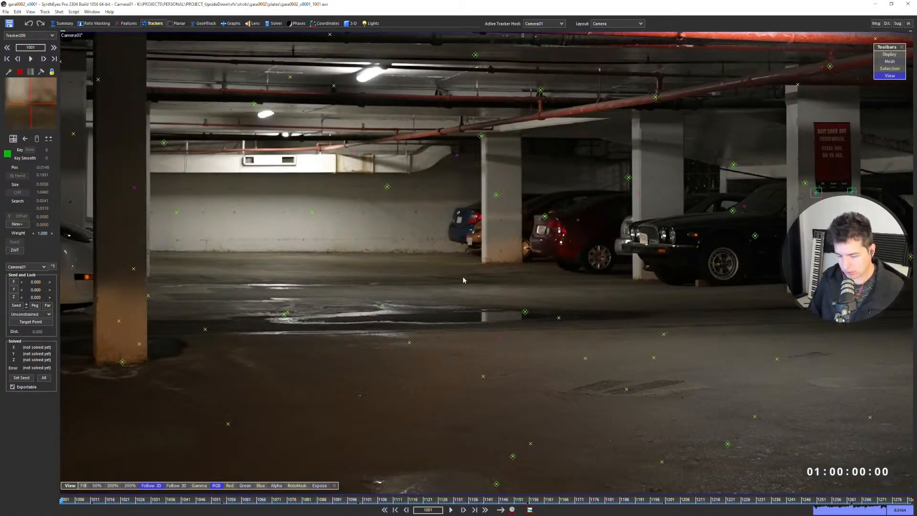
- Switch to the Custom2 layout and show Camera02 in the second camera view beside the shot
{"action": "key", "text": "1"}
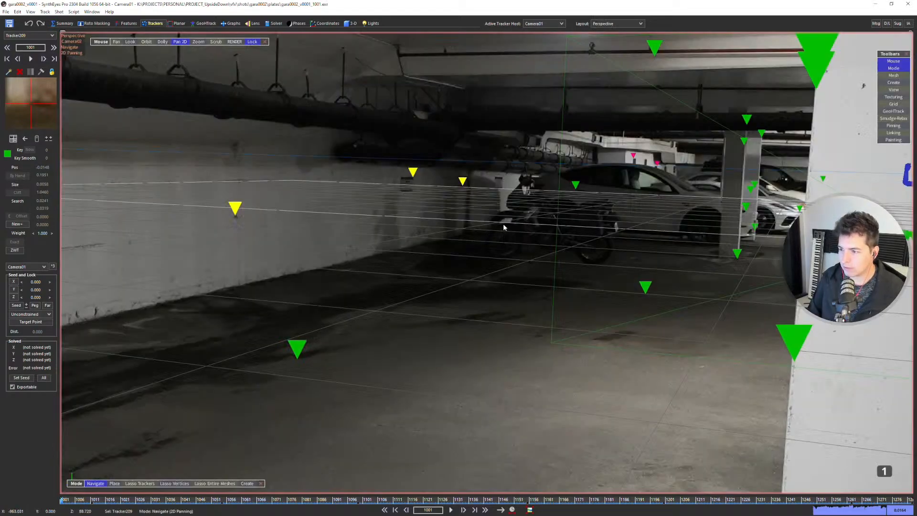
{"action": "key", "text": "1"}
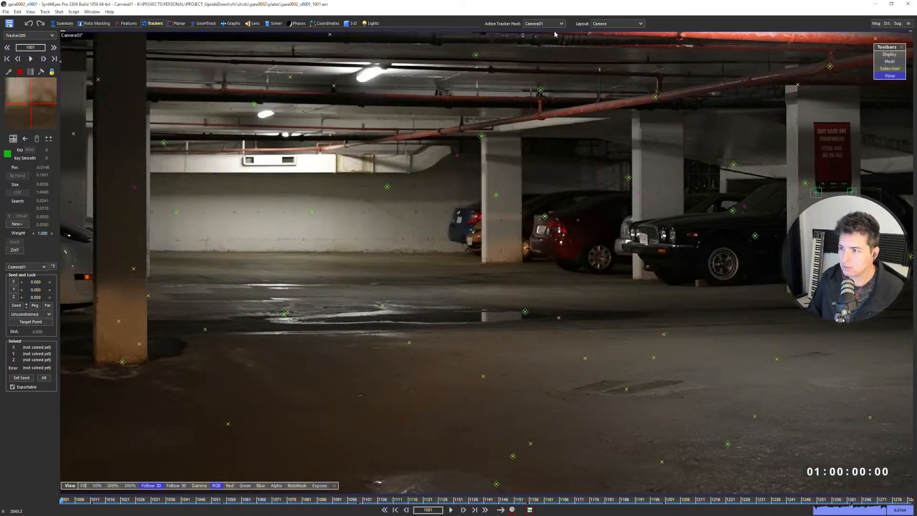
{"action": "left_click", "coordinate": [604, 23]}
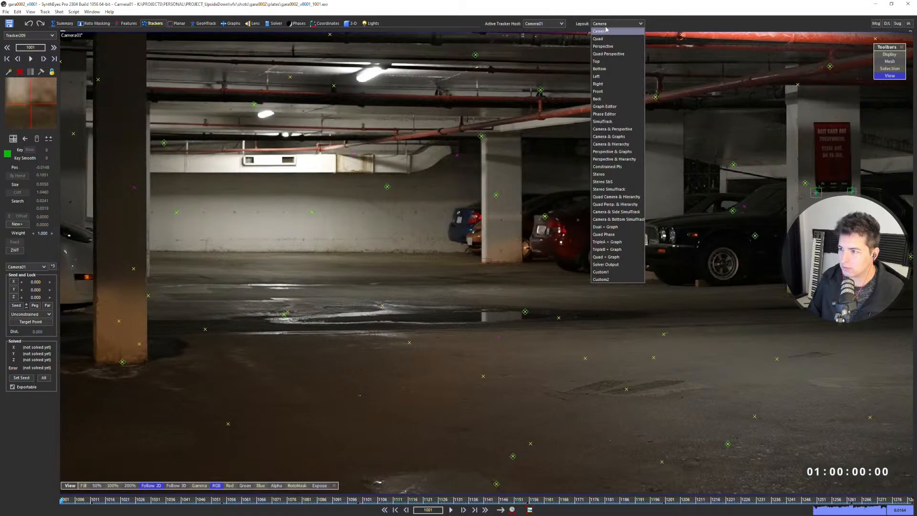
{"action": "left_click", "coordinate": [601, 279]}
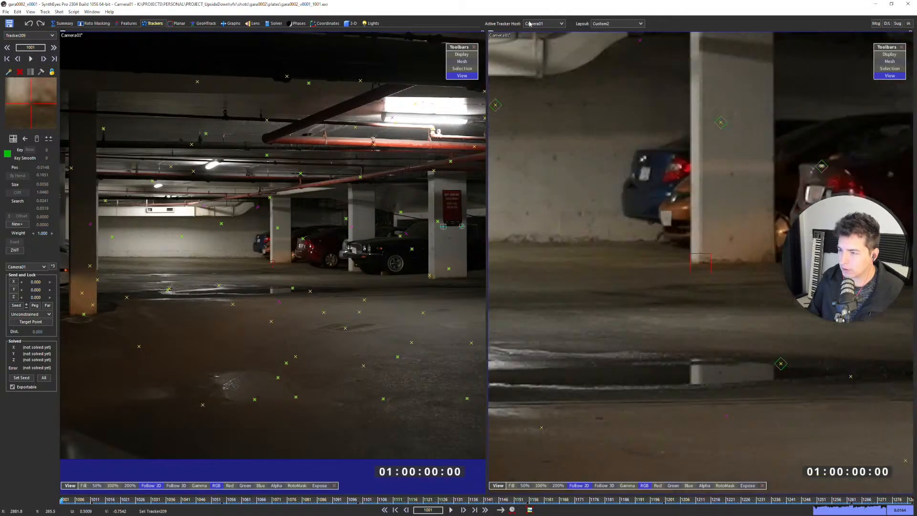
{"action": "scroll", "coordinate": [708, 273], "scroll_direction": "down", "scroll_amount": 3}
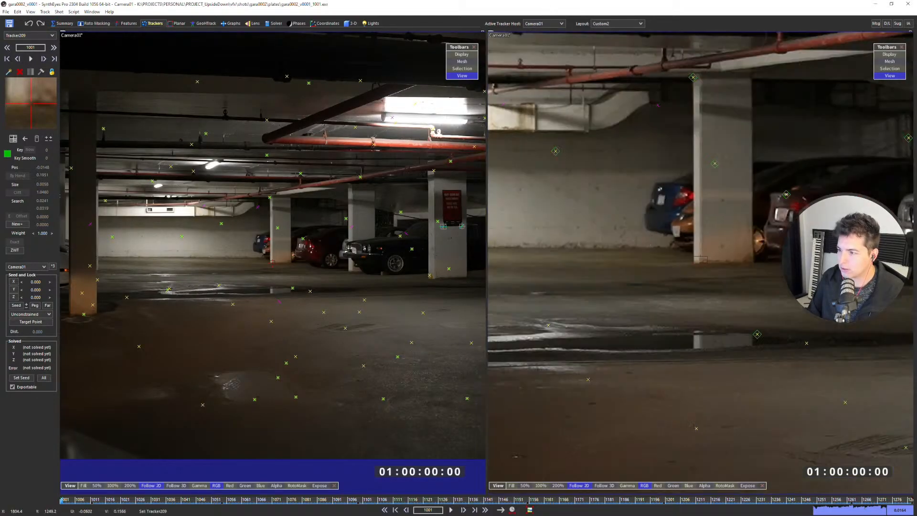
{"action": "right_click", "coordinate": [646, 236]}
{"action": "left_click", "coordinate": [679, 379]}
- Find the same pillar base in survey image 2 and link the shot tracker to its survey tracker, Tracker126
{"action": "scroll", "coordinate": [682, 260], "scroll_direction": "down", "scroll_amount": 3}
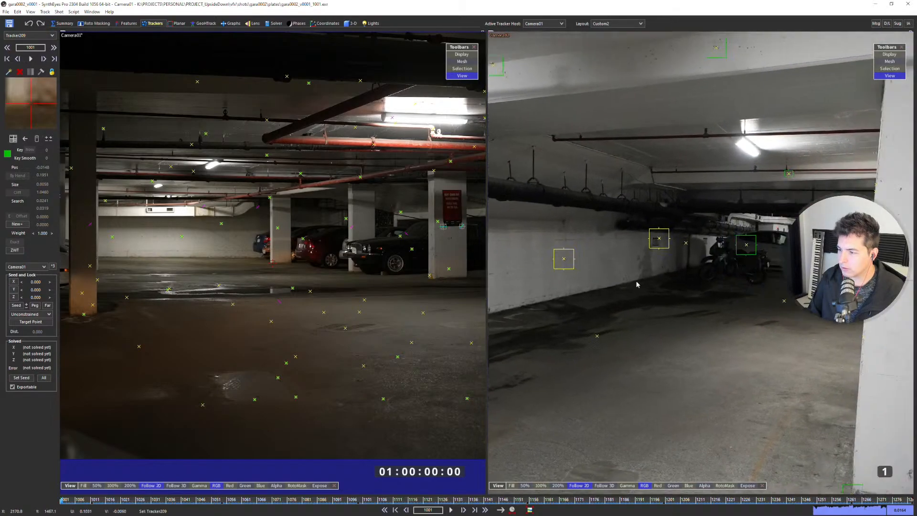
{"action": "scroll", "coordinate": [680, 266], "scroll_direction": "up", "scroll_amount": 3}
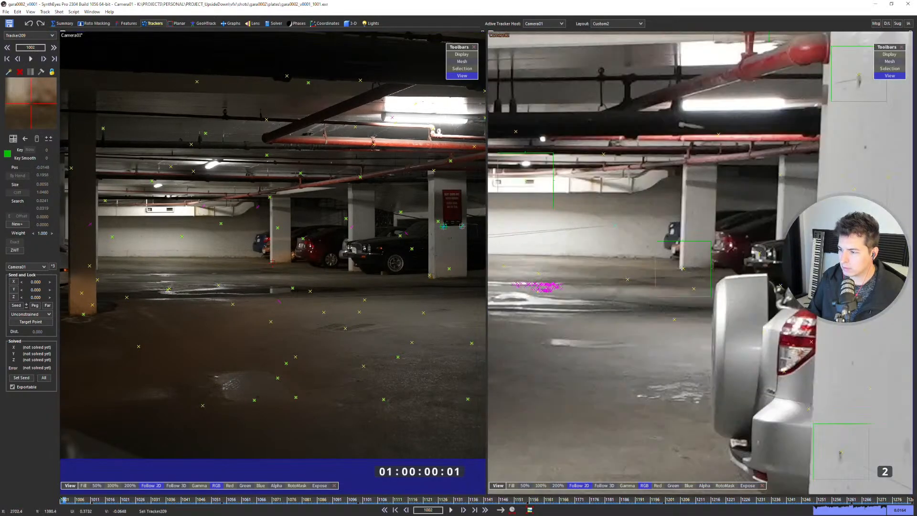
{"action": "scroll", "coordinate": [288, 256], "scroll_direction": "up", "scroll_amount": 3}
{"action": "left_click", "coordinate": [682, 268], "text": "alt"}
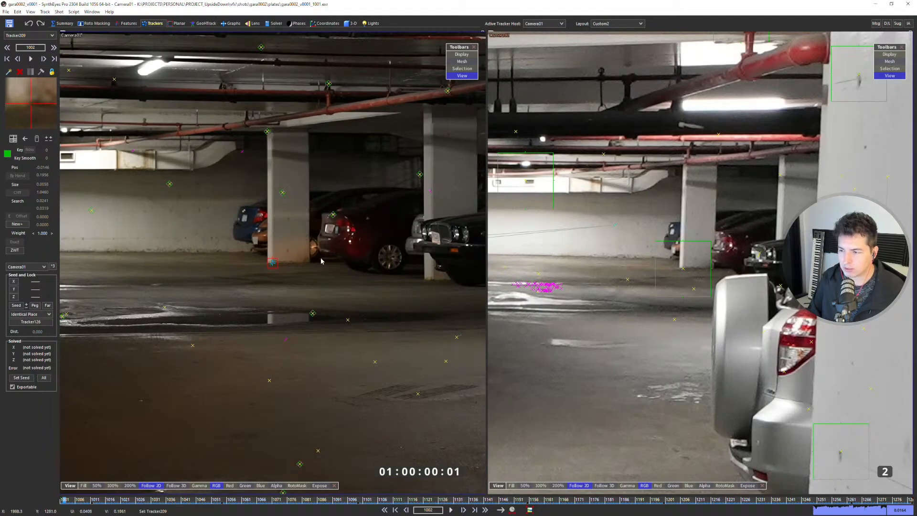
- Make Camera02 the active tracker host and set its solver mode to Disabled
{"action": "scroll", "coordinate": [661, 226], "scroll_direction": "down", "scroll_amount": 5}
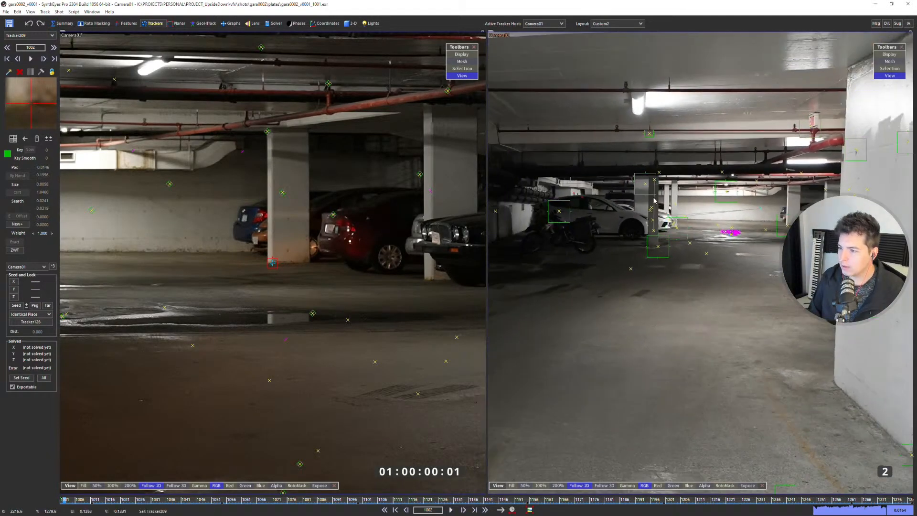
{"action": "left_click", "coordinate": [652, 193]}
{"action": "scroll", "coordinate": [621, 152], "scroll_direction": "down", "scroll_amount": 3}
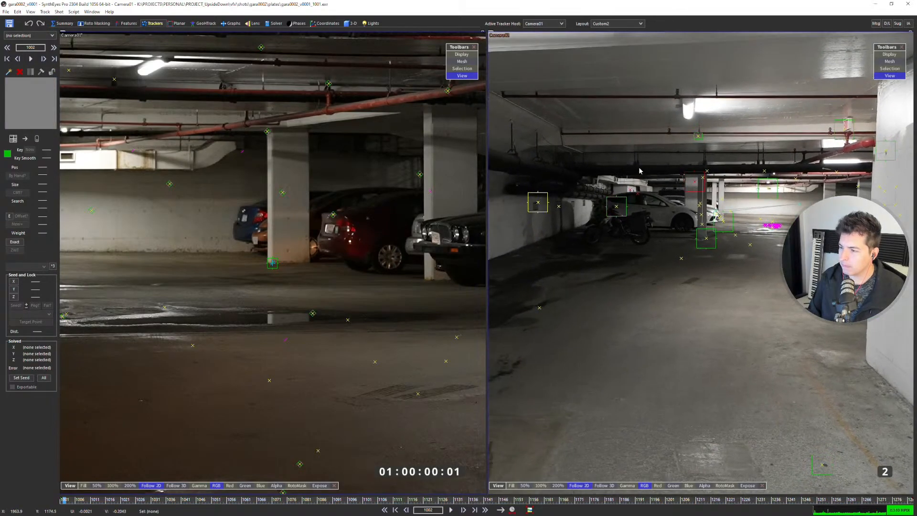
{"action": "left_click", "coordinate": [567, 60]}
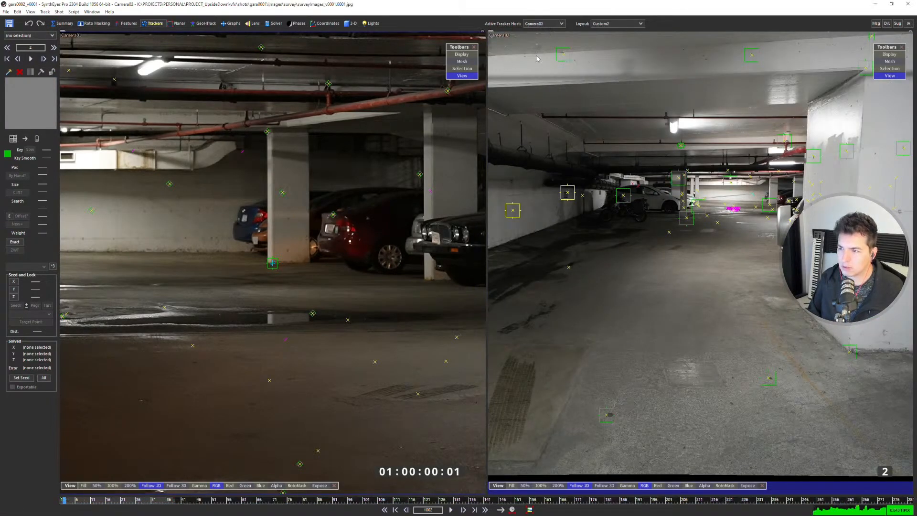
{"action": "left_click", "coordinate": [267, 23]}
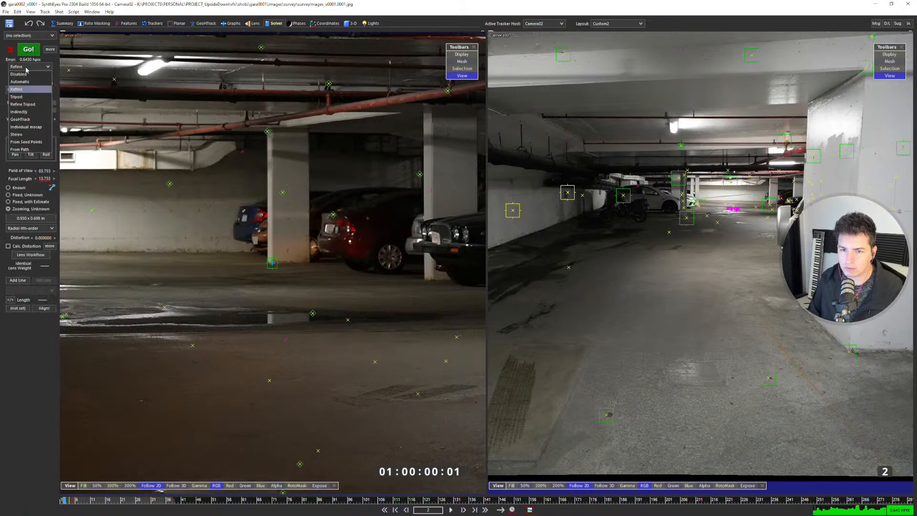
{"action": "scroll", "coordinate": [719, 213], "scroll_direction": "down", "scroll_amount": 3}
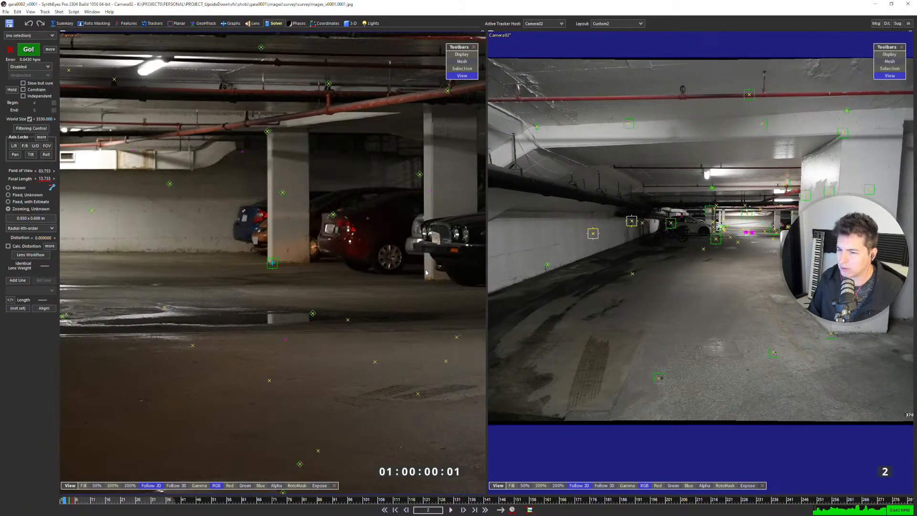
{"action": "middle_click_drag", "start_coordinate": [725, 267], "coordinate": [804, 247]}
- Look through survey images 1 to 3 for another shared feature and select the survey tracker on the ceiling duct's vent, Tracker117
{"action": "left_click", "coordinate": [544, 23]}
{"action": "left_click", "coordinate": [541, 32]}
{"action": "left_click", "coordinate": [773, 234]}
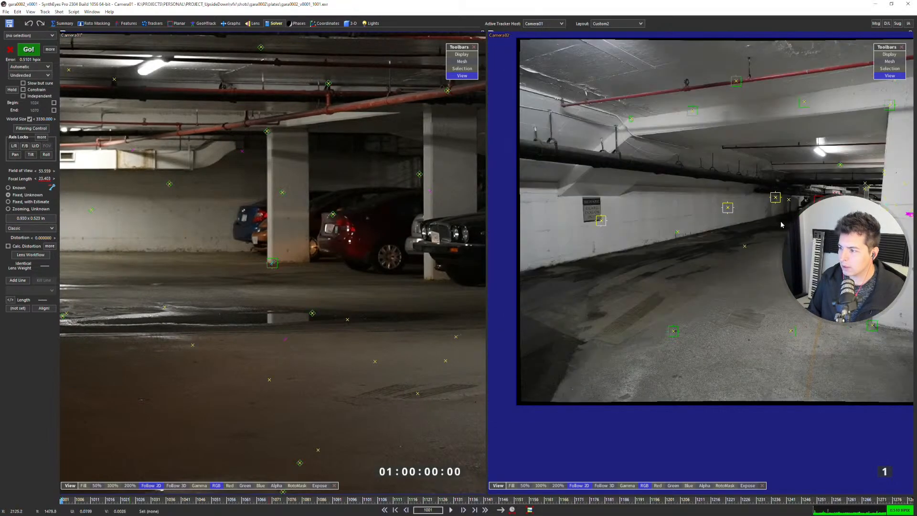
{"action": "scroll", "coordinate": [773, 234], "scroll_direction": "up", "scroll_amount": 5}
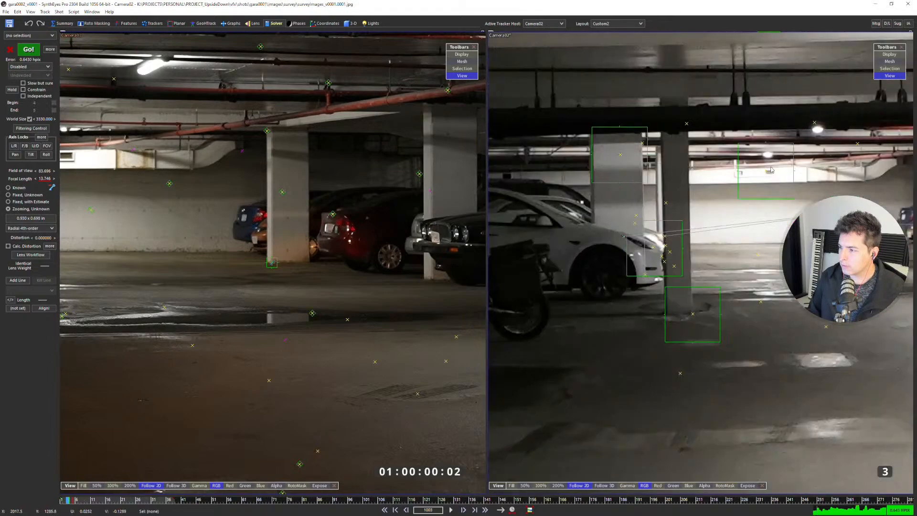
{"action": "left_click", "coordinate": [769, 173]}
{"action": "scroll", "coordinate": [770, 173], "scroll_direction": "down", "scroll_amount": 5}
{"action": "scroll", "coordinate": [294, 221], "scroll_direction": "down", "scroll_amount": 2}
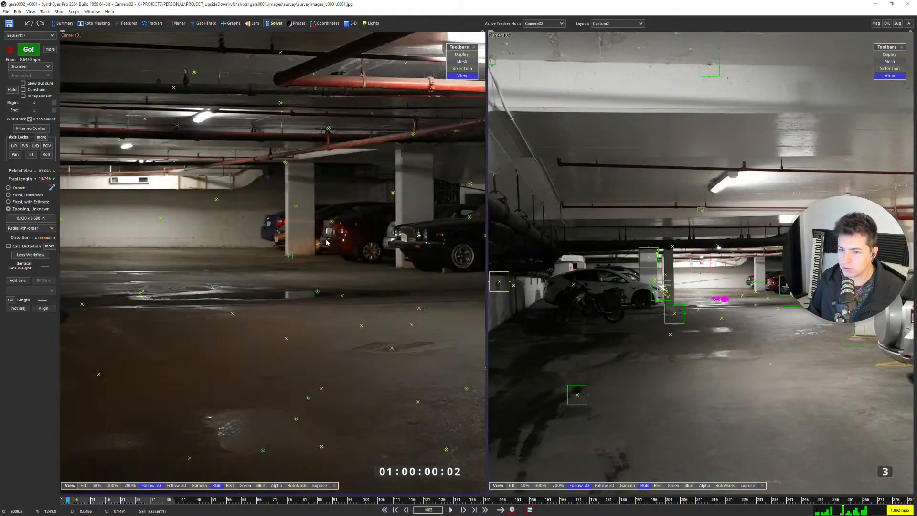
- Place a new Camera01 tracker at frame 1003 on the right-hand opening of the duct vent and shrink its pattern box
{"action": "scroll", "coordinate": [295, 221], "scroll_direction": "up", "scroll_amount": 5}
{"action": "left_click", "coordinate": [153, 23]}
{"action": "left_click", "coordinate": [272, 263]}
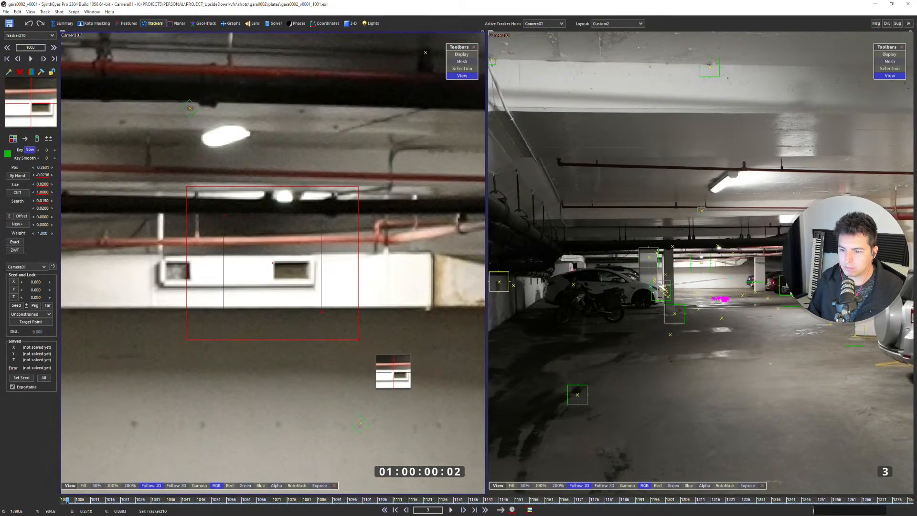
{"action": "scroll", "coordinate": [295, 221], "scroll_direction": "down", "scroll_amount": 2}
{"action": "left_click_drag", "start_coordinate": [311, 296], "coordinate": [306, 292]}
- Show Camera01 in the single Camera layout and reduce the duct-vent tracker's pattern size to 0.0040
{"action": "key", "text": "Tab"}
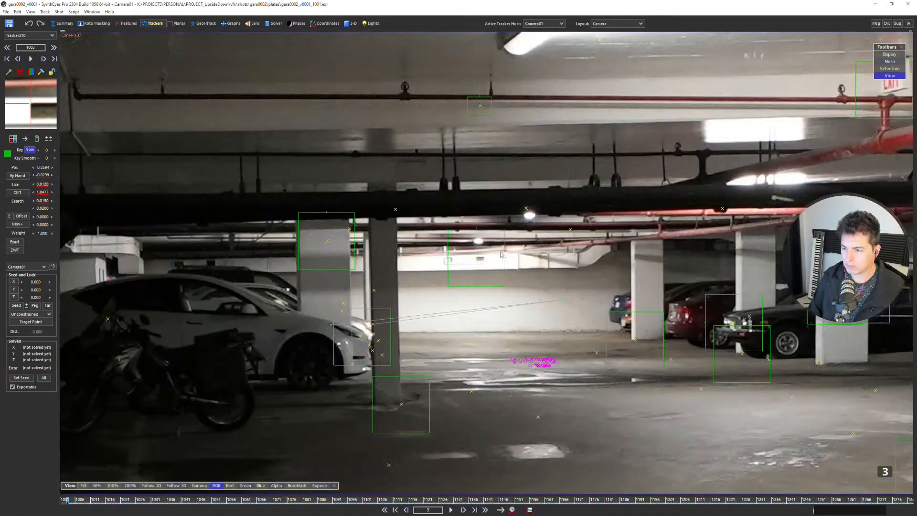
{"action": "right_click", "coordinate": [512, 223]}
{"action": "left_click", "coordinate": [549, 361]}
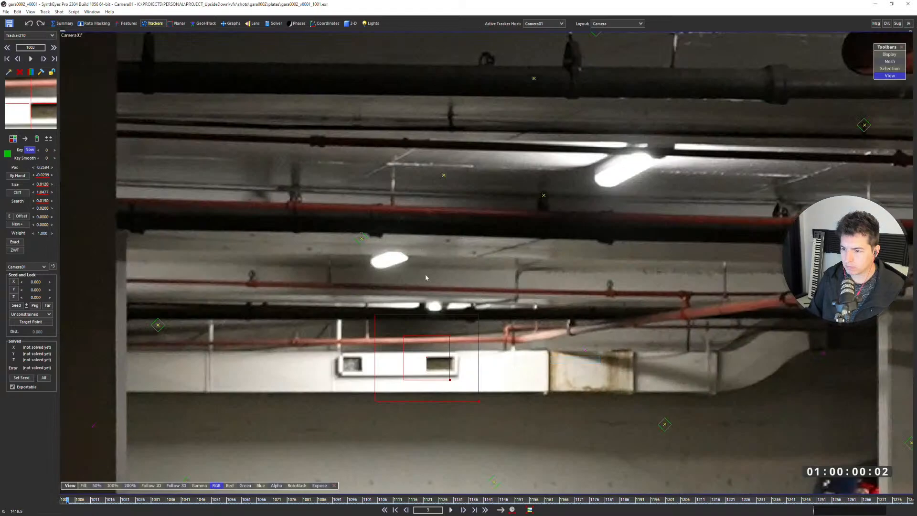
{"action": "left_click_drag", "start_coordinate": [503, 279], "coordinate": [494, 270]}
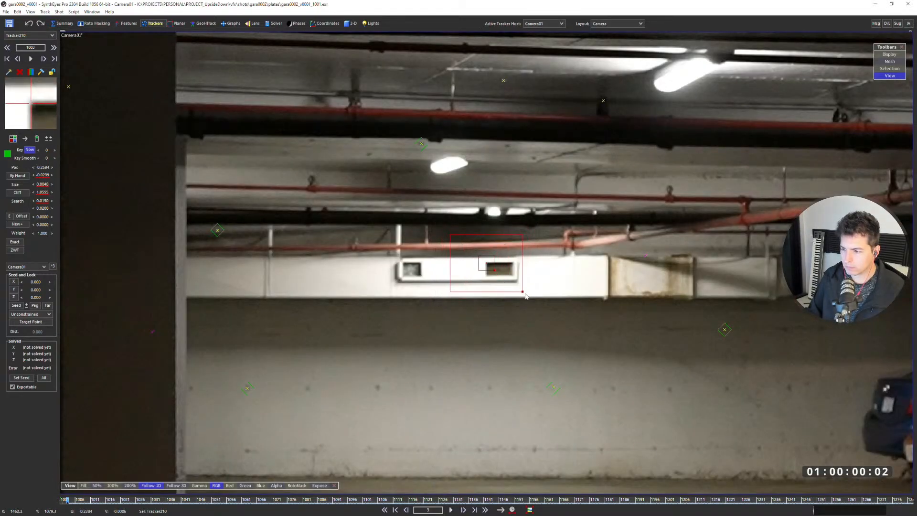
- Track the duct-vent tracker from frame 1003 back to frame 1001 and forward through the shot, checking its pattern at frame 1121
{"action": "key", "text": "space"}
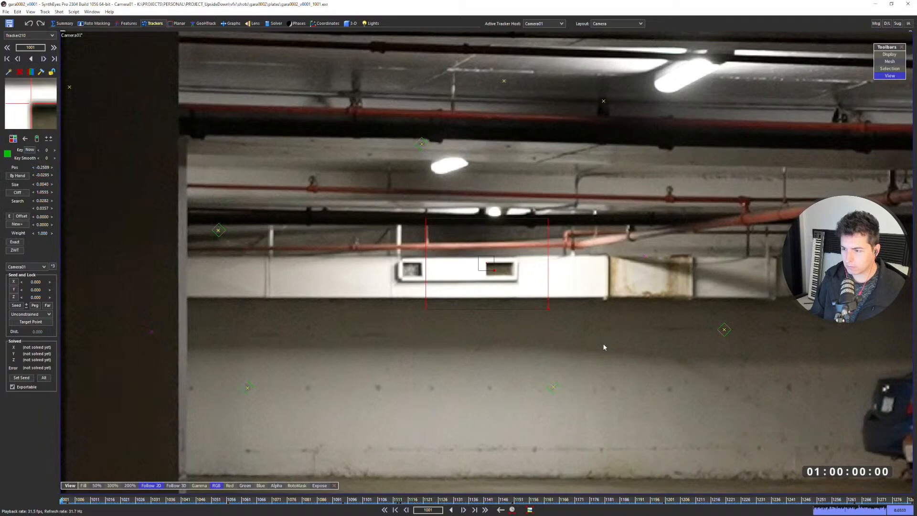
{"action": "key", "text": "space"}
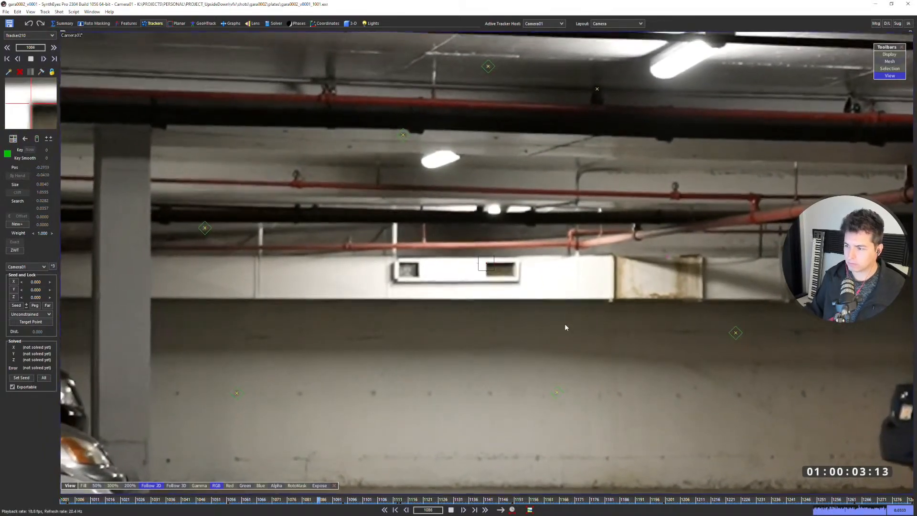
{"action": "scroll", "coordinate": [515, 220], "scroll_direction": "down", "scroll_amount": 5}
{"action": "key", "text": "space"}
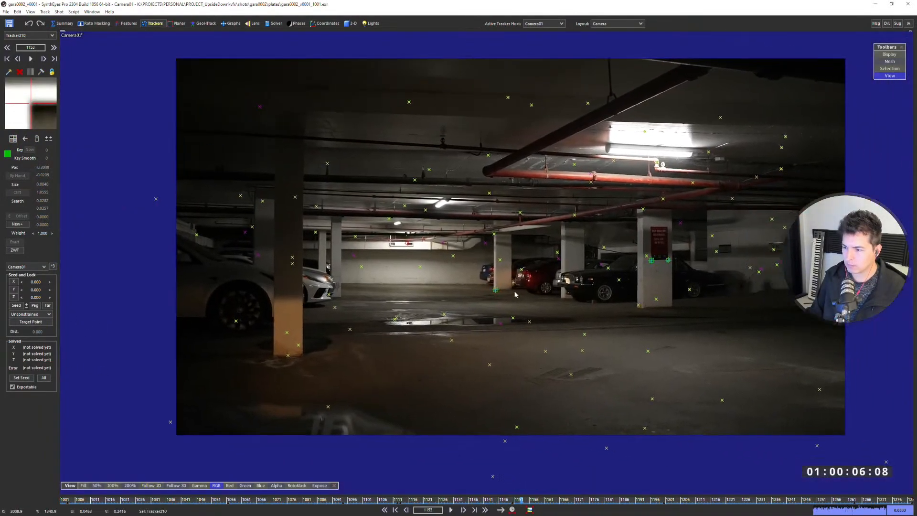
{"action": "key", "text": "space"}
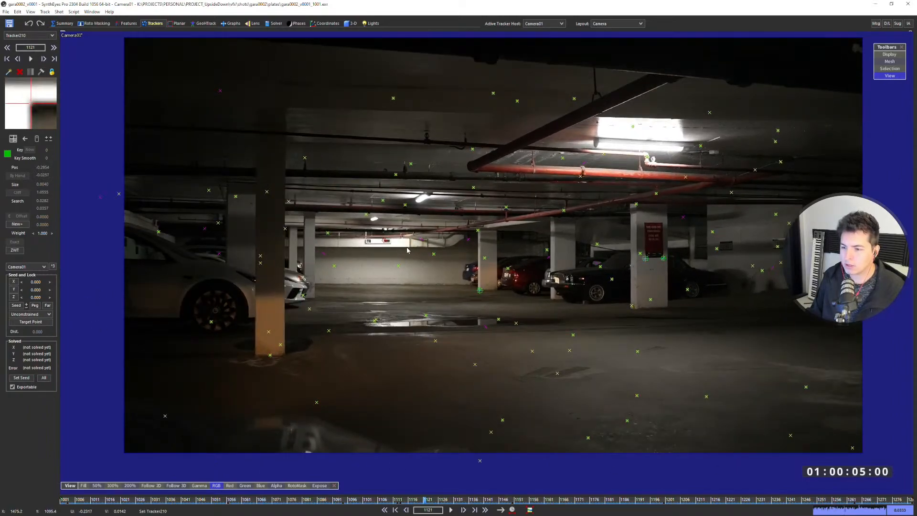
{"action": "scroll", "coordinate": [389, 242], "scroll_direction": "up", "scroll_amount": 6}
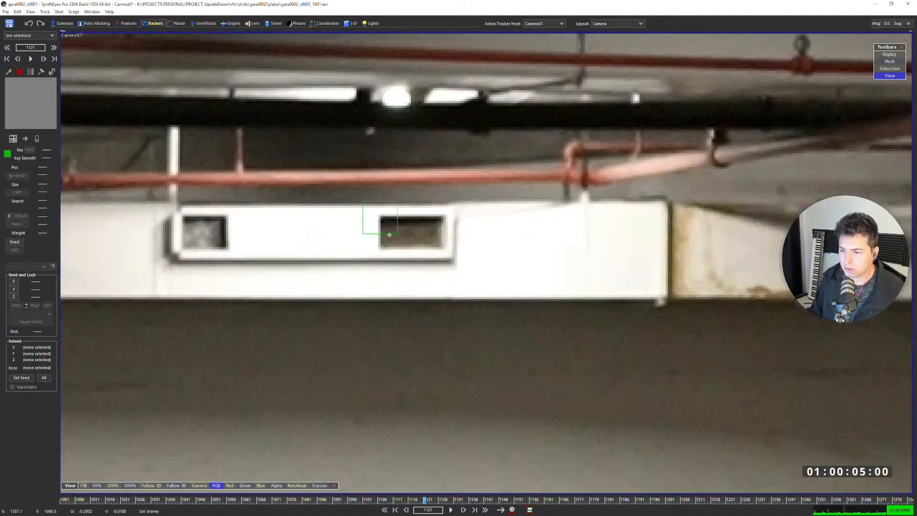
{"action": "scroll", "coordinate": [391, 239], "scroll_direction": "down", "scroll_amount": 6}
- Switch to the Custom2 side-by-side layout, show Camera02 in the second view, and go to frame 1023 for survey image 23
{"action": "left_click", "coordinate": [544, 24]}
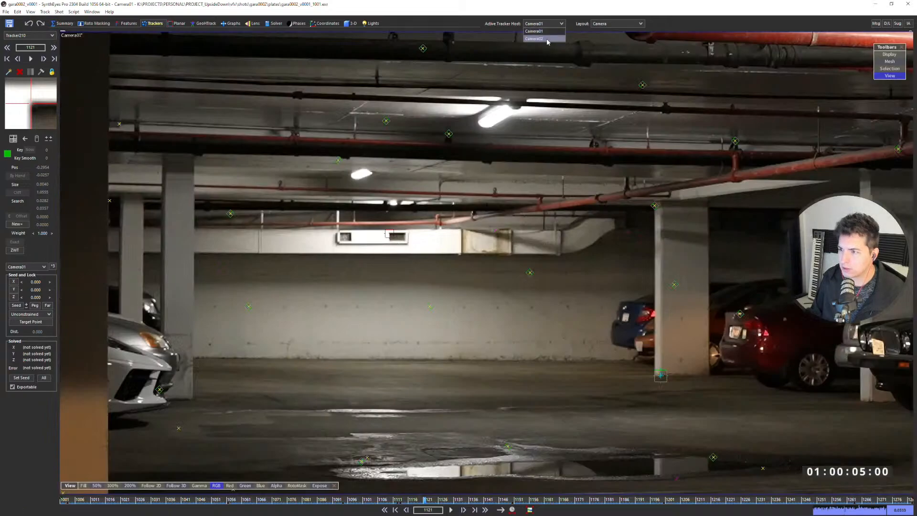
{"action": "left_click", "coordinate": [616, 23]}
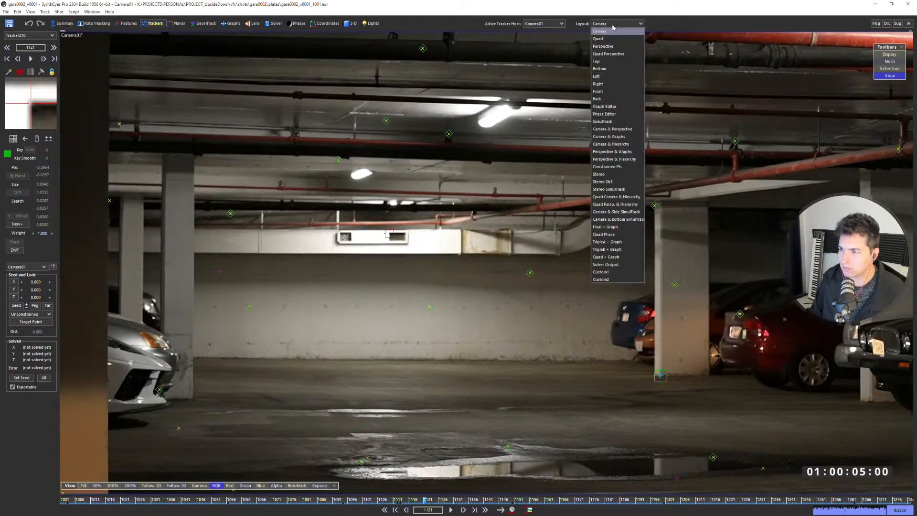
{"action": "left_click", "coordinate": [614, 272]}
{"action": "right_click", "coordinate": [588, 237]}
{"action": "left_click", "coordinate": [602, 359]}
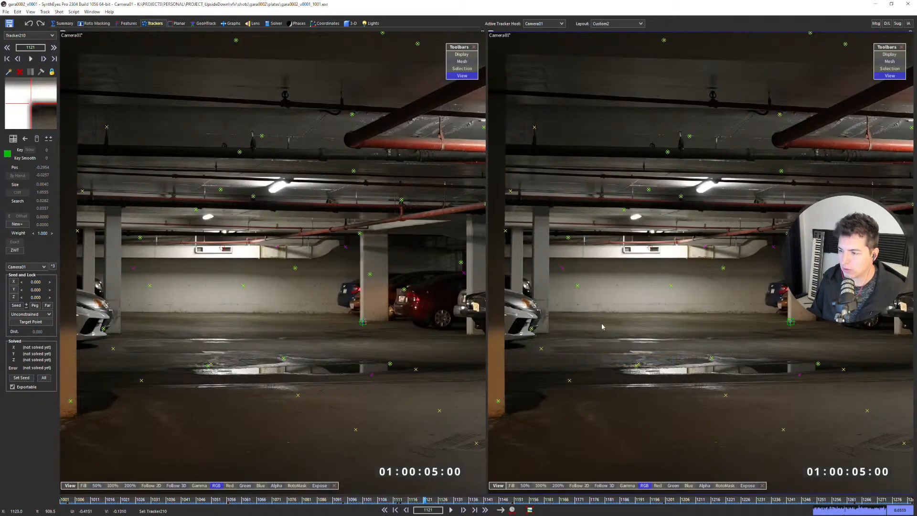
{"action": "scroll", "coordinate": [686, 273], "scroll_direction": "down", "scroll_amount": 6}
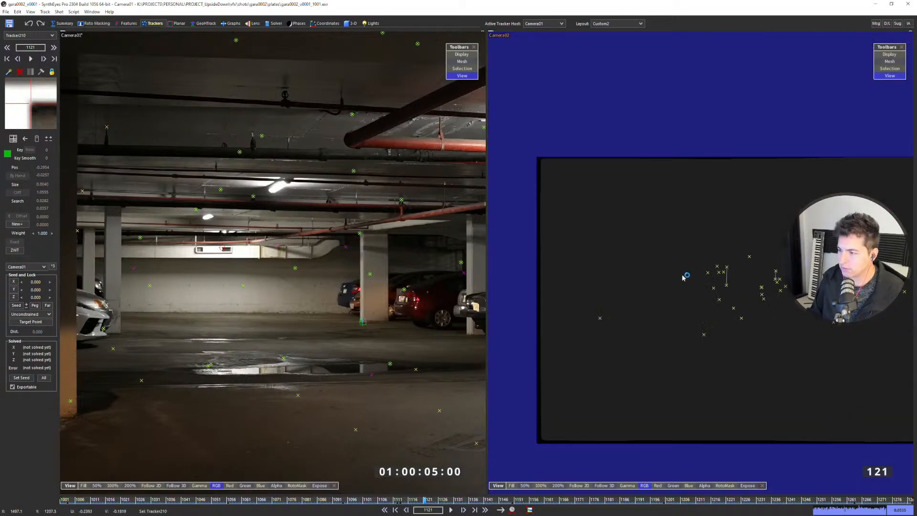
{"action": "left_click_drag", "start_coordinate": [383, 501], "coordinate": [290, 506]}
{"action": "left_click_drag", "start_coordinate": [109, 510], "coordinate": [127, 505]}
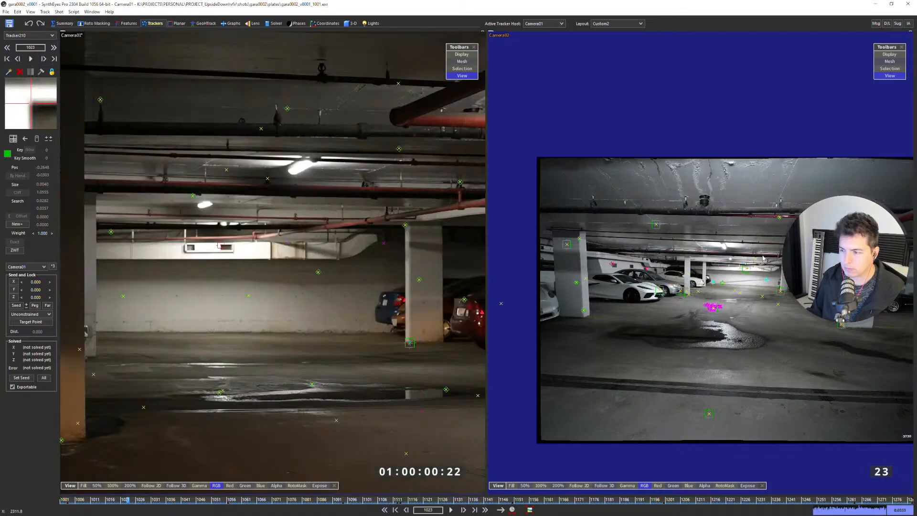
- Link the Camera01 duct-vent tracker to the matching survey tracker, Tracker117, as Identical Place and clear the selection
{"action": "scroll", "coordinate": [257, 234], "scroll_direction": "up", "scroll_amount": 3}
{"action": "left_click", "coordinate": [221, 245]}
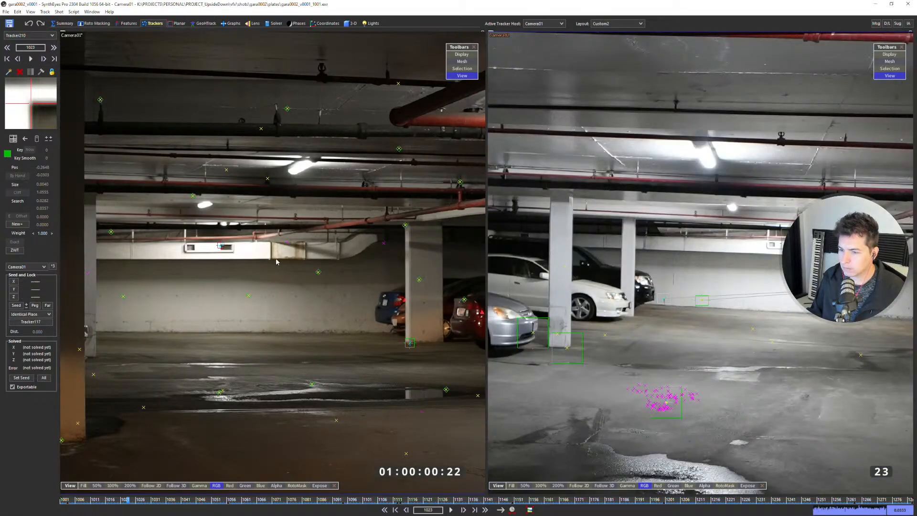
{"action": "left_click", "coordinate": [246, 263]}
{"action": "scroll", "coordinate": [366, 258], "scroll_direction": "down", "scroll_amount": 5}
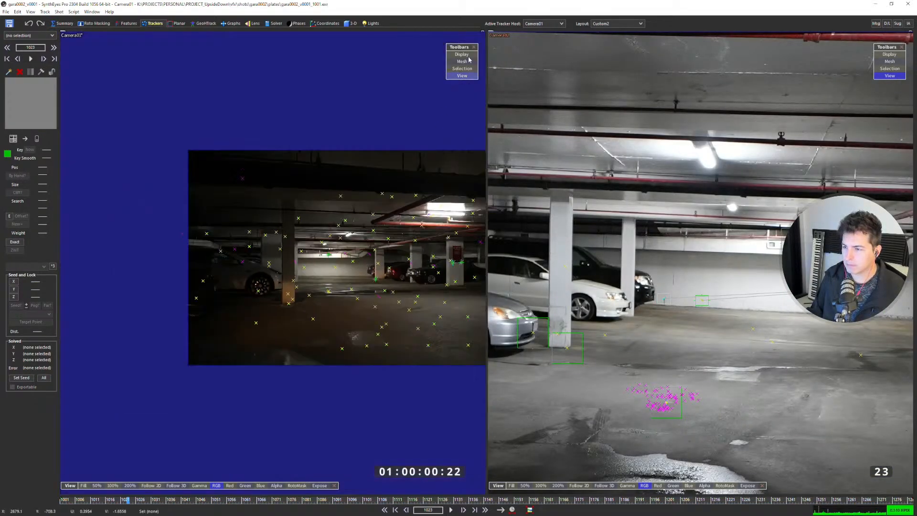
- Show the whole Camera01 frame in the single Camera layout
{"action": "double_click", "coordinate": [482, 32]}
{"action": "right_click", "coordinate": [536, 186]}
{"action": "left_click", "coordinate": [581, 320]}
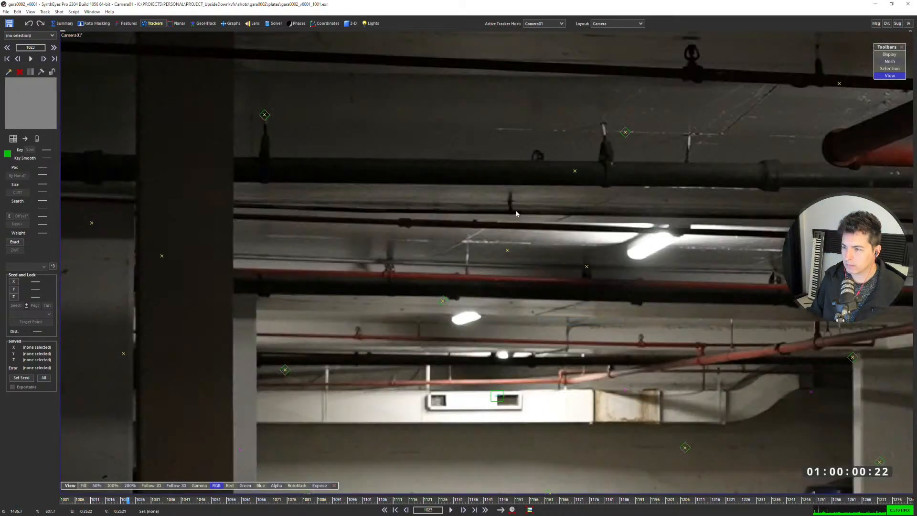
{"action": "scroll", "coordinate": [517, 215], "scroll_direction": "down", "scroll_amount": 2}
{"action": "middle_click_drag", "start_coordinate": [548, 266], "coordinate": [459, 209]}
{"action": "scroll", "coordinate": [459, 210], "scroll_direction": "down", "scroll_amount": 1}
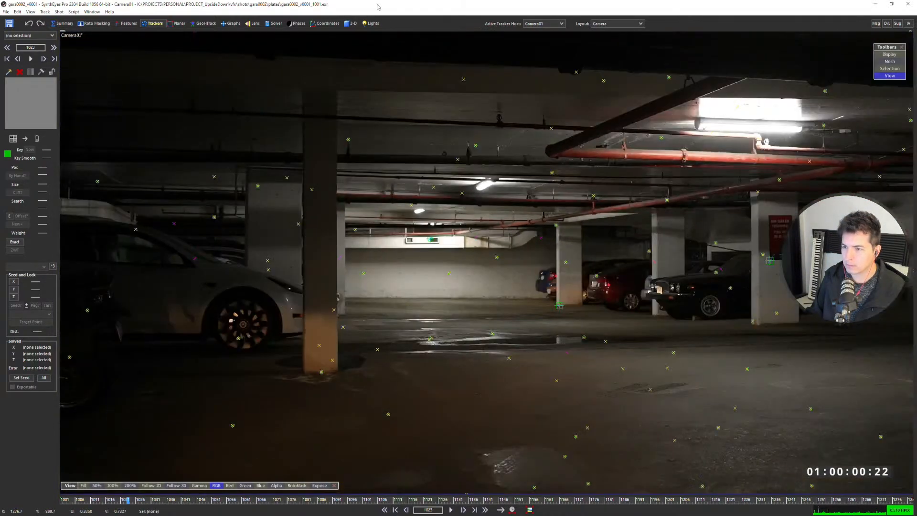
- Open the solver controls in the Quad layout and solve Camera01 with the Automatic method
{"action": "left_click", "coordinate": [267, 23]}
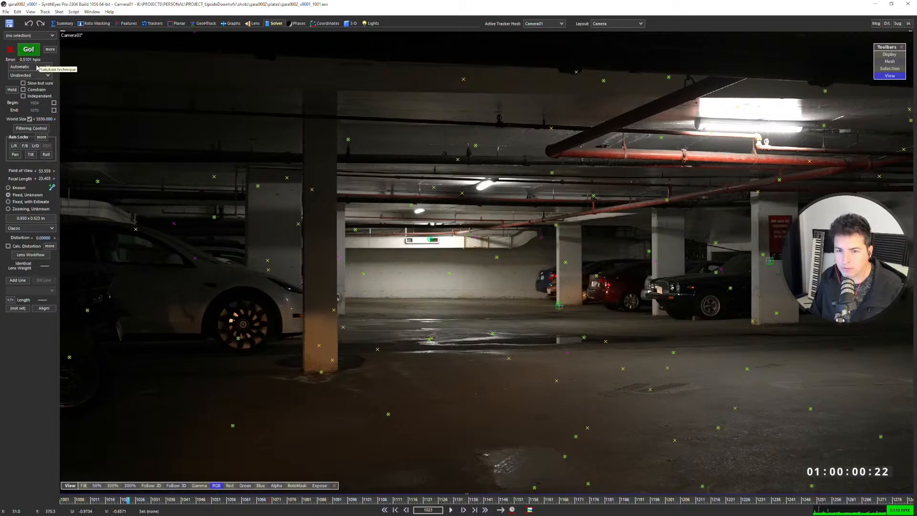
{"action": "key", "text": "7"}
{"action": "scroll", "coordinate": [323, 128], "scroll_direction": "up", "scroll_amount": 3}
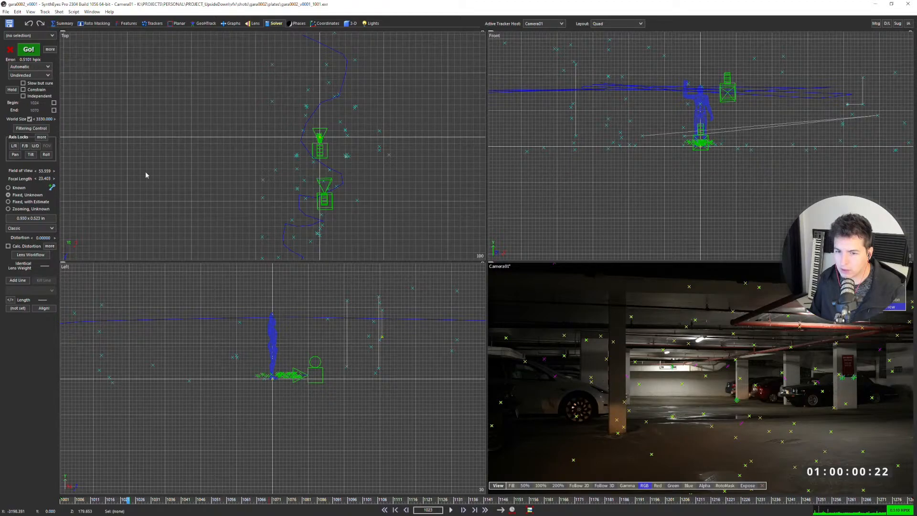
{"action": "middle_click_drag", "start_coordinate": [650, 347], "coordinate": [635, 336]}
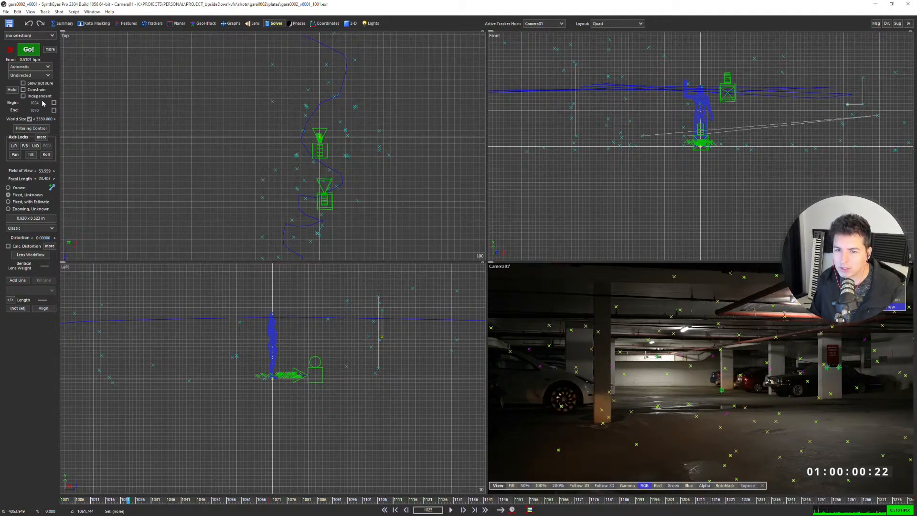
{"action": "left_click", "coordinate": [29, 50]}
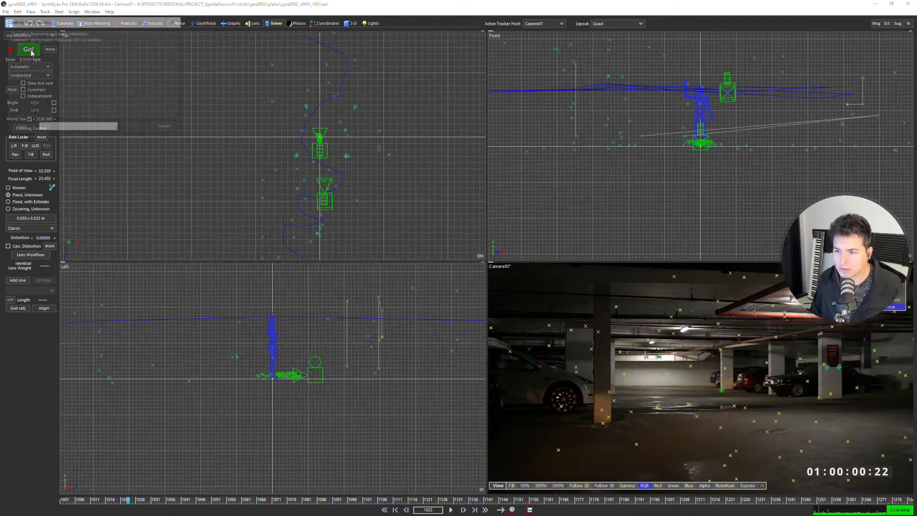
{"action": "left_click", "coordinate": [134, 127]}
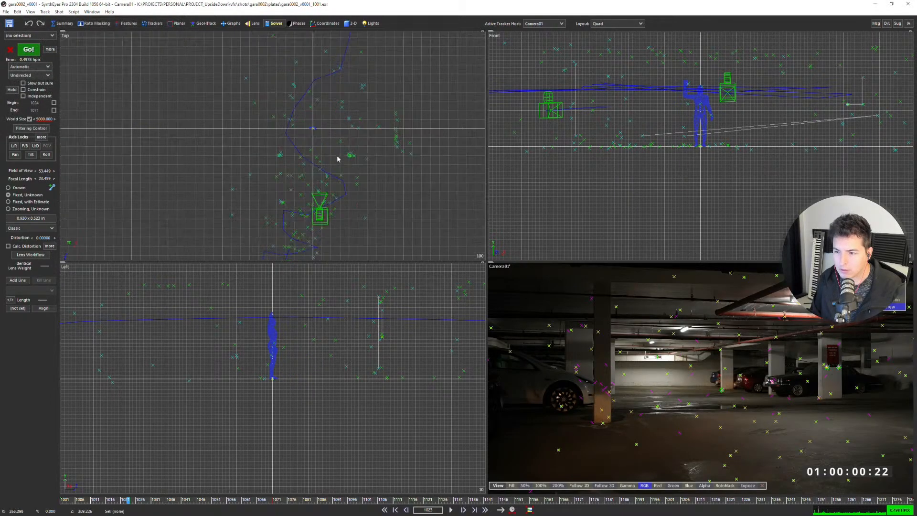
- Compare the tracker points in the Camera02 perspective view with and without the solve by repeatedly undoing and redoing it
{"action": "key", "text": "8"}
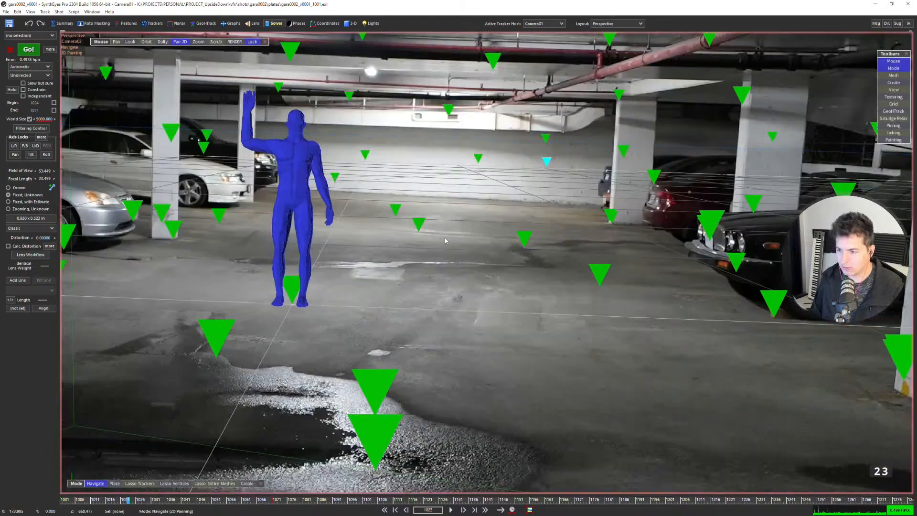
{"action": "scroll", "coordinate": [446, 238], "scroll_direction": "down", "scroll_amount": 5}
{"action": "left_click_drag", "start_coordinate": [368, 230], "coordinate": [409, 236]}
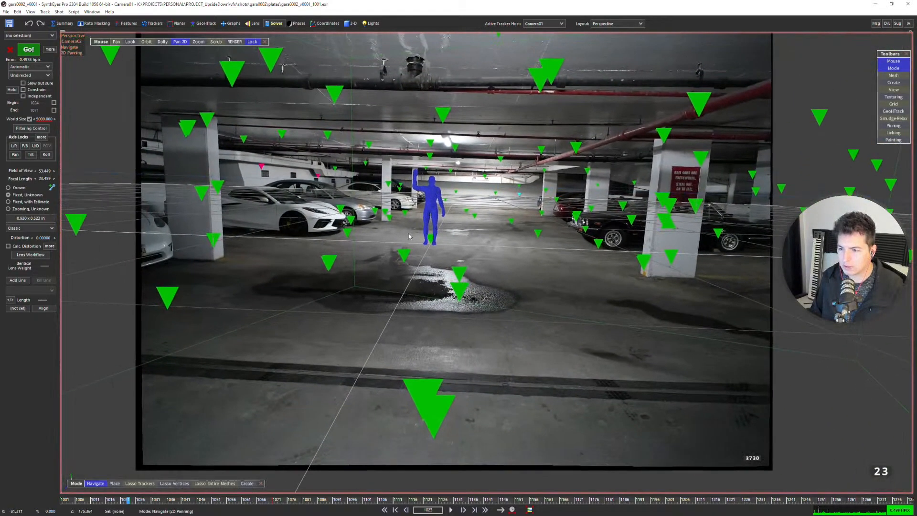
{"action": "key", "text": "ctrl+z"}
{"action": "key", "text": "ctrl+y"}
{"action": "key", "text": "ctrl+z"}
{"action": "key", "text": "ctrl+y"}
{"action": "key", "text": "ctrl+z"}
{"action": "key", "text": "ctrl+y"}
{"action": "key", "text": "ctrl+z"}
{"action": "key", "text": "ctrl+y"}
{"action": "key", "text": "ctrl+z"}
{"action": "key", "text": "ctrl+y"}
{"action": "key", "text": "ctrl+z"}
{"action": "key", "text": "ctrl+y"}
{"action": "key", "text": "ctrl+z"}
{"action": "key", "text": "ctrl+y"}
{"action": "key", "text": "ctrl+z"}
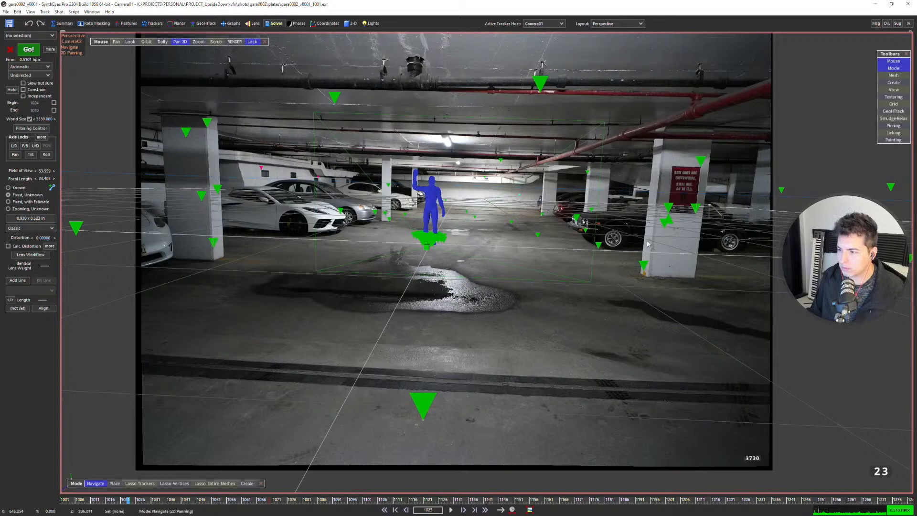
- Compare the ends of the horizontal distance line in the Top view of the Quad layout with and without the solve
{"action": "key", "text": "F2"}
{"action": "scroll", "coordinate": [333, 157], "scroll_direction": "up", "scroll_amount": 6}
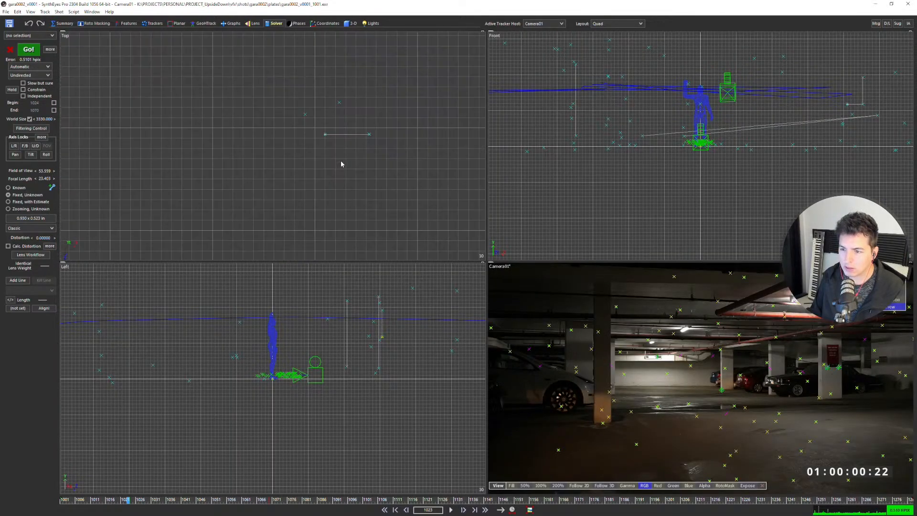
{"action": "key", "text": "ctrl+z"}
{"action": "key", "text": "ctrl+y"}
{"action": "scroll", "coordinate": [370, 135], "scroll_direction": "up", "scroll_amount": 4}
{"action": "key", "text": "ctrl+z"}
{"action": "key", "text": "ctrl+y"}
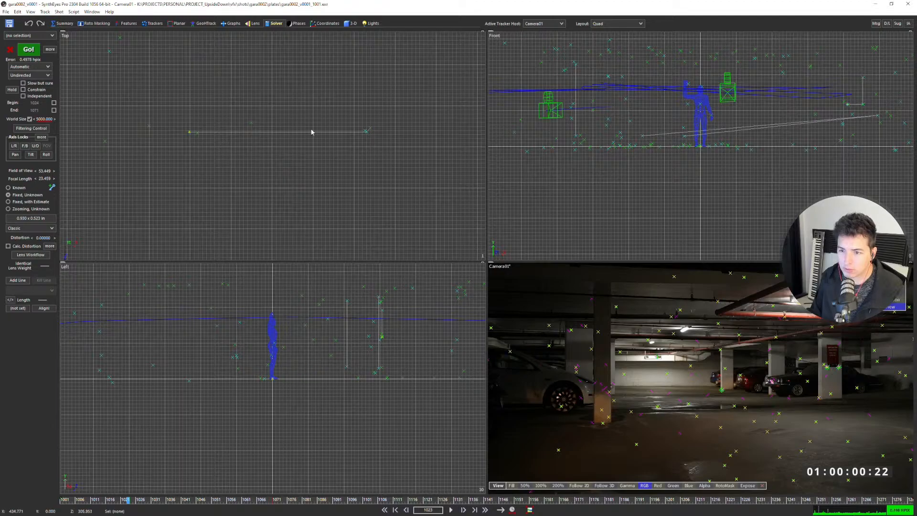
{"action": "scroll", "coordinate": [371, 132], "scroll_direction": "up", "scroll_amount": 4}
- Compare the surrounding tracker points and camera positions in the Top view with and without the solve, and leave the solve applied
{"action": "scroll", "coordinate": [365, 123], "scroll_direction": "down", "scroll_amount": 5}
{"action": "scroll", "coordinate": [402, 130], "scroll_direction": "down", "scroll_amount": 5}
{"action": "mouse_move", "coordinate": [388, 88]}
{"action": "middle_mouse_down"}
{"action": "mouse_move", "coordinate": [393, 184]}
{"action": "mouse_move", "coordinate": [370, 171]}
{"action": "middle_mouse_up"}
{"action": "scroll", "coordinate": [361, 145], "scroll_direction": "up", "scroll_amount": 2}
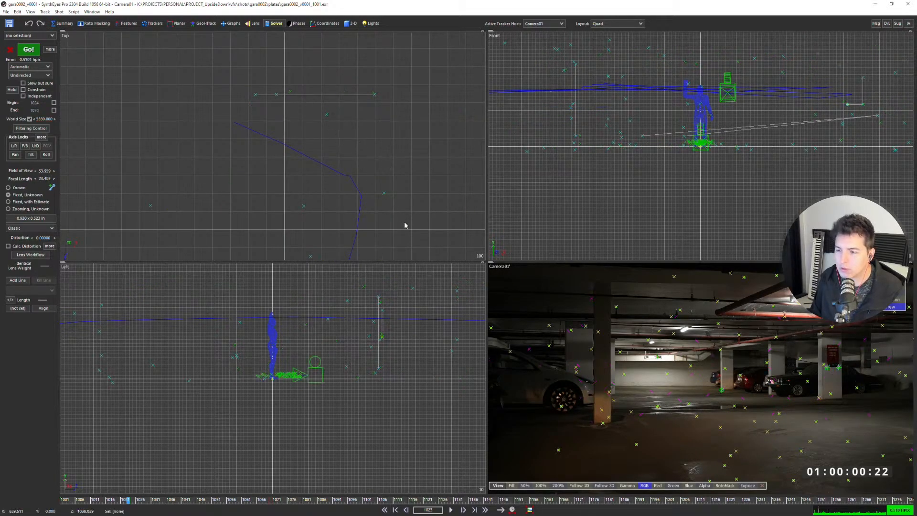
{"action": "scroll", "coordinate": [383, 201], "scroll_direction": "up", "scroll_amount": 3}
{"action": "scroll", "coordinate": [379, 169], "scroll_direction": "down", "scroll_amount": 5}
{"action": "middle_click_drag", "start_coordinate": [409, 152], "coordinate": [397, 215]}
{"action": "scroll", "coordinate": [353, 162], "scroll_direction": "up", "scroll_amount": 5}
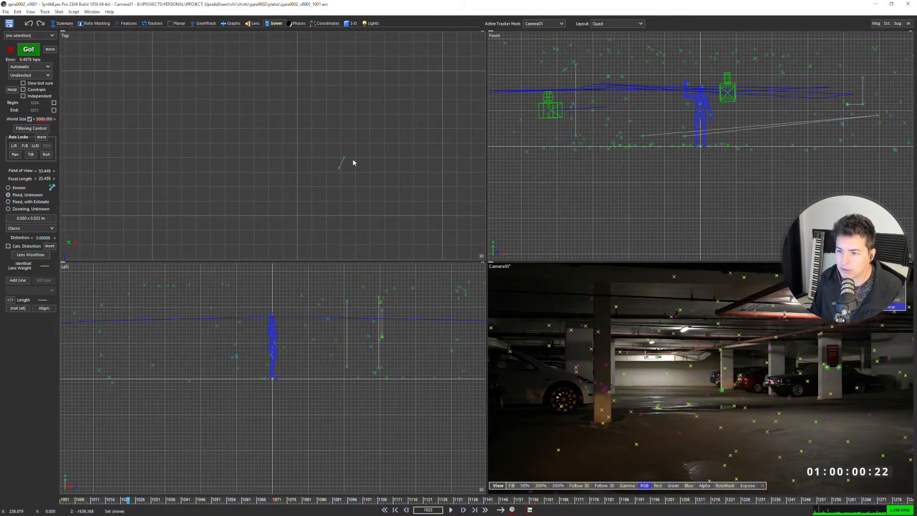
{"action": "scroll", "coordinate": [351, 165], "scroll_direction": "down", "scroll_amount": 6}
{"action": "scroll", "coordinate": [349, 179], "scroll_direction": "up", "scroll_amount": 4}
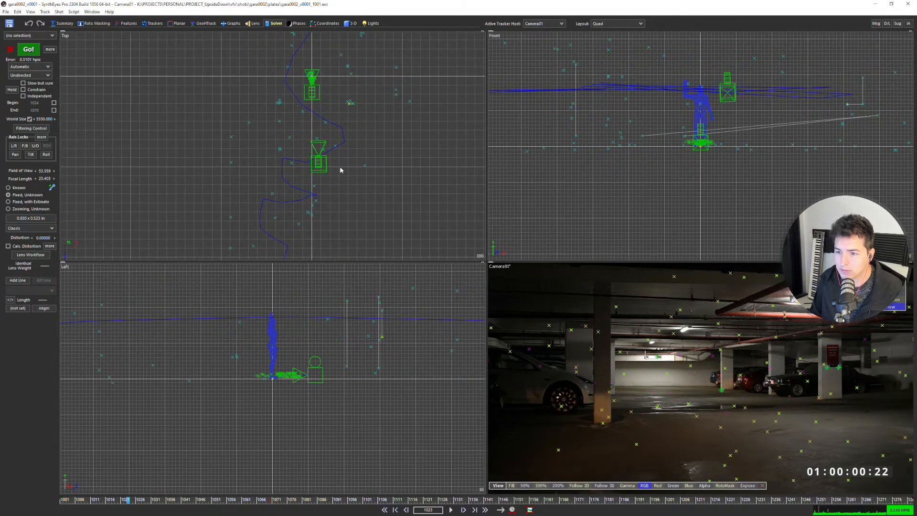
{"action": "middle_click_drag", "start_coordinate": [320, 195], "coordinate": [357, 150]}
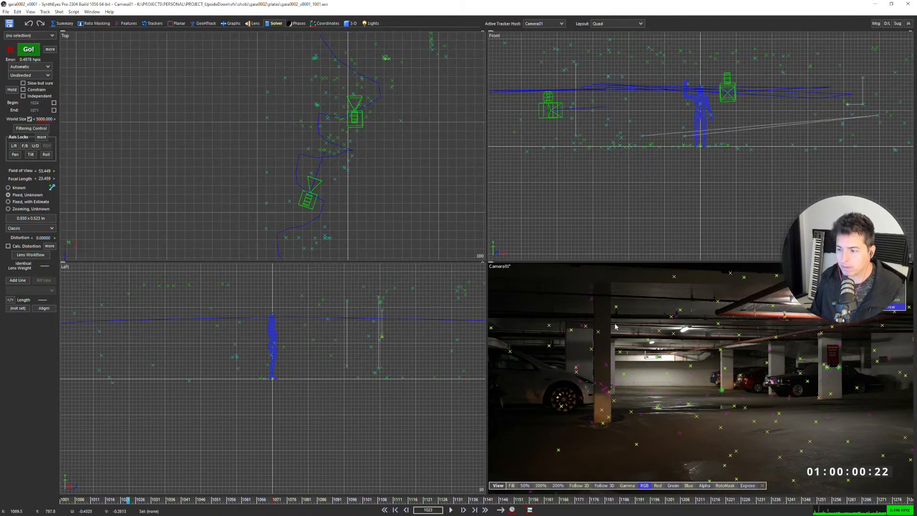
- Show Camera01 in the single Camera layout and scrub the solved shot to examine its trackers
{"action": "scroll", "coordinate": [627, 341], "scroll_direction": "down", "scroll_amount": 3}
{"action": "key", "text": "1"}
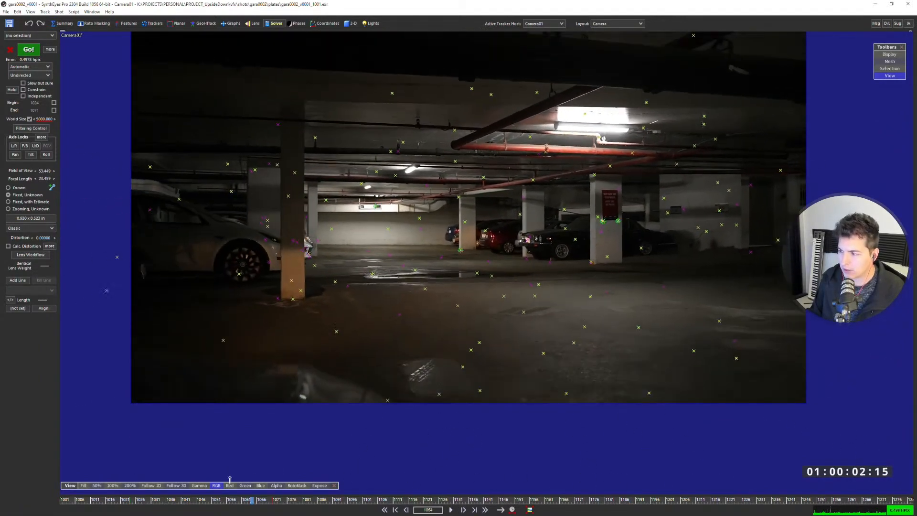
- Play the garage shot and delete the human figure mesh standing near the puddle
{"action": "key", "text": "space"}
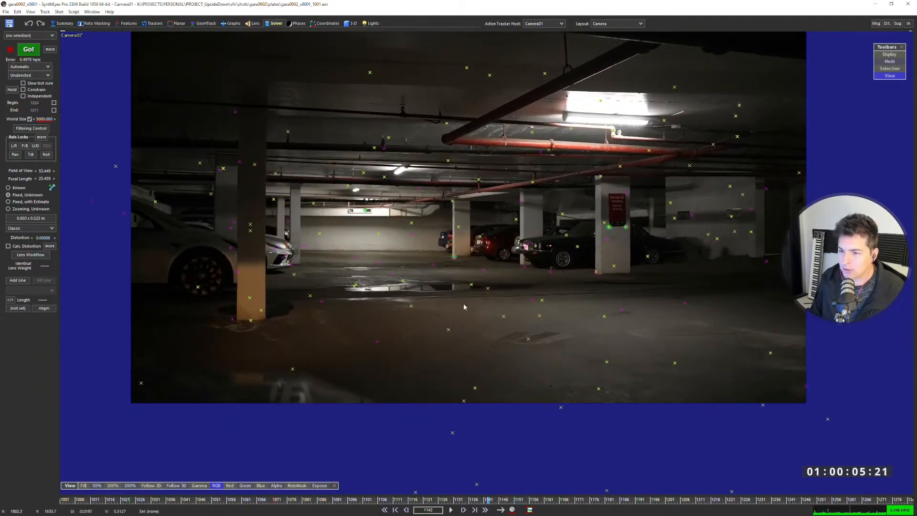
{"action": "left_click", "coordinate": [392, 237]}
{"action": "scroll", "coordinate": [393, 238], "scroll_direction": "up", "scroll_amount": 3}
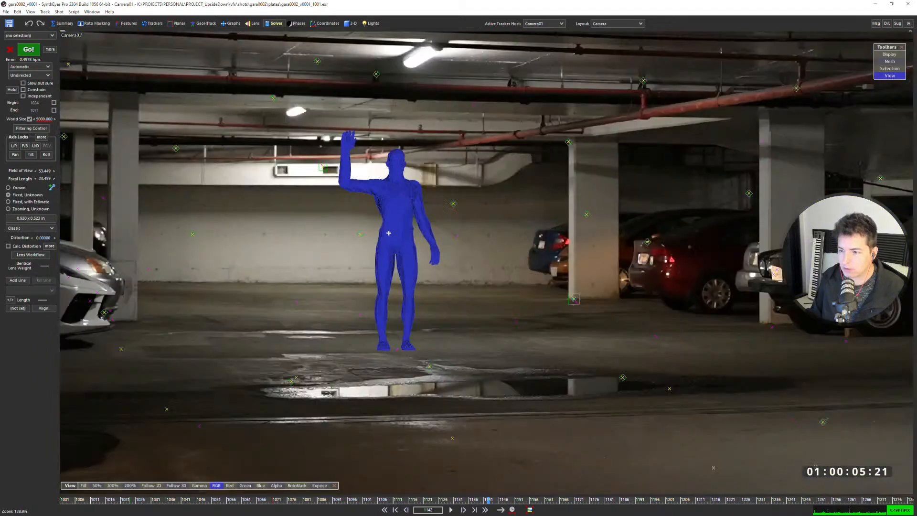
{"action": "scroll", "coordinate": [391, 236], "scroll_direction": "down", "scroll_amount": 3}
{"action": "left_click", "coordinate": [391, 236]}
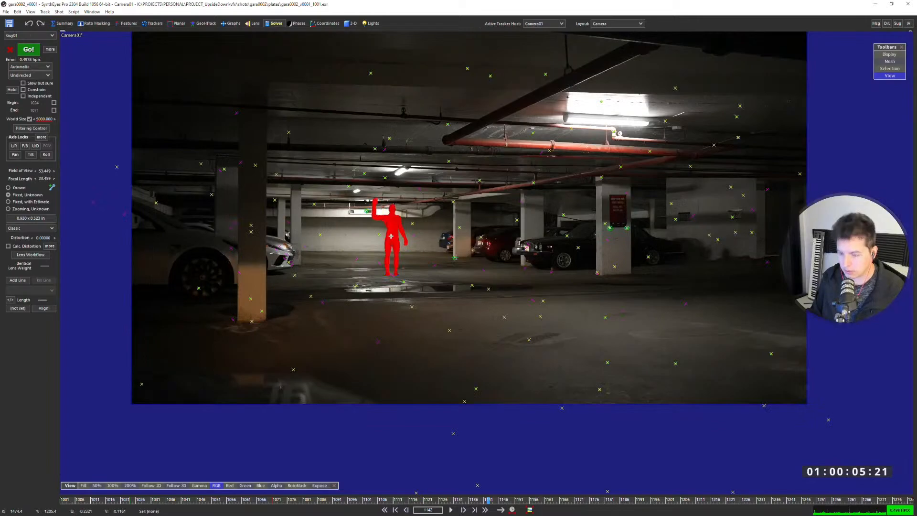
{"action": "key", "text": "Delete"}
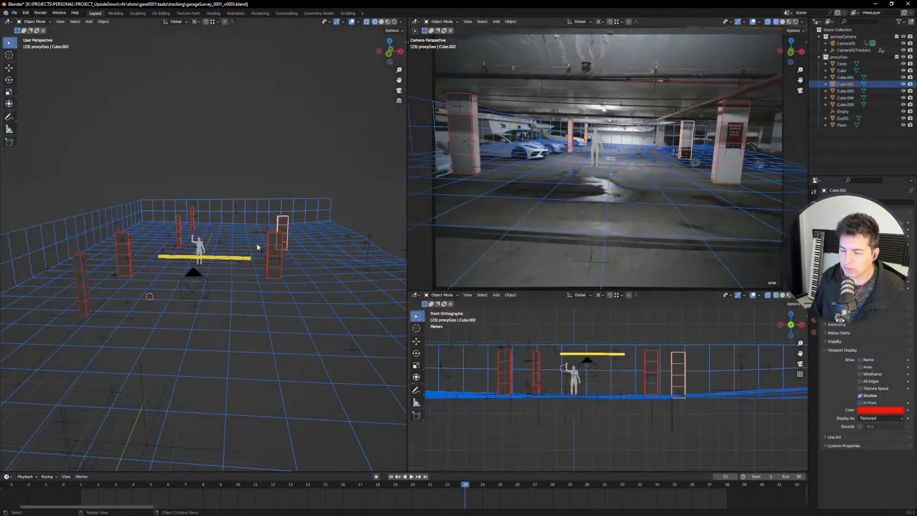
- Switch to Blender and inspect the floor plane and individual pillar proxies of the garage survey
{"action": "middle_click_drag", "start_coordinate": [256, 243], "coordinate": [297, 157]}
{"action": "left_click", "coordinate": [263, 282]}
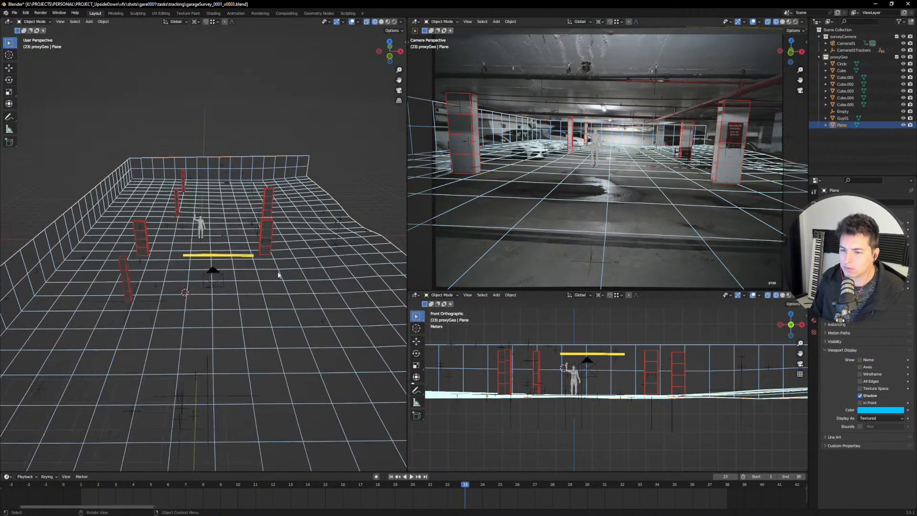
{"action": "left_click", "coordinate": [300, 150]}
{"action": "left_click", "coordinate": [273, 232]}
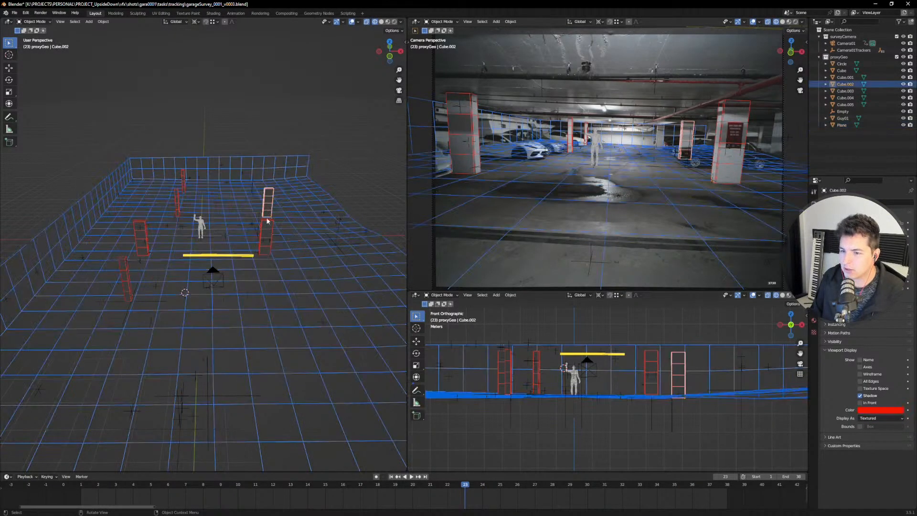
{"action": "left_click", "coordinate": [271, 230]}
{"action": "left_click", "coordinate": [176, 201]}
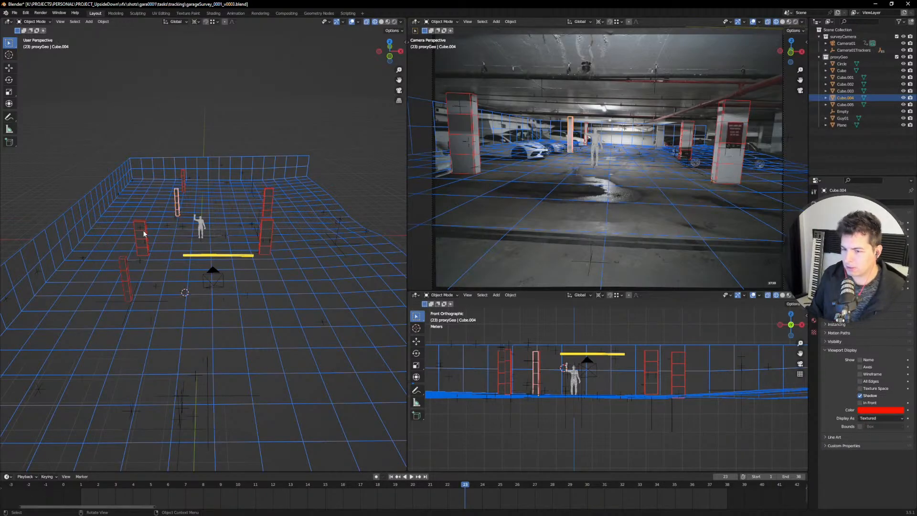
{"action": "left_click", "coordinate": [143, 233]}
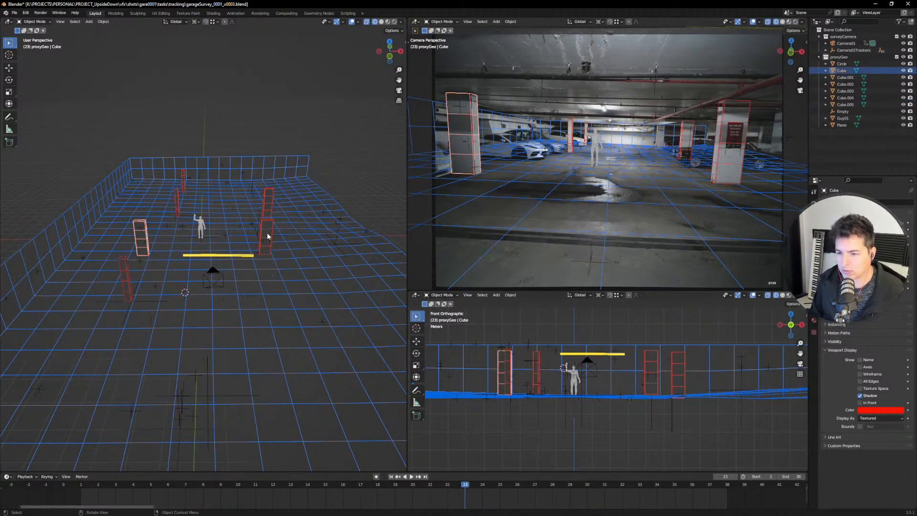
- Select all objects in the proxyGeo collection and export them as Wavefront OBJ to garageSurvey_GEO_v0001.obj
{"action": "left_click", "coordinate": [838, 58]}
{"action": "right_click", "coordinate": [839, 60]}
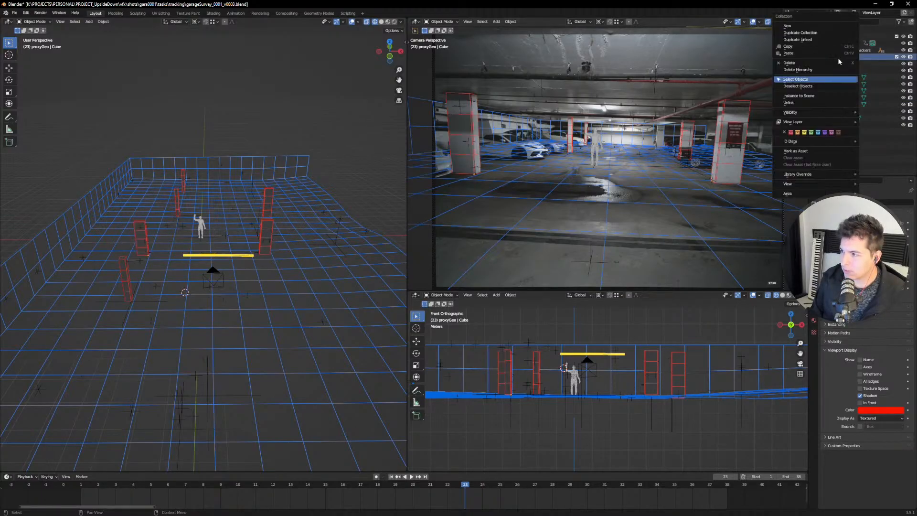
{"action": "left_click", "coordinate": [816, 79]}
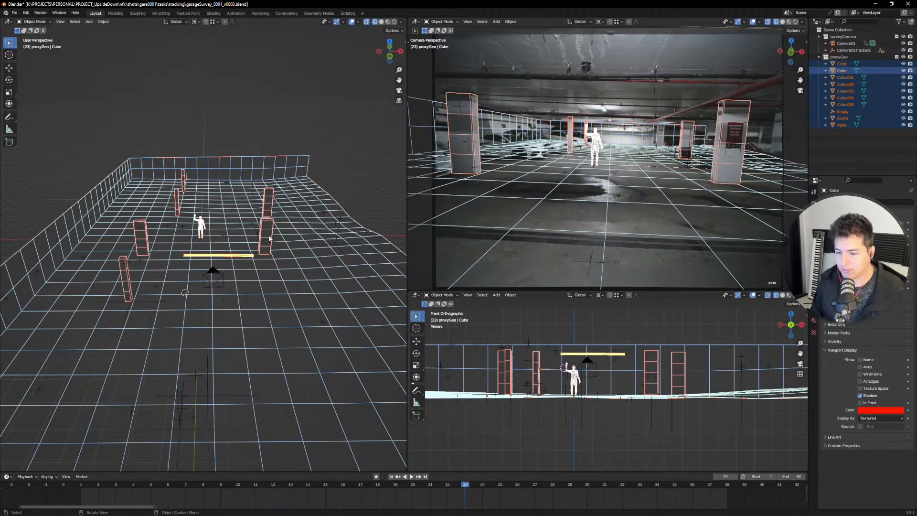
{"action": "key", "text": "F3"}
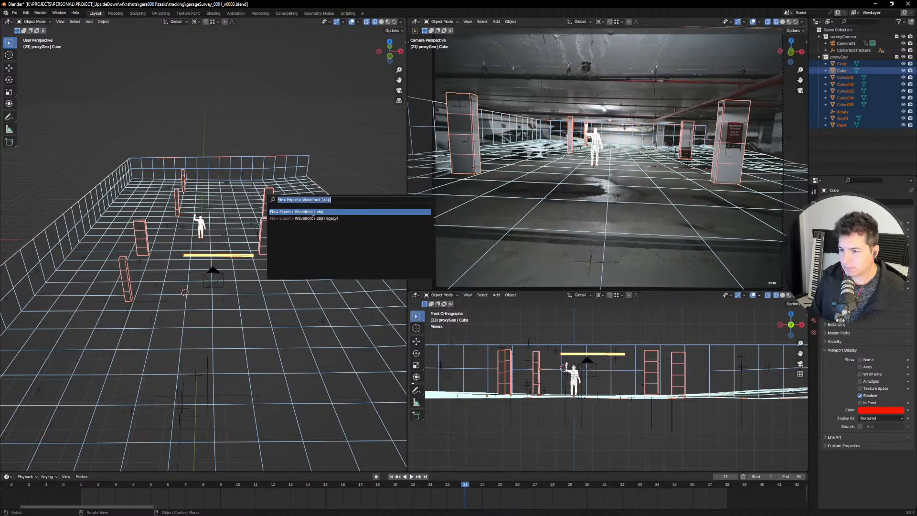
{"action": "left_click", "coordinate": [308, 213]}
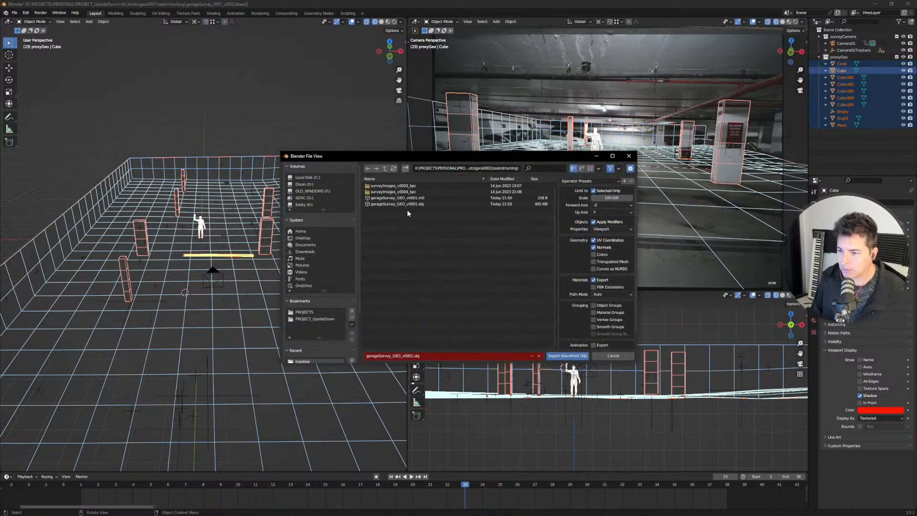
{"action": "left_click", "coordinate": [408, 204]}
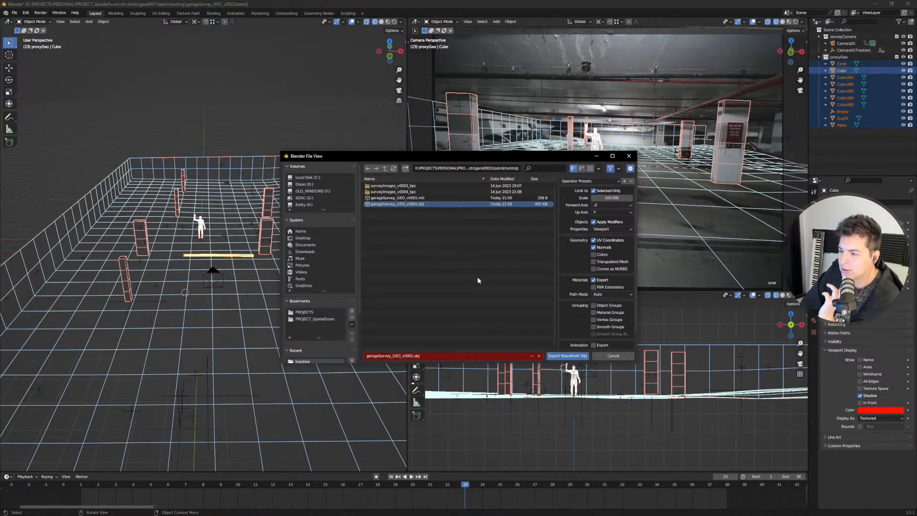
{"action": "left_click", "coordinate": [568, 356]}
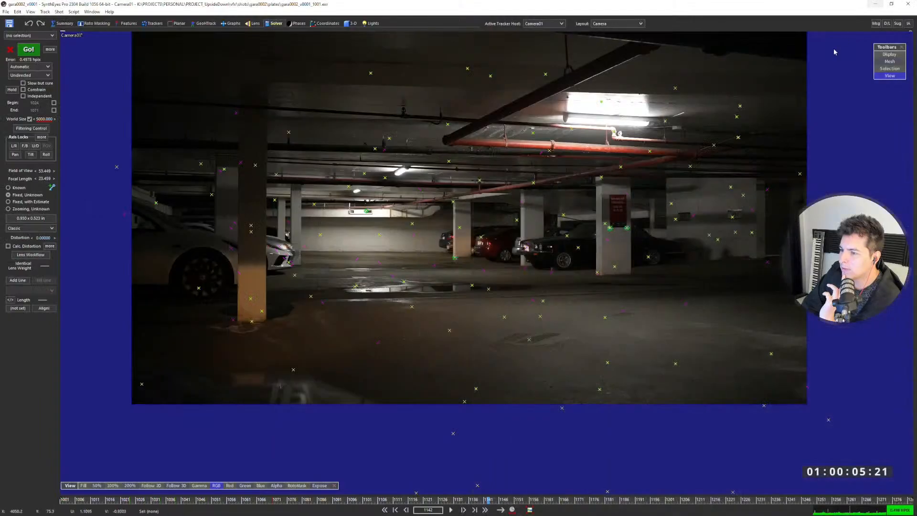
- Switch to SynthEyes, import the exported survey OBJ as a mesh without stripping its normals, and play the shot to check its fit
{"action": "left_click", "coordinate": [876, 4]}
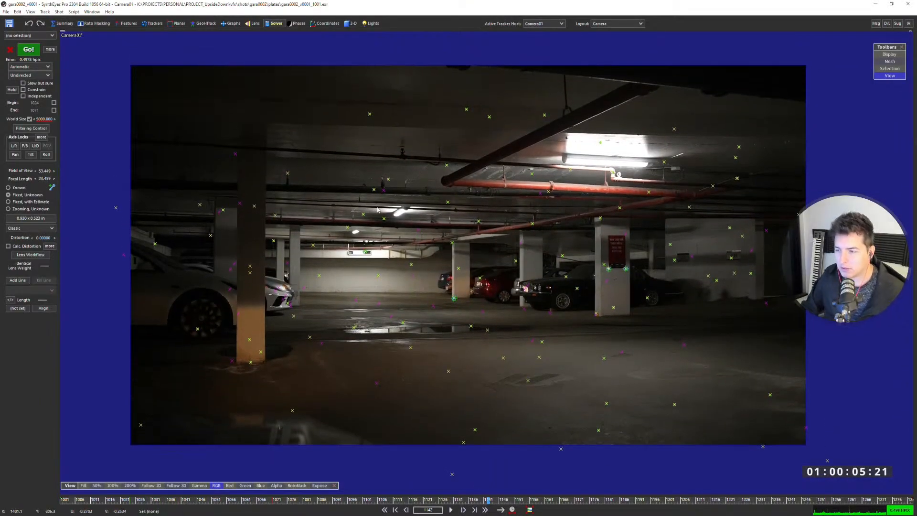
{"action": "left_click", "coordinate": [6, 12]}
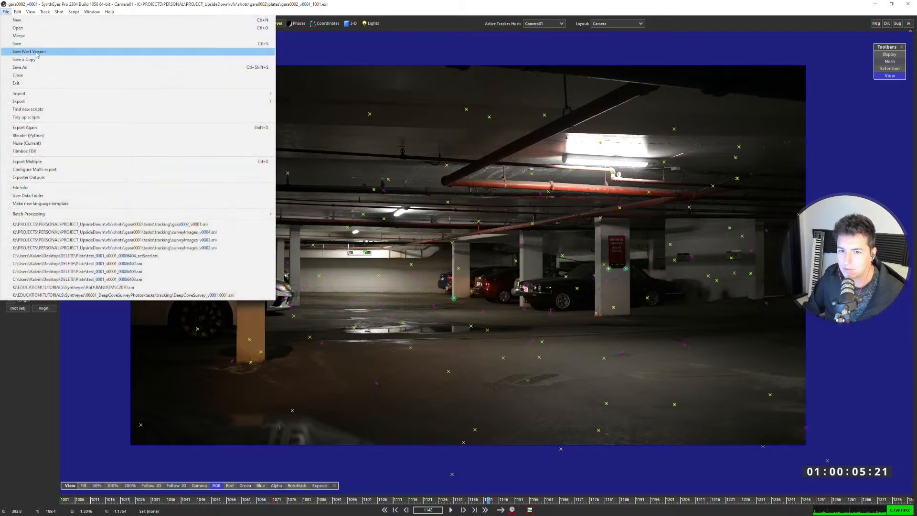
{"action": "mouse_move", "coordinate": [153, 94]}
{"action": "left_click", "coordinate": [291, 101]}
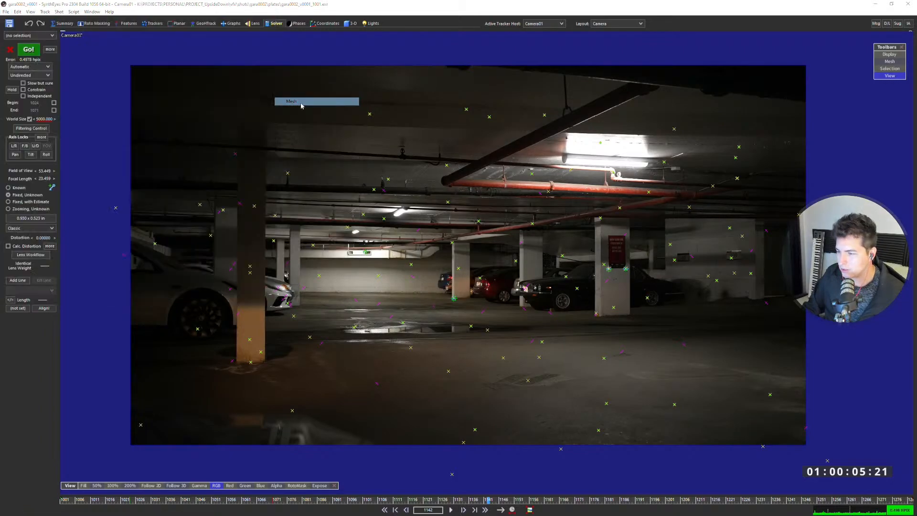
{"action": "double_click", "coordinate": [139, 83]}
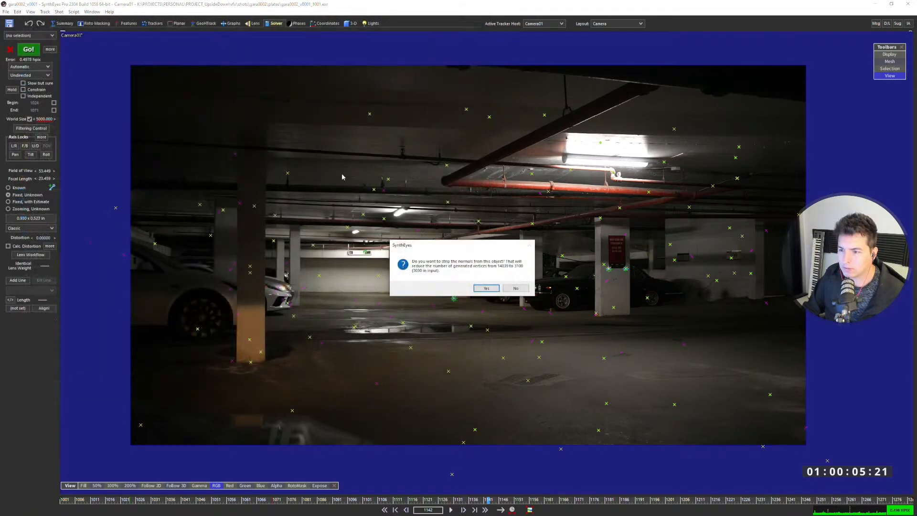
{"action": "left_click", "coordinate": [516, 289]}
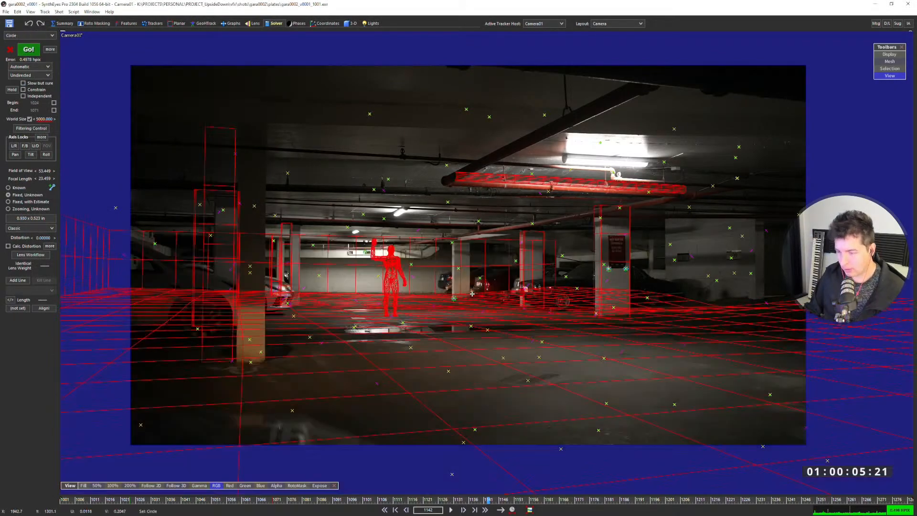
{"action": "scroll", "coordinate": [595, 296], "scroll_direction": "up", "scroll_amount": 3}
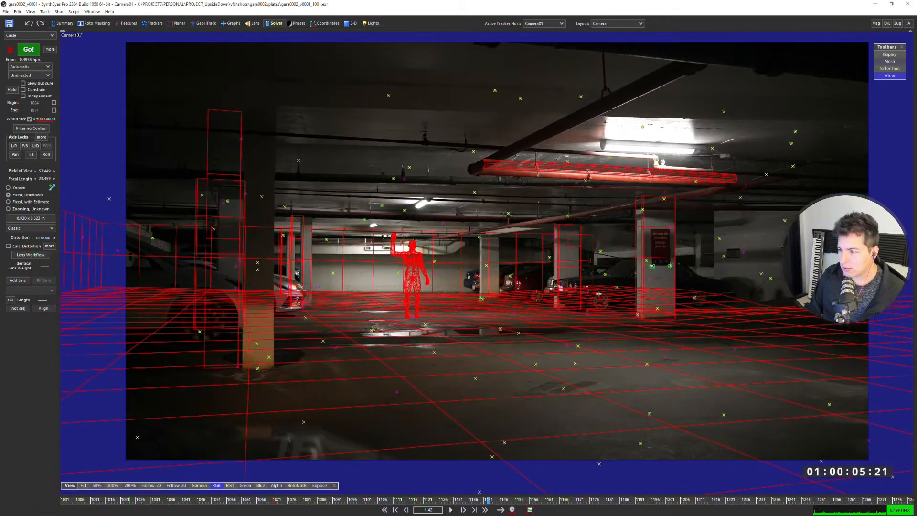
{"action": "key", "text": "space"}
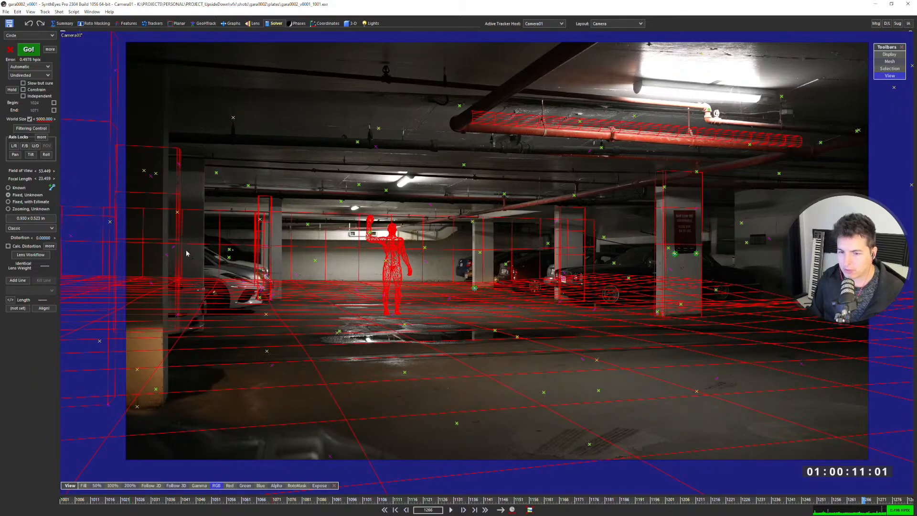
- Open the advanced lens controls and change the distortion model to Radial 4th-order
{"action": "left_click", "coordinate": [35, 246]}
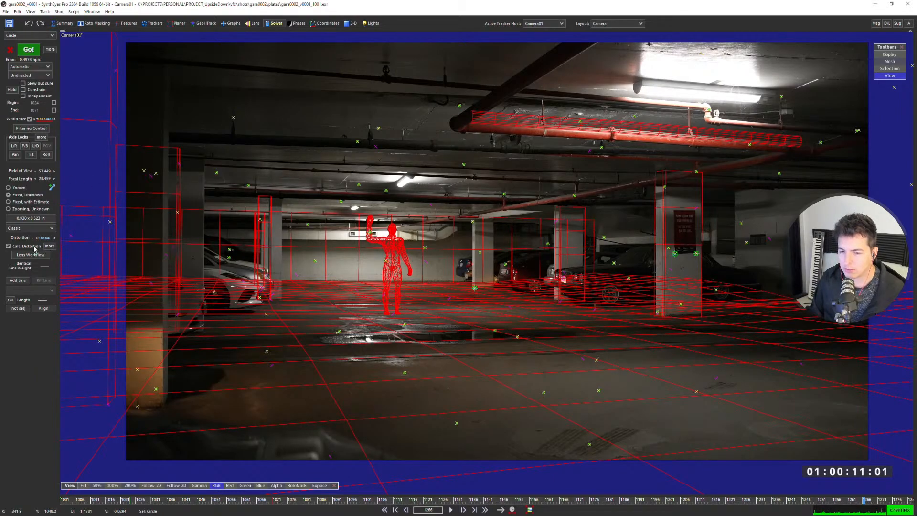
{"action": "left_click", "coordinate": [34, 246]}
{"action": "left_click", "coordinate": [50, 246]}
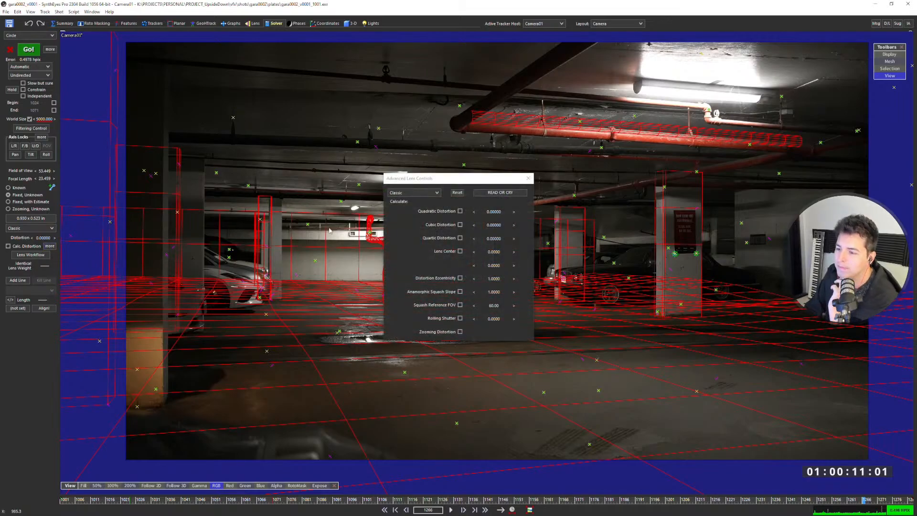
{"action": "left_click", "coordinate": [414, 193]}
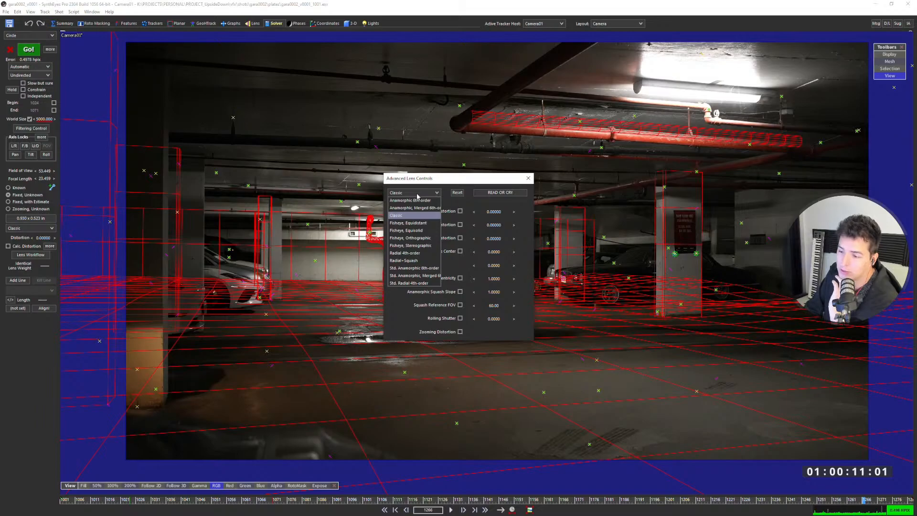
{"action": "left_click", "coordinate": [417, 194]}
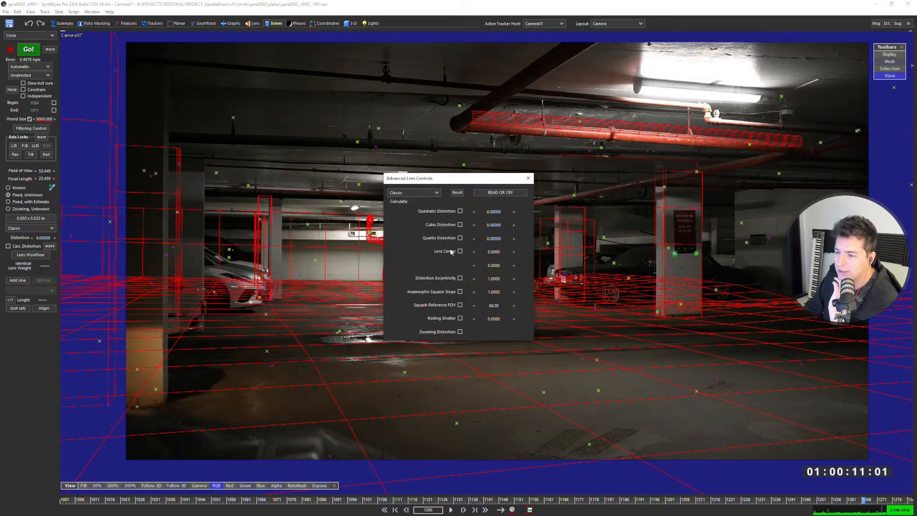
{"action": "left_click", "coordinate": [418, 193]}
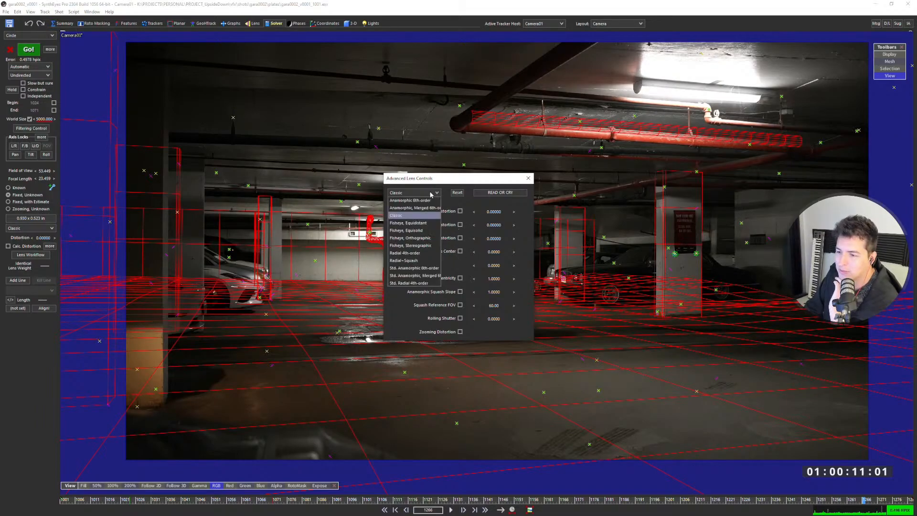
{"action": "left_click", "coordinate": [419, 253]}
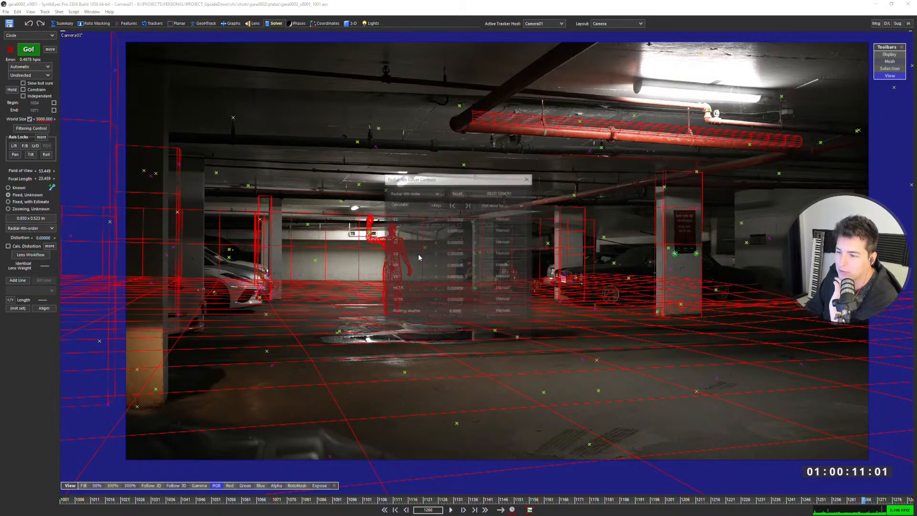
- Set the C2 distortion coefficient to -0.03 and switch both C2 and C4 to Calculate
{"action": "left_click_drag", "start_coordinate": [457, 219], "coordinate": [444, 220]}
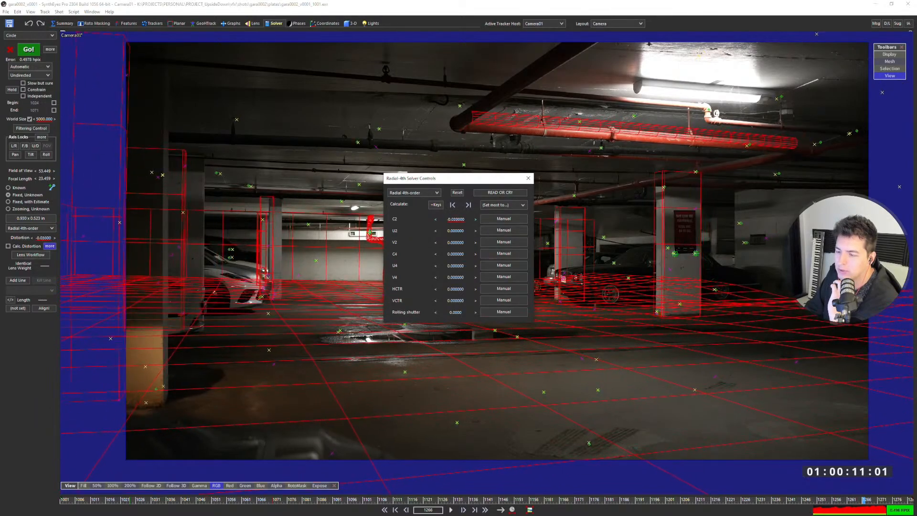
{"action": "left_click", "coordinate": [491, 219]}
{"action": "mouse_move", "coordinate": [455, 242]}
{"action": "left_mouse_down"}
{"action": "mouse_move", "coordinate": [468, 242]}
{"action": "mouse_move", "coordinate": [430, 253]}
{"action": "mouse_move", "coordinate": [442, 253]}
{"action": "left_mouse_up"}
{"action": "right_click", "coordinate": [453, 244]}
{"action": "right_click", "coordinate": [455, 254]}
{"action": "left_click", "coordinate": [499, 256]}
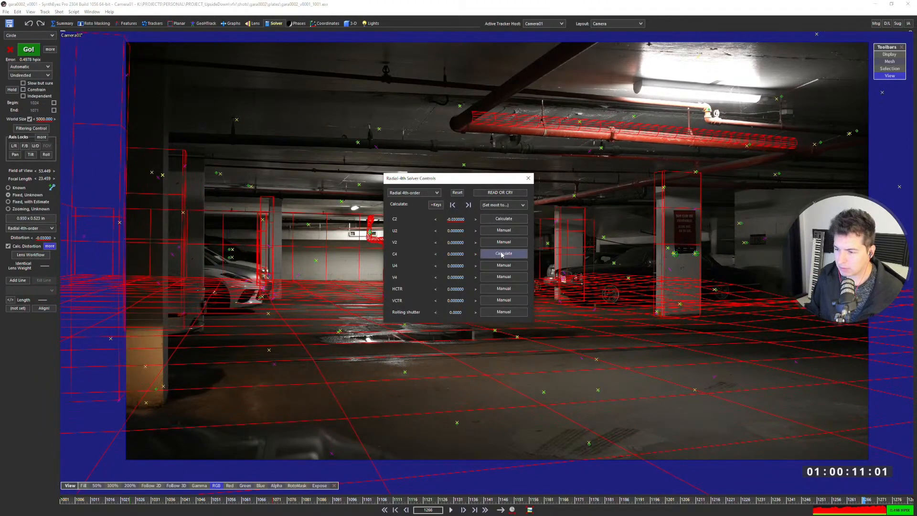
- Solve the camera with the calculated lens distortion and check the mesh alignment against the plate
{"action": "left_click", "coordinate": [35, 52]}
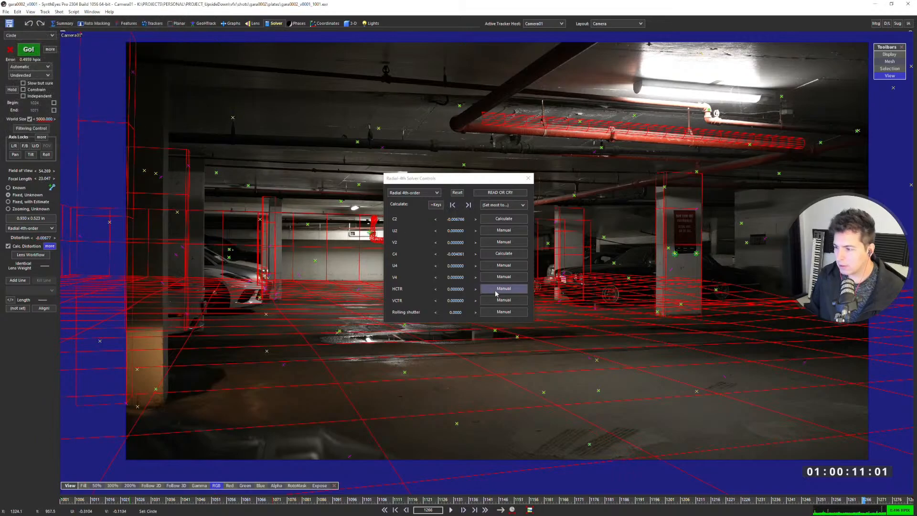
{"action": "left_click_drag", "start_coordinate": [478, 179], "coordinate": [665, 182]}
{"action": "scroll", "coordinate": [483, 292], "scroll_direction": "up", "scroll_amount": 3}
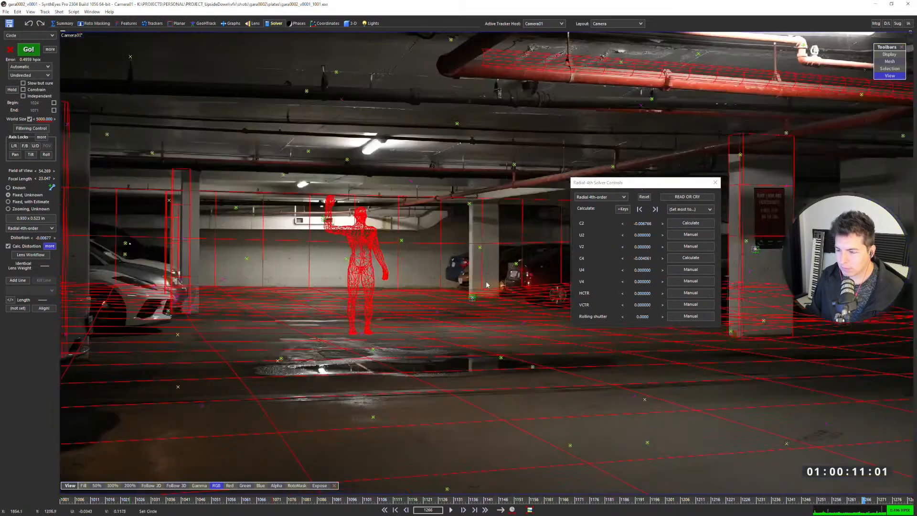
{"action": "scroll", "coordinate": [483, 292], "scroll_direction": "down", "scroll_amount": 4}
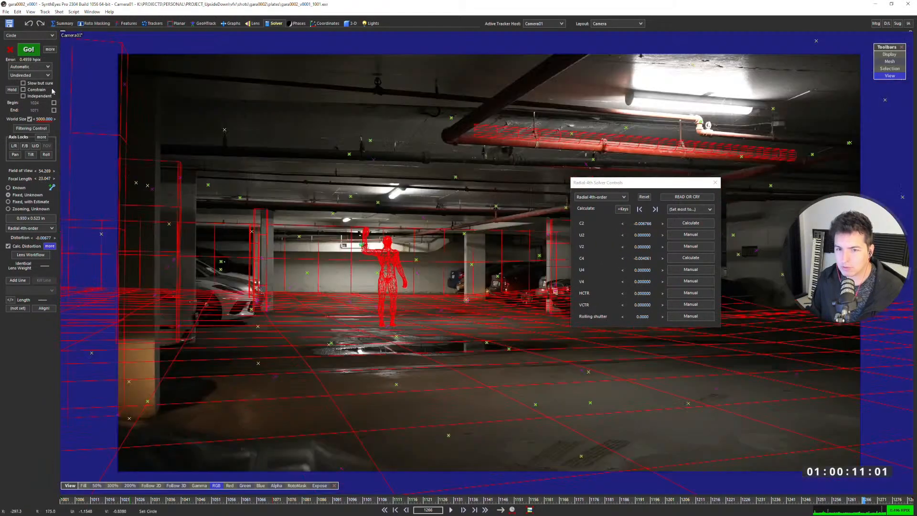
- Enable Constrain, solve the scene again, and check the mesh against the pillar with the red sign
{"action": "left_click", "coordinate": [29, 50]}
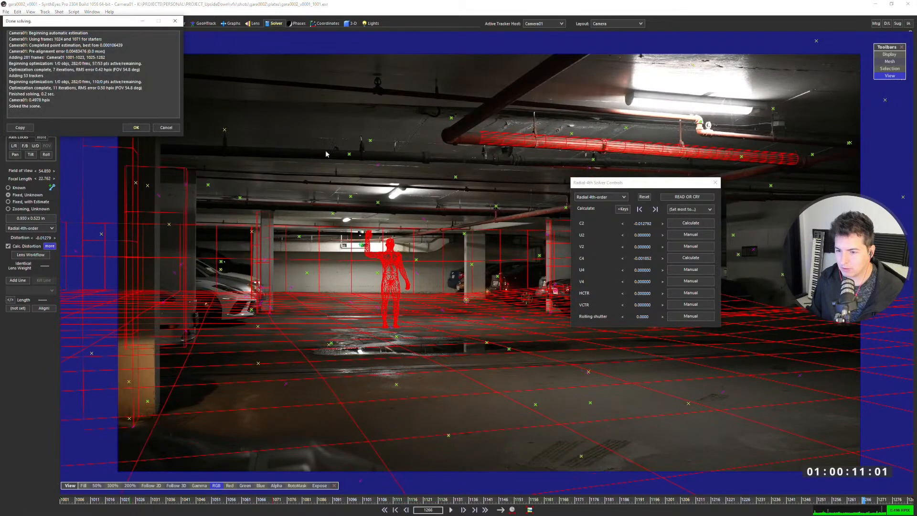
{"action": "left_click", "coordinate": [146, 129]}
{"action": "left_click_drag", "start_coordinate": [615, 183], "coordinate": [675, 275]}
{"action": "scroll", "coordinate": [566, 286], "scroll_direction": "up", "scroll_amount": 6}
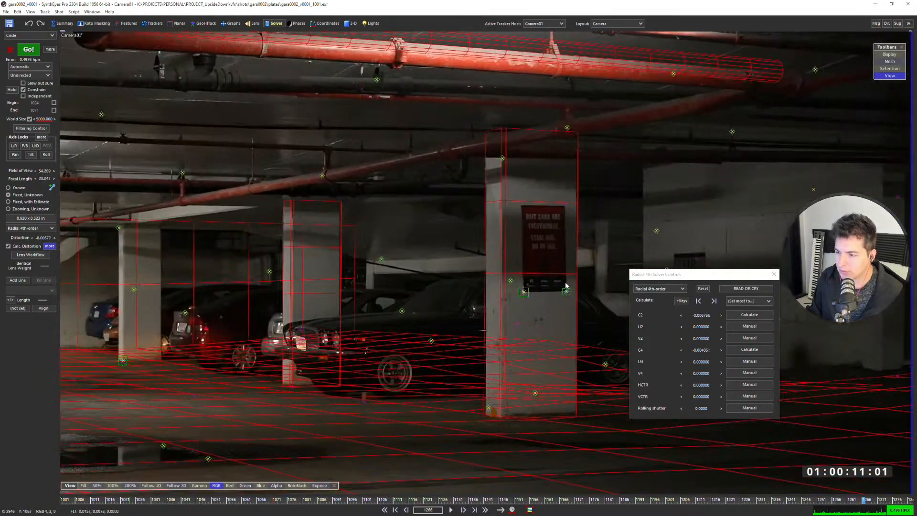
{"action": "scroll", "coordinate": [563, 293], "scroll_direction": "up", "scroll_amount": 5}
{"action": "scroll", "coordinate": [532, 291], "scroll_direction": "down", "scroll_amount": 3}
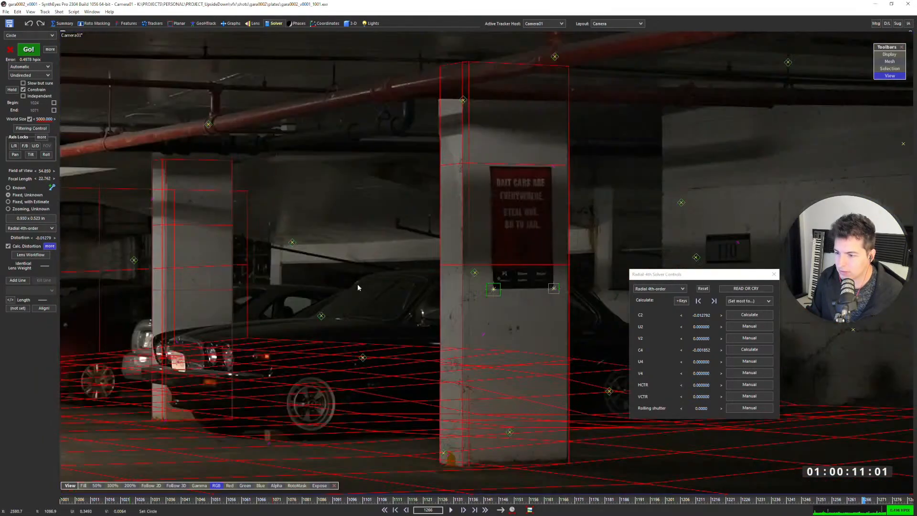
- Compare the last two solves at the pillar with the red sign by repeatedly undoing and redoing the solve
{"action": "middle_click_drag", "start_coordinate": [357, 285], "coordinate": [394, 270]}
{"action": "scroll", "coordinate": [518, 282], "scroll_direction": "up", "scroll_amount": 2}
{"action": "scroll", "coordinate": [519, 277], "scroll_direction": "up", "scroll_amount": 6}
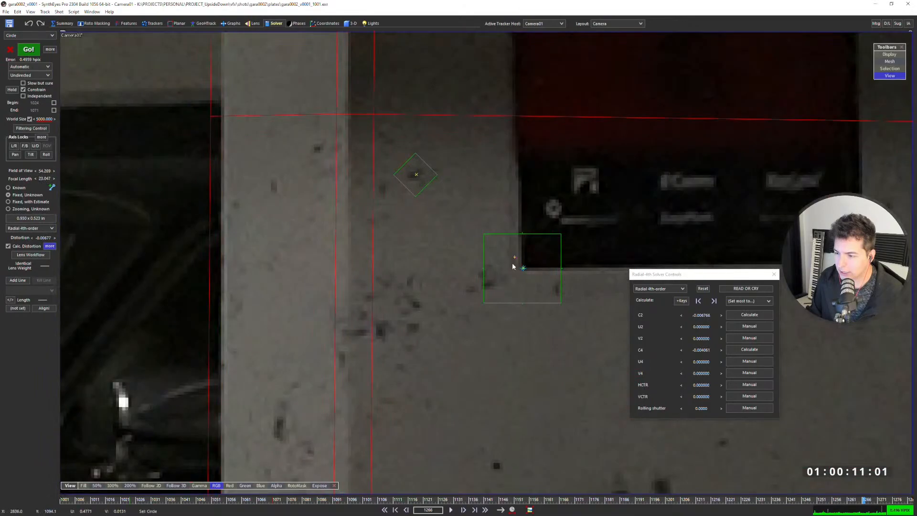
{"action": "middle_click_drag", "start_coordinate": [704, 227], "coordinate": [482, 187]}
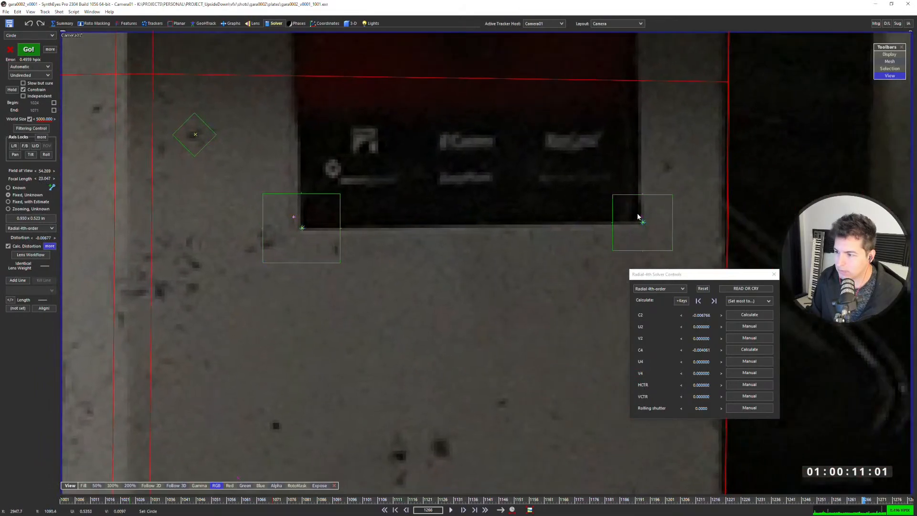
{"action": "key", "text": "ctrl+z"}
{"action": "key", "text": "ctrl+z"}
{"action": "key", "text": "ctrl+z"}
{"action": "key", "text": "ctrl+y"}
{"action": "key", "text": "ctrl+z"}
{"action": "scroll", "coordinate": [534, 232], "scroll_direction": "down", "scroll_amount": 8}
{"action": "key", "text": "ctrl+y"}
{"action": "key", "text": "ctrl+z"}
{"action": "middle_click_drag", "start_coordinate": [374, 255], "coordinate": [577, 267]}
{"action": "key", "text": "ctrl+y"}
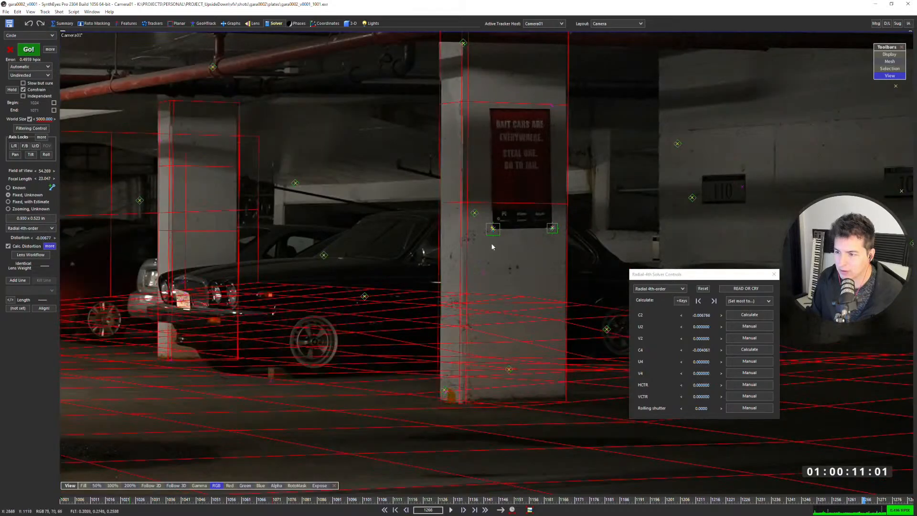
{"action": "key", "text": "ctrl+z"}
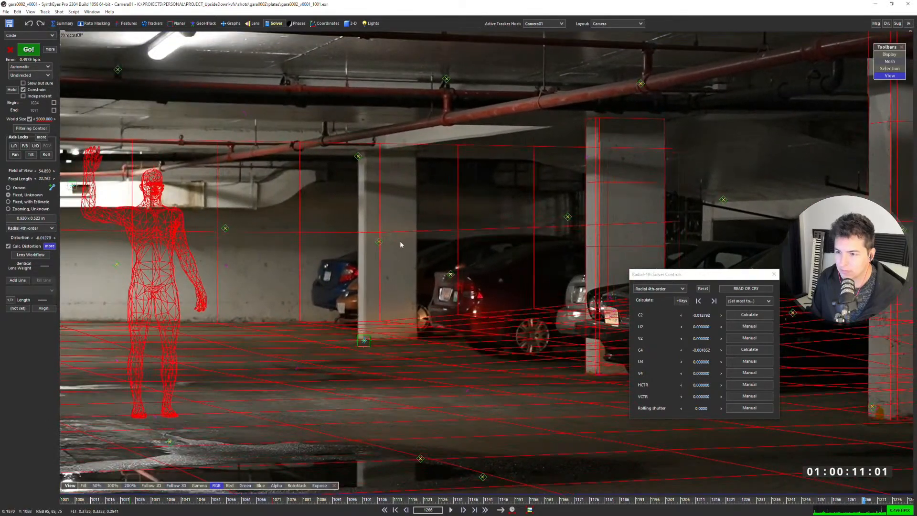
- Compare the mesh alignment of both solves around the parked cars, the rear pillars and the back wall by toggling undo and redo
{"action": "middle_click_drag", "start_coordinate": [375, 261], "coordinate": [654, 255]}
{"action": "key", "text": "ctrl+y"}
{"action": "key", "text": "ctrl+z"}
{"action": "middle_click_drag", "start_coordinate": [77, 277], "coordinate": [333, 225]}
{"action": "key", "text": "ctrl+y"}
{"action": "key", "text": "ctrl+z"}
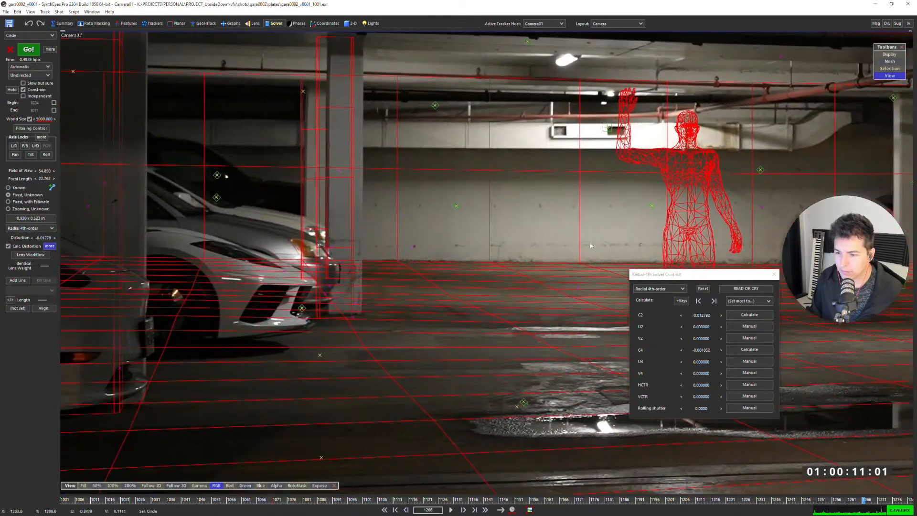
{"action": "middle_click_drag", "start_coordinate": [259, 215], "coordinate": [432, 252]}
{"action": "key", "text": "ctrl+y"}
{"action": "key", "text": "ctrl+z"}
{"action": "key", "text": "ctrl+y"}
{"action": "key", "text": "ctrl+z"}
{"action": "key", "text": "ctrl+y"}
{"action": "key", "text": "ctrl+z"}
- Compare both solves at the red ceiling pipe by redoing and undoing the last solve
{"action": "scroll", "coordinate": [285, 238], "scroll_direction": "down", "scroll_amount": 4}
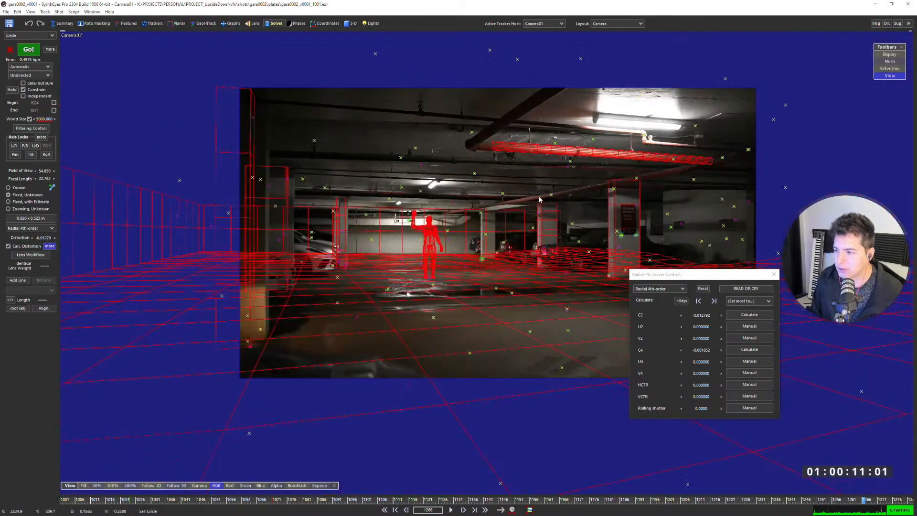
{"action": "middle_click_drag", "start_coordinate": [649, 209], "coordinate": [557, 227]}
{"action": "scroll", "coordinate": [510, 209], "scroll_direction": "up", "scroll_amount": 5}
{"action": "key", "text": "ctrl+y"}
{"action": "key", "text": "ctrl+z"}
{"action": "scroll", "coordinate": [510, 208], "scroll_direction": "down", "scroll_amount": 3}
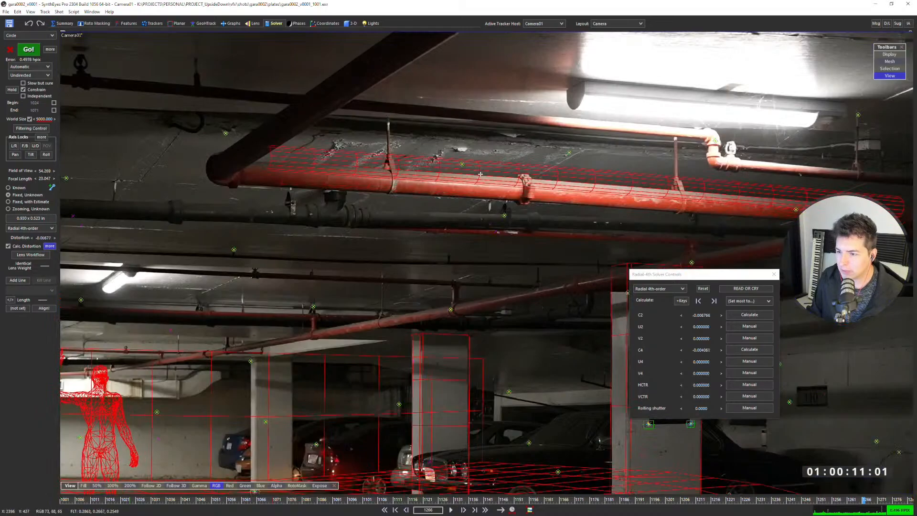
{"action": "middle_click_drag", "start_coordinate": [485, 230], "coordinate": [554, 175]}
{"action": "middle_click_drag", "start_coordinate": [413, 220], "coordinate": [449, 200]}
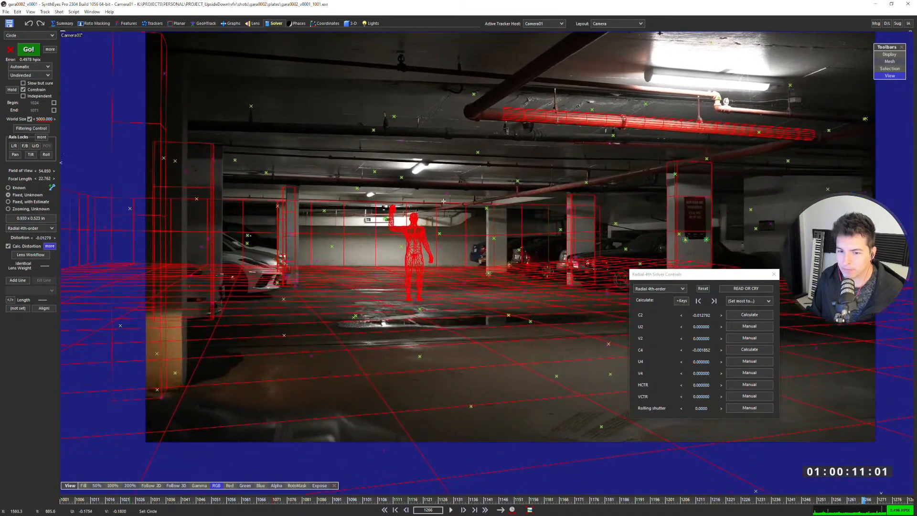
- Switch to the perspective view and look through Camera01
{"action": "key", "text": "7"}
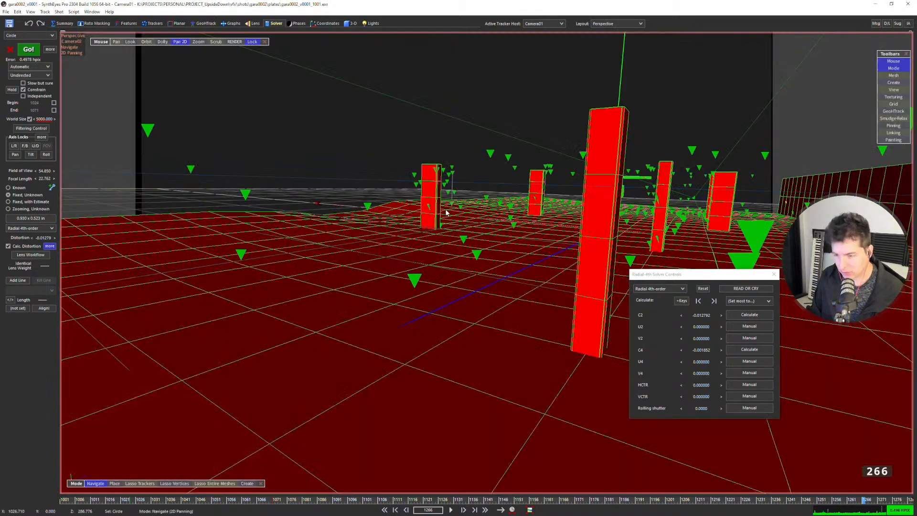
{"action": "key", "text": "5"}
{"action": "key", "text": "7"}
{"action": "scroll", "coordinate": [451, 195], "scroll_direction": "down", "scroll_amount": 3}
{"action": "right_click", "coordinate": [462, 205]}
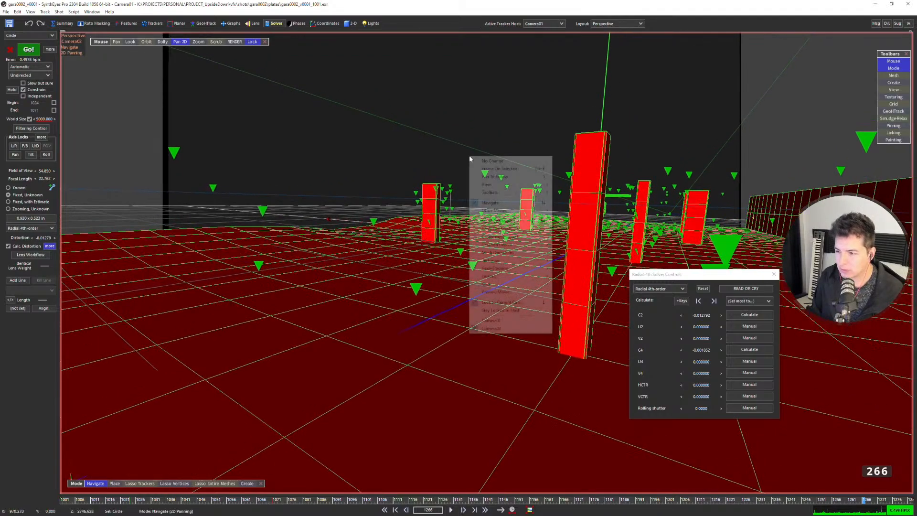
{"action": "left_click", "coordinate": [491, 320]}
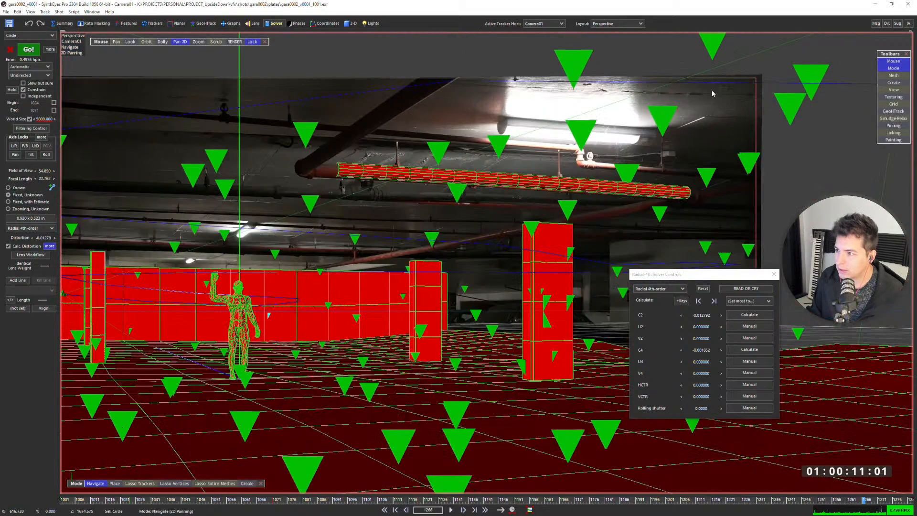
- Display the survey meshes as wireframe over the plate in the perspective view
{"action": "scroll", "coordinate": [790, 93], "scroll_direction": "up", "scroll_amount": 2}
{"action": "middle_click_drag", "start_coordinate": [789, 93], "coordinate": [623, 138]}
{"action": "scroll", "coordinate": [569, 148], "scroll_direction": "down", "scroll_amount": 3}
{"action": "middle_click_drag", "start_coordinate": [568, 148], "coordinate": [770, 108]}
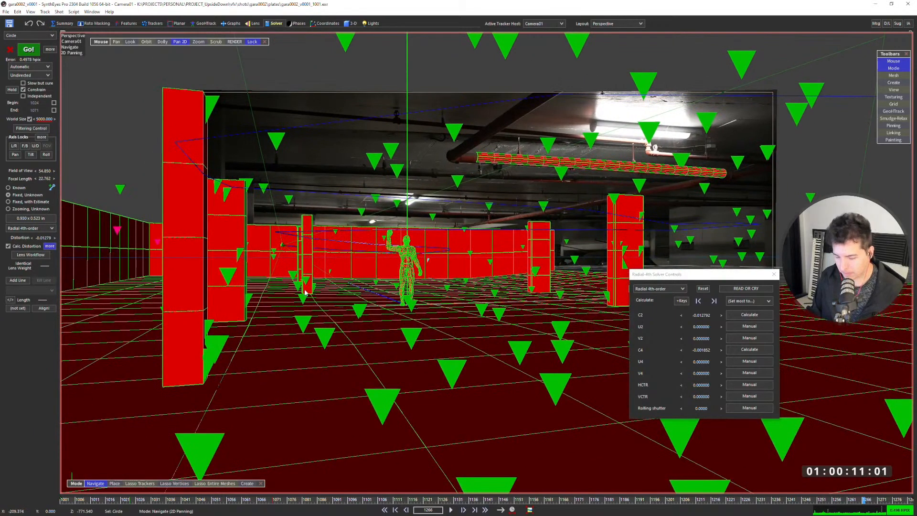
{"action": "key", "text": "w"}
{"action": "scroll", "coordinate": [314, 294], "scroll_direction": "up", "scroll_amount": 2}
{"action": "middle_click_drag", "start_coordinate": [314, 294], "coordinate": [258, 294]}
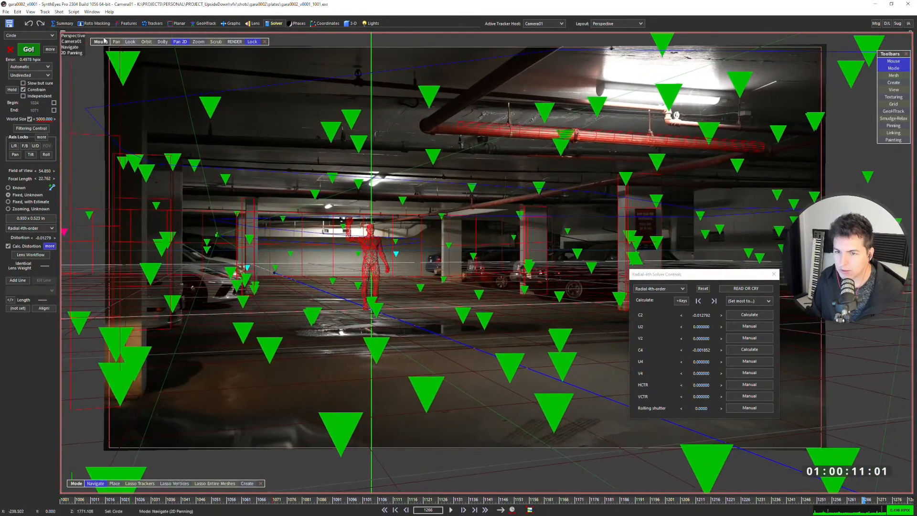
- Try world sizes of 1000 and 1500 to shrink the tracker markers
{"action": "left_click", "coordinate": [19, 12]}
{"action": "left_click", "coordinate": [19, 12]}
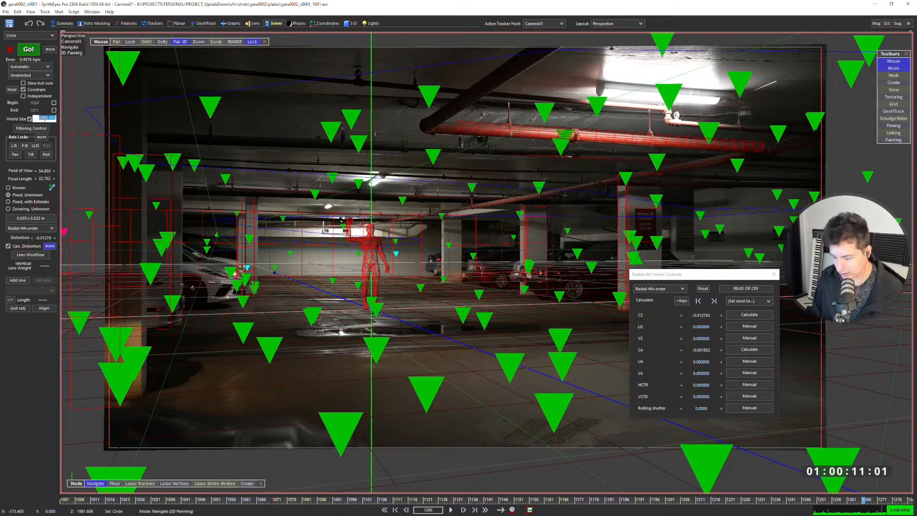
{"action": "key", "text": "Return"}
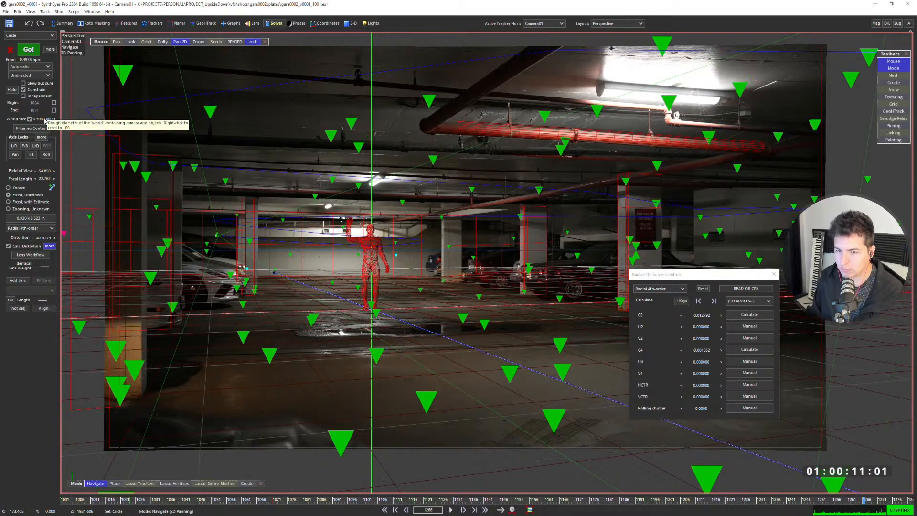
{"action": "double_click", "coordinate": [45, 119]}
{"action": "type", "text": "1000"}
{"action": "key", "text": "Return"}
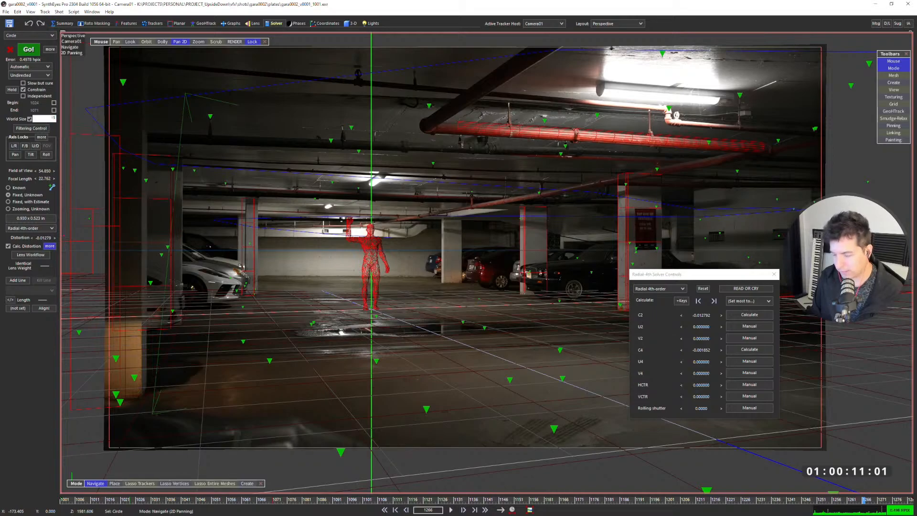
{"action": "type", "text": "00"}
{"action": "key", "text": "Return"}
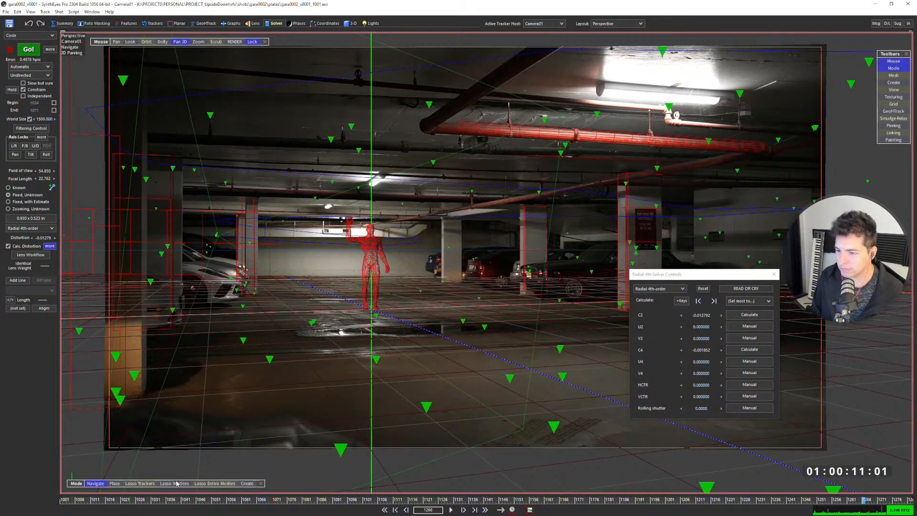
- Scrub to frame 1070 and examine the wireframe alignment with the pillars and cars
{"action": "left_click_drag", "start_coordinate": [396, 499], "coordinate": [273, 500]}
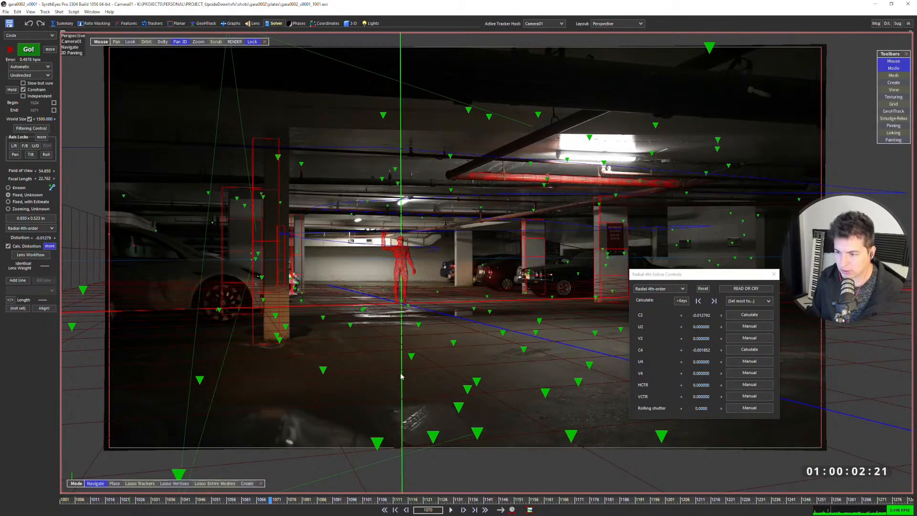
{"action": "scroll", "coordinate": [378, 285], "scroll_direction": "up", "scroll_amount": 3}
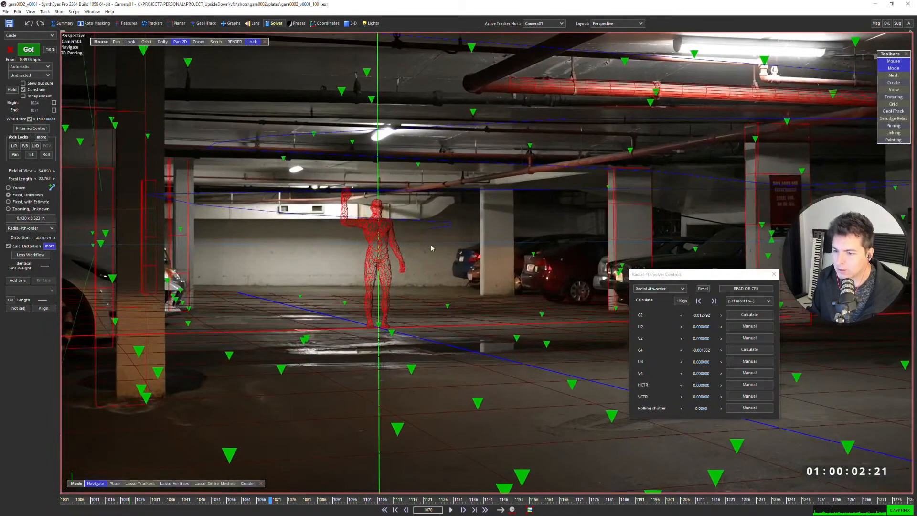
{"action": "left_click_drag", "start_coordinate": [45, 119], "coordinate": [103, 215]}
{"action": "key", "text": "ctrl+z"}
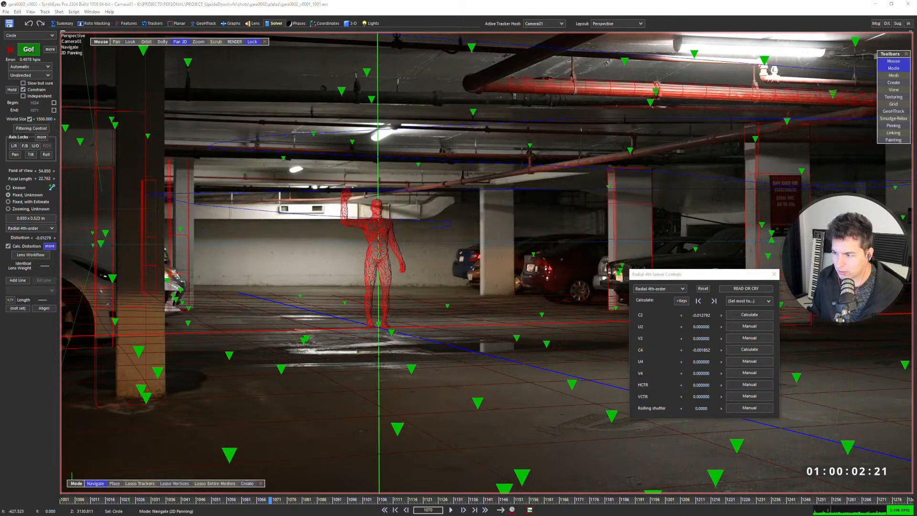
{"action": "scroll", "coordinate": [410, 241], "scroll_direction": "down", "scroll_amount": 3}
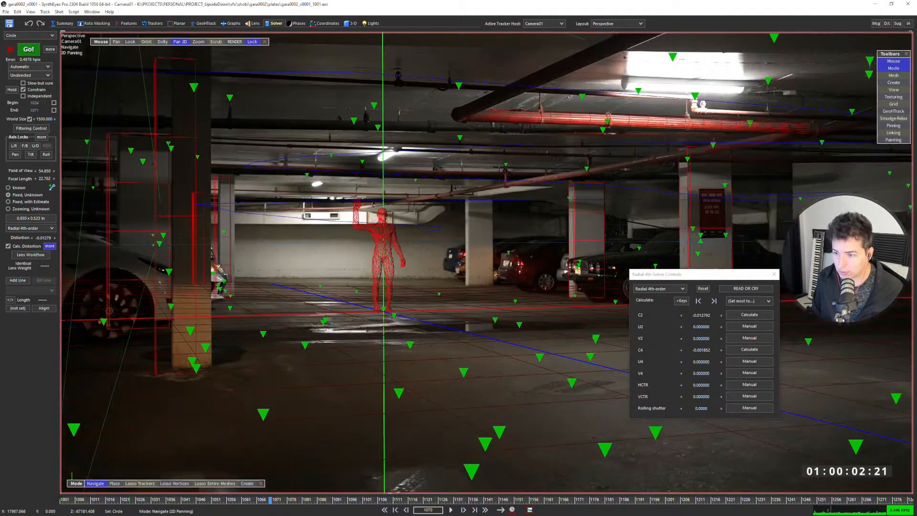
- Review the perspective window sizing values in the scene settings and close them
{"action": "left_click", "coordinate": [17, 11]}
{"action": "left_click", "coordinate": [60, 235]}
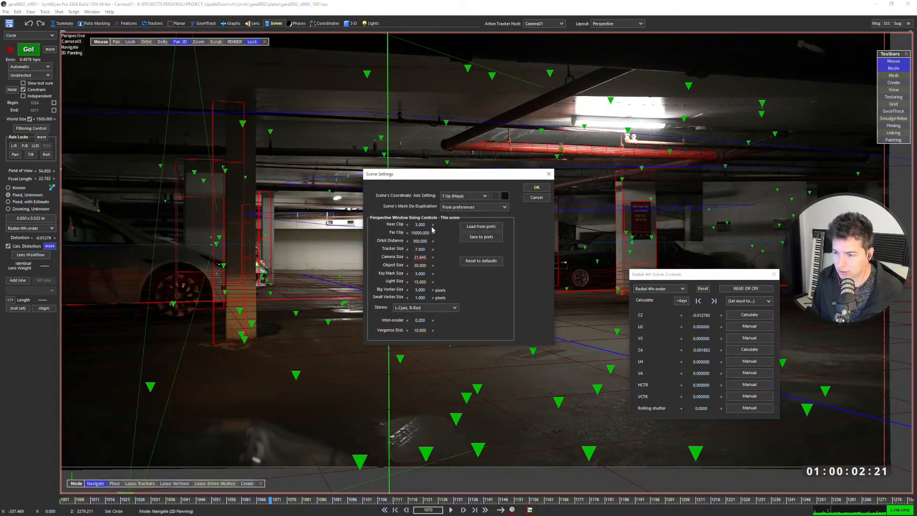
{"action": "left_click", "coordinate": [536, 187]}
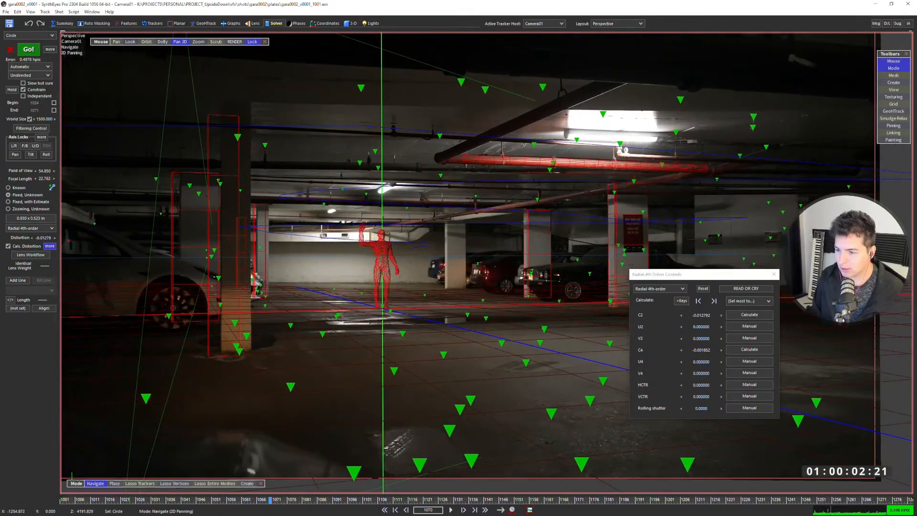
- Set the world size to 2000 and scrub through the shot to frame 1201
{"action": "key", "text": "space"}
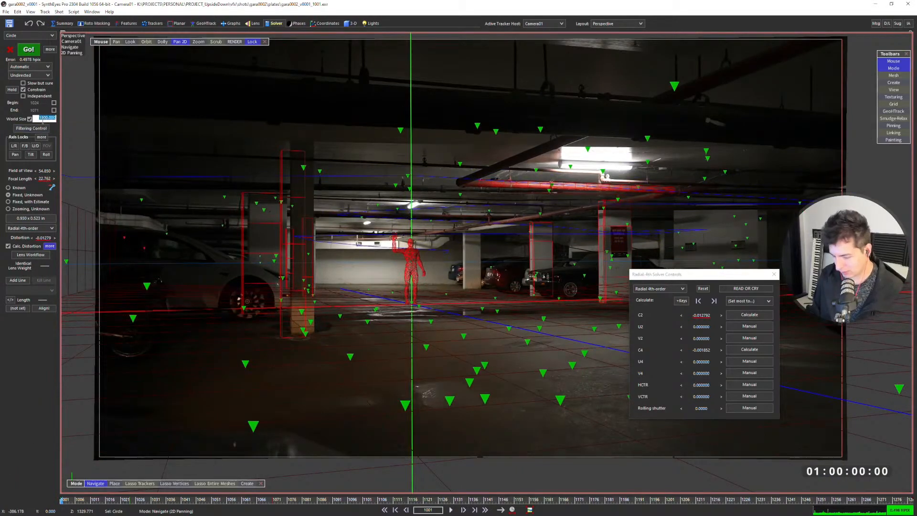
{"action": "left_click_drag", "start_coordinate": [368, 504], "coordinate": [621, 503]}
{"action": "left_click_drag", "start_coordinate": [598, 468], "coordinate": [668, 473]}
{"action": "left_click_drag", "start_coordinate": [163, 377], "coordinate": [287, 339]}
- Return to the camera view, clear the selection and examine the mesh offset at the orange pillar's base
{"action": "key", "text": "F1"}
{"action": "scroll", "coordinate": [287, 343], "scroll_direction": "up", "scroll_amount": 8}
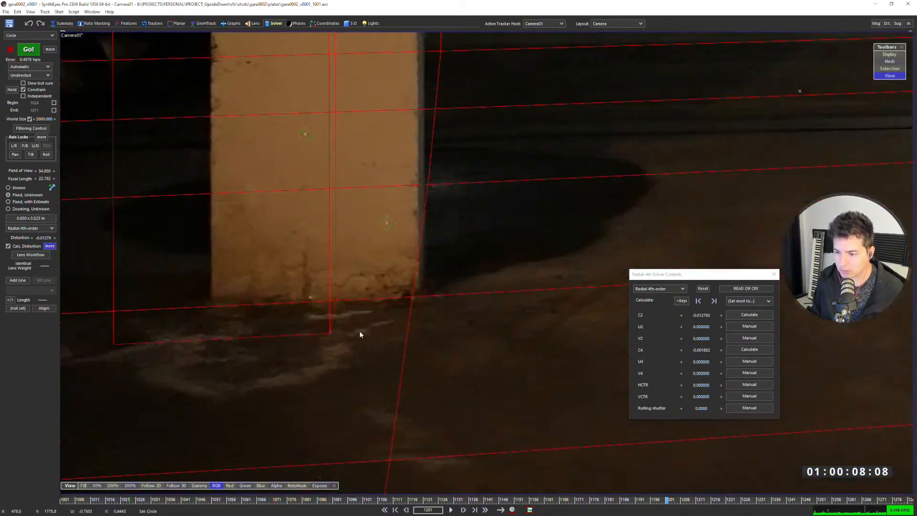
{"action": "left_click", "coordinate": [415, 305]}
{"action": "scroll", "coordinate": [412, 296], "scroll_direction": "up", "scroll_amount": 2}
{"action": "scroll", "coordinate": [424, 270], "scroll_direction": "down", "scroll_amount": 4}
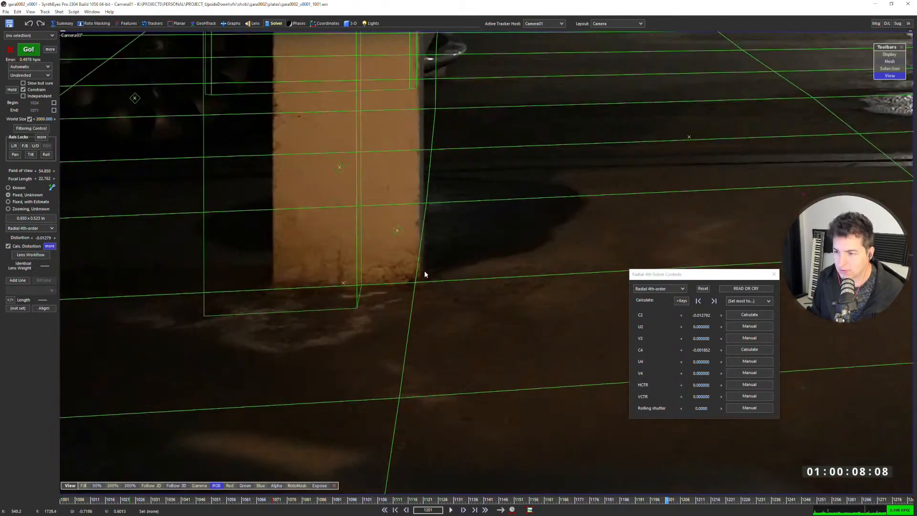
{"action": "scroll", "coordinate": [407, 259], "scroll_direction": "up", "scroll_amount": 2}
{"action": "middle_click_drag", "start_coordinate": [407, 263], "coordinate": [405, 276]}
{"action": "scroll", "coordinate": [345, 352], "scroll_direction": "up", "scroll_amount": 3}
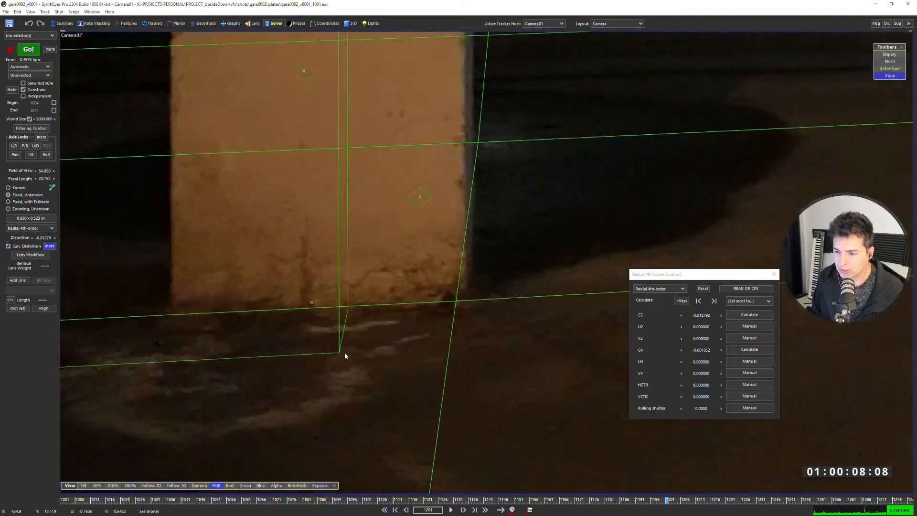
{"action": "scroll", "coordinate": [406, 337], "scroll_direction": "down", "scroll_amount": 2}
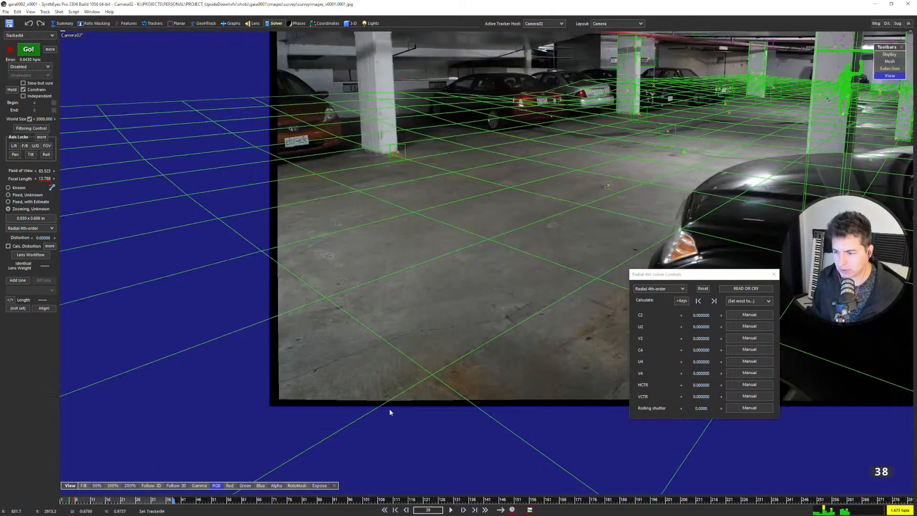
- Examine the pillar-base corner tracker against the mesh on frames 8 and 10 of Camera02's survey images
{"action": "left_click", "coordinate": [82, 500]}
{"action": "scroll", "coordinate": [506, 243], "scroll_direction": "up", "scroll_amount": 6}
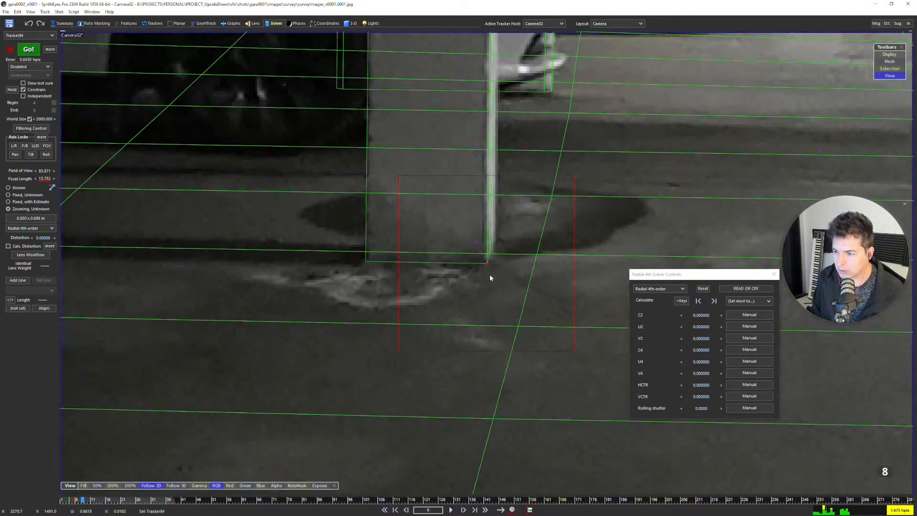
{"action": "scroll", "coordinate": [489, 274], "scroll_direction": "up", "scroll_amount": 3}
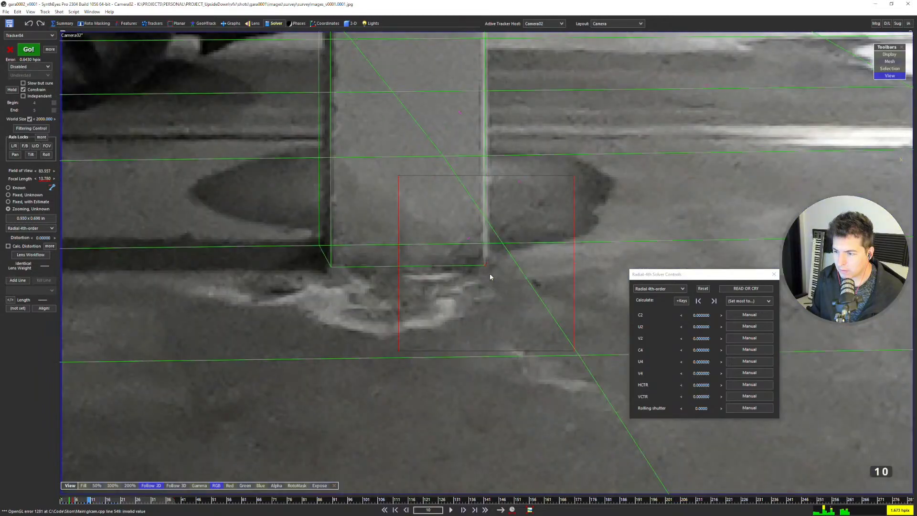
{"action": "scroll", "coordinate": [490, 269], "scroll_direction": "down", "scroll_amount": 1}
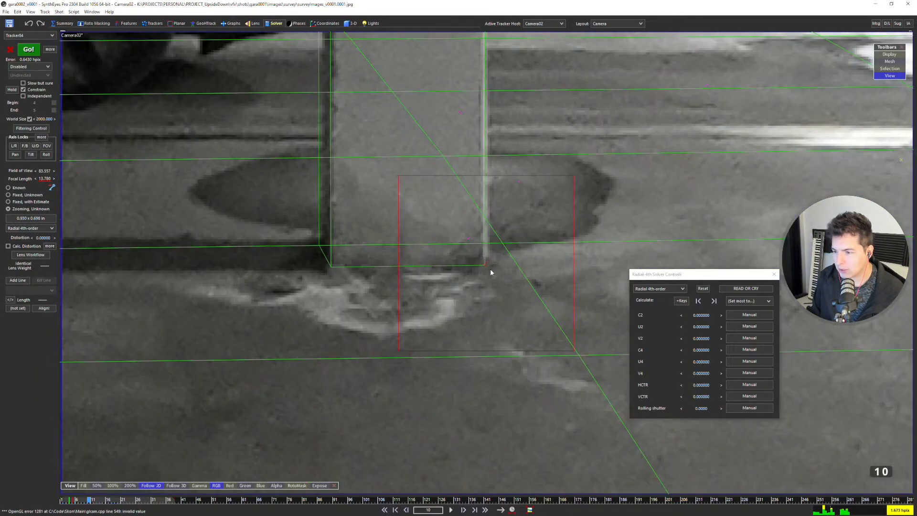
{"action": "scroll", "coordinate": [488, 264], "scroll_direction": "up", "scroll_amount": 4, "text": "ctrl"}
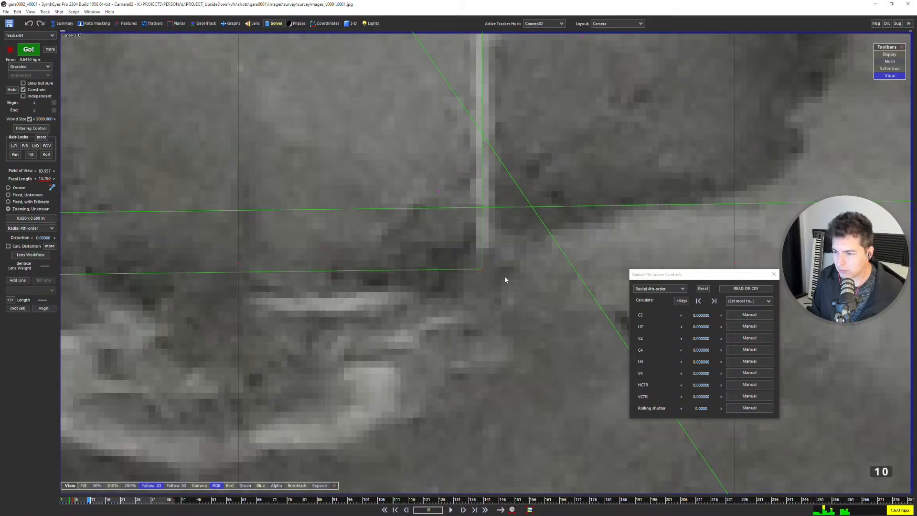
{"action": "scroll", "coordinate": [490, 268], "scroll_direction": "down", "scroll_amount": 5, "text": "ctrl"}
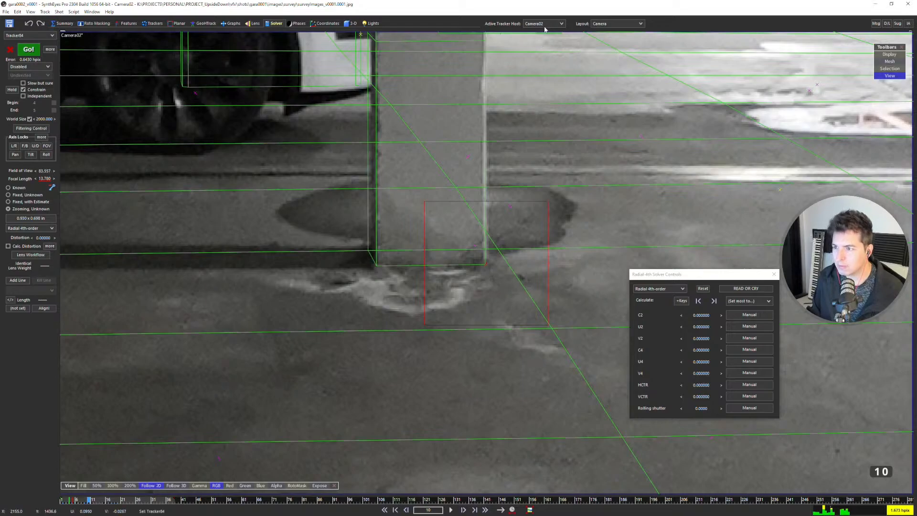
- Make Camera01 the active tracker host and examine the same pillar's base corner on the plate
{"action": "left_click", "coordinate": [545, 24]}
{"action": "left_click", "coordinate": [539, 31]}
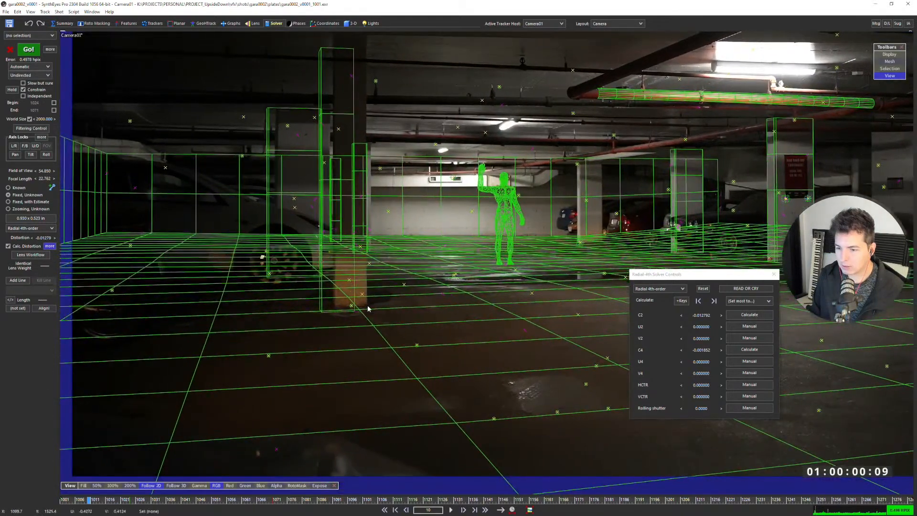
{"action": "scroll", "coordinate": [368, 308], "scroll_direction": "up", "scroll_amount": 8, "text": "ctrl"}
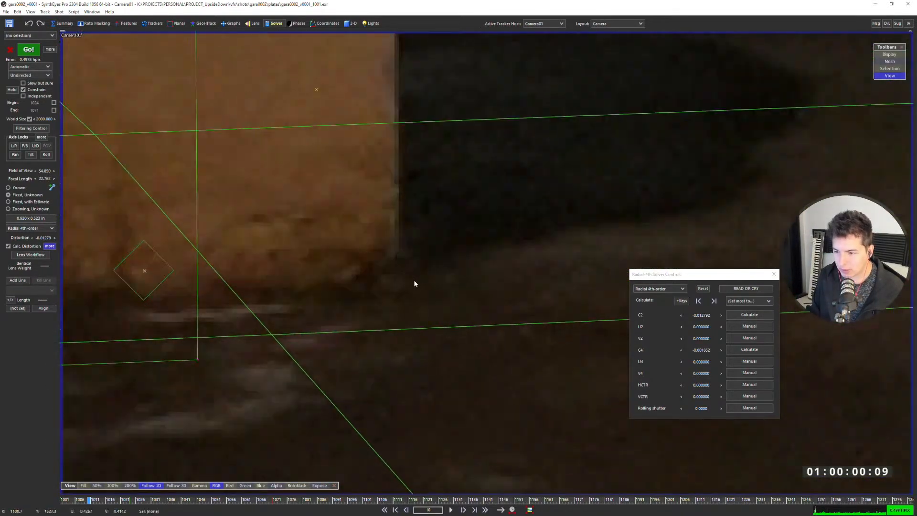
- Try a small tracker on the orange pillar's lower outer edge at frame 1087, offsetting its pattern area onto the pillar surface
{"action": "scroll", "coordinate": [400, 267], "scroll_direction": "down", "scroll_amount": 8, "text": "ctrl"}
{"action": "key", "text": "space"}
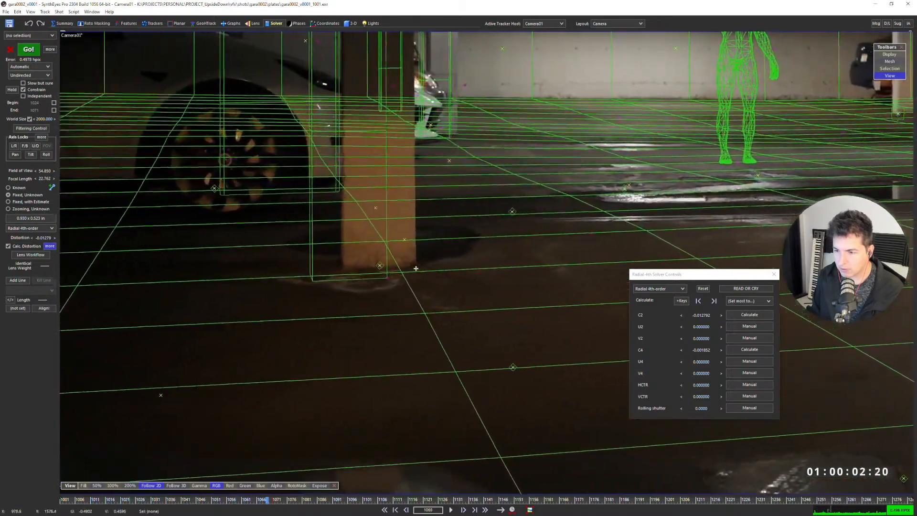
{"action": "key", "text": "space"}
{"action": "scroll", "coordinate": [391, 272], "scroll_direction": "up", "scroll_amount": 6, "text": "ctrl"}
{"action": "scroll", "coordinate": [399, 280], "scroll_direction": "up", "scroll_amount": 2, "text": "ctrl"}
{"action": "middle_click_drag", "start_coordinate": [399, 277], "coordinate": [482, 281]}
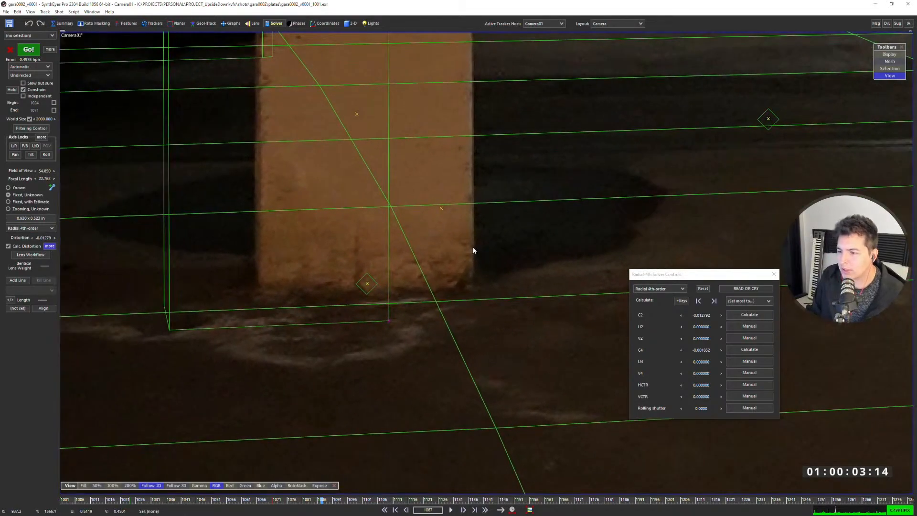
{"action": "key", "text": "F2"}
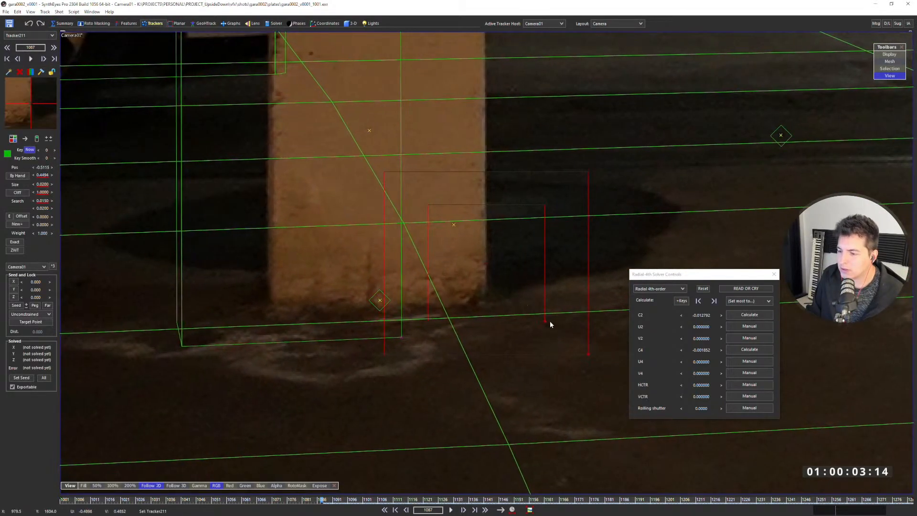
{"action": "left_click_drag", "start_coordinate": [548, 321], "coordinate": [481, 167]}
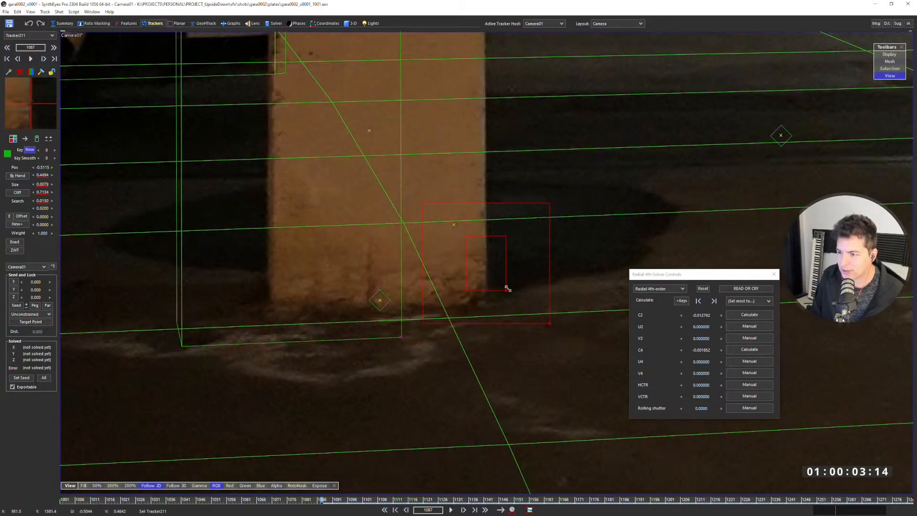
{"action": "left_click", "coordinate": [19, 224]}
{"action": "left_click_drag", "start_coordinate": [453, 224], "coordinate": [438, 225]}
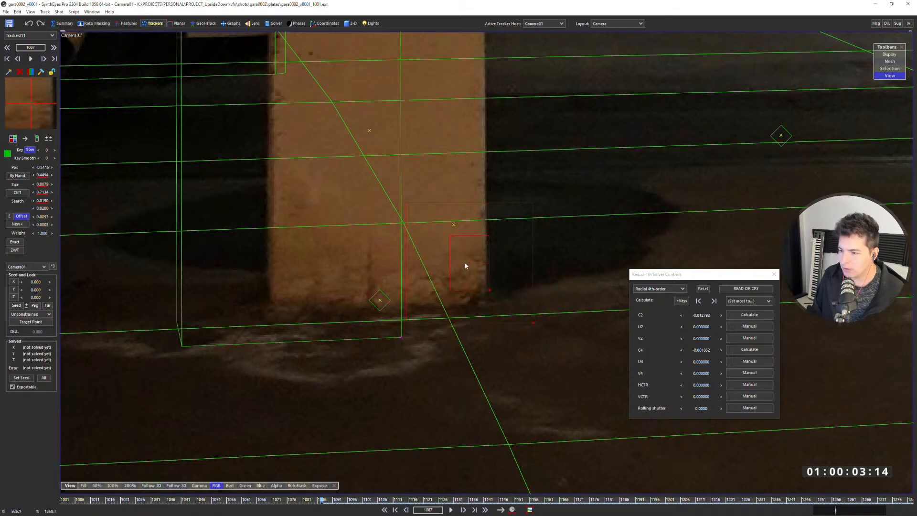
{"action": "left_click_drag", "start_coordinate": [488, 280], "coordinate": [489, 292]}
{"action": "key", "text": "5"}
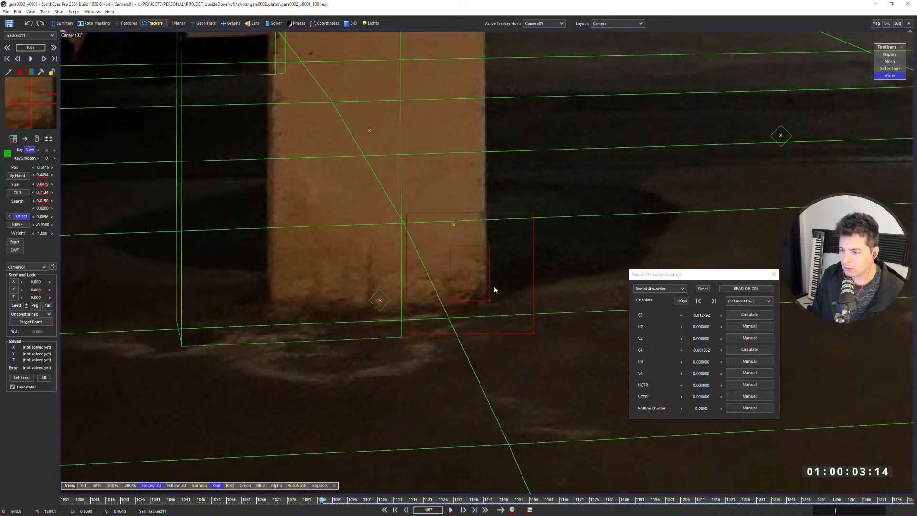
- Try tracking that pillar-edge point forward and backward through the shot and play back how well it holds
{"action": "key", "text": "space"}
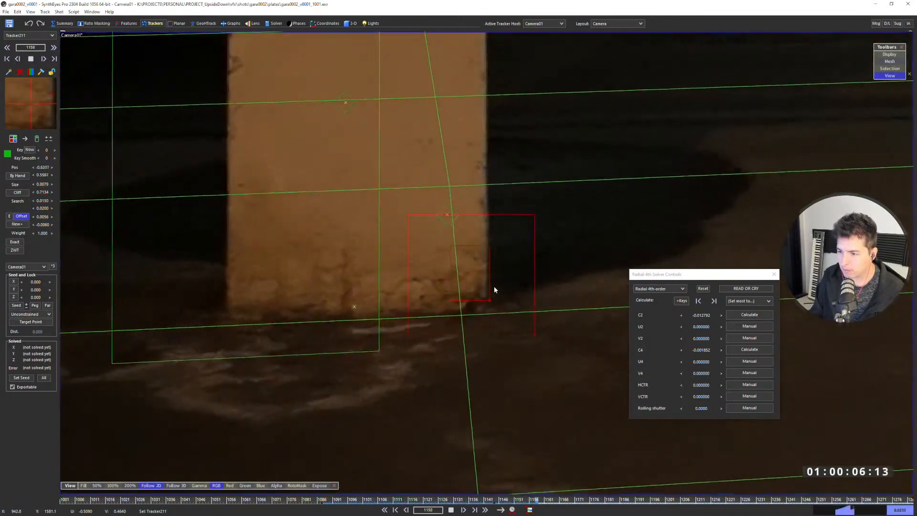
{"action": "key", "text": "space"}
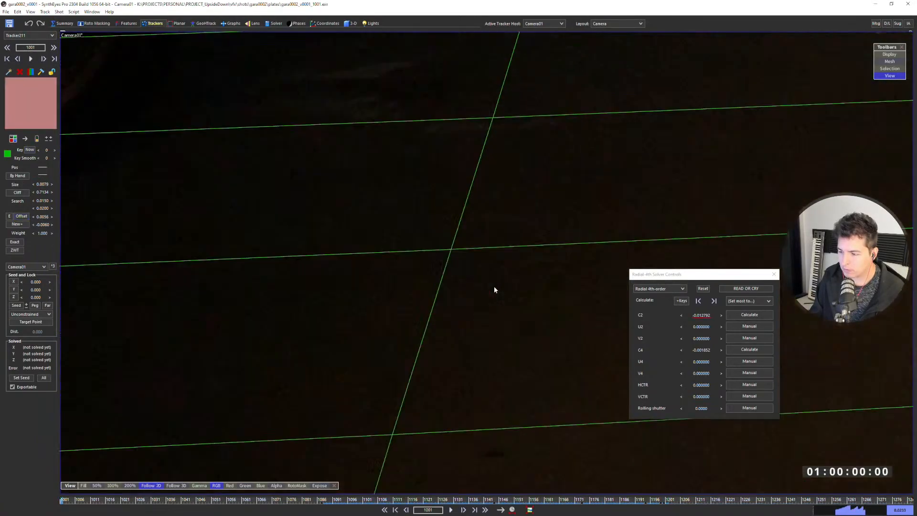
{"action": "key", "text": "space"}
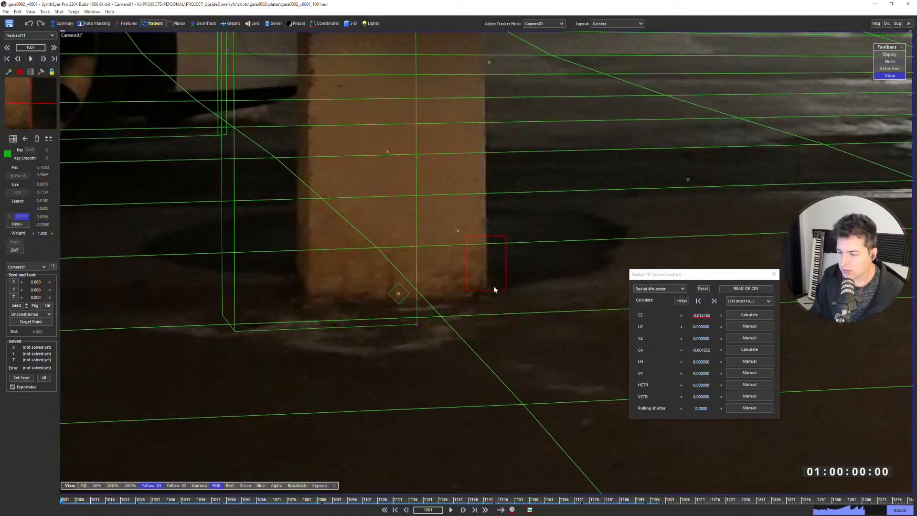
{"action": "key", "text": "space"}
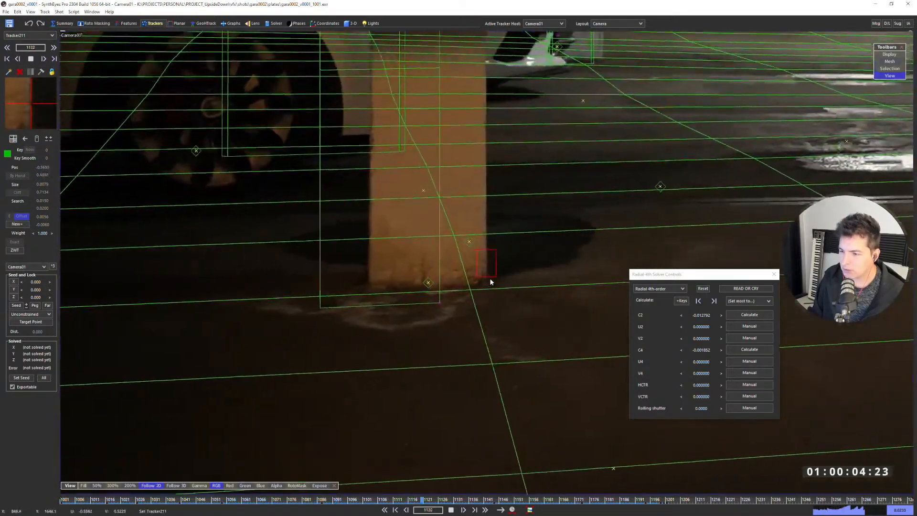
{"action": "key", "text": "space"}
- Add a tracker on the pillar's lower outer edge at frame 1161, shrink its pattern area and offset it onto the pillar surface
{"action": "scroll", "coordinate": [486, 270], "scroll_direction": "up", "scroll_amount": 3}
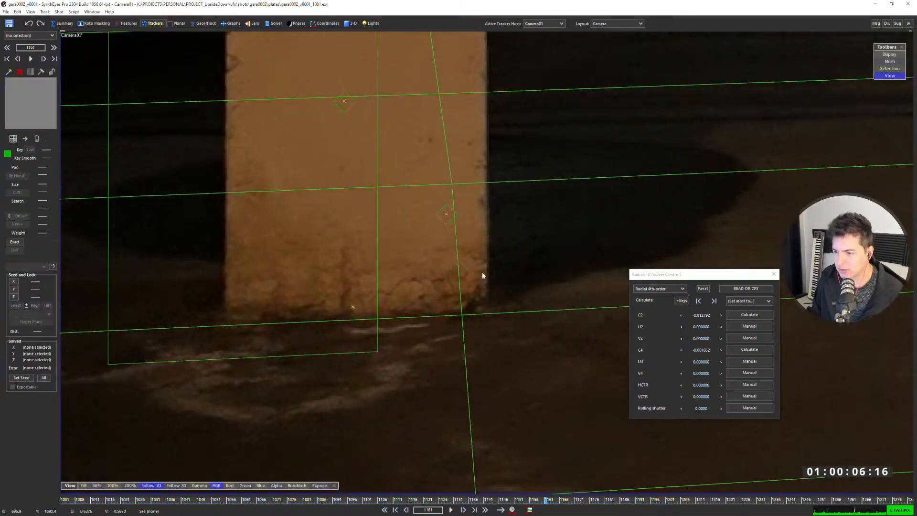
{"action": "left_click", "coordinate": [485, 265]}
{"action": "mouse_move", "coordinate": [488, 286]}
{"action": "left_mouse_down"}
{"action": "mouse_move", "coordinate": [488, 295]}
{"action": "mouse_move", "coordinate": [503, 285]}
{"action": "mouse_move", "coordinate": [498, 278]}
{"action": "left_mouse_up"}
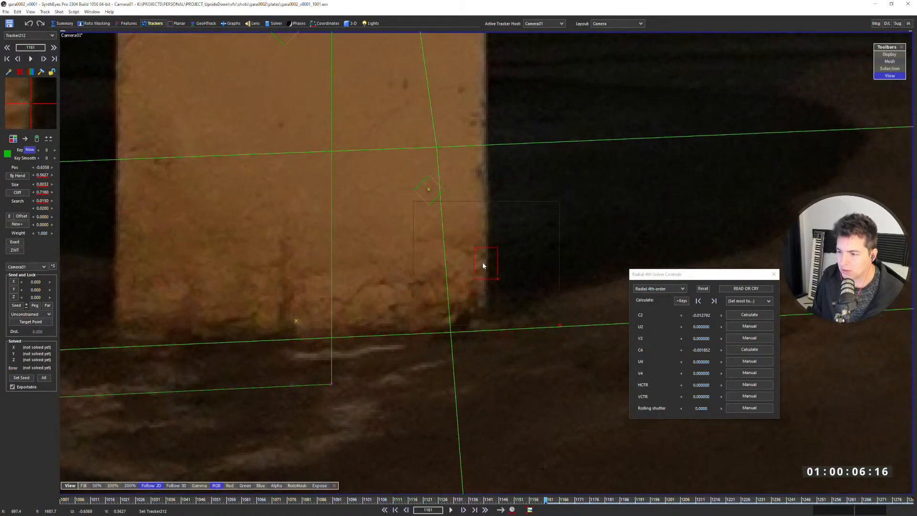
{"action": "left_click", "coordinate": [22, 216]}
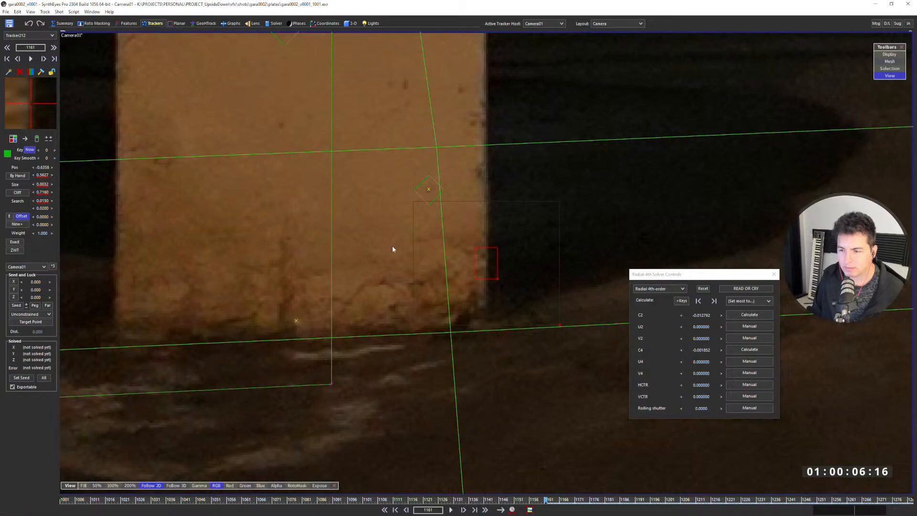
{"action": "left_click_drag", "start_coordinate": [498, 263], "coordinate": [471, 264]}
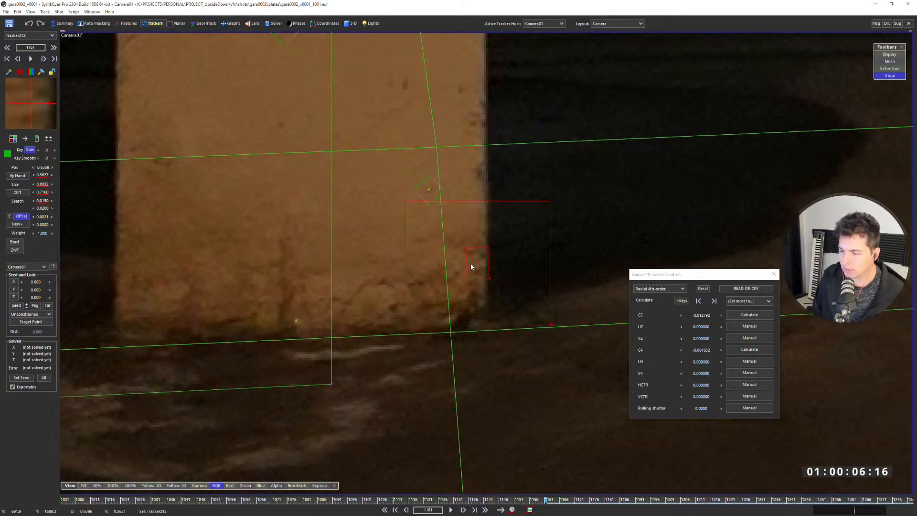
- Track the new pillar-edge tracker forward in stages to frame 1273, checking its position along the way
{"action": "key", "text": "space"}
{"action": "key", "text": "d"}
{"action": "key", "text": "d"}
{"action": "key", "text": "s"}
{"action": "key", "text": "s"}
{"action": "key", "text": "s"}
{"action": "key", "text": "a"}
{"action": "key", "text": "space"}
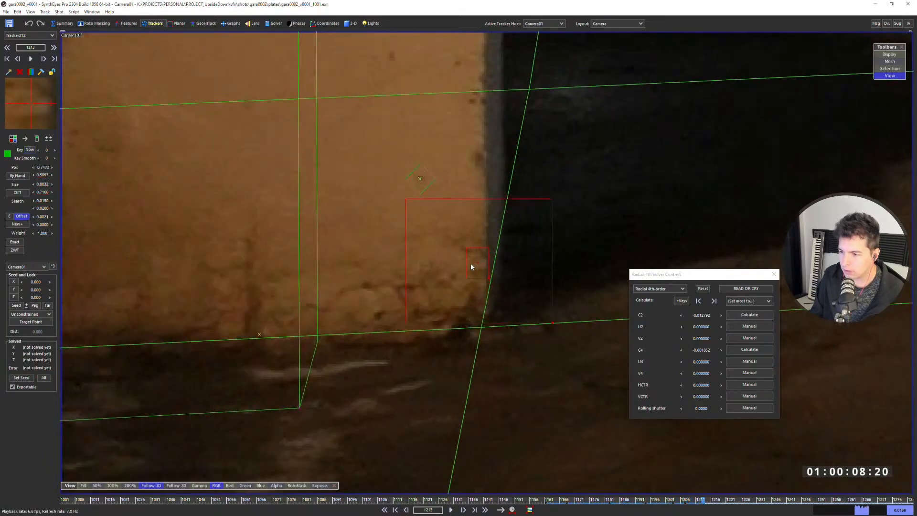
{"action": "key", "text": "d"}
{"action": "key", "text": "d"}
{"action": "key", "text": "d"}
{"action": "key", "text": "space"}
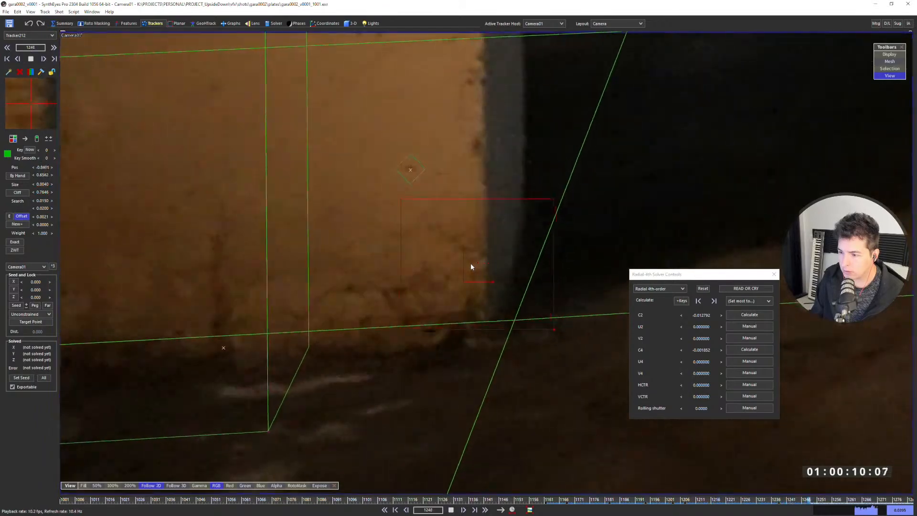
{"action": "key", "text": "space"}
{"action": "key", "text": "d"}
{"action": "key", "text": "d"}
{"action": "key", "text": "d"}
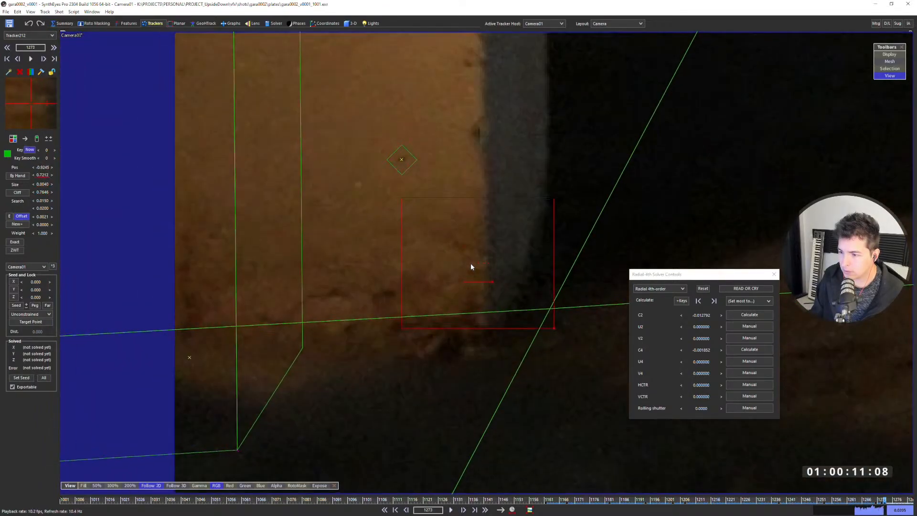
- Return to the tracker's starting frame and track it backward to the beginning of the shot
{"action": "key", "text": "shift+a"}
{"action": "key", "text": "f"}
{"action": "key", "text": "space"}
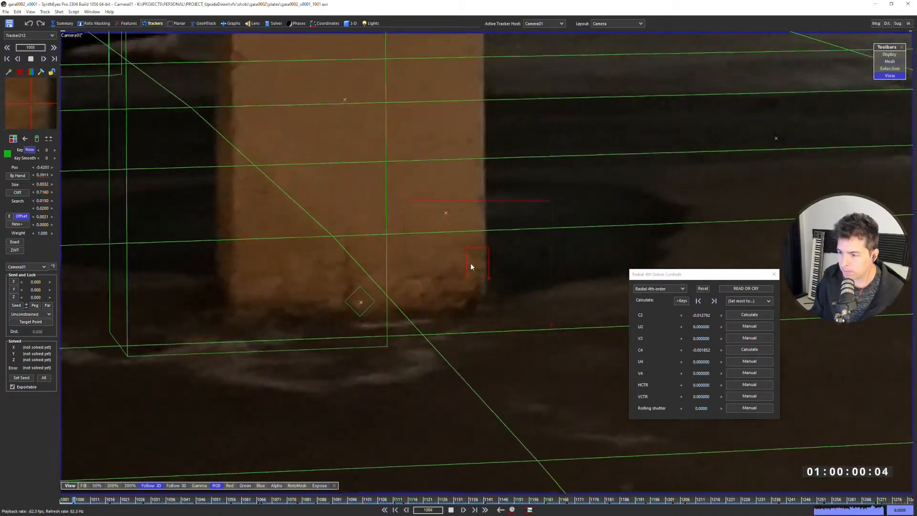
- At frame 1164, place the tracker's seed point on the pillar mesh's matching vertical edge in the perspective view
{"action": "scroll", "coordinate": [471, 267], "scroll_direction": "down", "scroll_amount": 3}
{"action": "left_click_drag", "start_coordinate": [257, 501], "coordinate": [554, 477]}
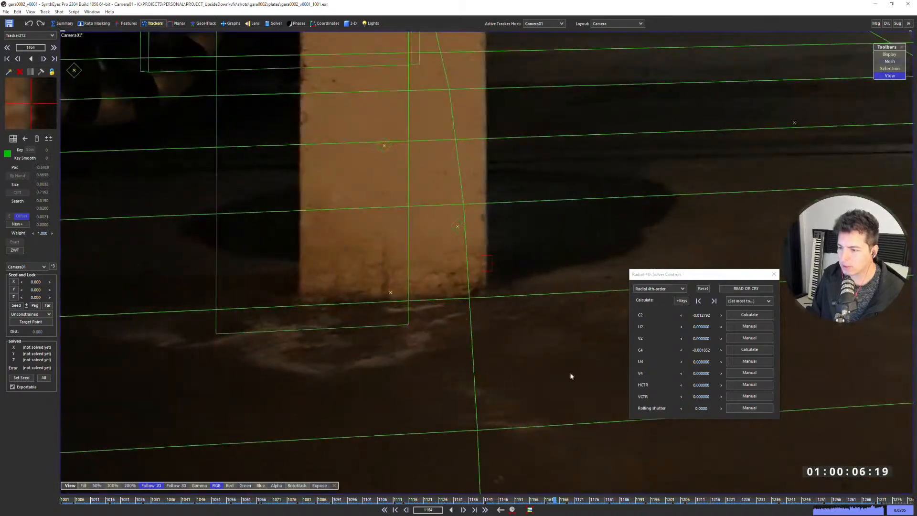
{"action": "scroll", "coordinate": [522, 210], "scroll_direction": "down", "scroll_amount": 3}
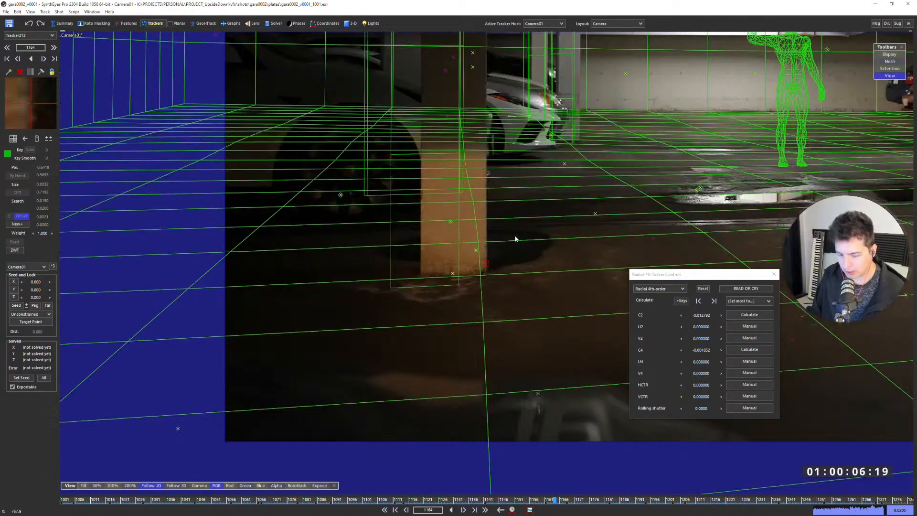
{"action": "scroll", "coordinate": [515, 238], "scroll_direction": "down", "scroll_amount": 3}
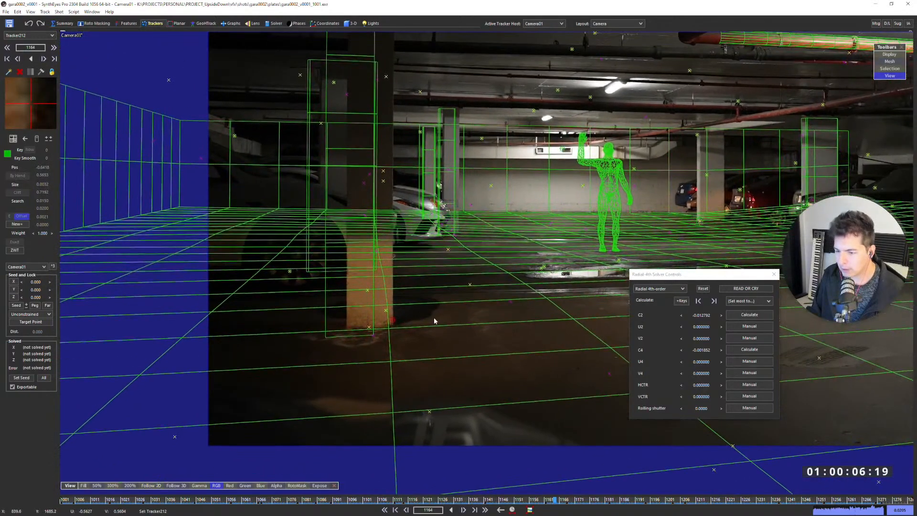
{"action": "key", "text": "8"}
{"action": "scroll", "coordinate": [335, 304], "scroll_direction": "up", "scroll_amount": 5}
{"action": "middle_click_drag", "start_coordinate": [317, 395], "coordinate": [389, 320]}
{"action": "scroll", "coordinate": [390, 323], "scroll_direction": "up", "scroll_amount": 5}
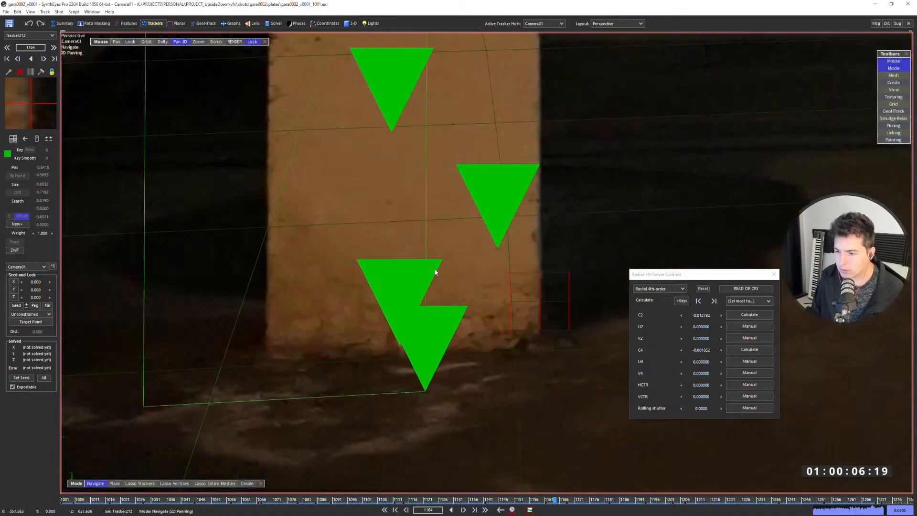
{"action": "left_click", "coordinate": [115, 483]}
{"action": "mouse_move", "coordinate": [412, 217]}
{"action": "left_mouse_down"}
{"action": "mouse_move", "coordinate": [400, 227]}
{"action": "mouse_move", "coordinate": [337, 169]}
{"action": "mouse_move", "coordinate": [174, 385]}
{"action": "mouse_move", "coordinate": [396, 354]}
{"action": "mouse_move", "coordinate": [433, 258]}
{"action": "mouse_move", "coordinate": [427, 246]}
{"action": "mouse_move", "coordinate": [424, 281]}
{"action": "left_mouse_up"}
{"action": "scroll", "coordinate": [416, 213], "scroll_direction": "up", "scroll_amount": 6}
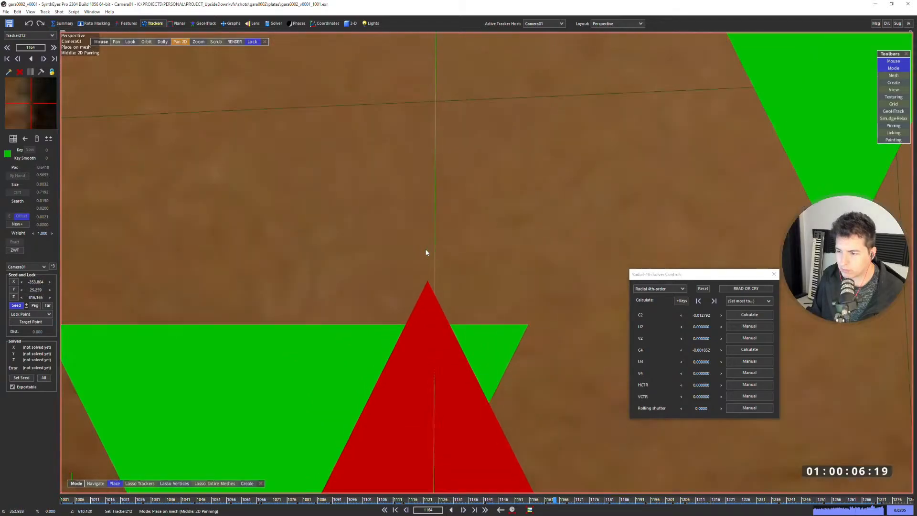
{"action": "scroll", "coordinate": [438, 237], "scroll_direction": "down", "scroll_amount": 8}
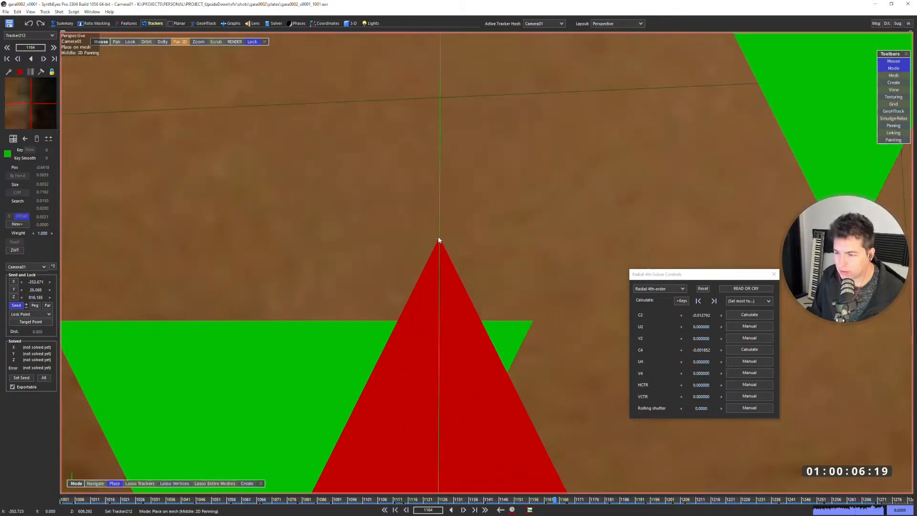
- Change the pillar-edge tracker's constraint from Lock Point to Any Y Axis
{"action": "scroll", "coordinate": [436, 235], "scroll_direction": "down", "scroll_amount": 2}
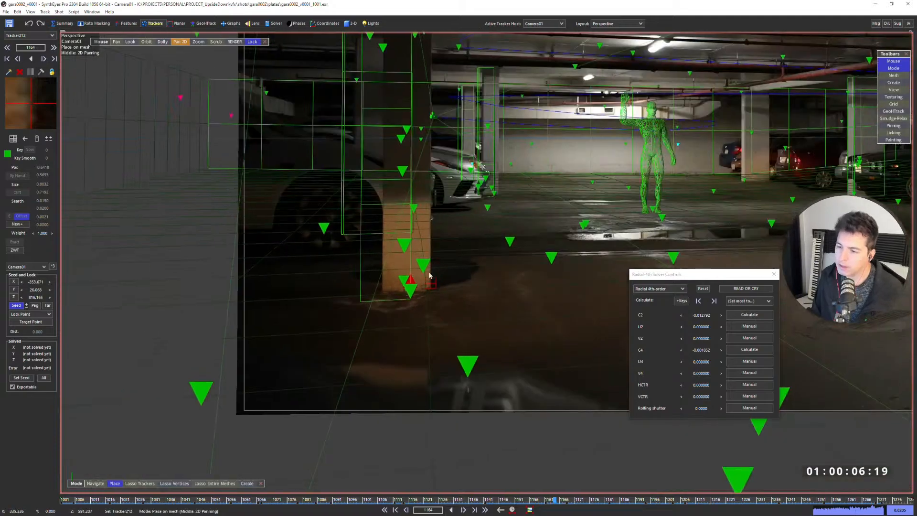
{"action": "scroll", "coordinate": [402, 268], "scroll_direction": "up", "scroll_amount": 6}
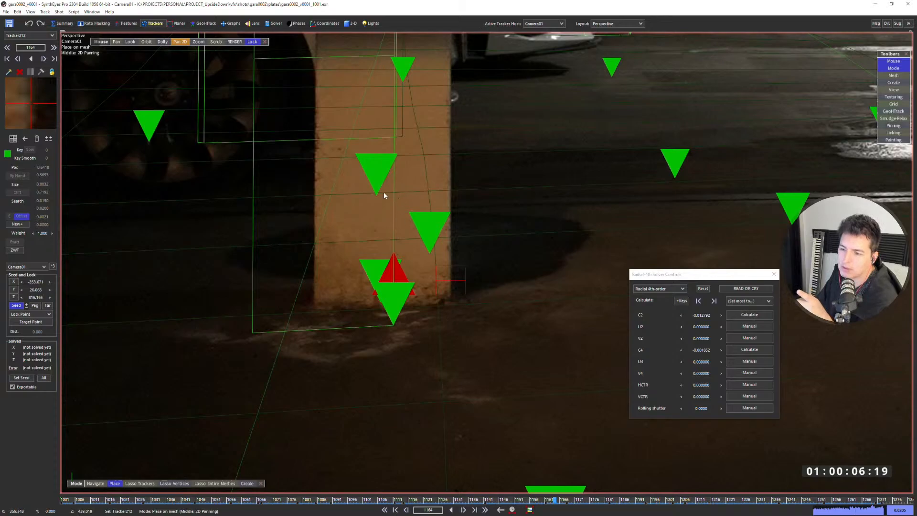
{"action": "left_click", "coordinate": [32, 315]}
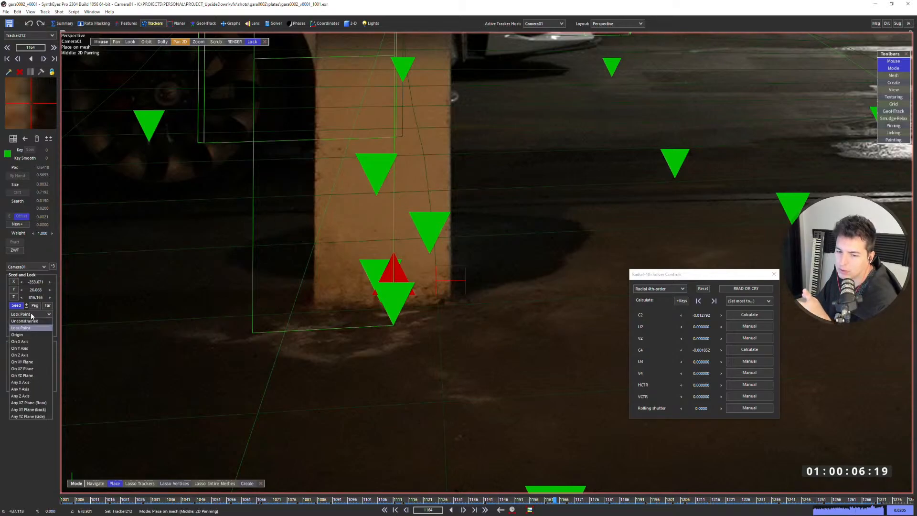
{"action": "left_click", "coordinate": [30, 385]}
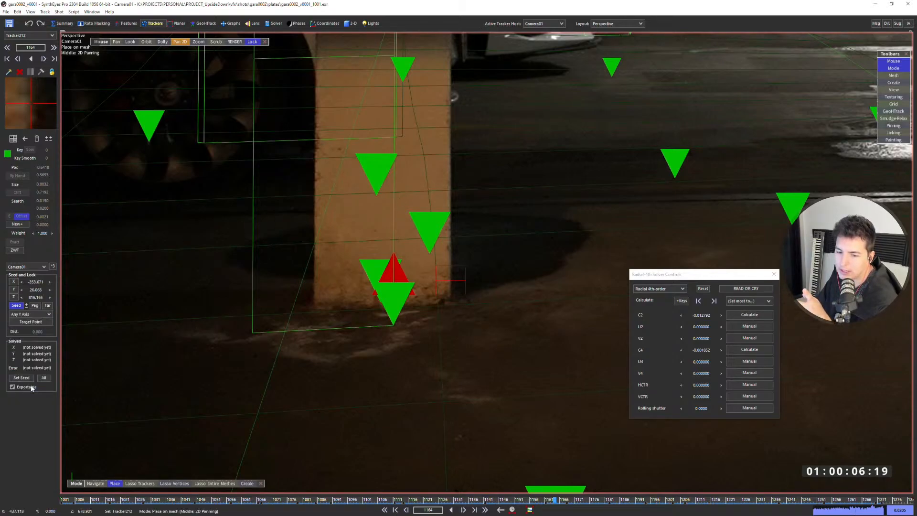
- Solve the scene again with the new constraint, accept the result and check the pillar mesh against the plate
{"action": "scroll", "coordinate": [460, 227], "scroll_direction": "down", "scroll_amount": 5}
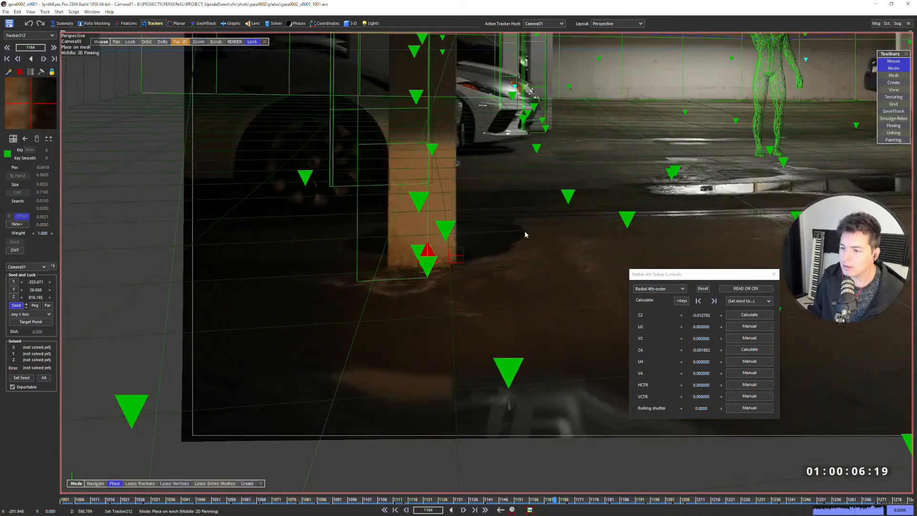
{"action": "scroll", "coordinate": [527, 233], "scroll_direction": "down", "scroll_amount": 3}
{"action": "key", "text": "shift+g"}
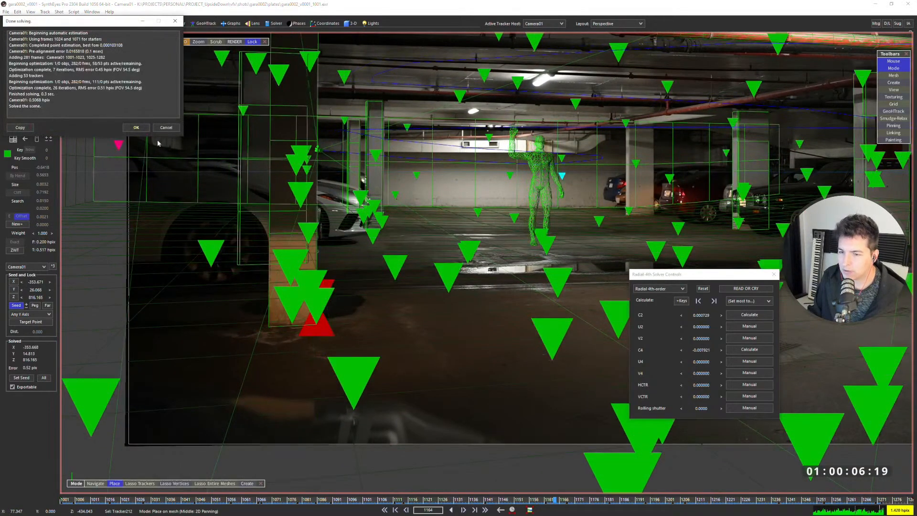
{"action": "left_click", "coordinate": [137, 128]}
{"action": "scroll", "coordinate": [359, 312], "scroll_direction": "up", "scroll_amount": 8}
{"action": "scroll", "coordinate": [354, 216], "scroll_direction": "down", "scroll_amount": 8}
- Reduce the perspective tracker size in the scene settings and examine the pillar-base trackers against the mesh edge
{"action": "left_click", "coordinate": [17, 11]}
{"action": "left_click", "coordinate": [38, 235]}
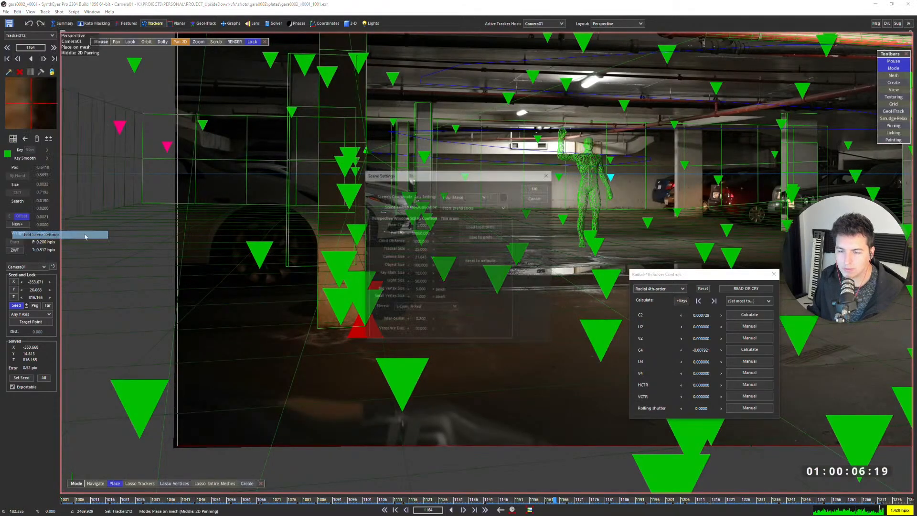
{"action": "double_click", "coordinate": [420, 249]}
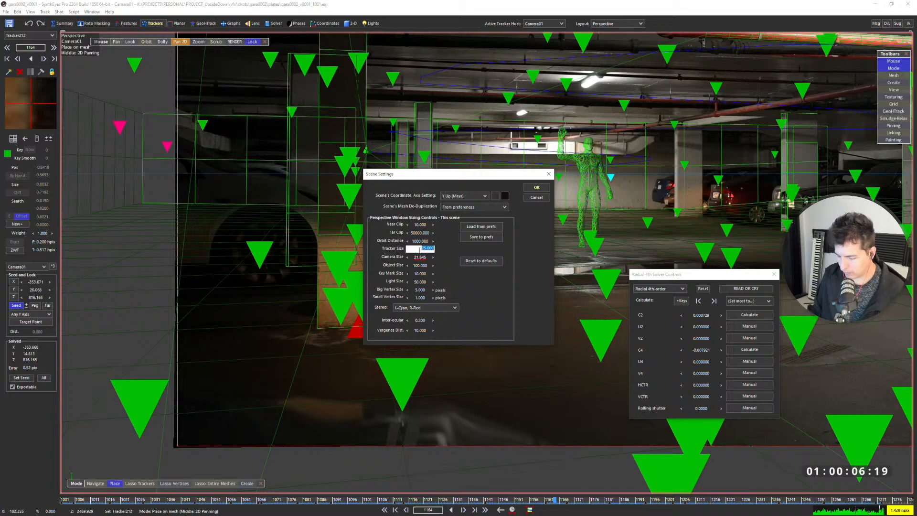
{"action": "key", "text": "Return"}
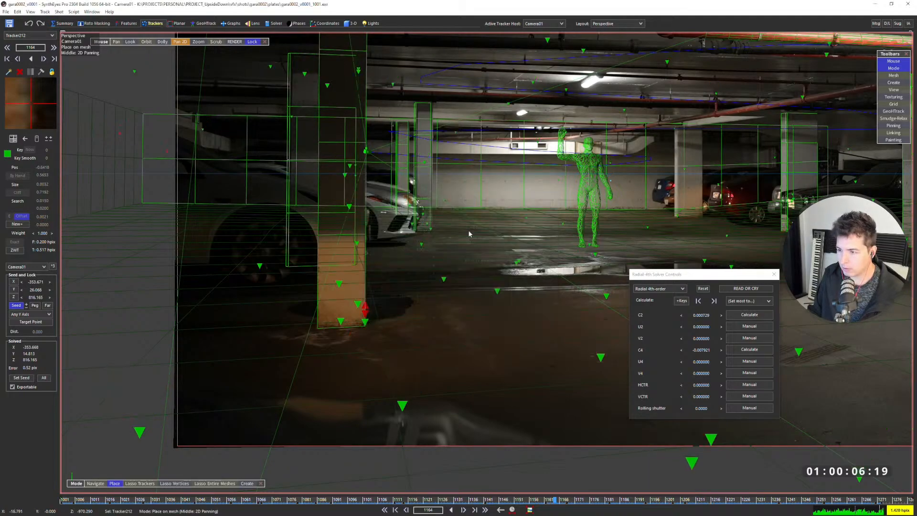
{"action": "scroll", "coordinate": [365, 311], "scroll_direction": "up", "scroll_amount": 8}
{"action": "scroll", "coordinate": [366, 313], "scroll_direction": "up", "scroll_amount": 4}
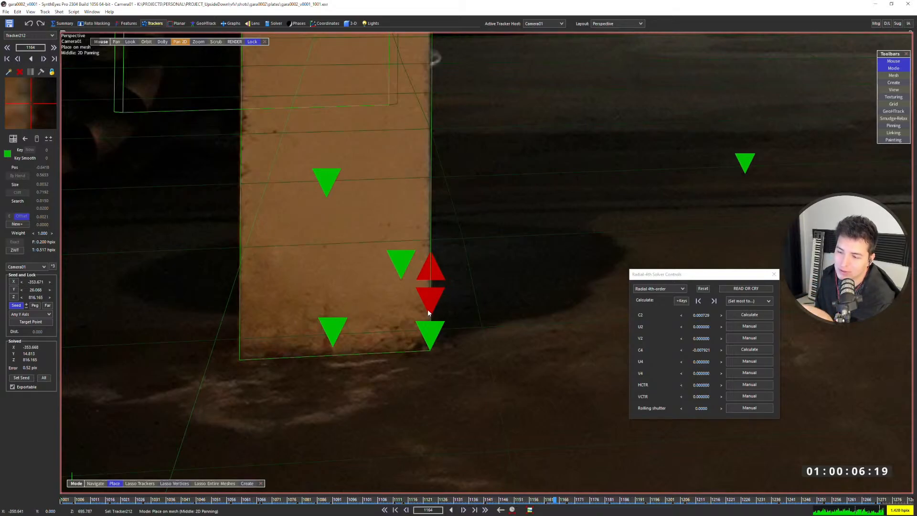
{"action": "scroll", "coordinate": [428, 310], "scroll_direction": "up", "scroll_amount": 3}
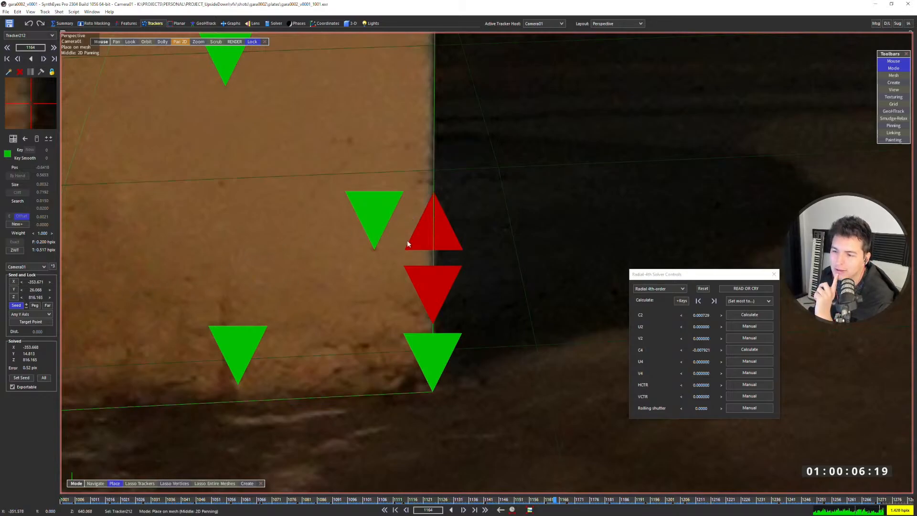
- Examine the orange pillar's mesh edge against the plate and play the shot from its first frame in the camera view
{"action": "scroll", "coordinate": [437, 259], "scroll_direction": "down", "scroll_amount": 5}
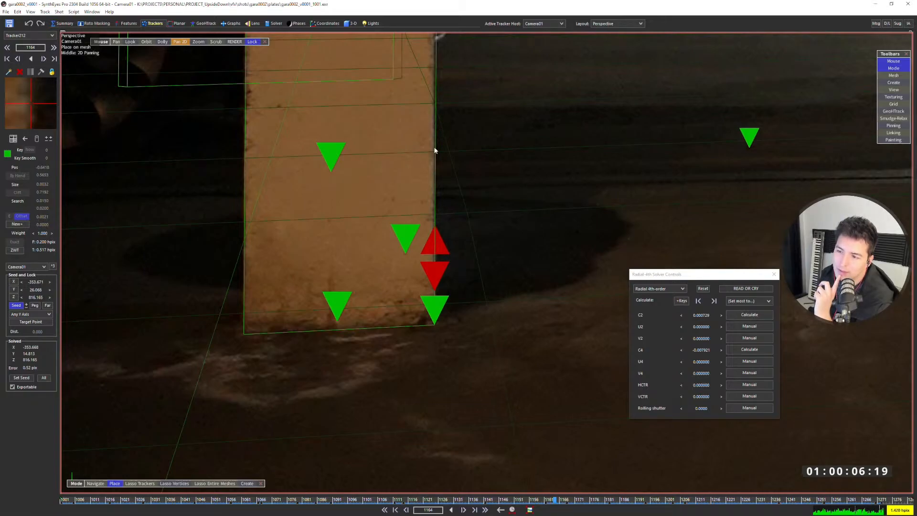
{"action": "scroll", "coordinate": [434, 272], "scroll_direction": "up", "scroll_amount": 3}
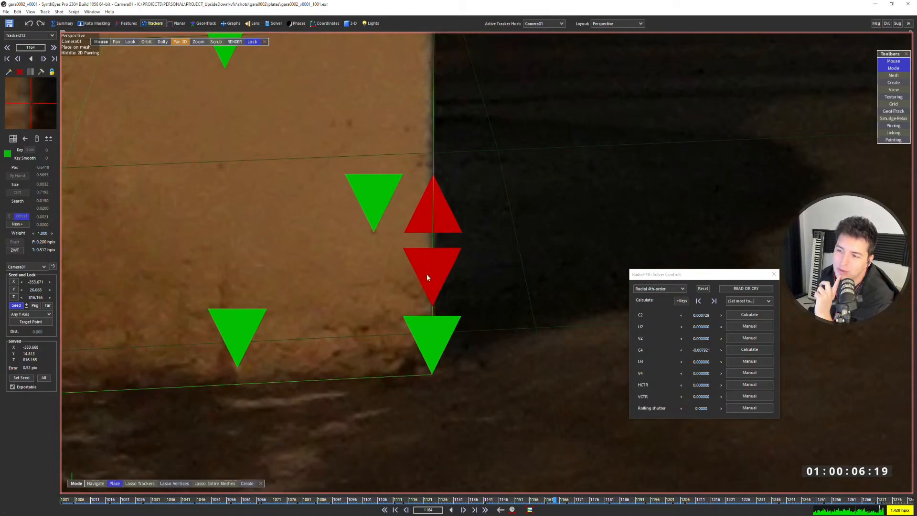
{"action": "scroll", "coordinate": [429, 275], "scroll_direction": "down", "scroll_amount": 6}
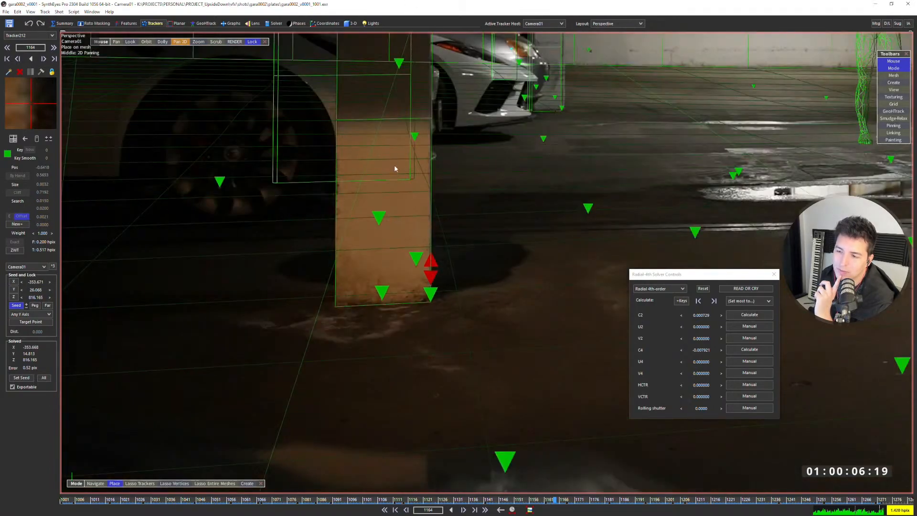
{"action": "scroll", "coordinate": [395, 164], "scroll_direction": "down", "scroll_amount": 8}
{"action": "key", "text": "space"}
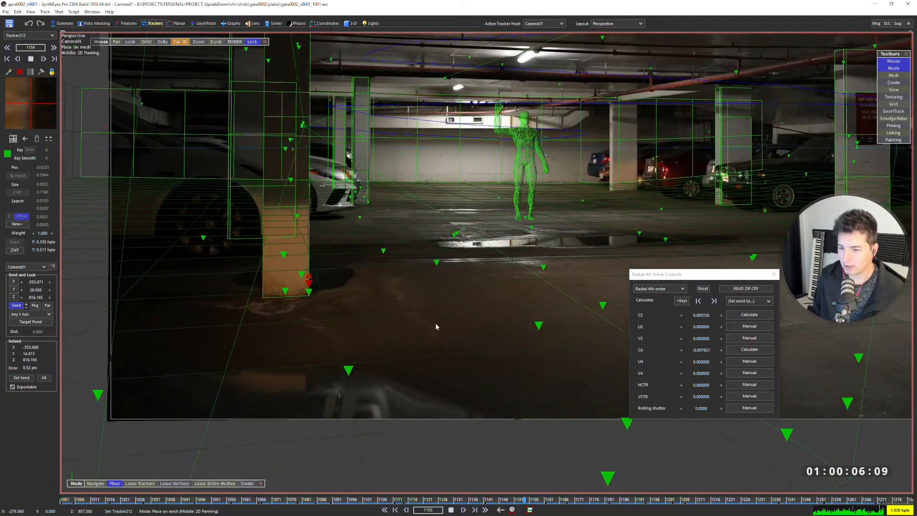
{"action": "key", "text": "Home"}
{"action": "key", "text": "c"}
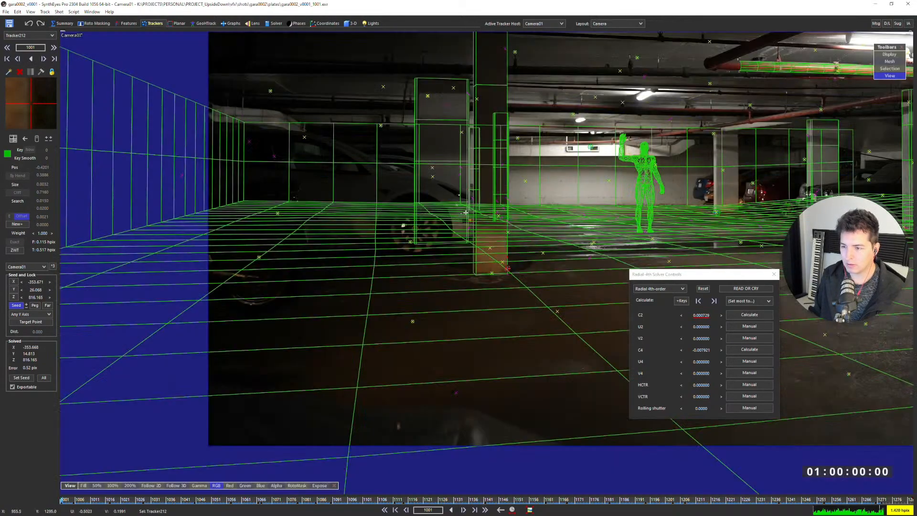
{"action": "key", "text": "space"}
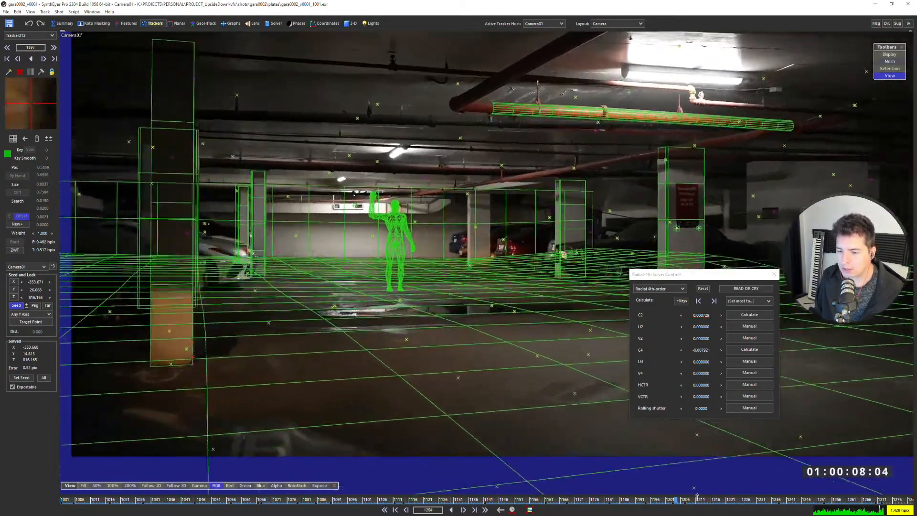
- At frame 1239, add a tracker on the dark spot low on the back wall and tighten its pattern box around the spot
{"action": "scroll", "coordinate": [163, 229], "scroll_direction": "up", "scroll_amount": 5}
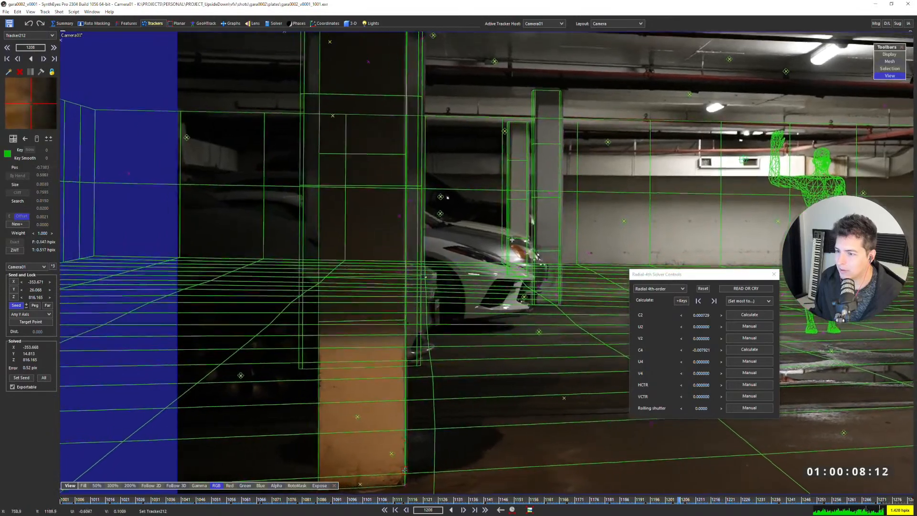
{"action": "left_click_drag", "start_coordinate": [541, 505], "coordinate": [785, 505]}
{"action": "scroll", "coordinate": [506, 158], "scroll_direction": "up", "scroll_amount": 5}
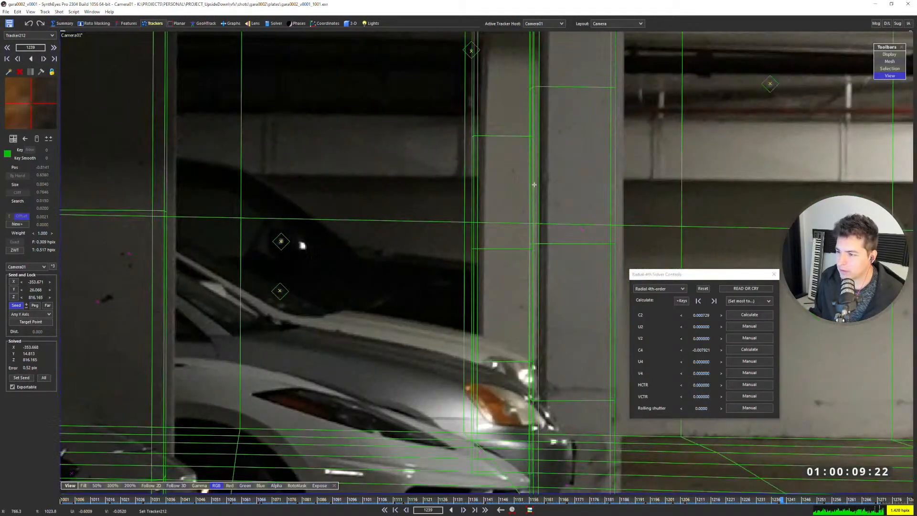
{"action": "scroll", "coordinate": [531, 182], "scroll_direction": "down", "scroll_amount": 3}
{"action": "middle_click_drag", "start_coordinate": [564, 196], "coordinate": [354, 153]}
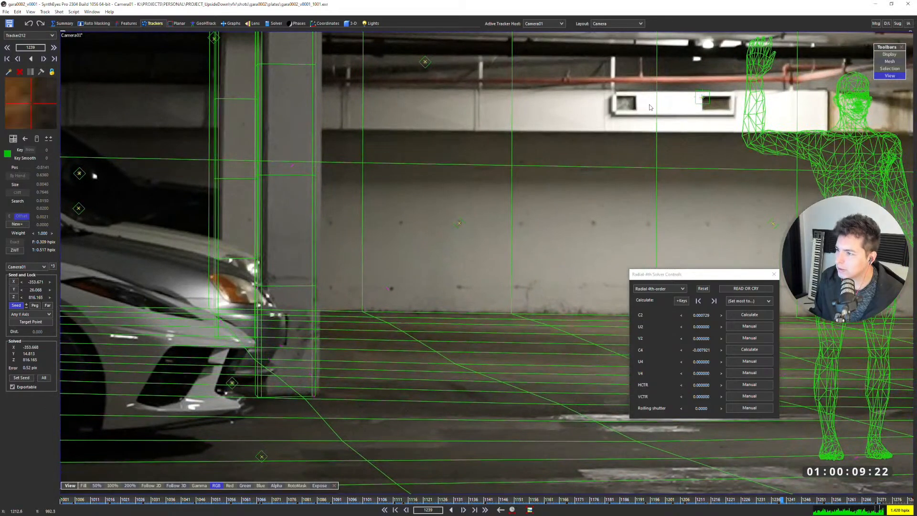
{"action": "scroll", "coordinate": [650, 107], "scroll_direction": "down", "scroll_amount": 3}
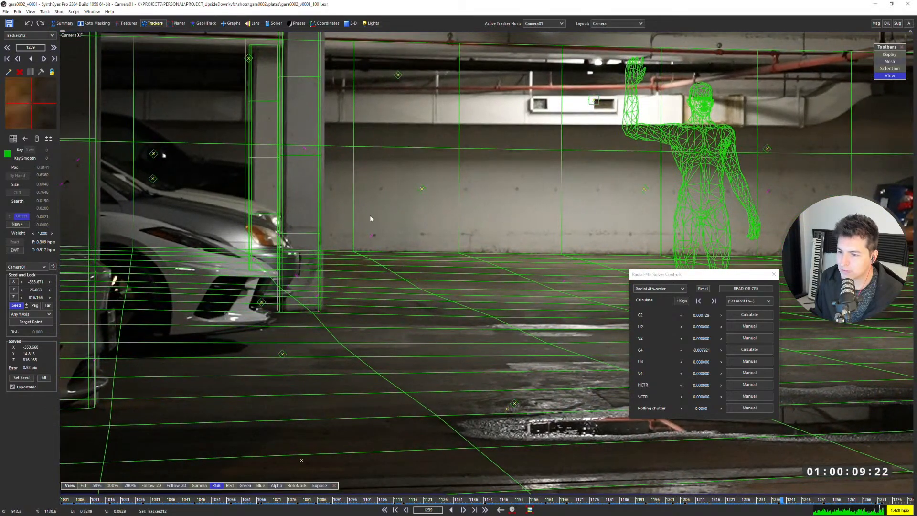
{"action": "scroll", "coordinate": [371, 220], "scroll_direction": "up", "scroll_amount": 5}
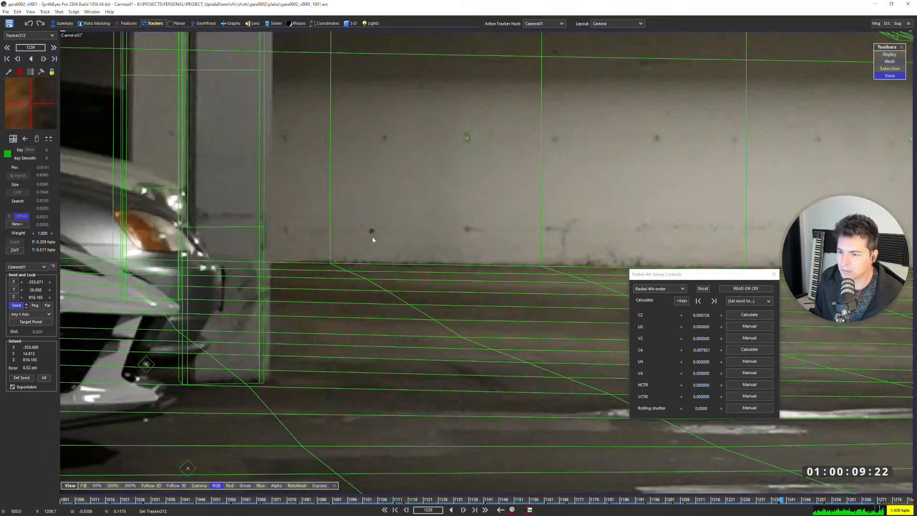
{"action": "left_click", "coordinate": [373, 226]}
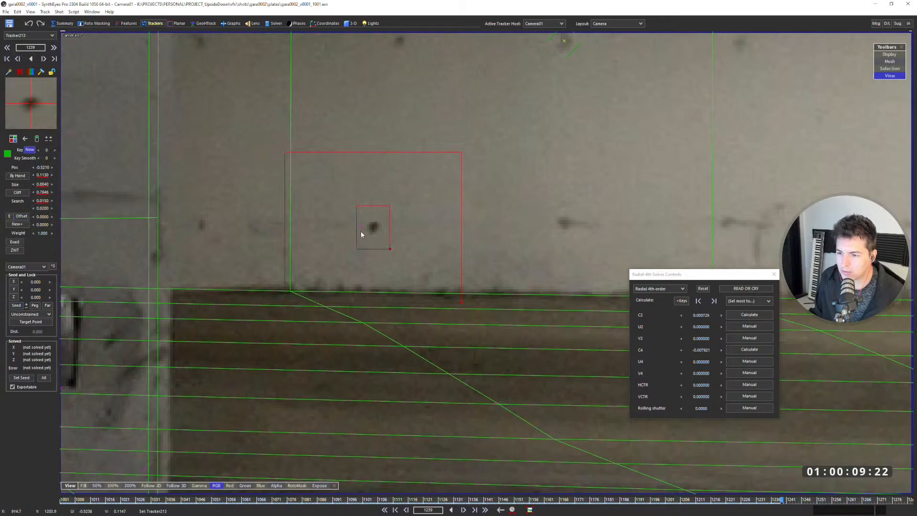
{"action": "left_click_drag", "start_coordinate": [389, 247], "coordinate": [385, 243]}
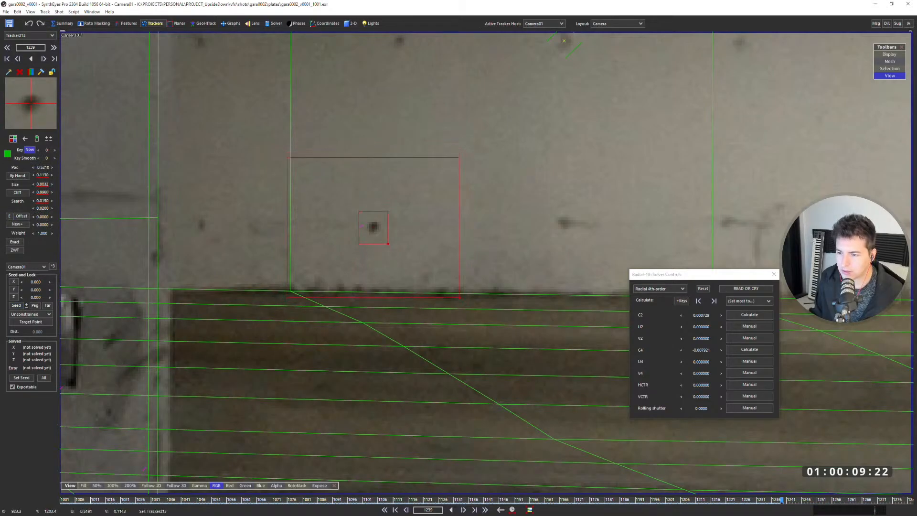
- Track the wall spot backward from frame 1239, and from the same frame forward to frame 1282, with the view following the tracker
{"action": "key", "text": "5"}
{"action": "key", "text": "z"}
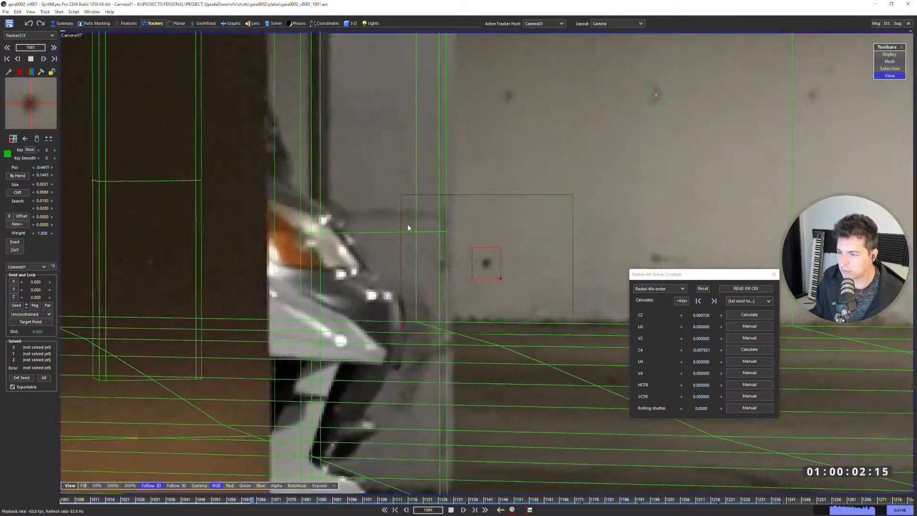
{"action": "key", "text": "Home"}
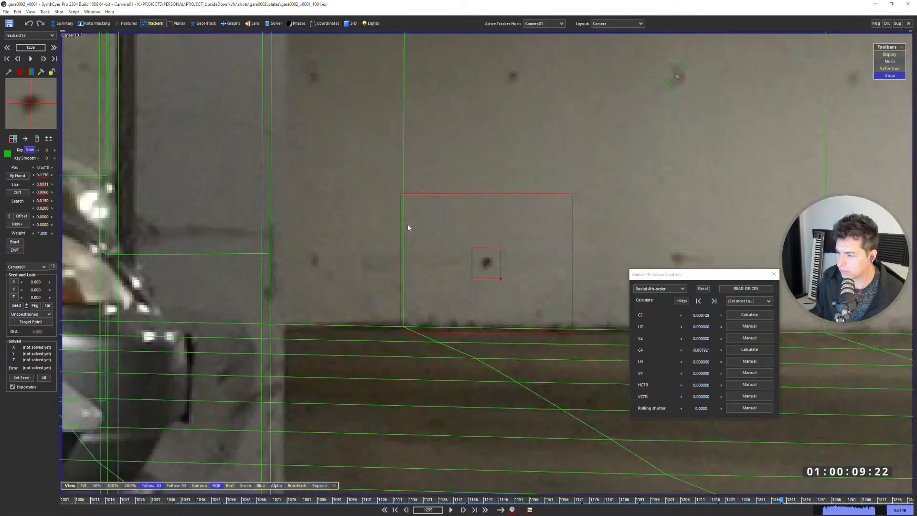
{"action": "key", "text": "x"}
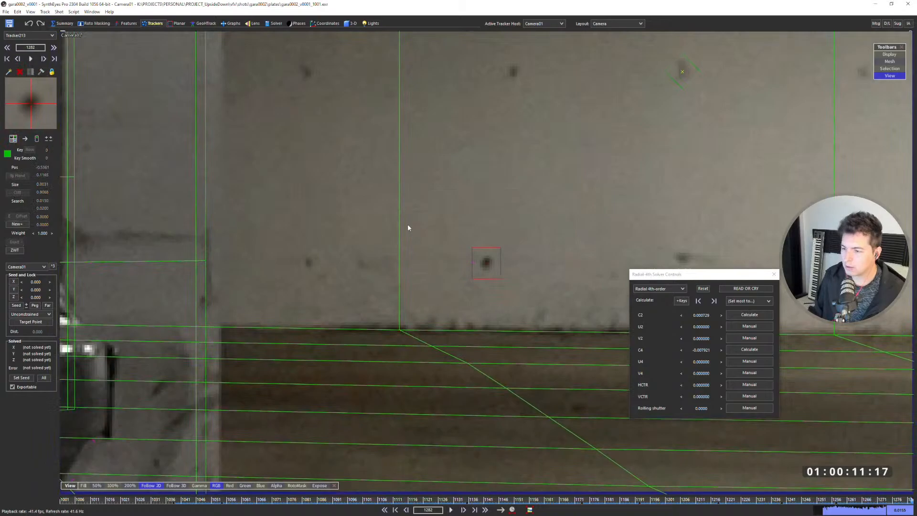
{"action": "scroll", "coordinate": [508, 253], "scroll_direction": "down", "scroll_amount": 2}
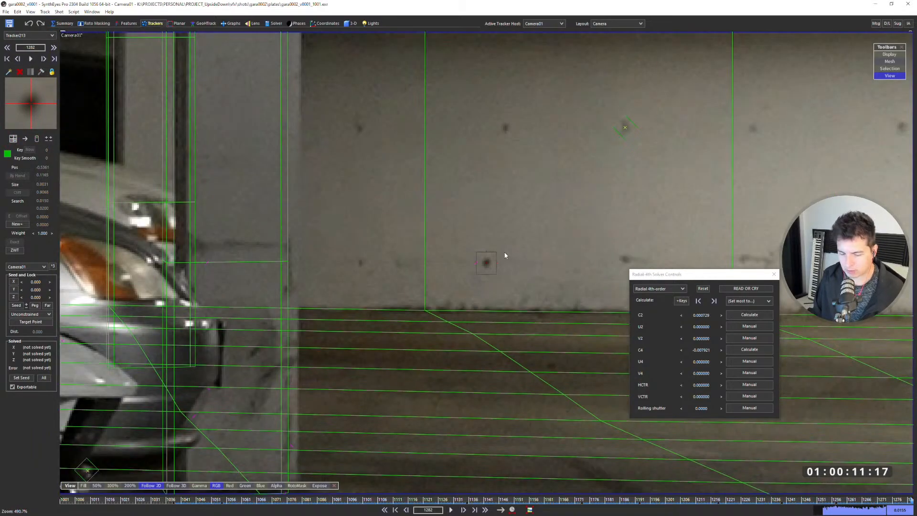
{"action": "scroll", "coordinate": [499, 255], "scroll_direction": "down", "scroll_amount": 4}
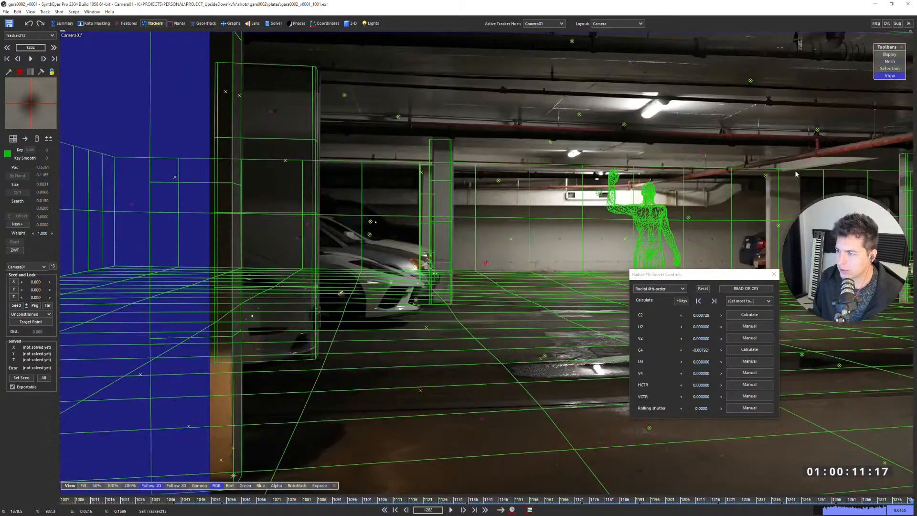
- In the perspective view at frame 1282, place the new tracker's locked seed point on the back-wall mesh at the green marker beside the spot
{"action": "key", "text": "p"}
{"action": "scroll", "coordinate": [340, 141], "scroll_direction": "up", "scroll_amount": 4}
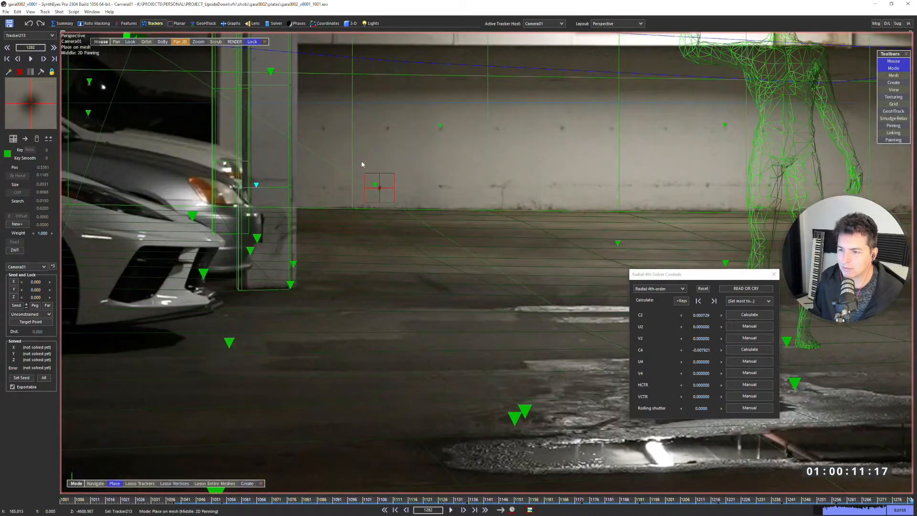
{"action": "scroll", "coordinate": [372, 184], "scroll_direction": "down", "scroll_amount": 3}
{"action": "scroll", "coordinate": [379, 226], "scroll_direction": "down", "scroll_amount": 3}
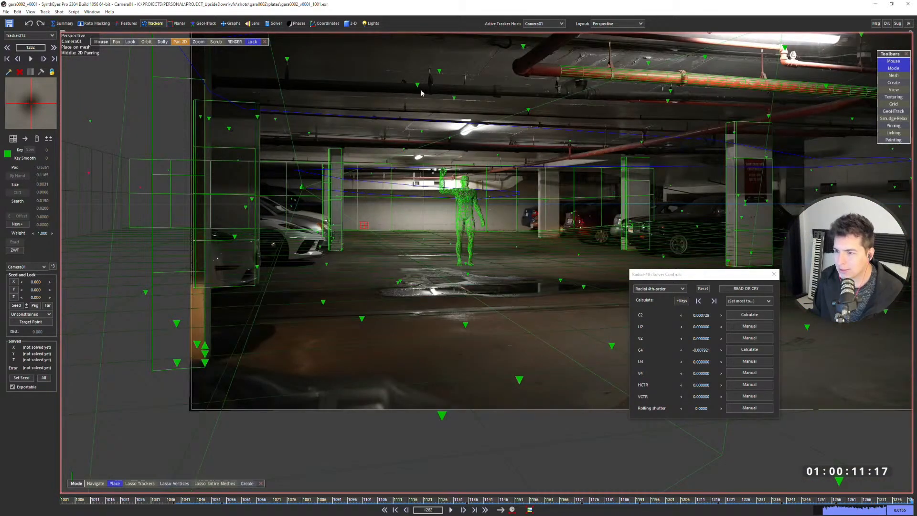
{"action": "scroll", "coordinate": [314, 188], "scroll_direction": "up", "scroll_amount": 10}
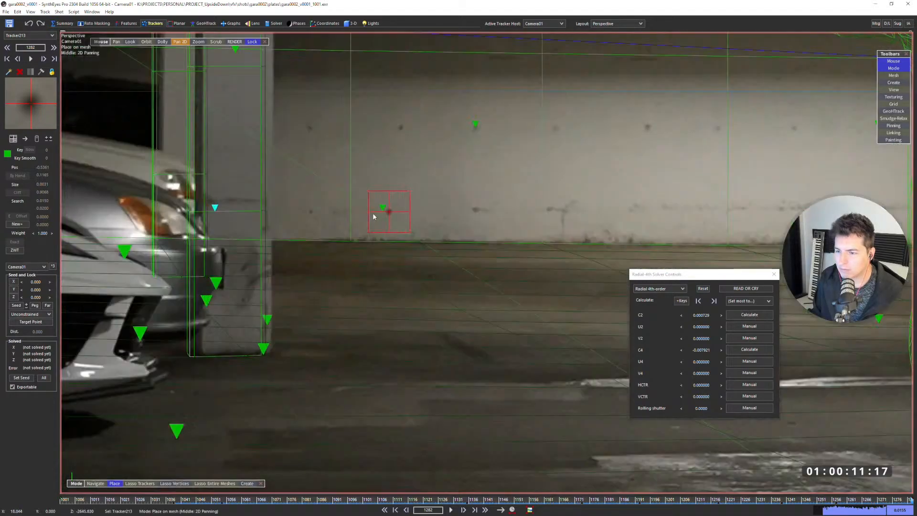
{"action": "scroll", "coordinate": [400, 198], "scroll_direction": "up", "scroll_amount": 2}
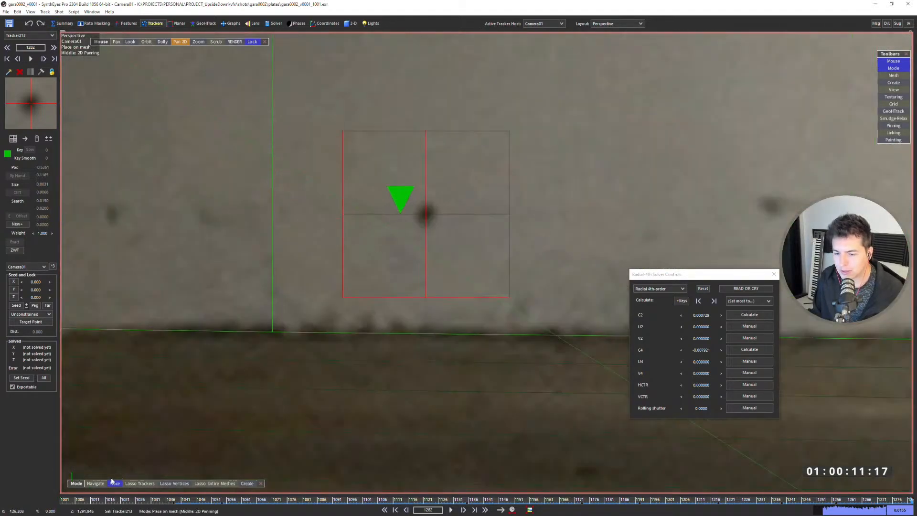
{"action": "left_click_drag", "start_coordinate": [406, 196], "coordinate": [401, 300]}
{"action": "left_click_drag", "start_coordinate": [404, 194], "coordinate": [272, 345]}
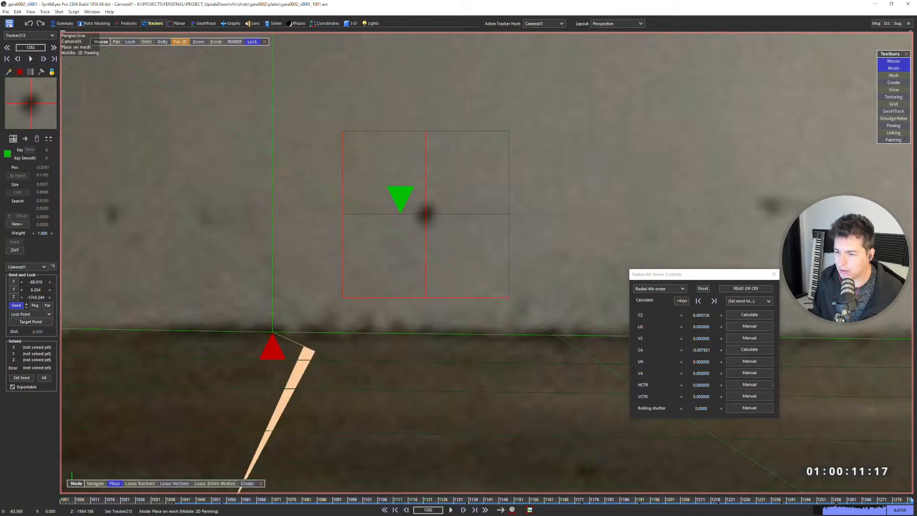
{"action": "left_click", "coordinate": [403, 196]}
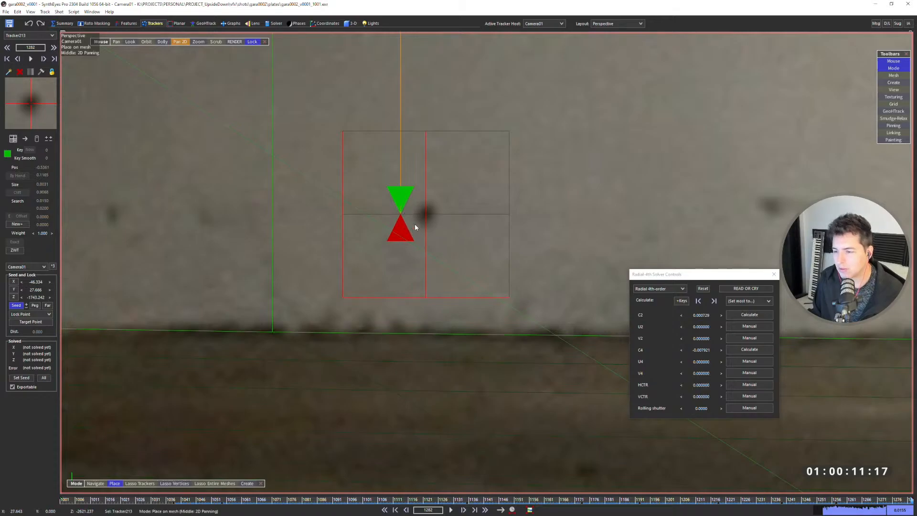
- Solve the scene again with the wall tracker locked to the back-wall mesh and accept the result
{"action": "scroll", "coordinate": [400, 232], "scroll_direction": "down", "scroll_amount": 5}
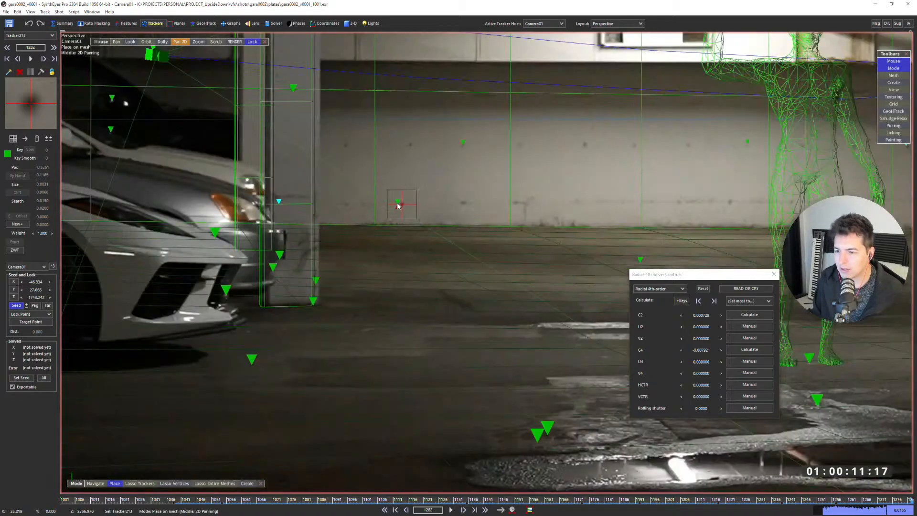
{"action": "scroll", "coordinate": [400, 179], "scroll_direction": "down", "scroll_amount": 5}
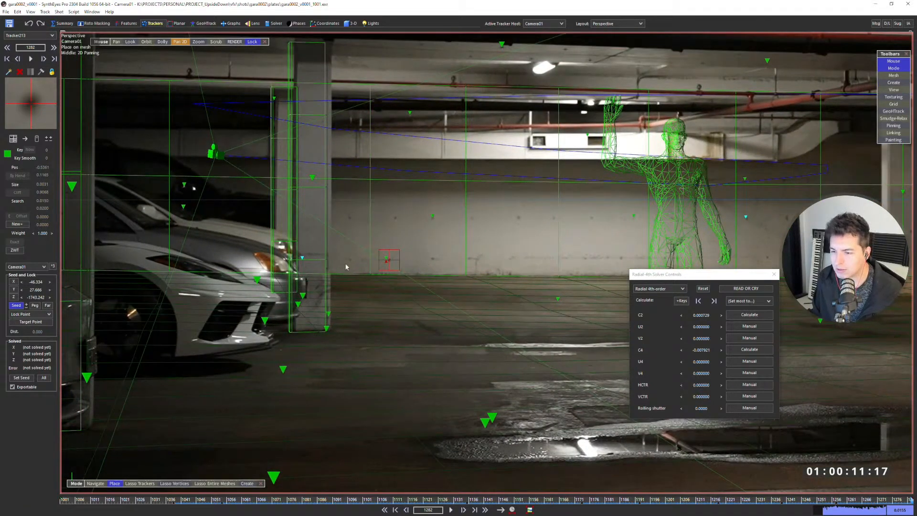
{"action": "scroll", "coordinate": [442, 271], "scroll_direction": "up", "scroll_amount": 5}
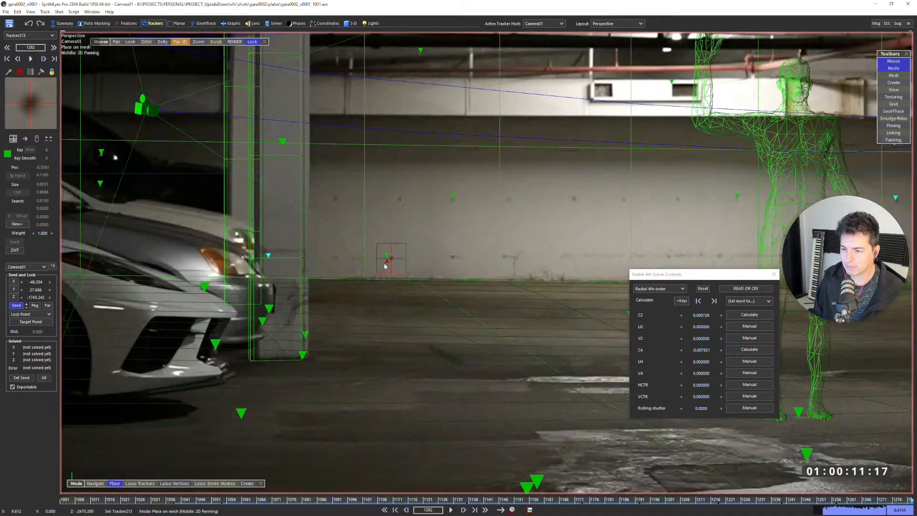
{"action": "left_click", "coordinate": [274, 24]}
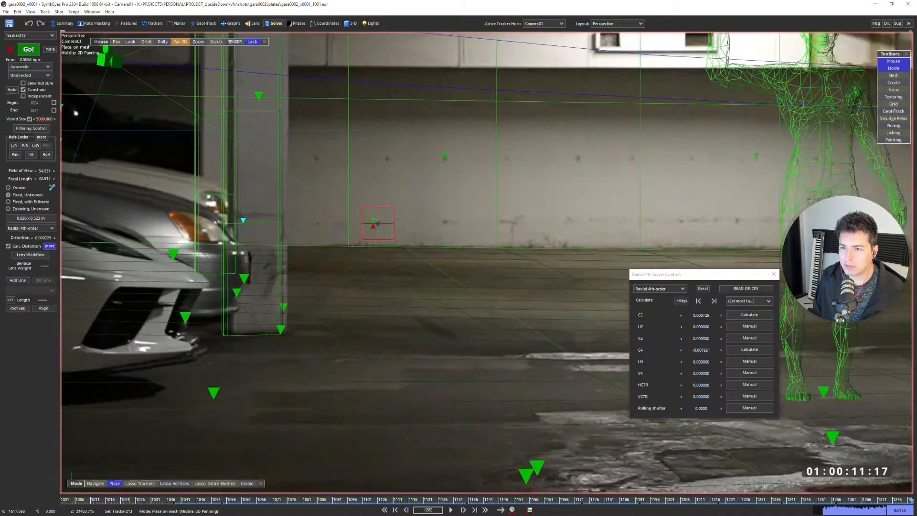
{"action": "key", "text": "g"}
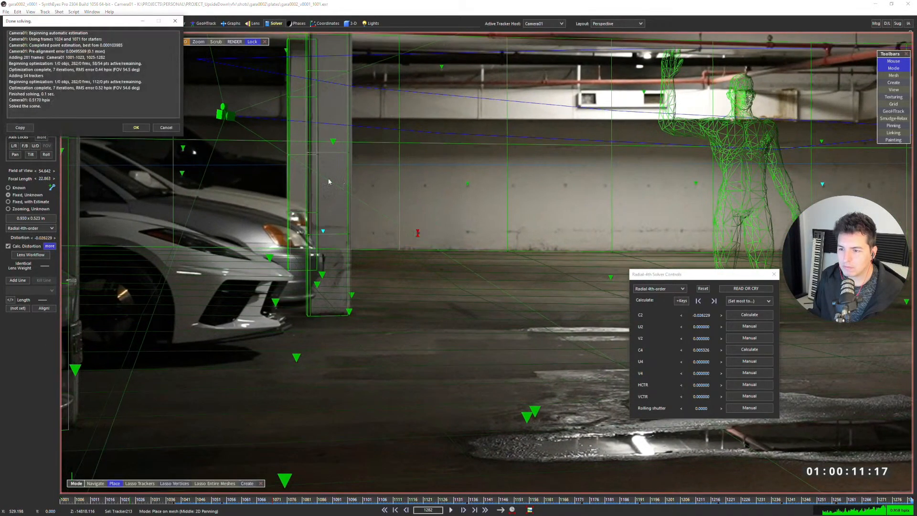
{"action": "left_click", "coordinate": [136, 128]}
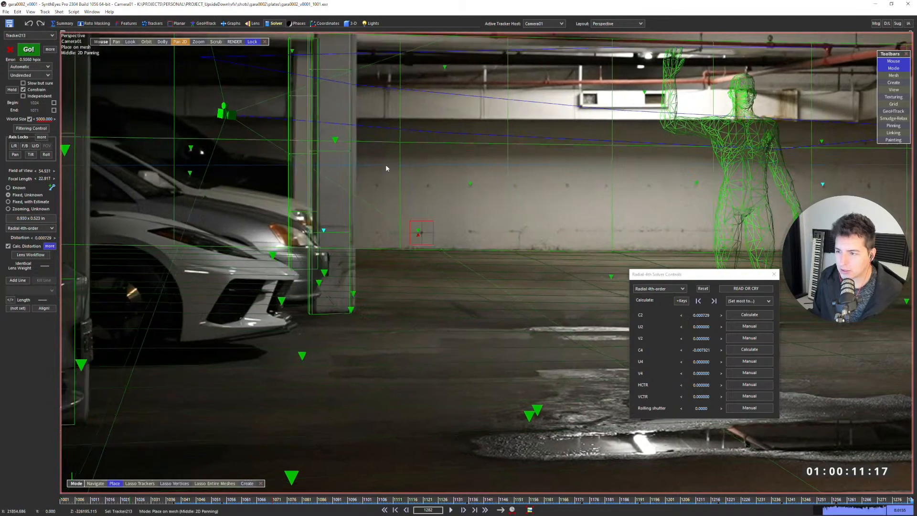
{"action": "key", "text": "g"}
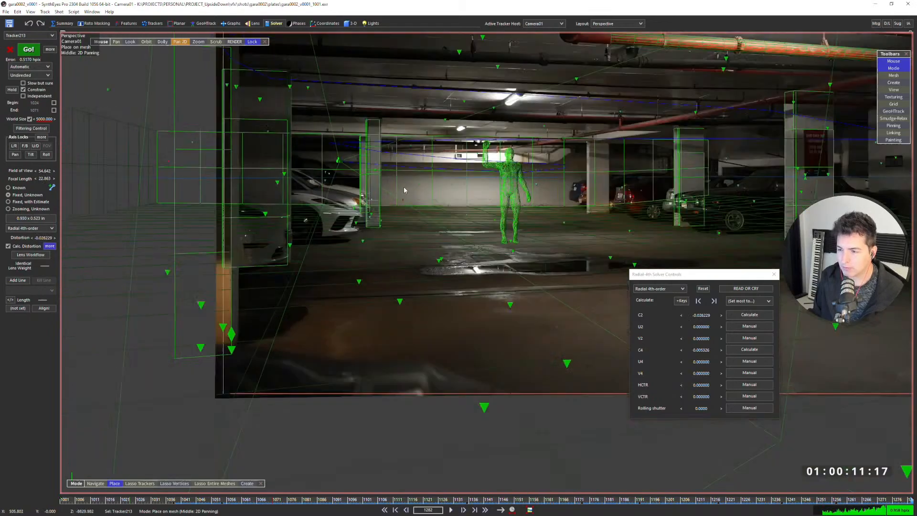
- Play the shot in the camera view, stop at frame 1068 and compare the survey meshes with the plate in perspective
{"action": "key", "text": "c"}
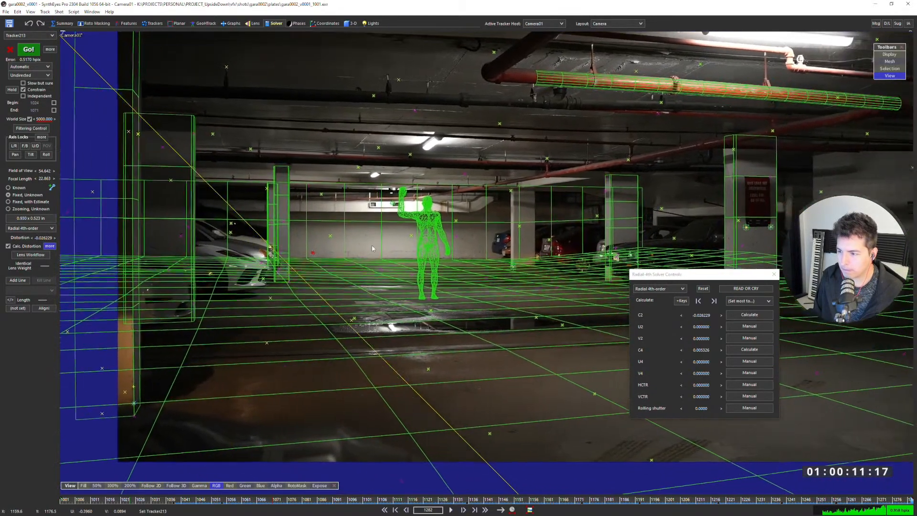
{"action": "key", "text": "space"}
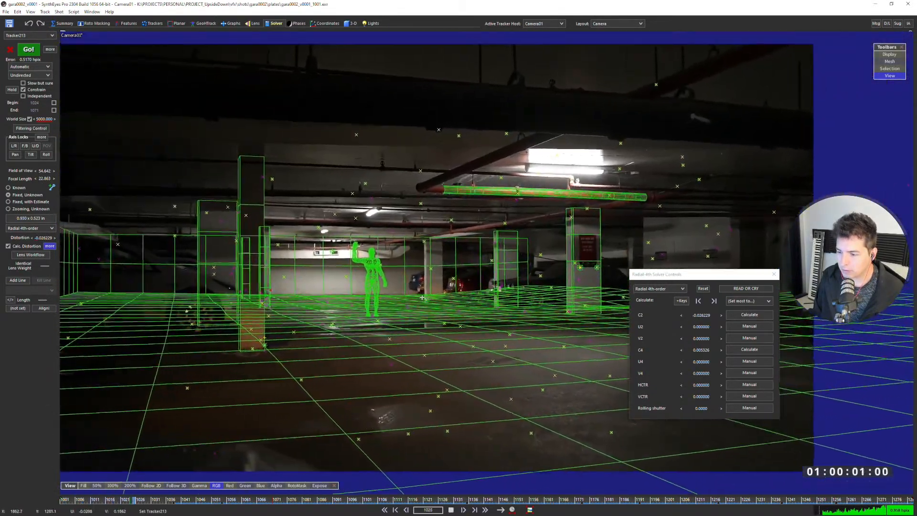
{"action": "key", "text": "space"}
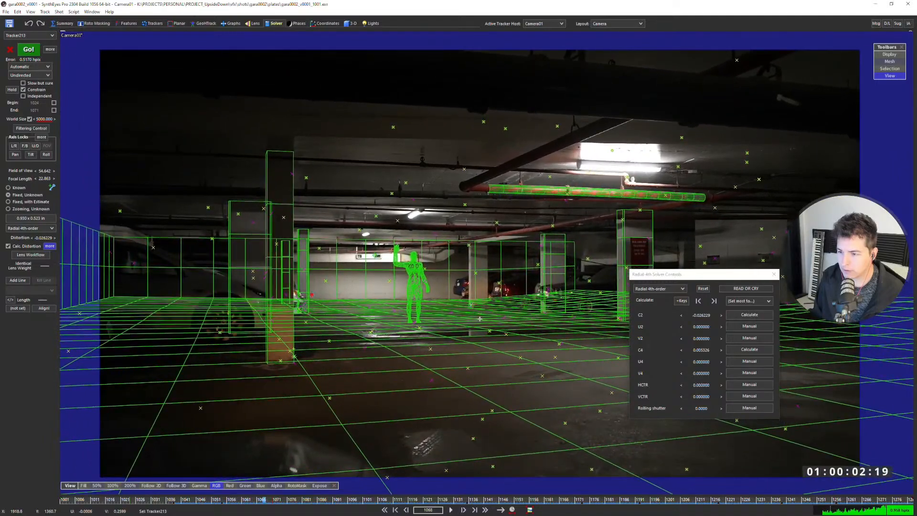
{"action": "key", "text": "p"}
{"action": "scroll", "coordinate": [486, 245], "scroll_direction": "up", "scroll_amount": 5}
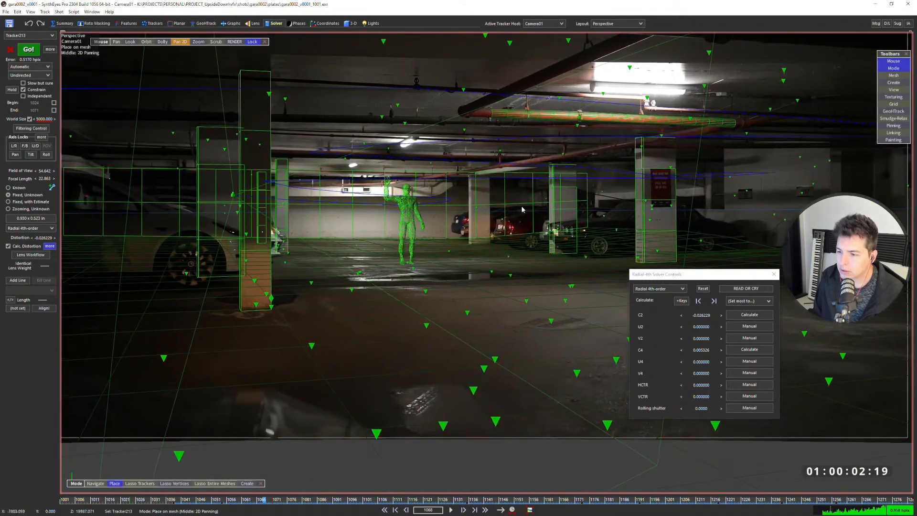
- In the perspective view, turn off lit wireframes and turn on occluded wireframes for the survey meshes
{"action": "right_click", "coordinate": [449, 213]}
{"action": "mouse_move", "coordinate": [478, 241]}
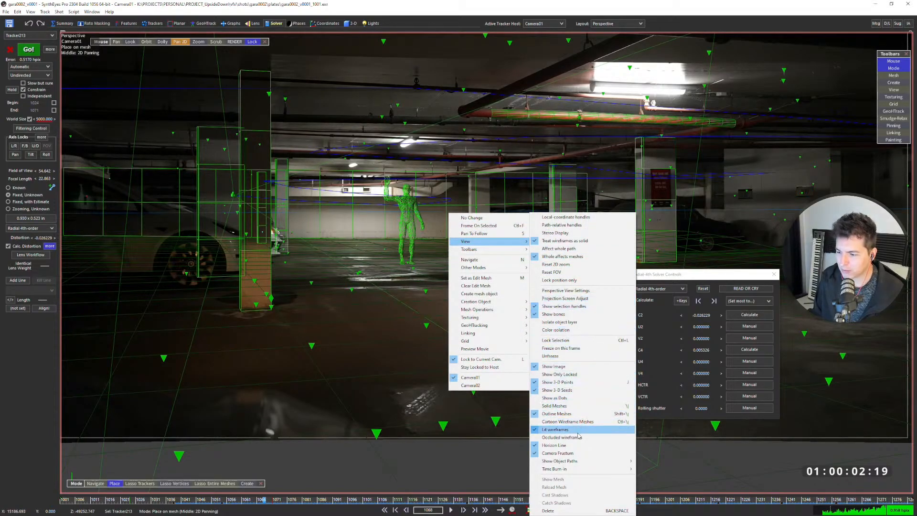
{"action": "left_click", "coordinate": [558, 430]}
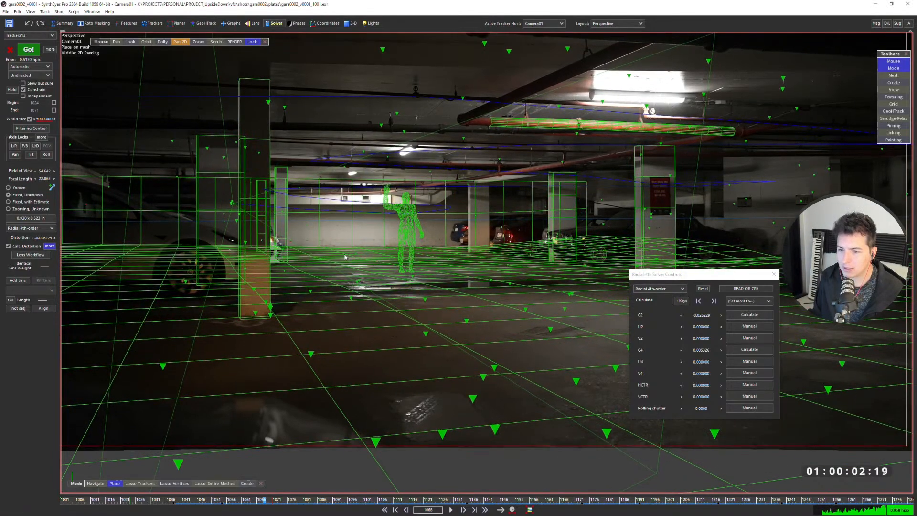
{"action": "scroll", "coordinate": [233, 249], "scroll_direction": "up", "scroll_amount": 5}
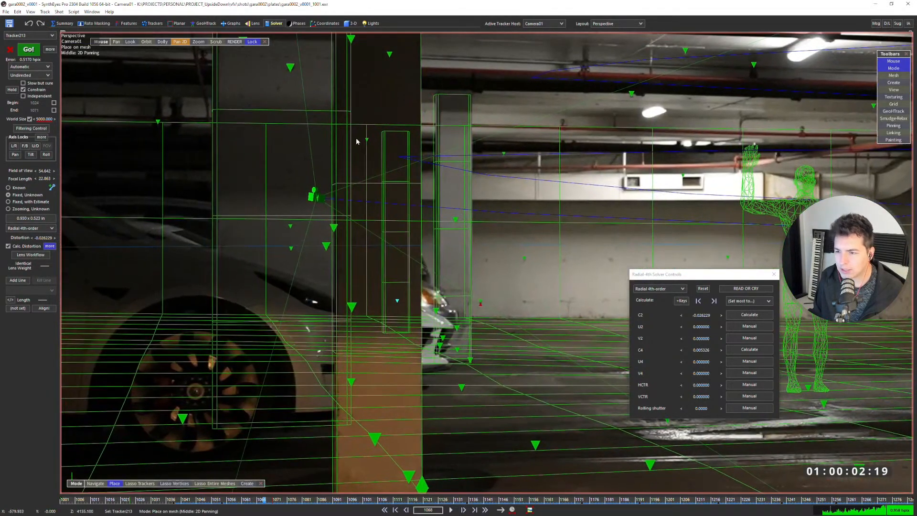
{"action": "scroll", "coordinate": [369, 153], "scroll_direction": "down", "scroll_amount": 5}
{"action": "right_click", "coordinate": [376, 205]}
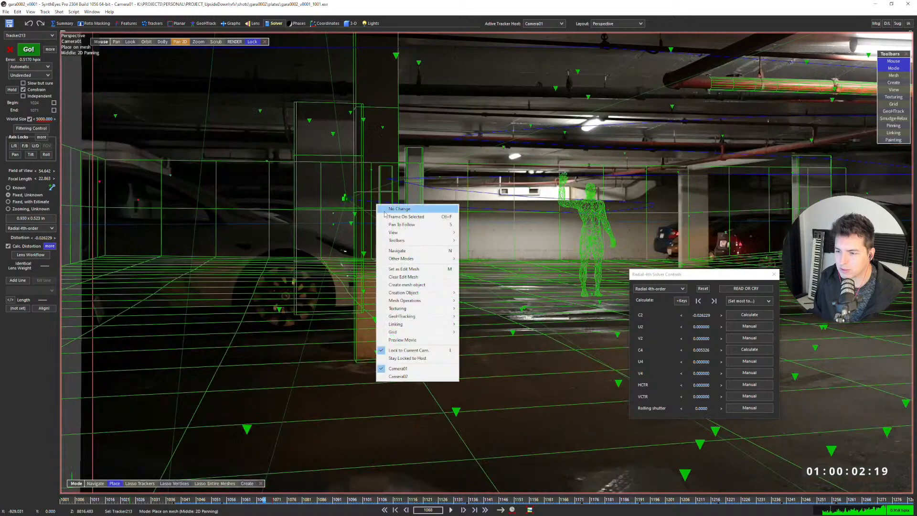
{"action": "mouse_move", "coordinate": [418, 233]}
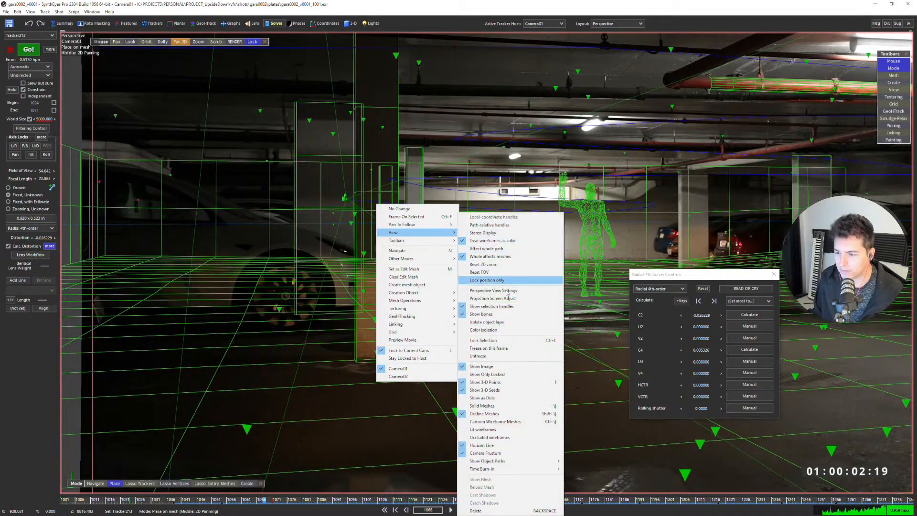
{"action": "left_click", "coordinate": [498, 432]}
{"action": "scroll", "coordinate": [477, 334], "scroll_direction": "down", "scroll_amount": 3}
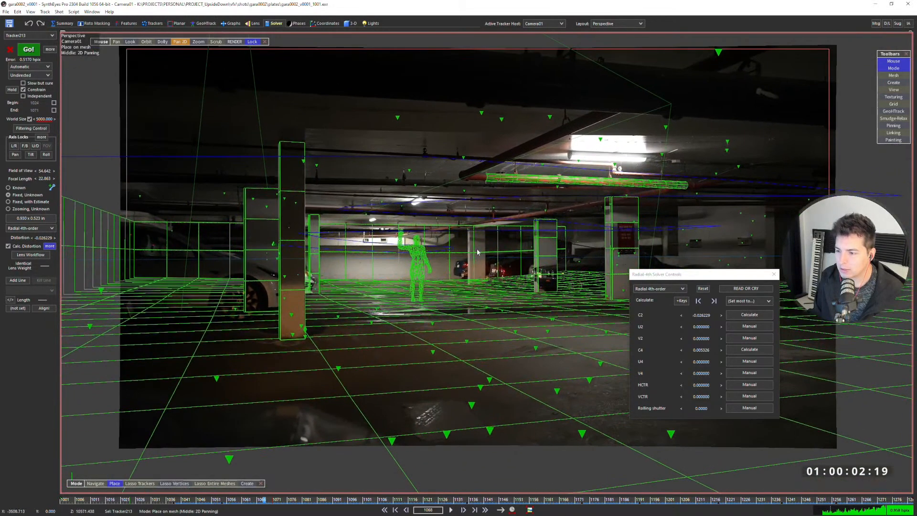
- Select all the survey meshes, recolour them dark blue and check them against the plate in the full camera view
{"action": "key", "text": "q"}
{"action": "left_click", "coordinate": [385, 160]}
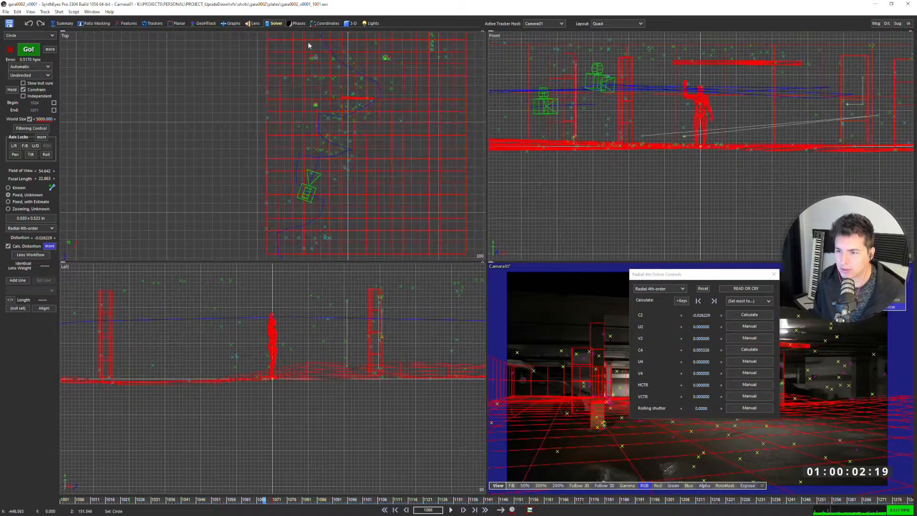
{"action": "left_click", "coordinate": [351, 23]}
{"action": "left_click", "coordinate": [35, 69]}
{"action": "left_click", "coordinate": [121, 68]}
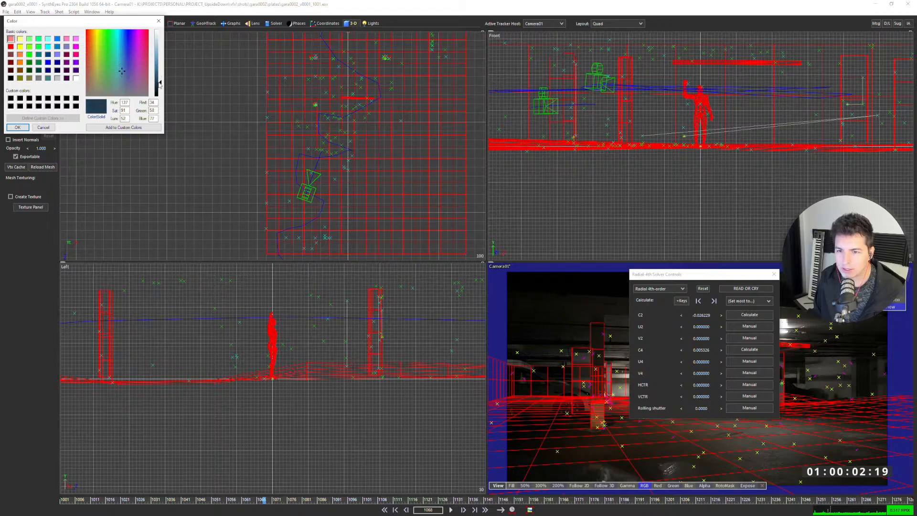
{"action": "left_click", "coordinate": [24, 130]}
{"action": "left_click", "coordinate": [555, 310]}
{"action": "key", "text": "5"}
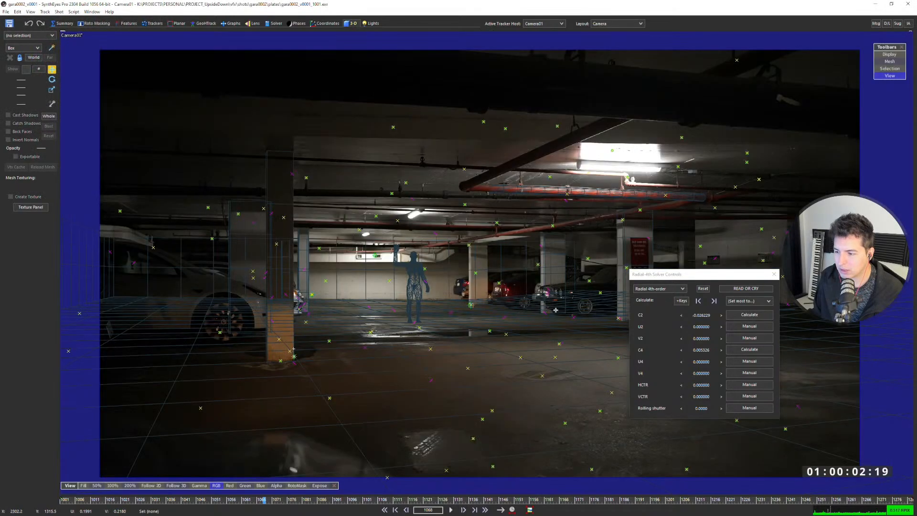
- Move to frame 1171 in perspective, select all the meshes, recolour them a lighter teal and clear the selection
{"action": "key", "text": "6"}
{"action": "key", "text": "space"}
{"action": "left_click_drag", "start_coordinate": [346, 501], "coordinate": [576, 501]}
{"action": "key", "text": "ctrl+a"}
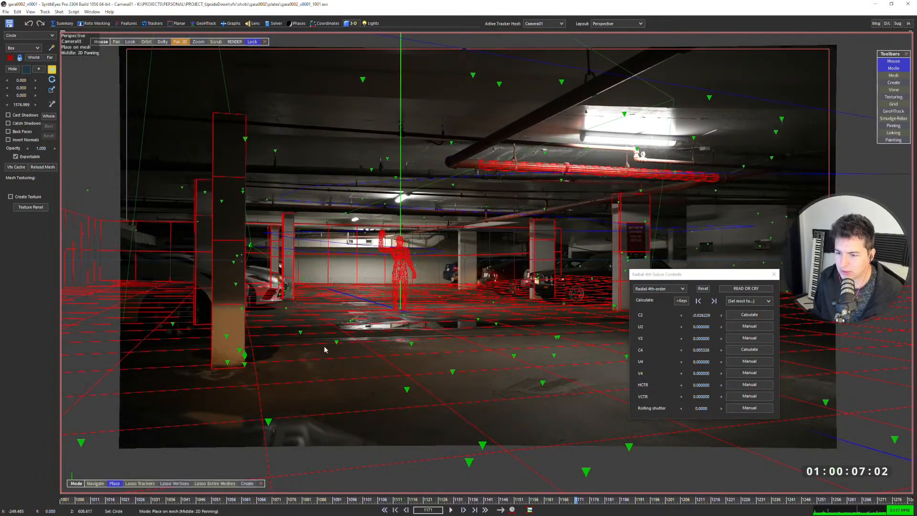
{"action": "left_click", "coordinate": [26, 70]}
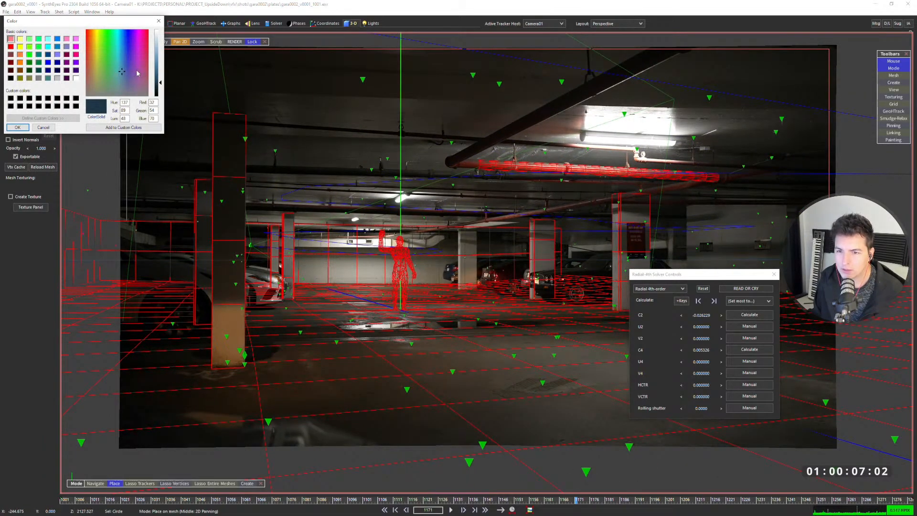
{"action": "left_click", "coordinate": [139, 70]}
{"action": "left_click_drag", "start_coordinate": [160, 82], "coordinate": [160, 75]}
{"action": "left_click", "coordinate": [96, 77]}
{"action": "left_click_drag", "start_coordinate": [97, 73], "coordinate": [119, 73]}
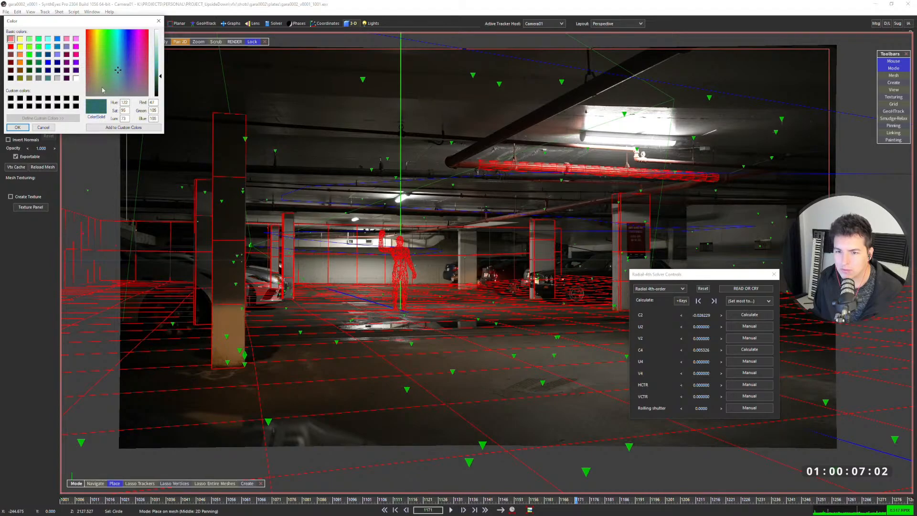
{"action": "left_click", "coordinate": [24, 128]}
{"action": "left_click", "coordinate": [392, 193]}
- Scrub to frame 1272 and compare the red ceiling pipe's mesh with the plate up close in the camera view
{"action": "key", "text": "F2"}
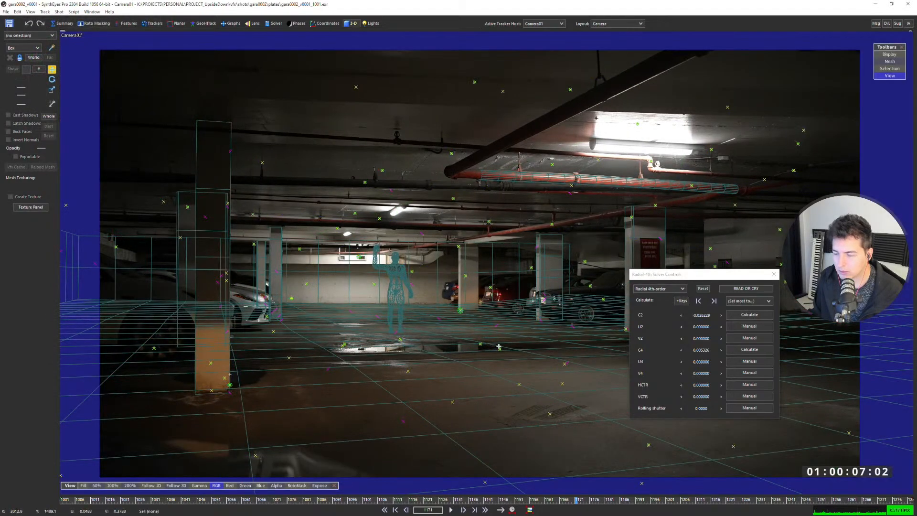
{"action": "key", "text": "F3"}
{"action": "left_click_drag", "start_coordinate": [576, 500], "coordinate": [884, 488]}
{"action": "key", "text": "F2"}
{"action": "scroll", "coordinate": [494, 119], "scroll_direction": "up", "scroll_amount": 4}
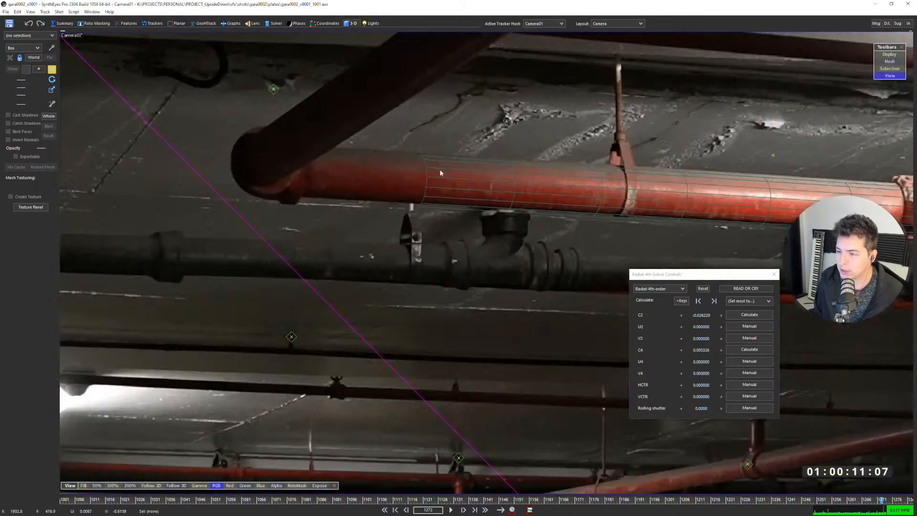
{"action": "scroll", "coordinate": [439, 168], "scroll_direction": "down", "scroll_amount": 5}
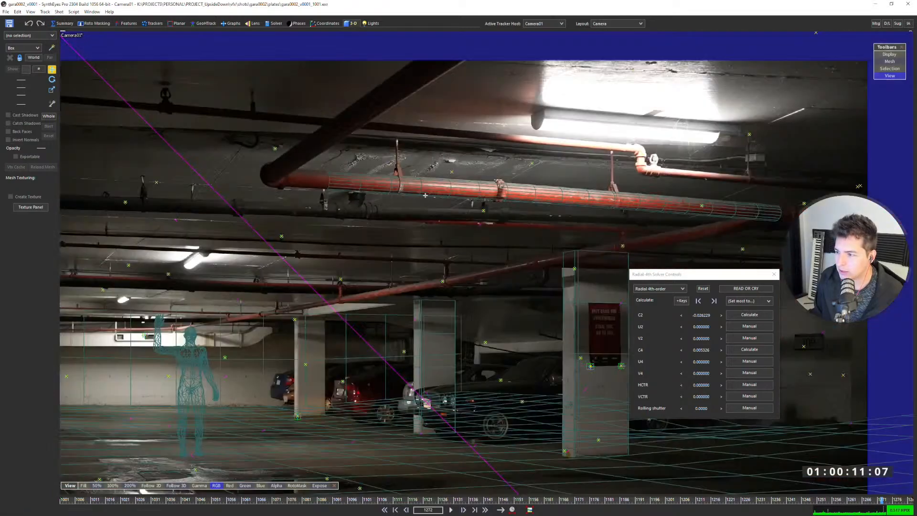
{"action": "scroll", "coordinate": [376, 180], "scroll_direction": "up", "scroll_amount": 5}
- Create a tracker on the clamp of the red ceiling pipe at frame 1272 and enlarge its search area
{"action": "key", "text": "c"}
{"action": "left_click", "coordinate": [468, 192]}
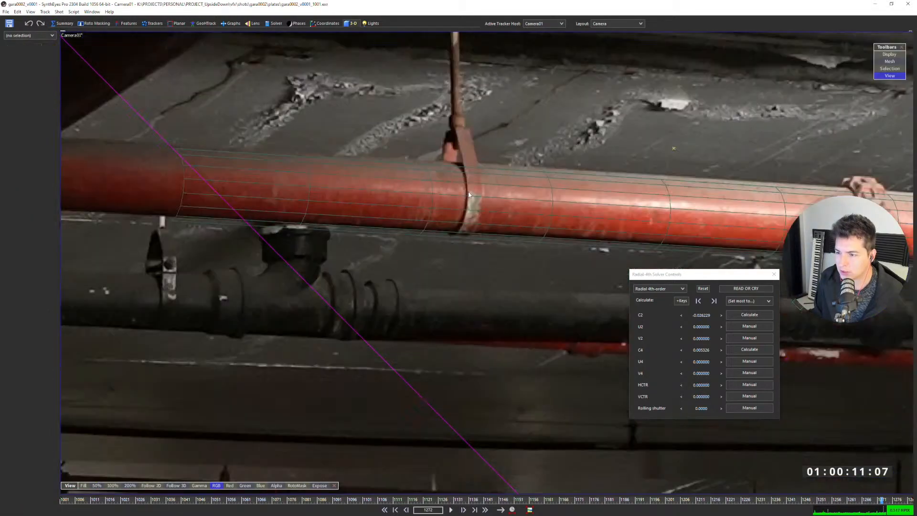
{"action": "left_click_drag", "start_coordinate": [511, 235], "coordinate": [493, 214]}
{"action": "key", "text": "5"}
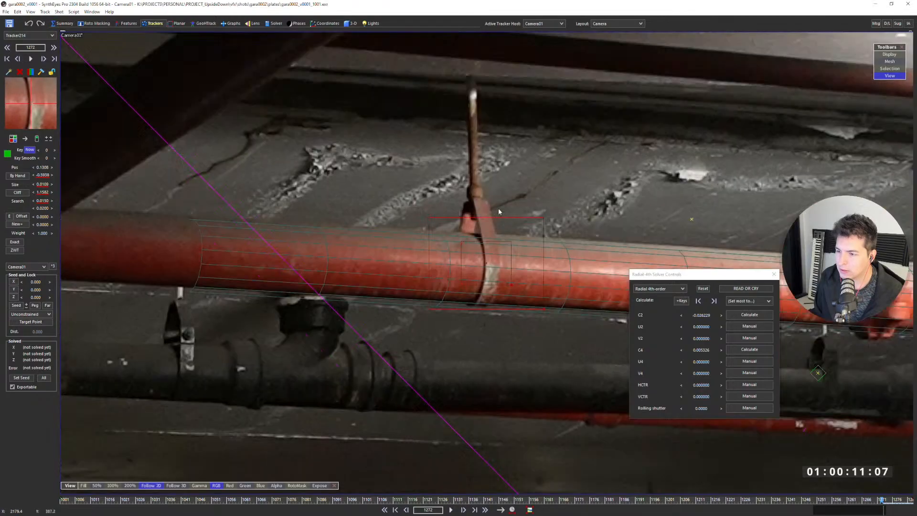
{"action": "left_click", "coordinate": [549, 307]}
{"action": "key", "text": "ctrl+z"}
{"action": "left_click_drag", "start_coordinate": [543, 309], "coordinate": [570, 324]}
- Track the pipe clamp forward to frame 1282, and backward from there through the shot with a smaller tracker box and the meshes hidden
{"action": "key", "text": "space"}
{"action": "key", "text": "q"}
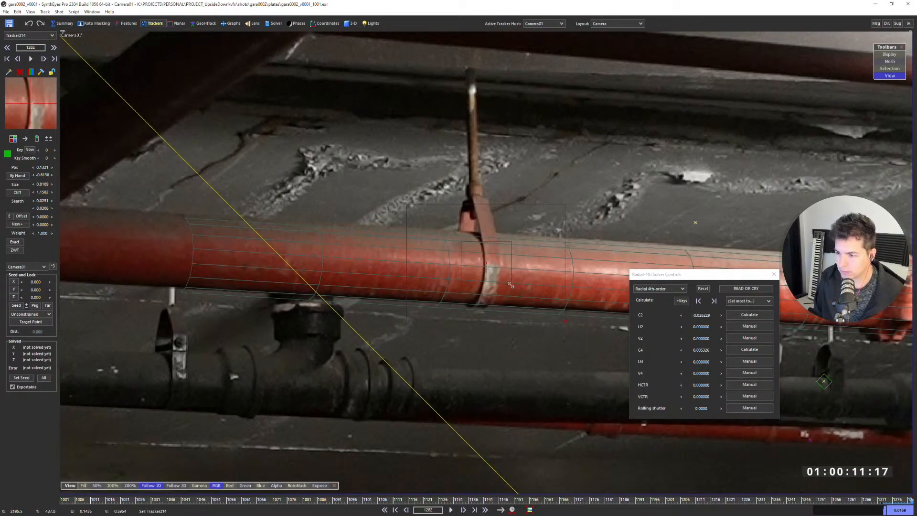
{"action": "left_click_drag", "start_coordinate": [511, 285], "coordinate": [503, 276]}
{"action": "key", "text": "m"}
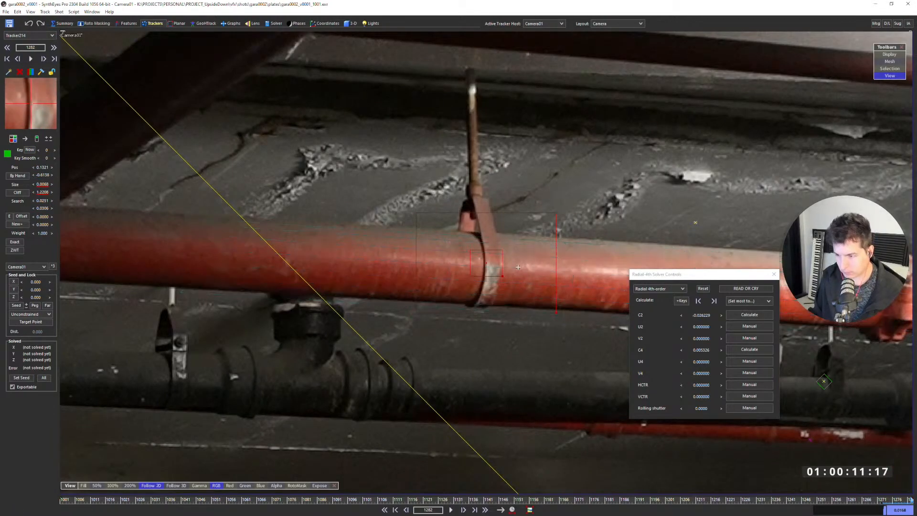
{"action": "scroll", "coordinate": [528, 270], "scroll_direction": "down", "scroll_amount": 1}
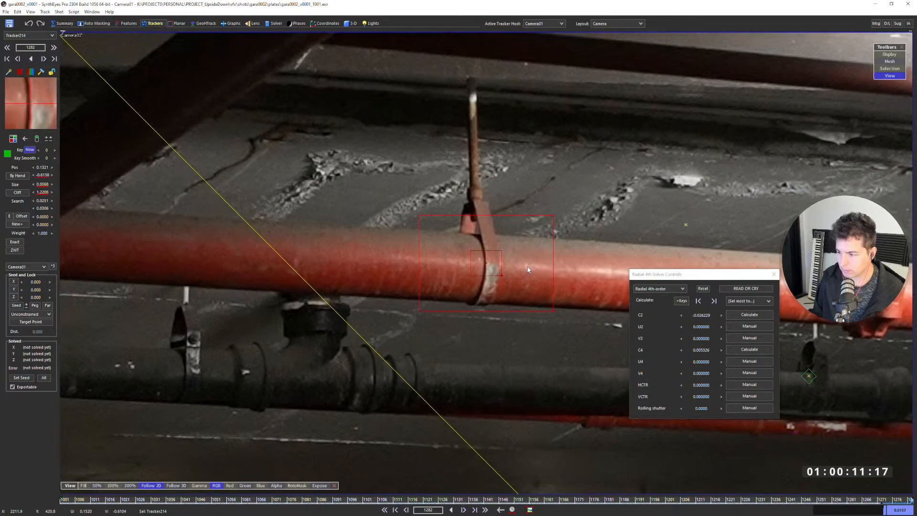
{"action": "key", "text": "space"}
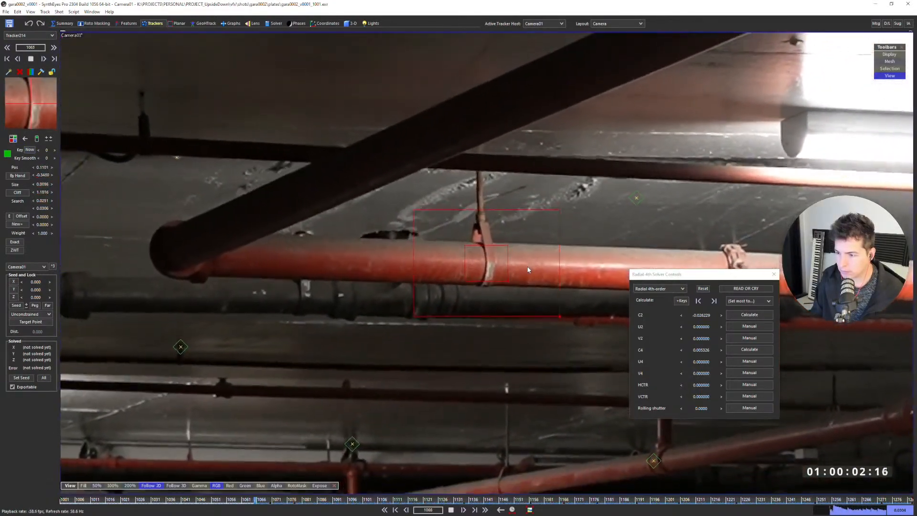
{"action": "scroll", "coordinate": [528, 270], "scroll_direction": "down", "scroll_amount": 20}
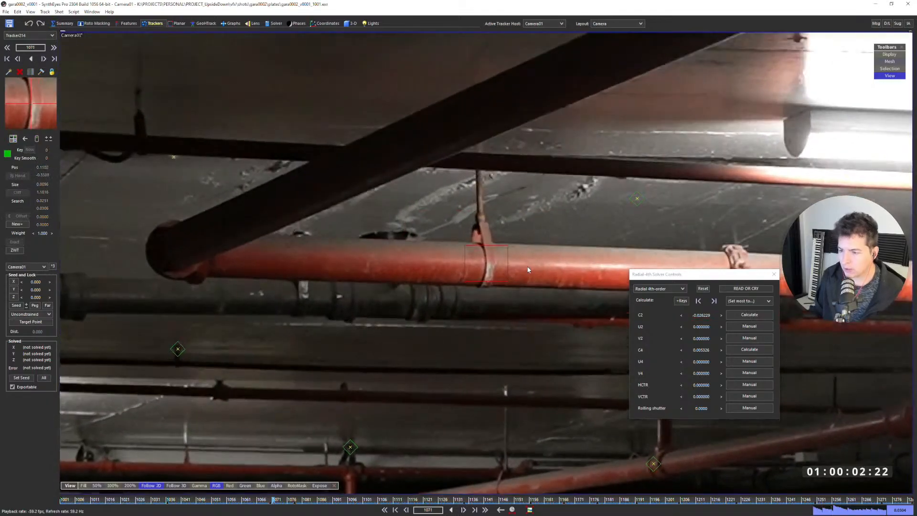
{"action": "scroll", "coordinate": [528, 270], "scroll_direction": "down", "scroll_amount": 3}
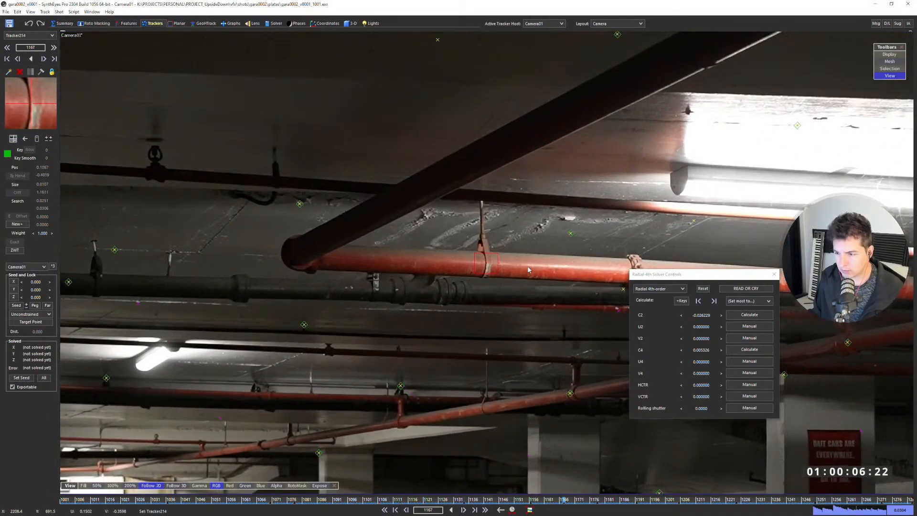
- Solve the scene again with the pipe clamp tracker, accept the result and compare its point with the pipe mesh in perspective
{"action": "key", "text": "shift+g"}
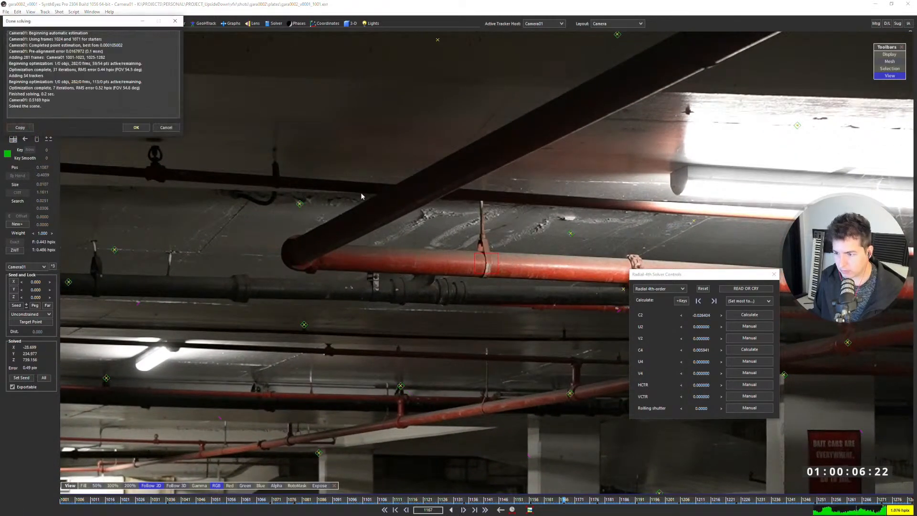
{"action": "left_click", "coordinate": [136, 127]}
{"action": "scroll", "coordinate": [540, 142], "scroll_direction": "up", "scroll_amount": 5}
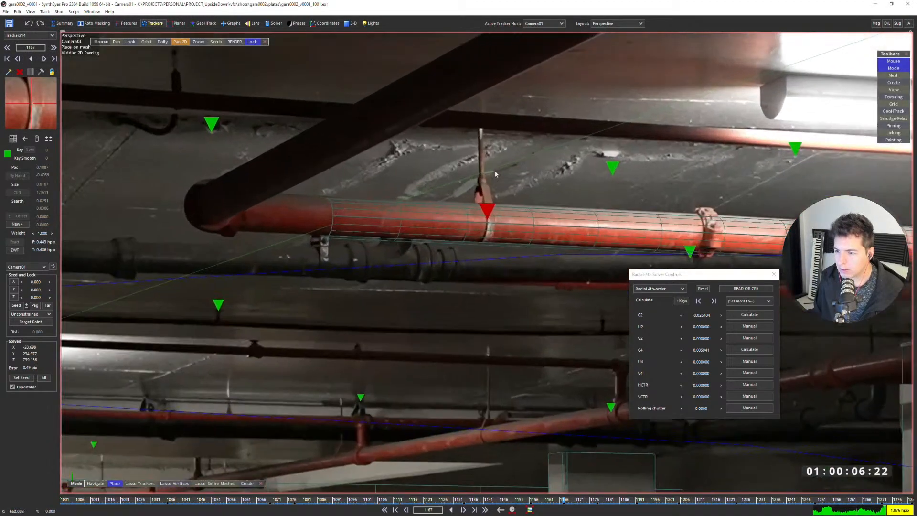
{"action": "scroll", "coordinate": [445, 185], "scroll_direction": "up", "scroll_amount": 2}
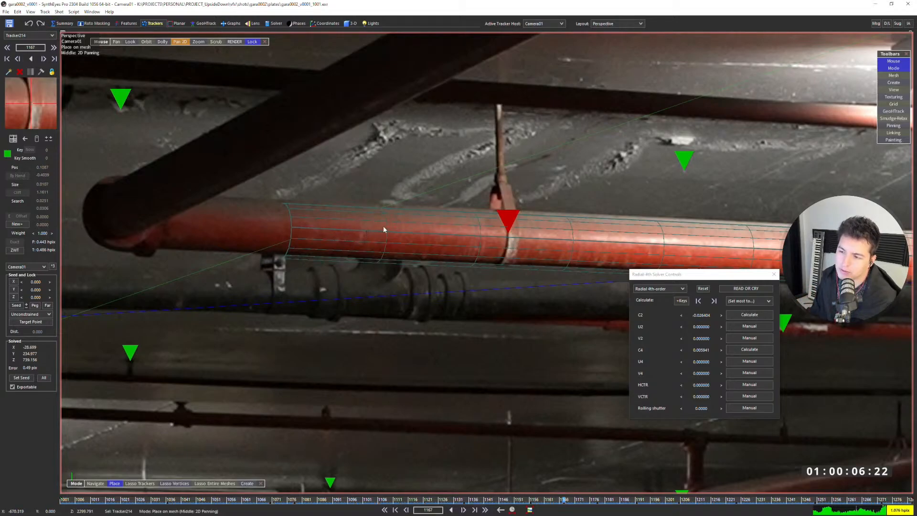
- Examine how the orange pillar's base and its trackers line up with the pillar mesh at frame 1167
{"action": "scroll", "coordinate": [383, 225], "scroll_direction": "down", "scroll_amount": 6}
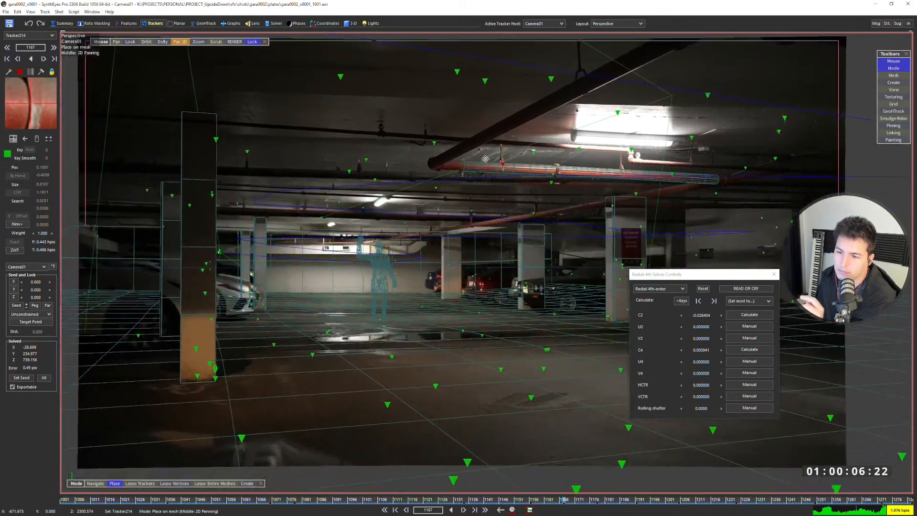
{"action": "scroll", "coordinate": [191, 224], "scroll_direction": "up", "scroll_amount": 5}
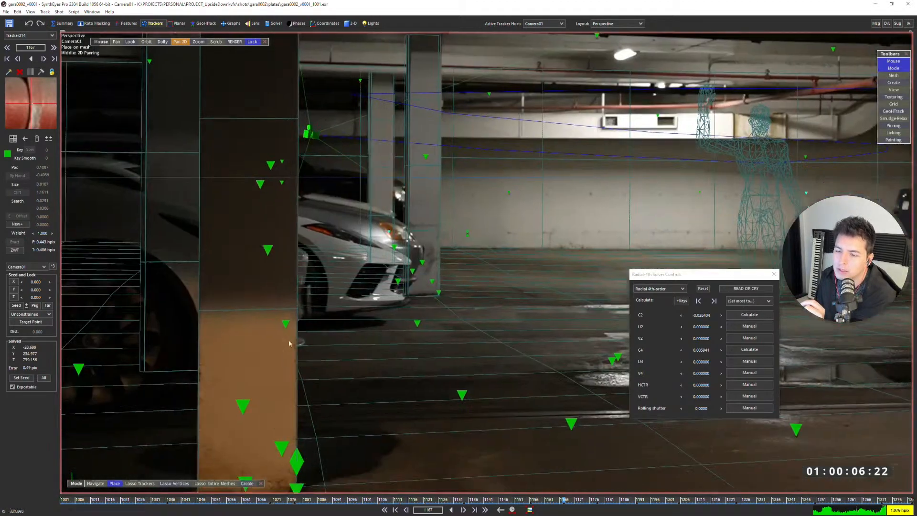
{"action": "scroll", "coordinate": [265, 386], "scroll_direction": "up", "scroll_amount": 6}
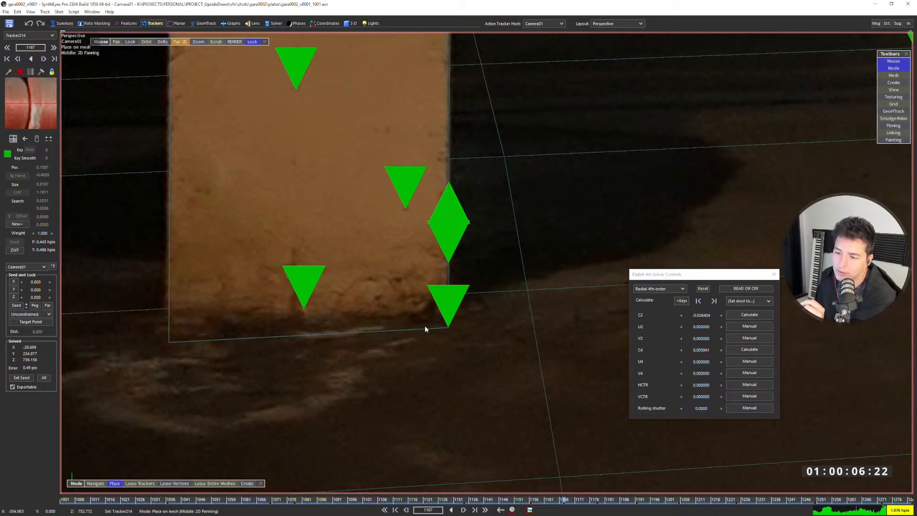
{"action": "middle_click_drag", "start_coordinate": [444, 234], "coordinate": [401, 245]}
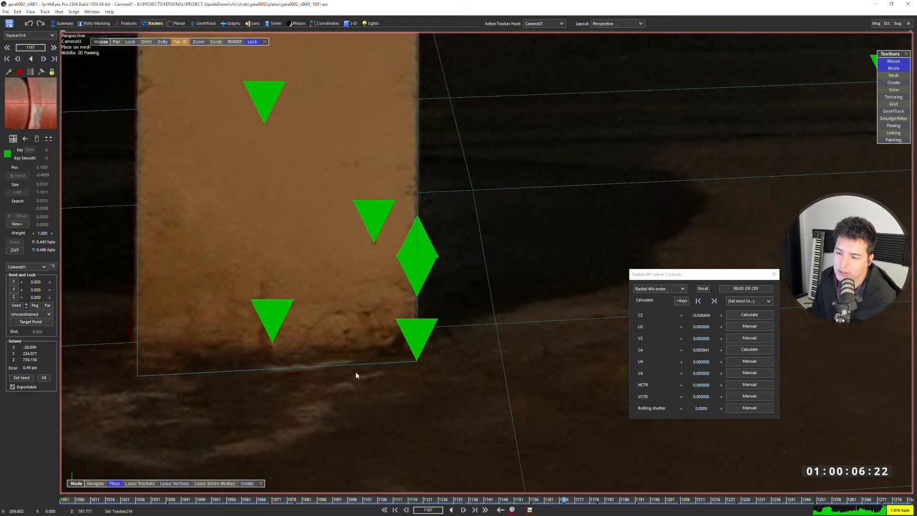
{"action": "scroll", "coordinate": [354, 365], "scroll_direction": "down", "scroll_amount": 6}
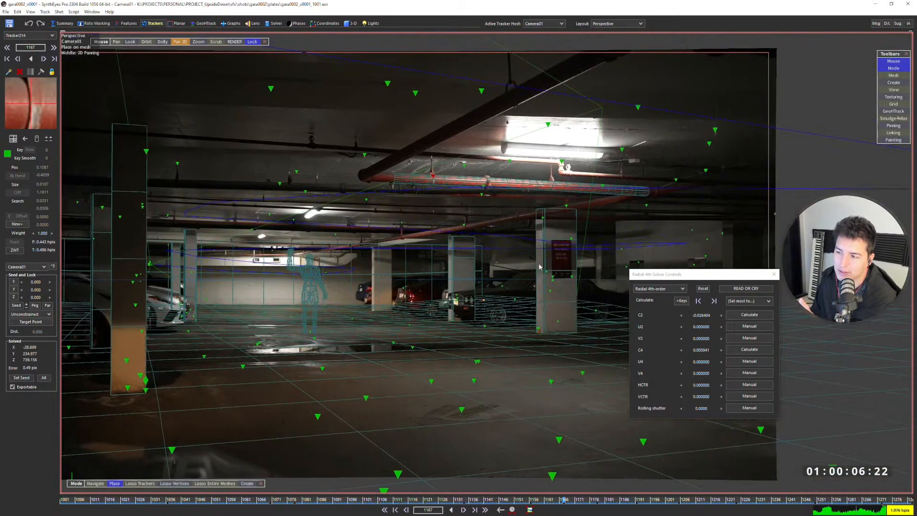
- Drop the pipe clamp tracker onto the red ceiling pipe's mesh at frame 1167 and inspect its locked point at the clamp
{"action": "scroll", "coordinate": [424, 186], "scroll_direction": "up", "scroll_amount": 8}
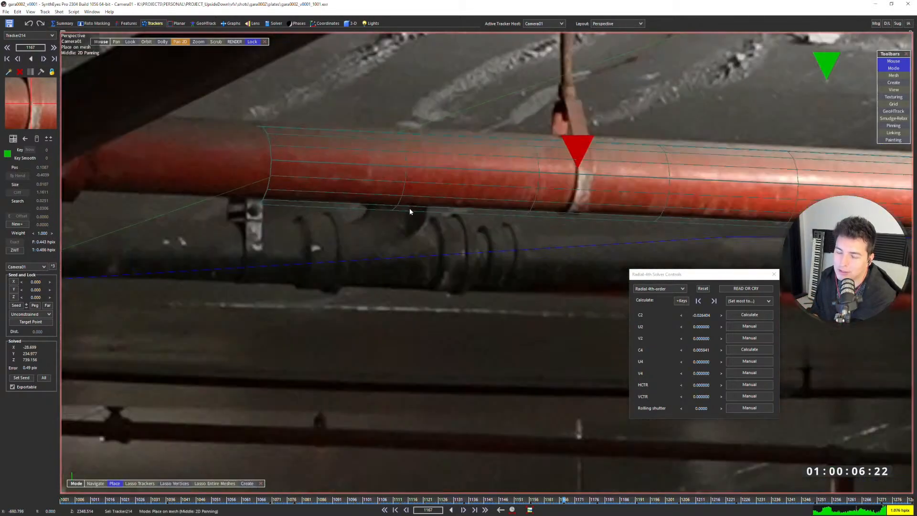
{"action": "scroll", "coordinate": [579, 164], "scroll_direction": "up", "scroll_amount": 2}
{"action": "scroll", "coordinate": [578, 164], "scroll_direction": "down", "scroll_amount": 1}
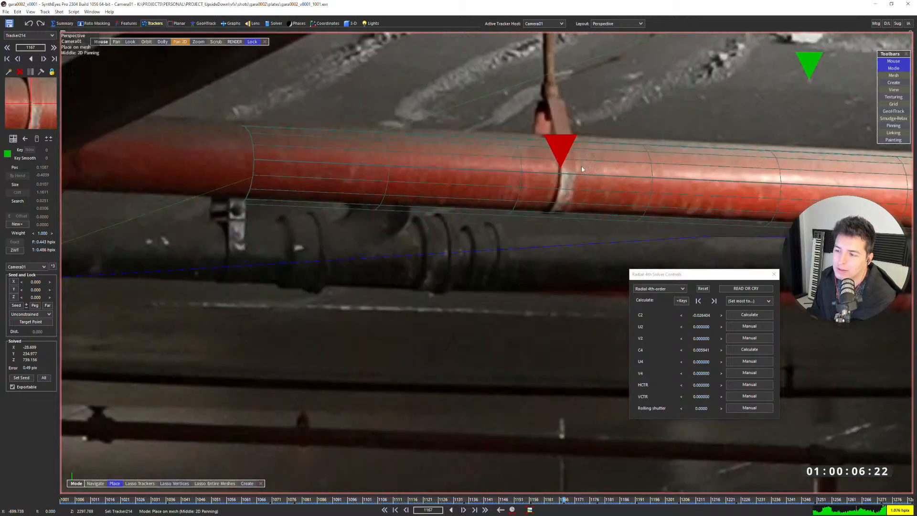
{"action": "scroll", "coordinate": [567, 175], "scroll_direction": "down", "scroll_amount": 3}
{"action": "middle_click_drag", "start_coordinate": [567, 174], "coordinate": [475, 196]}
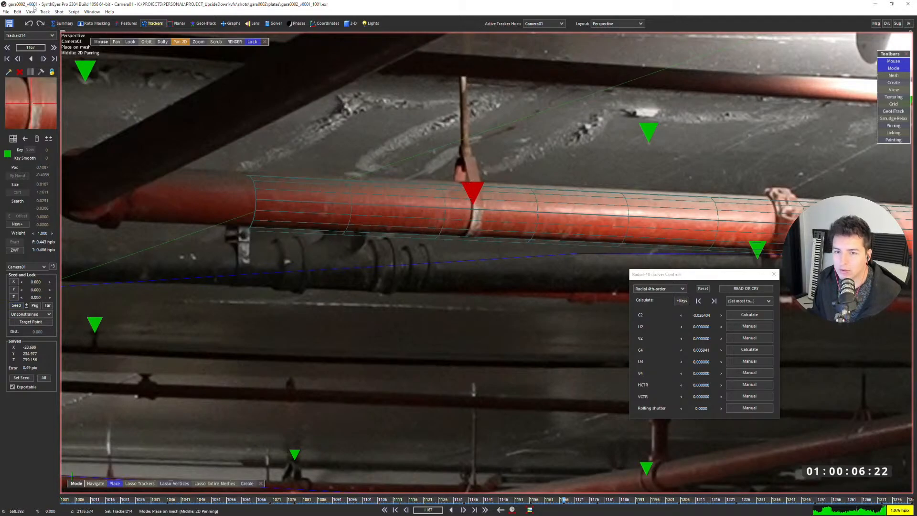
{"action": "left_click", "coordinate": [31, 11]}
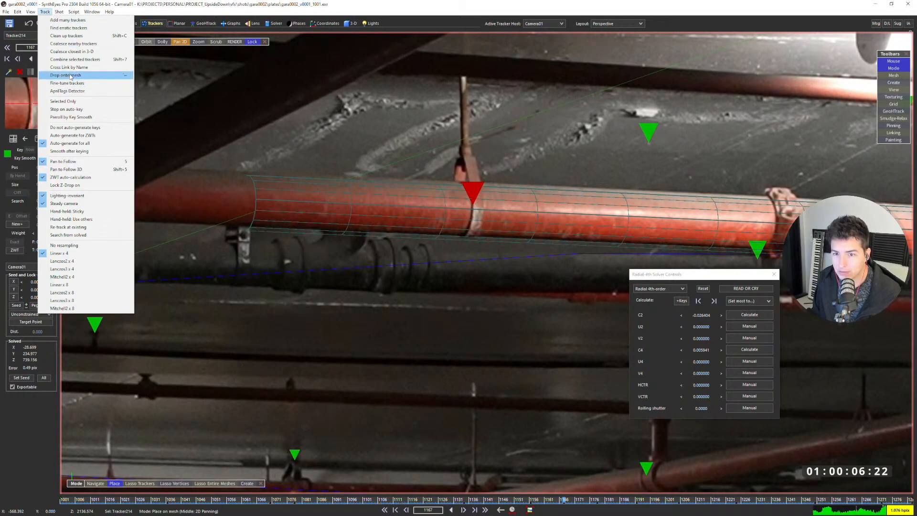
{"action": "left_click", "coordinate": [71, 75]}
{"action": "scroll", "coordinate": [474, 213], "scroll_direction": "up", "scroll_amount": 3}
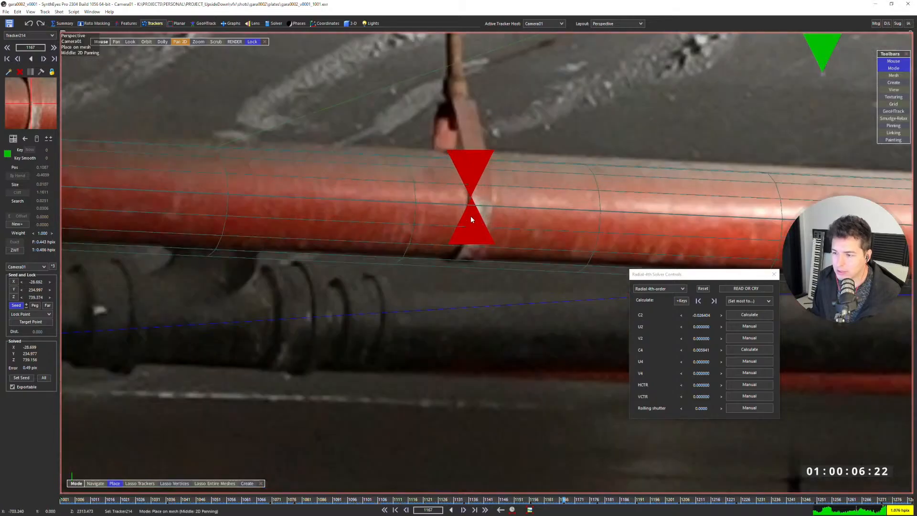
{"action": "scroll", "coordinate": [472, 215], "scroll_direction": "down", "scroll_amount": 2}
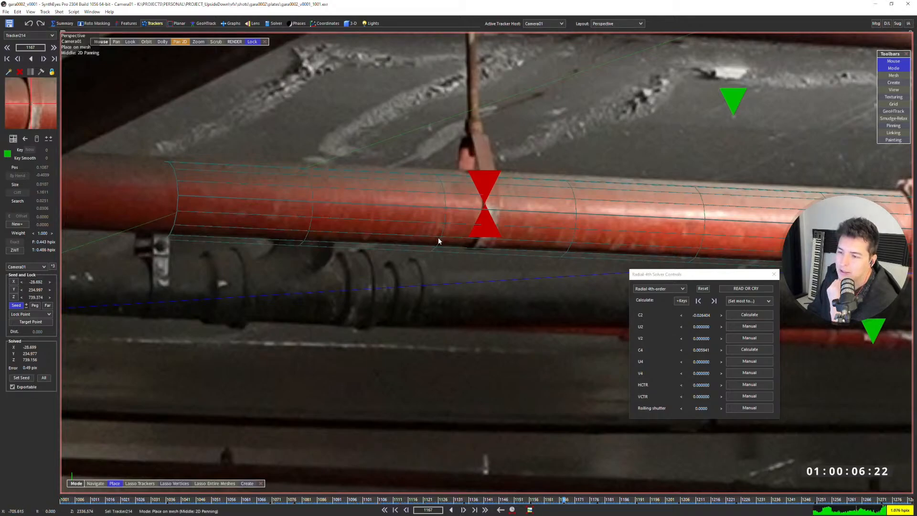
- Place the clamp tracker's seed on the pipe mesh at about -28.957, 233.782, 739.481, solve the scene and accept the result
{"action": "left_click", "coordinate": [483, 209]}
{"action": "left_click_drag", "start_coordinate": [484, 209], "coordinate": [483, 209]}
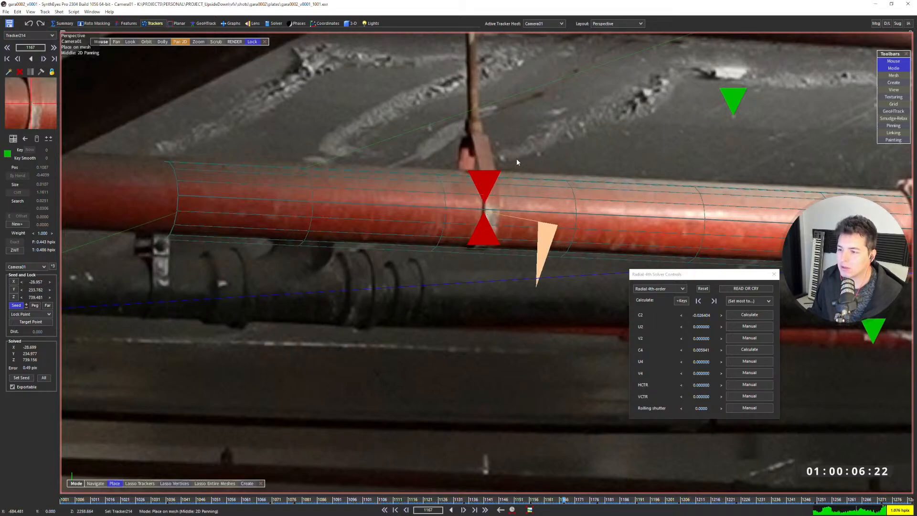
{"action": "key", "text": "g"}
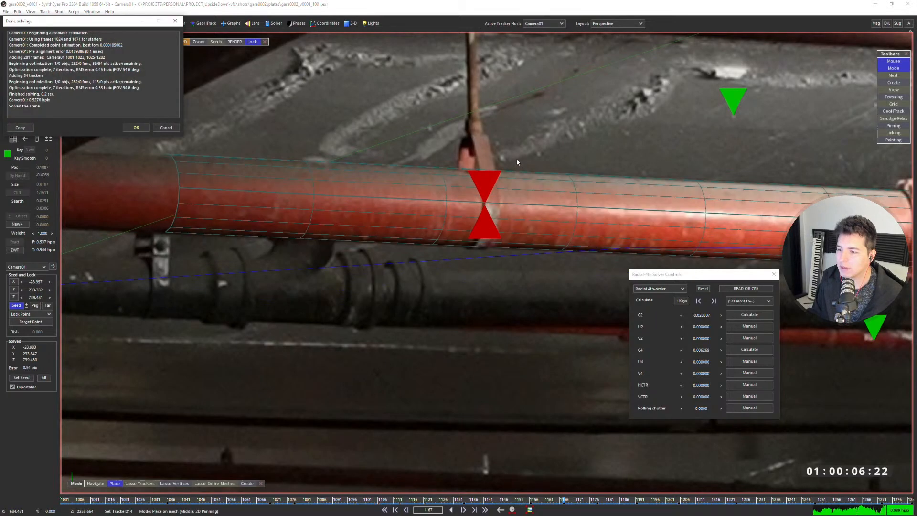
{"action": "left_click", "coordinate": [137, 128]}
- Move the clamp tracker's seed on the pipe mesh to about -28.740, 234.200, 739.532, solve again and accept the result
{"action": "left_click", "coordinate": [487, 206]}
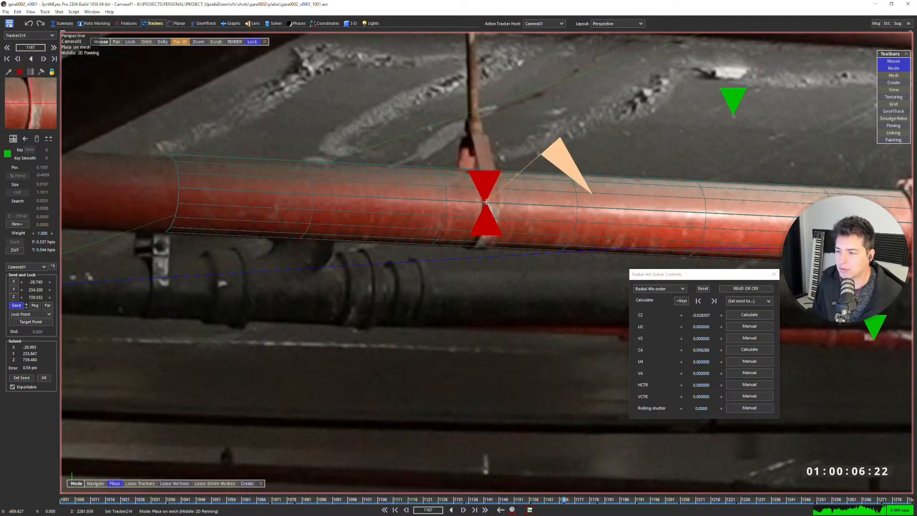
{"action": "key", "text": "g"}
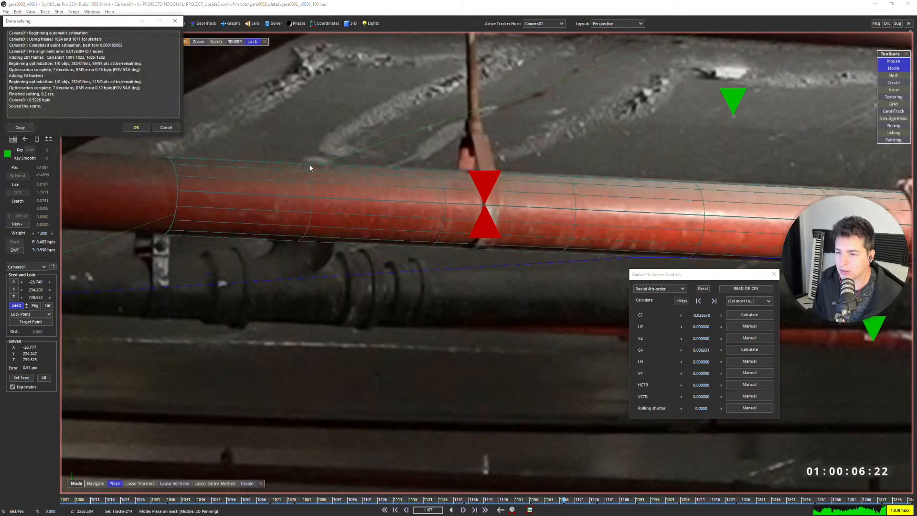
{"action": "left_click", "coordinate": [137, 128]}
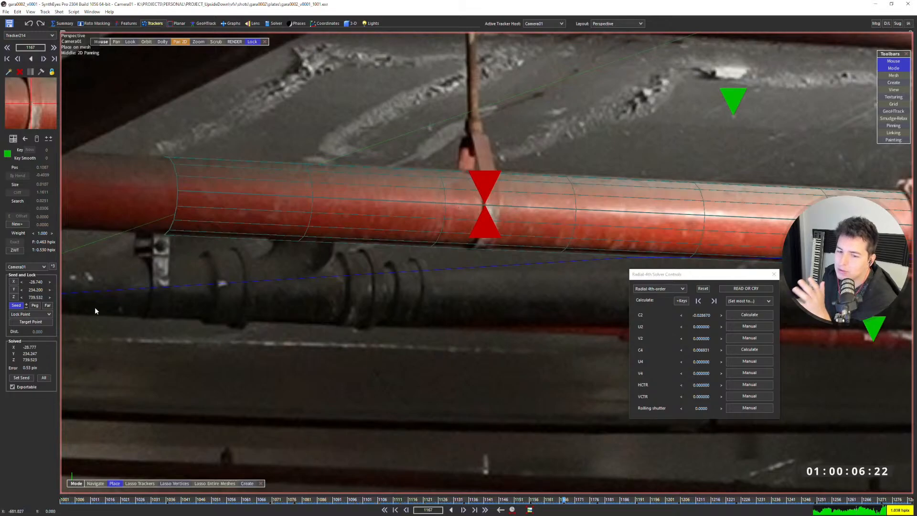
- Examine the clamp tracker's point against the pipe mesh from above in the Quad layout, returning to the perspective view
{"action": "left_click", "coordinate": [33, 314]}
{"action": "left_click", "coordinate": [36, 315]}
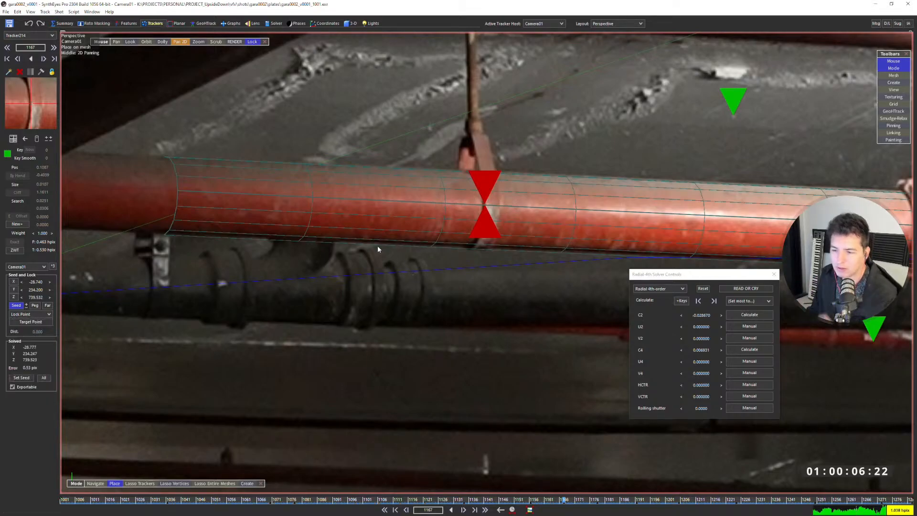
{"action": "key", "text": "q"}
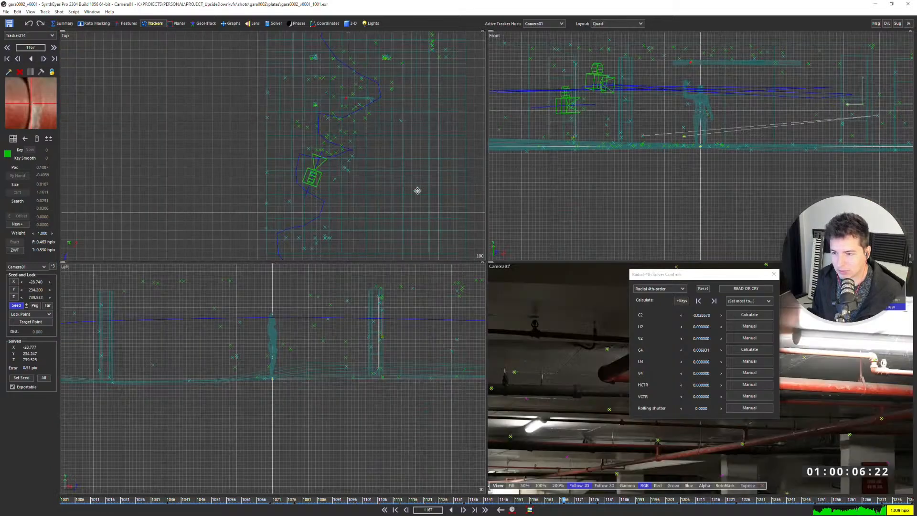
{"action": "scroll", "coordinate": [347, 102], "scroll_direction": "up", "scroll_amount": 3}
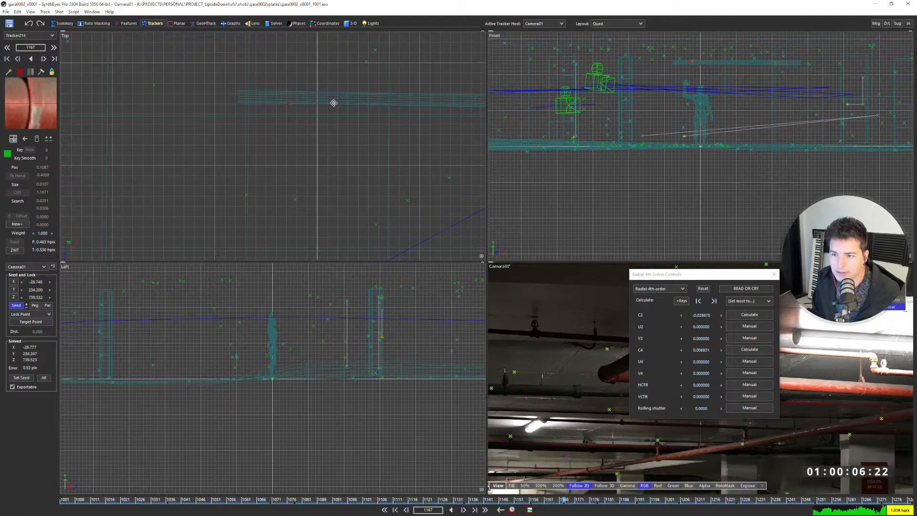
{"action": "key", "text": "q"}
{"action": "key", "text": "q"}
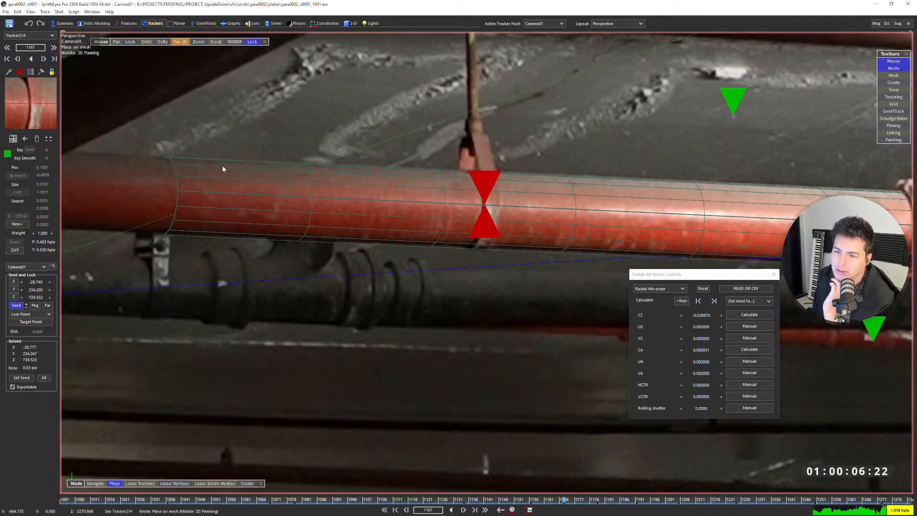
- Change the clamp tracker's lock constraint to Any X Axis, solve the scene and accept the result
{"action": "left_click", "coordinate": [29, 314]}
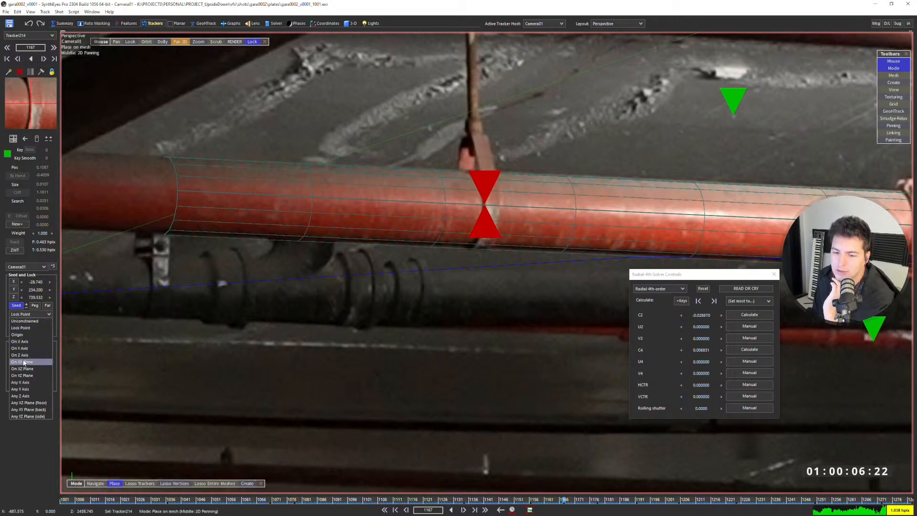
{"action": "left_click", "coordinate": [20, 382]}
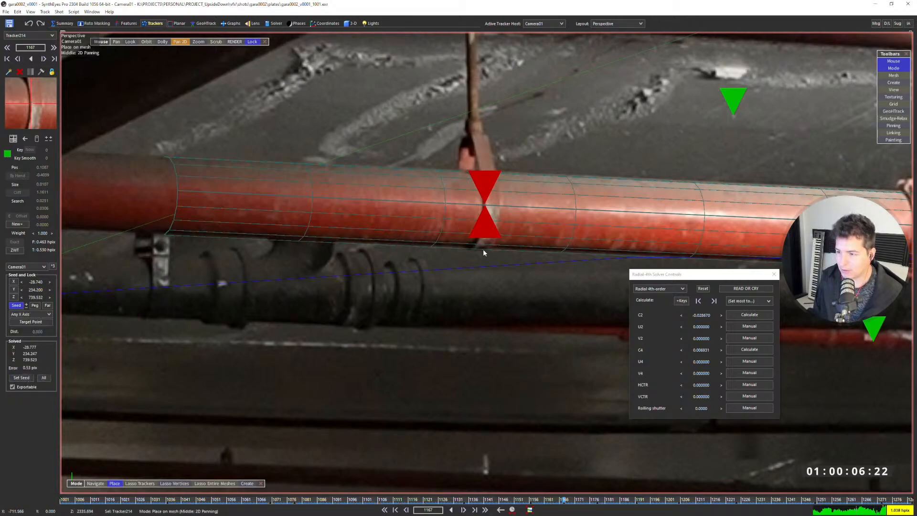
{"action": "key", "text": "g"}
{"action": "left_click", "coordinate": [137, 128]}
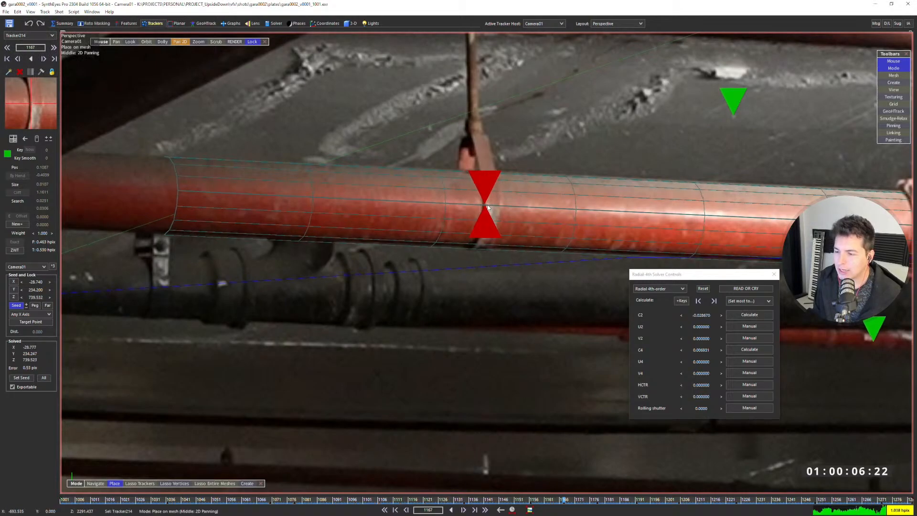
- Review from frame 1001 to about frame 1169 in perspective how the garage meshes follow the plate
{"action": "scroll", "coordinate": [486, 206], "scroll_direction": "down", "scroll_amount": 10}
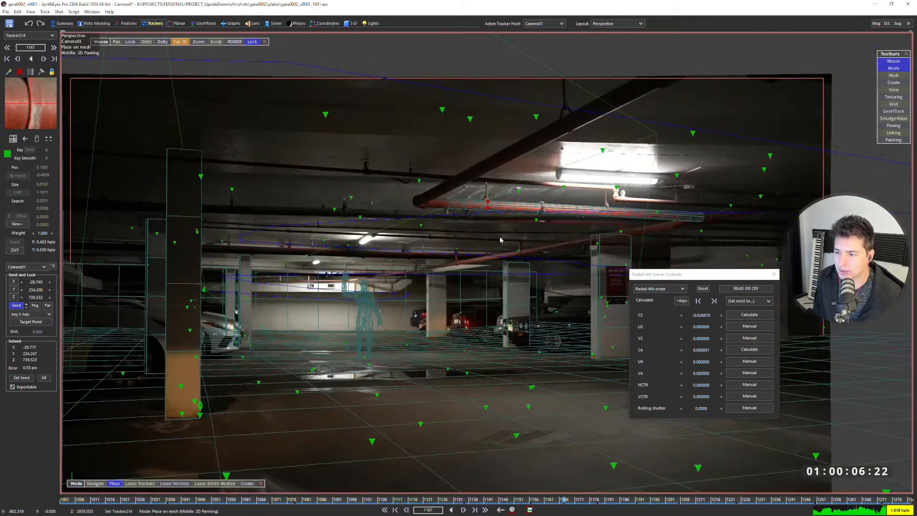
{"action": "key", "text": "Home"}
{"action": "key", "text": "c"}
{"action": "scroll", "coordinate": [439, 245], "scroll_direction": "down", "scroll_amount": 6}
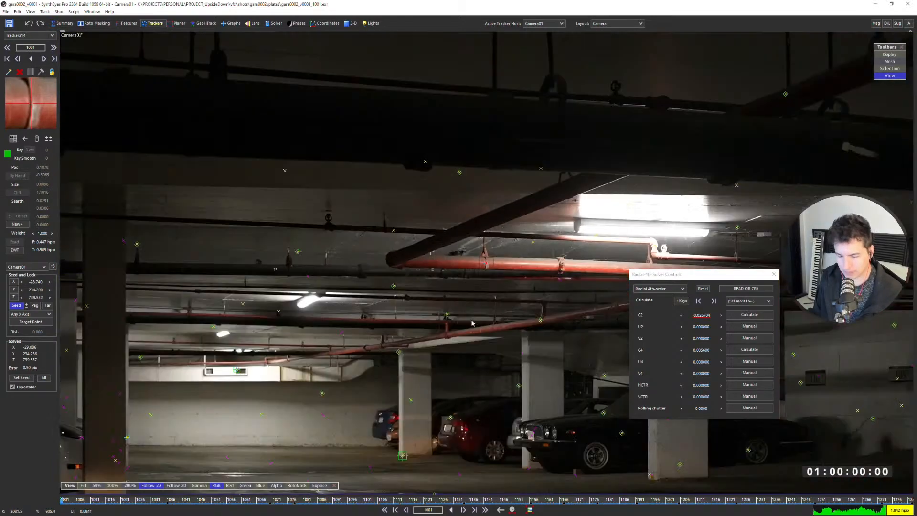
{"action": "scroll", "coordinate": [472, 322], "scroll_direction": "down", "scroll_amount": 5}
{"action": "key", "text": "p"}
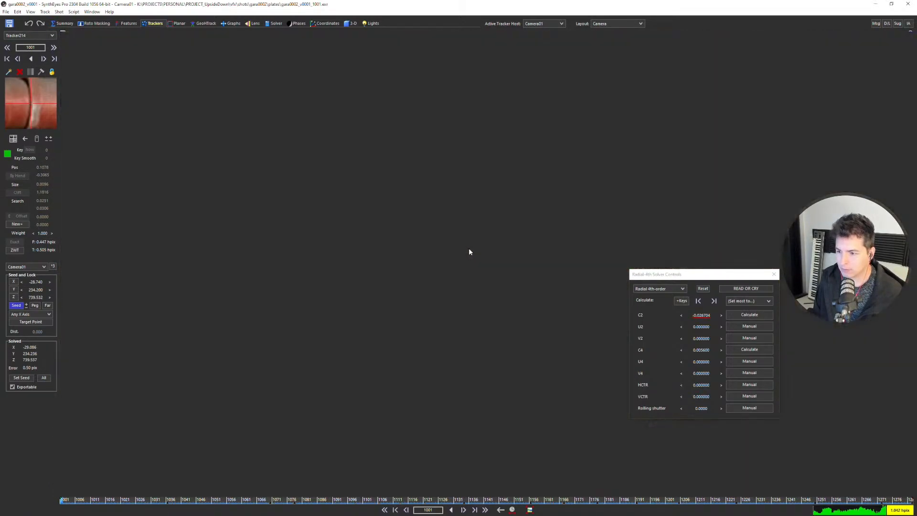
{"action": "scroll", "coordinate": [437, 270], "scroll_direction": "up", "scroll_amount": 3}
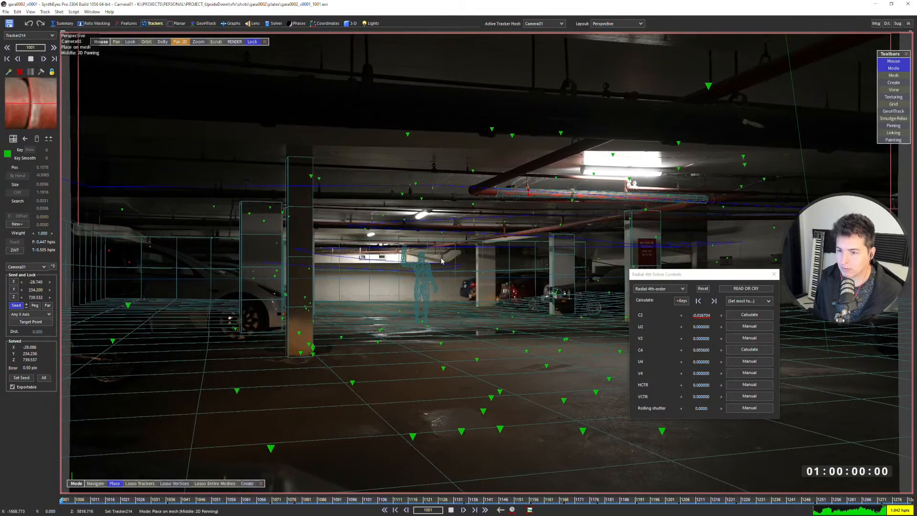
{"action": "left_click_drag", "start_coordinate": [336, 504], "coordinate": [573, 500]}
{"action": "left_click_drag", "start_coordinate": [672, 274], "coordinate": [489, 123]}
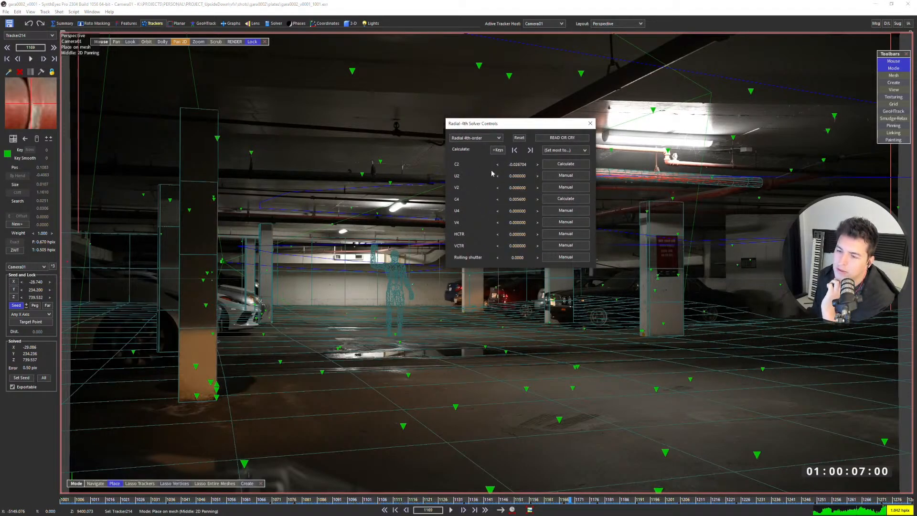
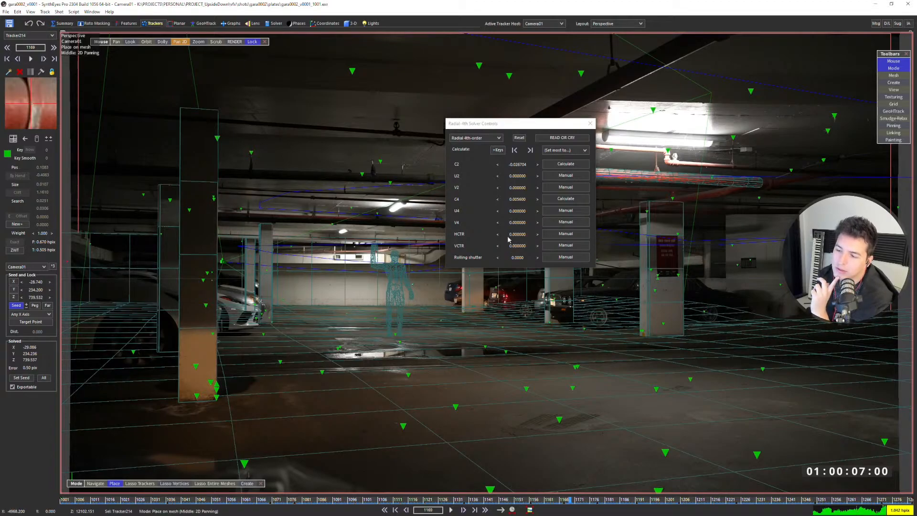
- Try a U2 lens distortion value of -0.032 in the Radial 4th-order solver controls and undo it
{"action": "left_click_drag", "start_coordinate": [522, 180], "coordinate": [480, 189]}
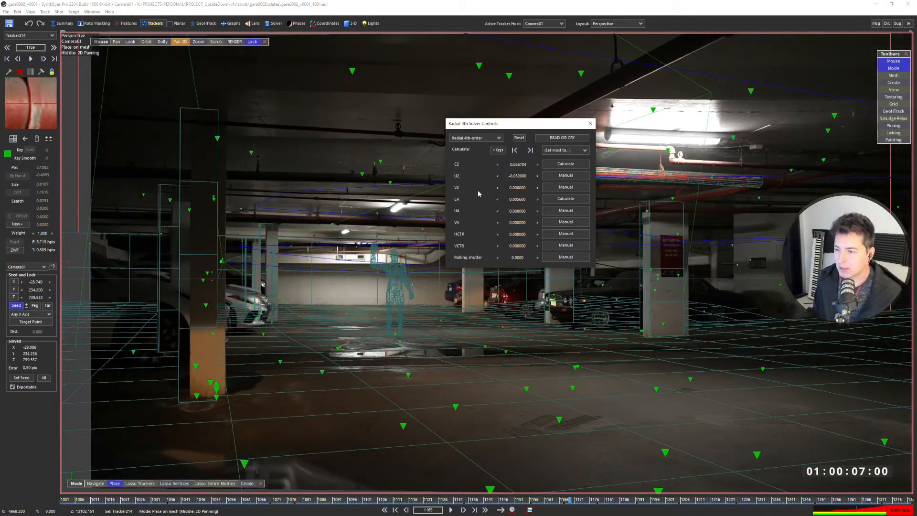
{"action": "key", "text": "ctrl+z"}
{"action": "key", "text": "ctrl+z"}
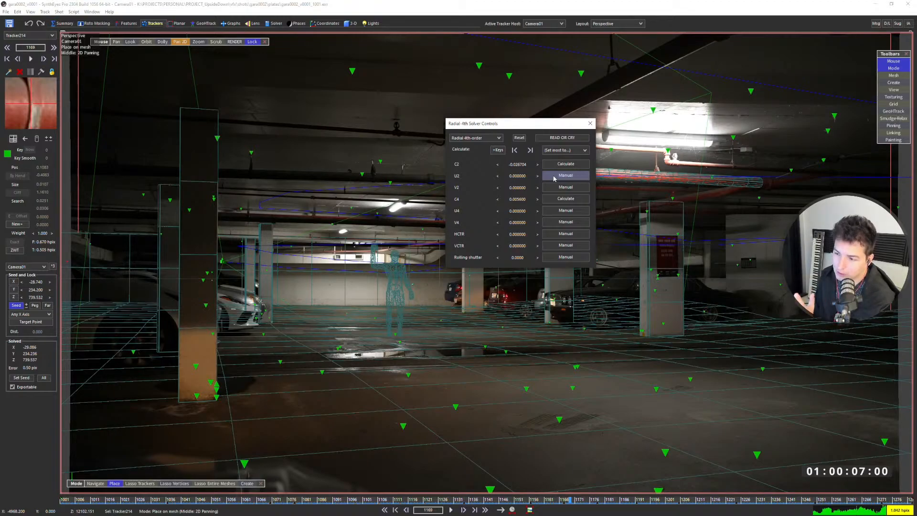
- Set the U2 and V2 distortion parameters to Animate by frame
{"action": "left_click", "coordinate": [565, 176]}
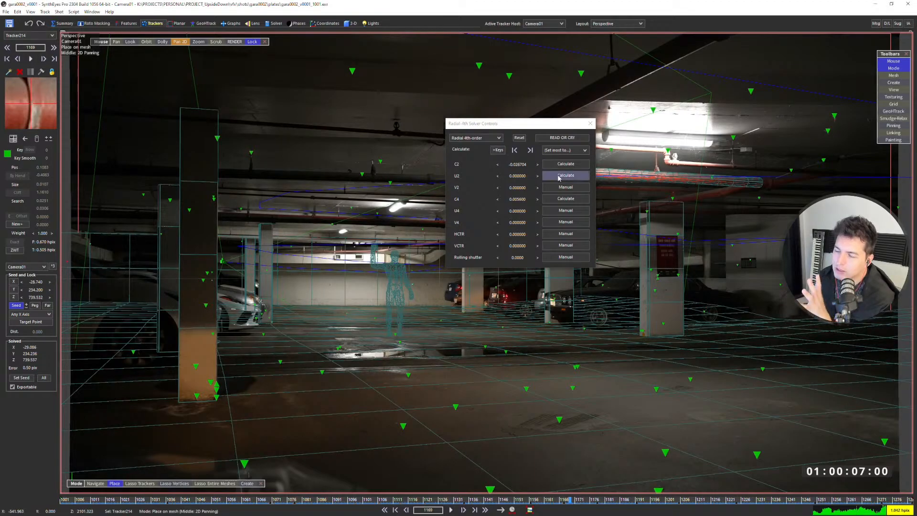
{"action": "left_click", "coordinate": [560, 176]}
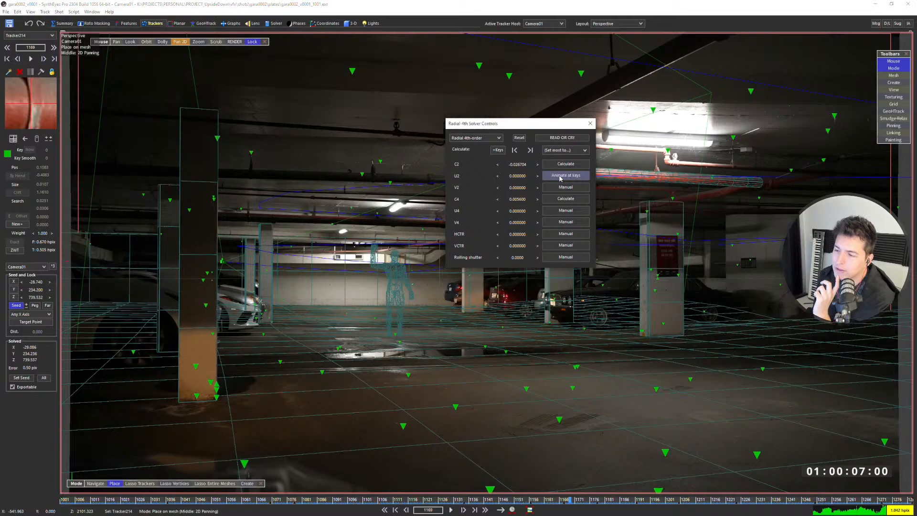
{"action": "left_click", "coordinate": [562, 189]}
{"action": "left_click", "coordinate": [562, 189]}
{"action": "left_click", "coordinate": [561, 190]}
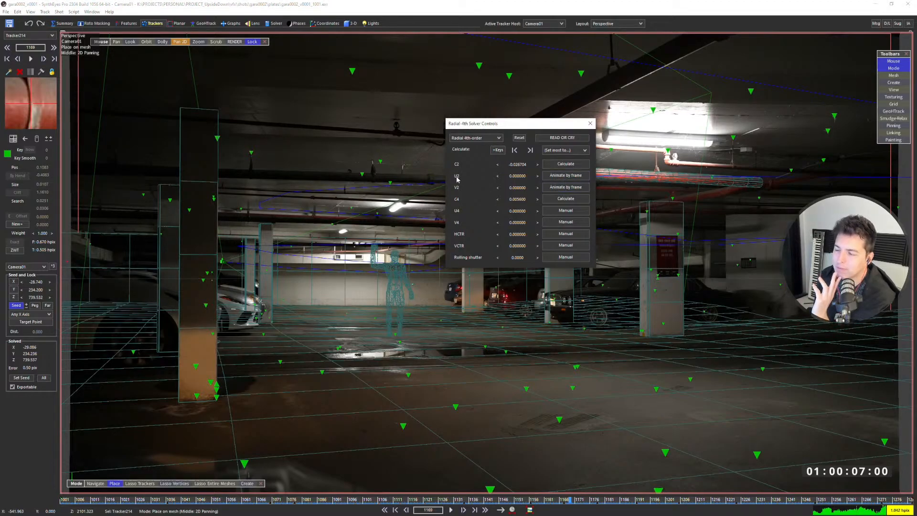
- Solve the scene again with per-frame U2 and V2 distortion and accept the result
{"action": "scroll", "coordinate": [391, 229], "scroll_direction": "down", "scroll_amount": 3}
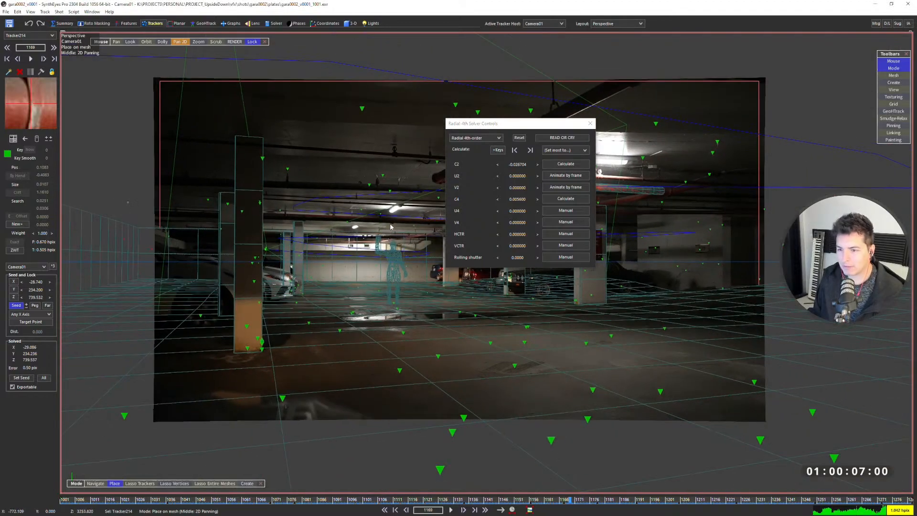
{"action": "key", "text": "shift+g"}
{"action": "left_click", "coordinate": [137, 128]}
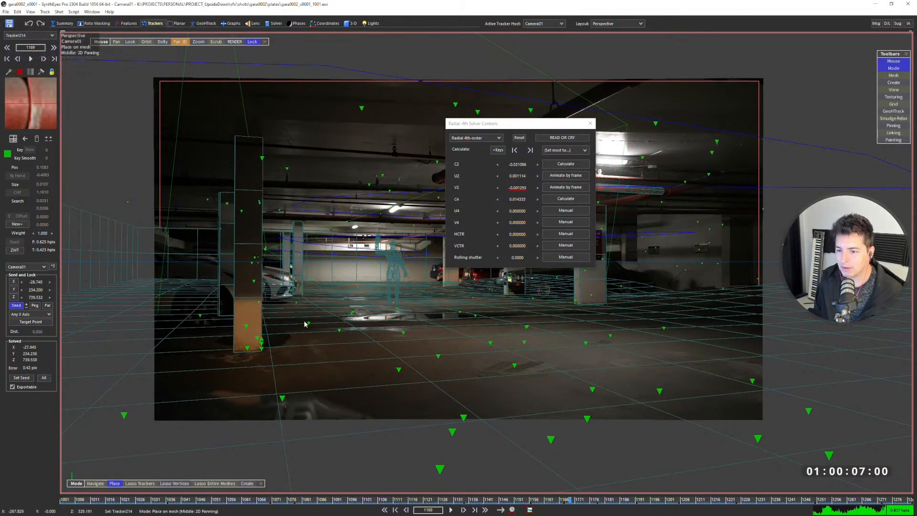
- Compare the solve with and without the animated U2 and V2 distortion near frame 1148, and play back the shot in perspective
{"action": "left_click_drag", "start_coordinate": [309, 499], "coordinate": [601, 499]}
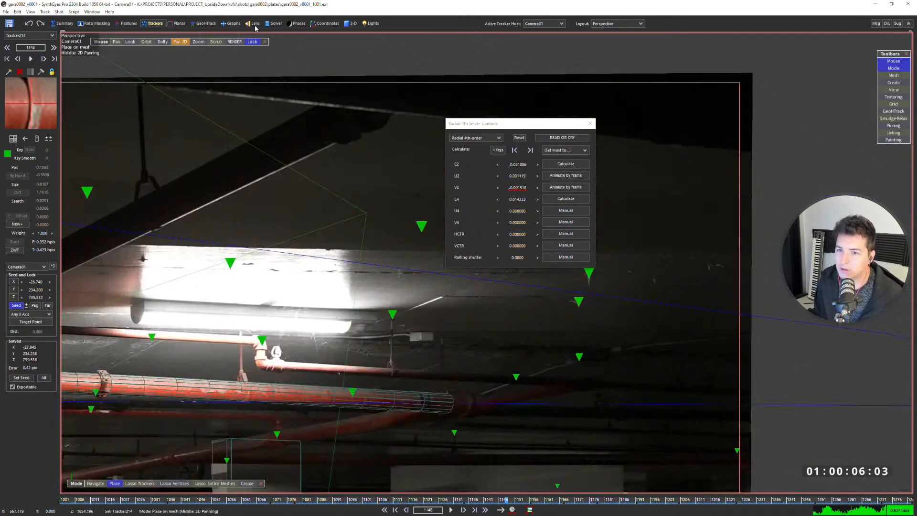
{"action": "left_click", "coordinate": [266, 24]}
{"action": "key", "text": "ctrl+z"}
{"action": "key", "text": "ctrl+y"}
{"action": "key", "text": "ctrl+z"}
{"action": "key", "text": "ctrl+y"}
{"action": "key", "text": "ctrl+z"}
{"action": "key", "text": "ctrl+y"}
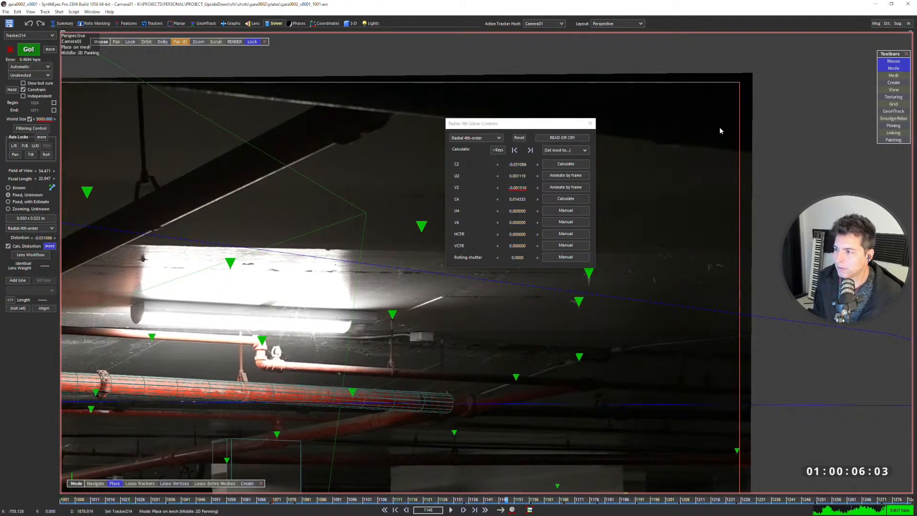
{"action": "key", "text": "space"}
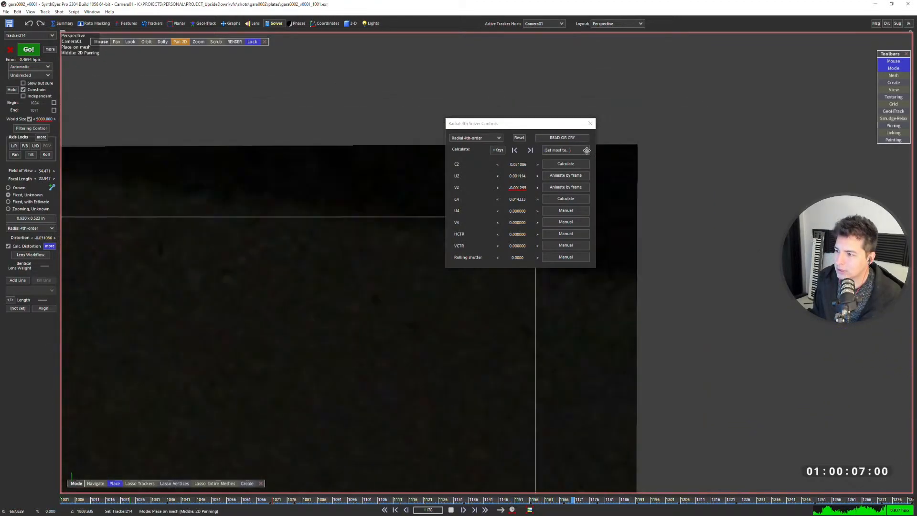
{"action": "left_click_drag", "start_coordinate": [537, 124], "coordinate": [773, 125]}
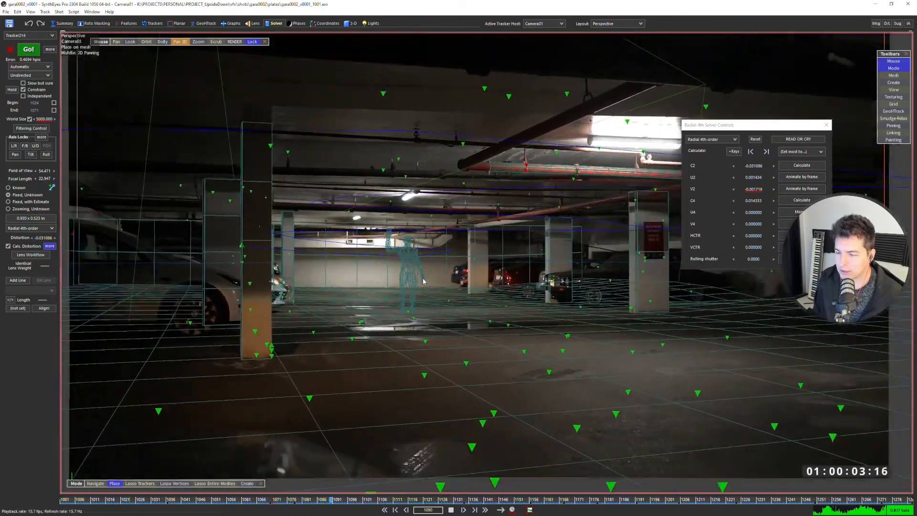
- Play and scrub the shot through frame 1177, comparing the survey geometry with the plate in perspective and camera views
{"action": "key", "text": "space"}
{"action": "key", "text": "4"}
{"action": "scroll", "coordinate": [478, 332], "scroll_direction": "down", "scroll_amount": 5}
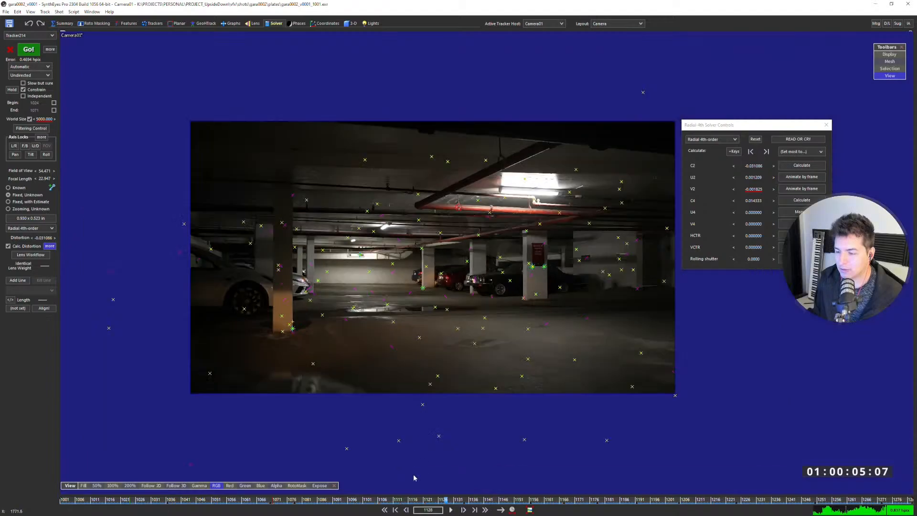
{"action": "left_click_drag", "start_coordinate": [407, 500], "coordinate": [534, 499]}
{"action": "key", "text": "5"}
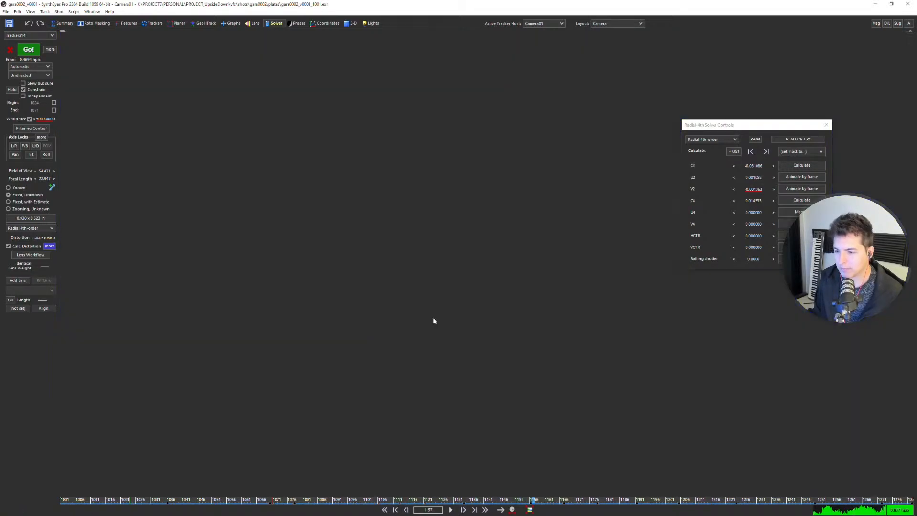
{"action": "scroll", "coordinate": [425, 282], "scroll_direction": "down", "scroll_amount": 2}
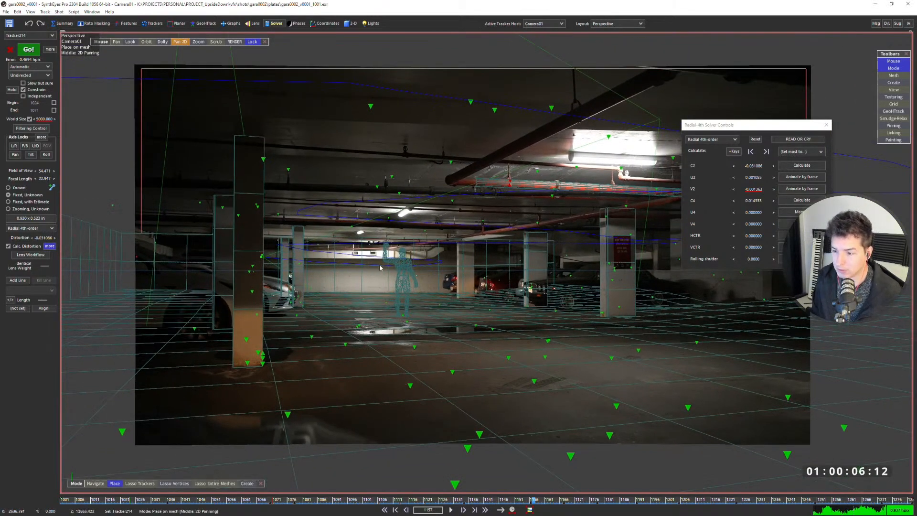
{"action": "key", "text": "space"}
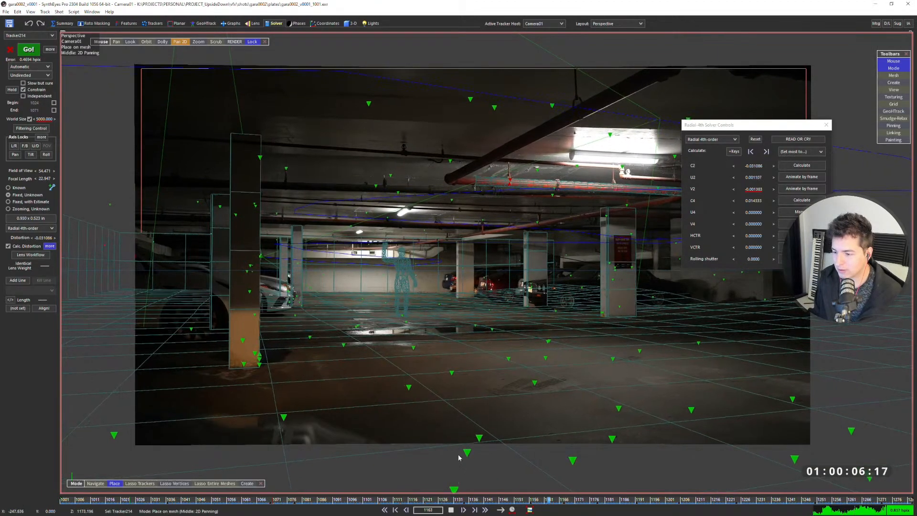
{"action": "key", "text": "F5"}
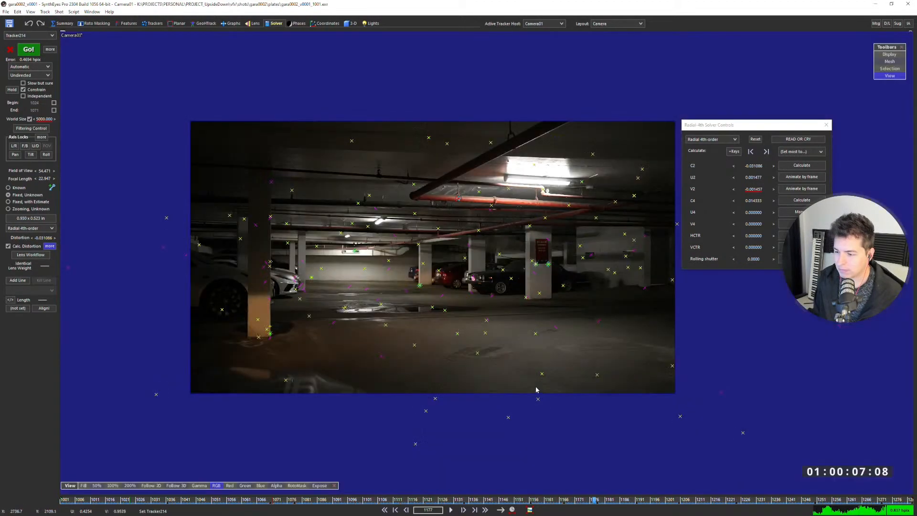
- Select the floor tracker just beyond the tyre-like marks at frame 1177 and inspect it against the garage floor in perspective
{"action": "scroll", "coordinate": [457, 333], "scroll_direction": "up", "scroll_amount": 10}
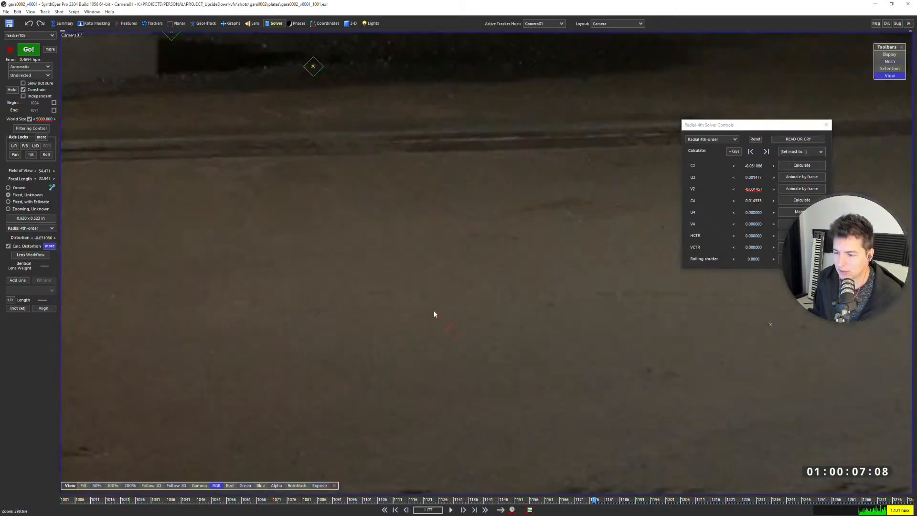
{"action": "left_click", "coordinate": [447, 327]}
{"action": "key", "text": "F6"}
{"action": "scroll", "coordinate": [502, 363], "scroll_direction": "up", "scroll_amount": 7}
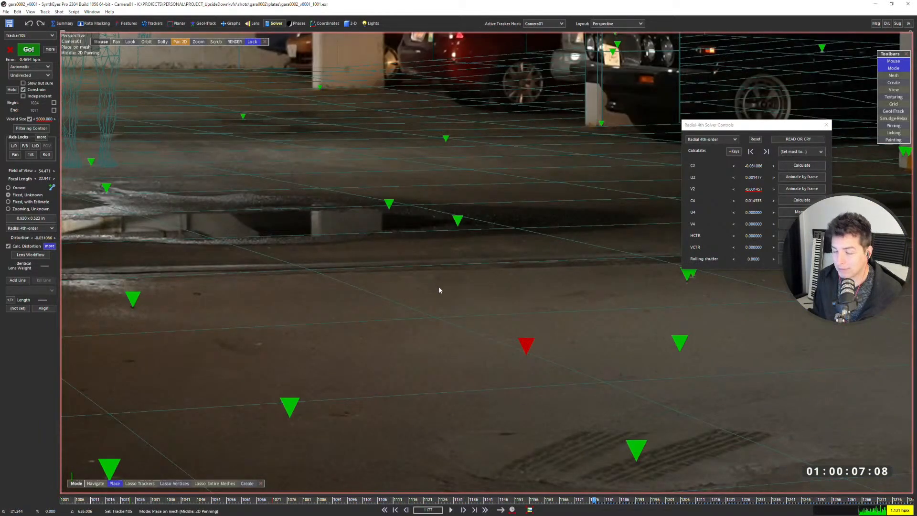
{"action": "scroll", "coordinate": [332, 152], "scroll_direction": "down", "scroll_amount": 5}
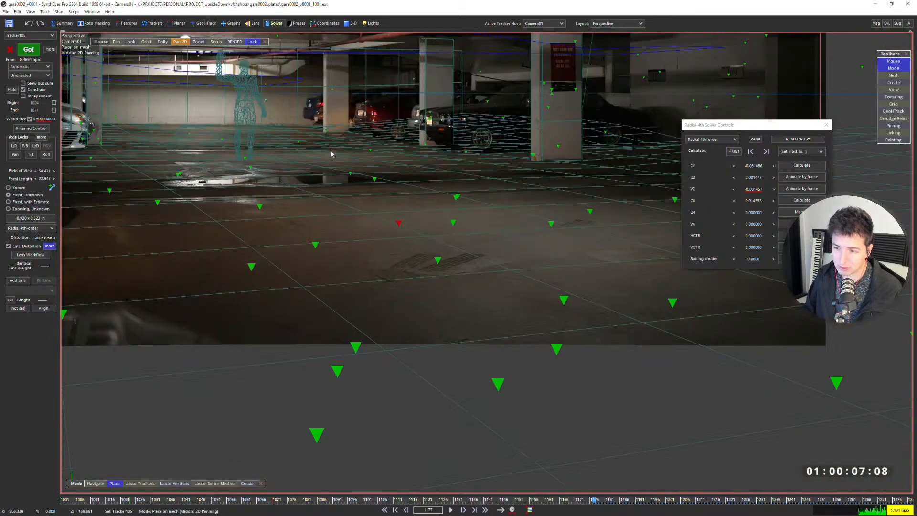
- Examine how the survey meshes and the selected floor tracker line up with the plate at frame 1177
{"action": "scroll", "coordinate": [529, 161], "scroll_direction": "down", "scroll_amount": 3}
{"action": "middle_click_drag", "start_coordinate": [437, 149], "coordinate": [451, 182]}
{"action": "scroll", "coordinate": [448, 147], "scroll_direction": "down", "scroll_amount": 3}
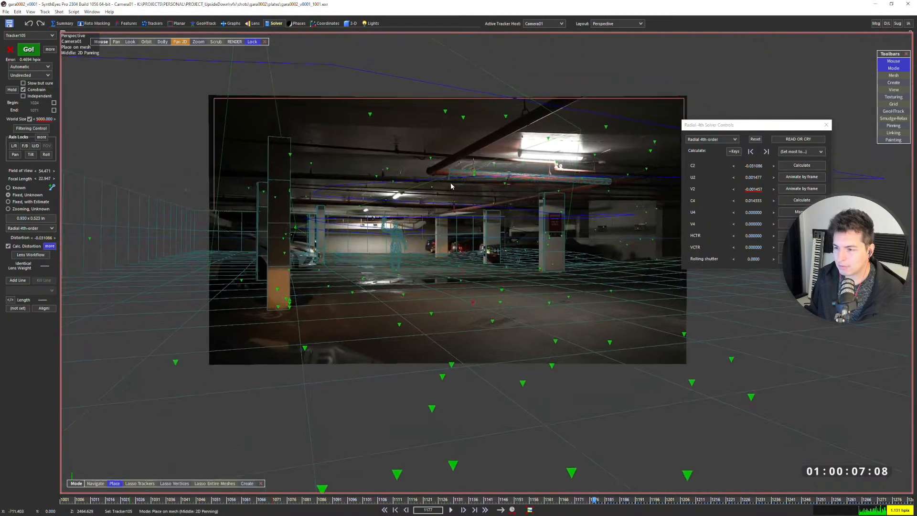
{"action": "scroll", "coordinate": [451, 182], "scroll_direction": "up", "scroll_amount": 3}
{"action": "scroll", "coordinate": [452, 172], "scroll_direction": "up", "scroll_amount": 1}
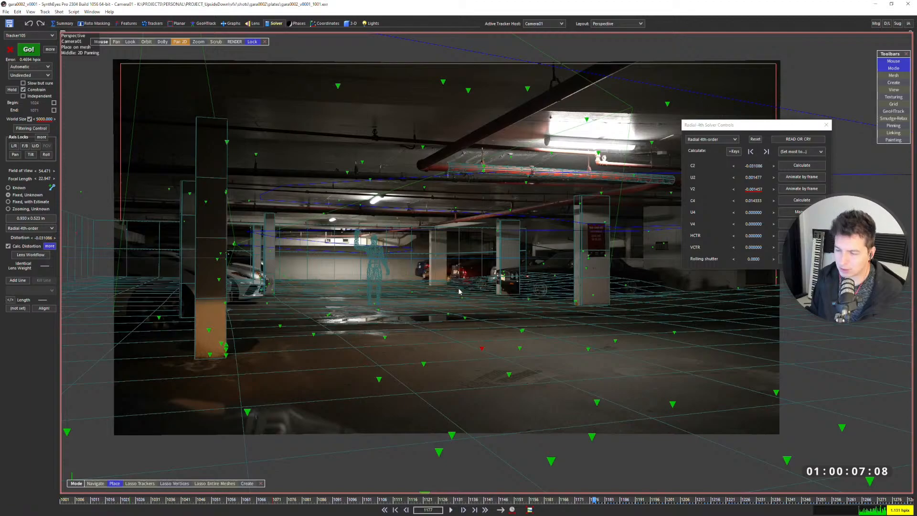
{"action": "scroll", "coordinate": [461, 164], "scroll_direction": "up", "scroll_amount": 2}
{"action": "scroll", "coordinate": [463, 161], "scroll_direction": "down", "scroll_amount": 2}
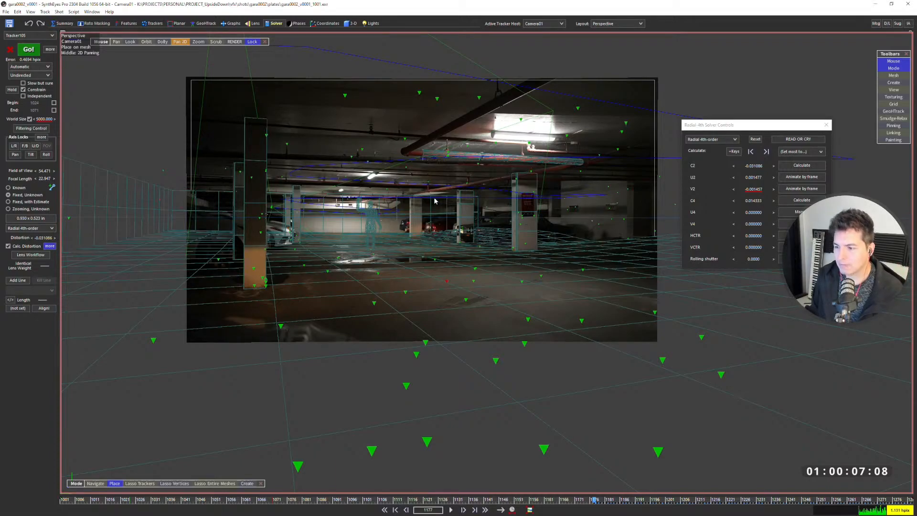
{"action": "scroll", "coordinate": [453, 280], "scroll_direction": "up", "scroll_amount": 3}
{"action": "scroll", "coordinate": [449, 281], "scroll_direction": "up", "scroll_amount": 3}
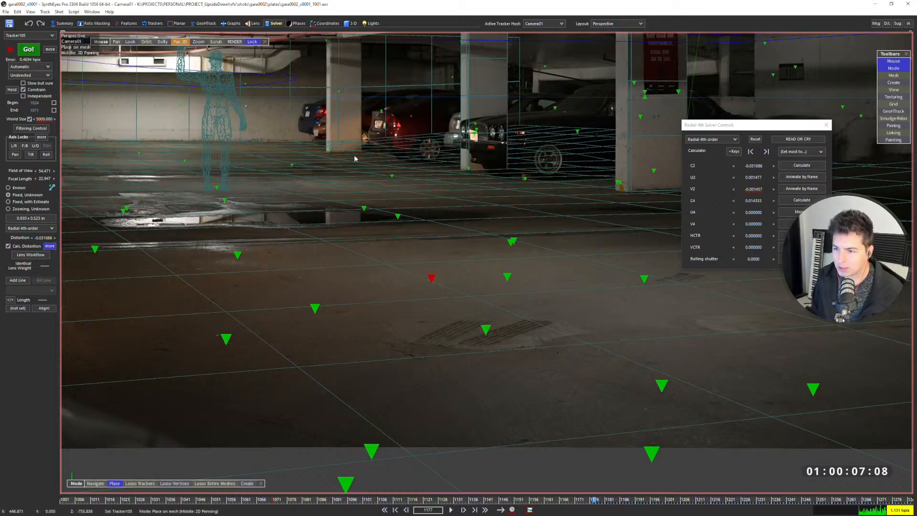
{"action": "scroll", "coordinate": [436, 284], "scroll_direction": "up", "scroll_amount": 3}
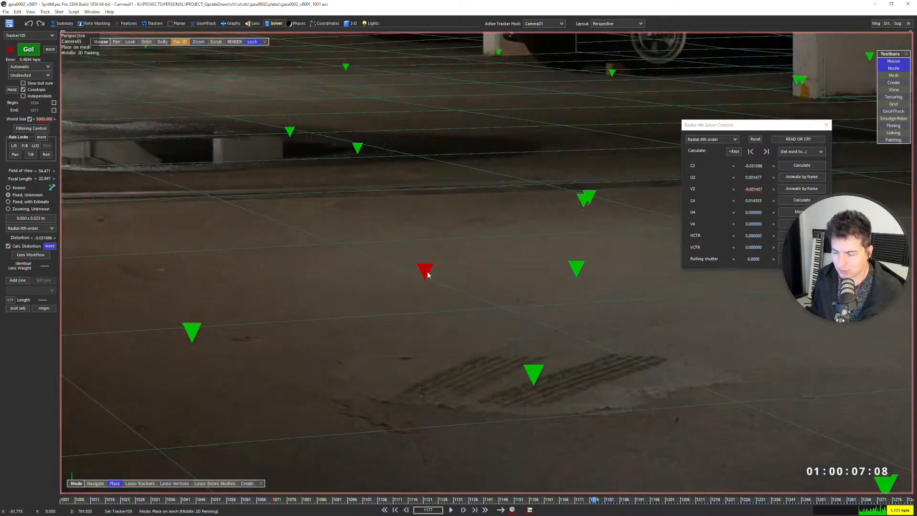
{"action": "scroll", "coordinate": [420, 274], "scroll_direction": "down", "scroll_amount": 5}
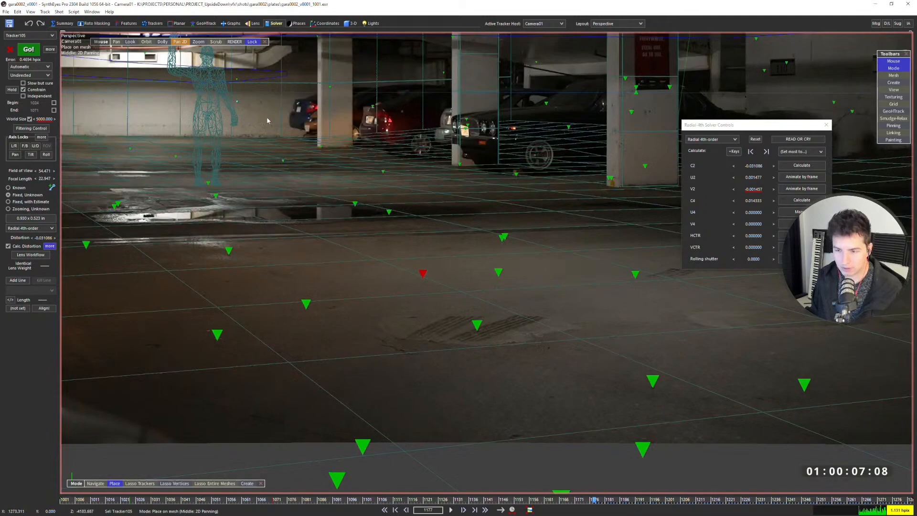
- Try dropping the selected floor tracker onto the mesh and check its height relative to the floor from a low viewpoint
{"action": "left_click_drag", "start_coordinate": [265, 114], "coordinate": [473, 270], "text": "alt"}
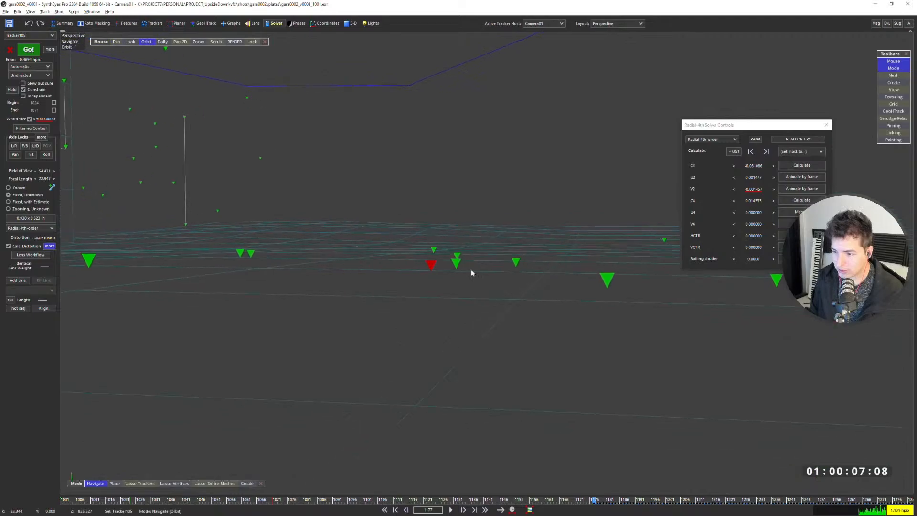
{"action": "left_click", "coordinate": [30, 11]}
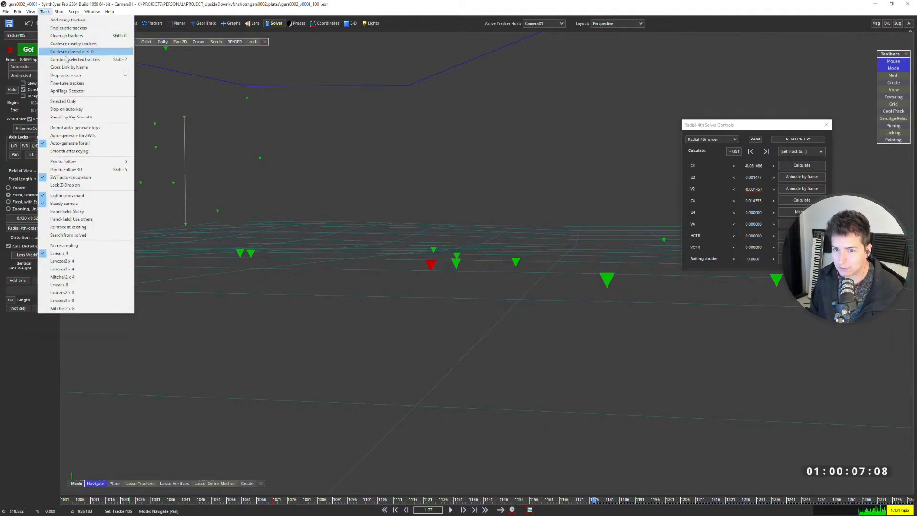
{"action": "left_click", "coordinate": [62, 75]}
{"action": "left_click_drag", "start_coordinate": [430, 248], "coordinate": [28, 248], "text": "alt"}
{"action": "middle_click_drag", "start_coordinate": [459, 229], "coordinate": [436, 258], "text": "alt"}
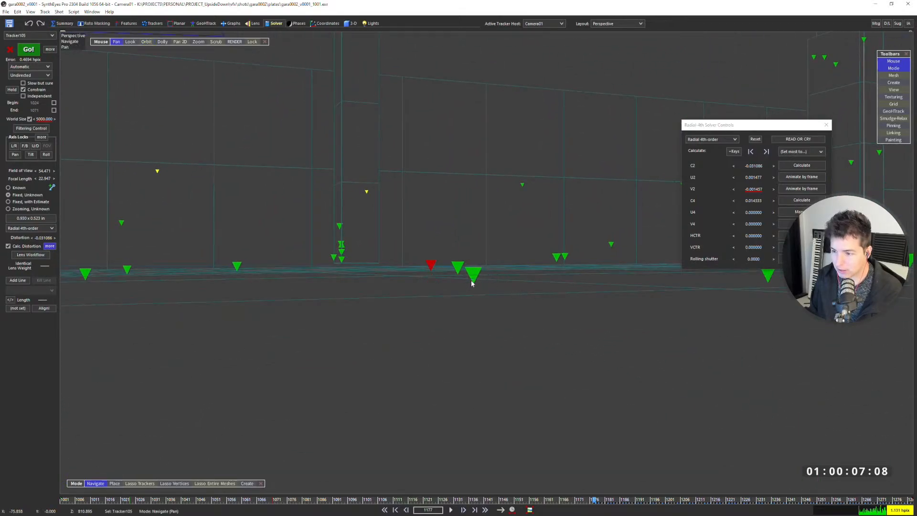
- Select the neighbouring floor tracker, Tracker58, and compare its position with the floor in free, camera and locked perspective views
{"action": "left_click_drag", "start_coordinate": [472, 282], "coordinate": [483, 293], "text": "alt"}
{"action": "left_click", "coordinate": [485, 295]}
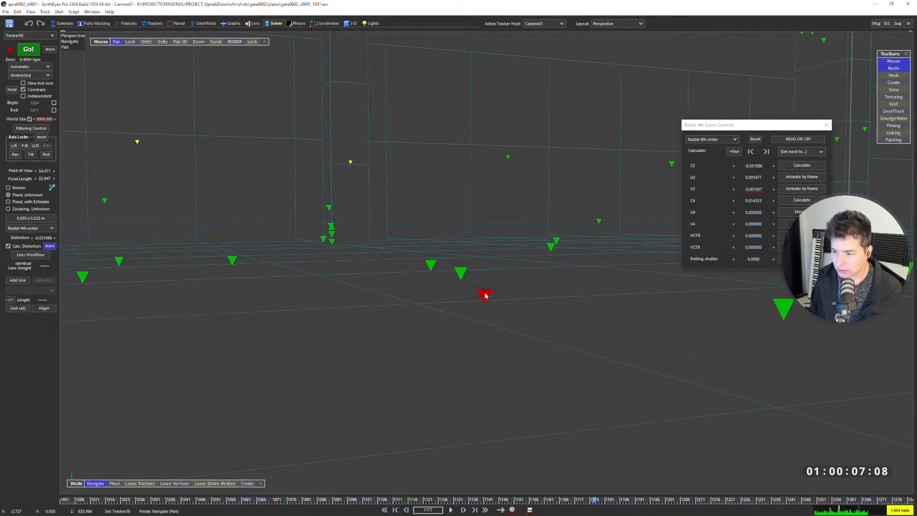
{"action": "mouse_move", "coordinate": [486, 316]}
{"action": "left_mouse_down", "text": "alt"}
{"action": "mouse_move", "coordinate": [409, 304]}
{"action": "mouse_move", "coordinate": [370, 286]}
{"action": "mouse_move", "coordinate": [344, 245]}
{"action": "mouse_move", "coordinate": [362, 289]}
{"action": "mouse_move", "coordinate": [425, 320]}
{"action": "mouse_move", "coordinate": [454, 312]}
{"action": "mouse_move", "coordinate": [573, 337]}
{"action": "mouse_move", "coordinate": [465, 319]}
{"action": "mouse_move", "coordinate": [638, 311]}
{"action": "left_mouse_up", "text": "alt"}
{"action": "key", "text": "c"}
{"action": "scroll", "coordinate": [496, 298], "scroll_direction": "down", "scroll_amount": 5}
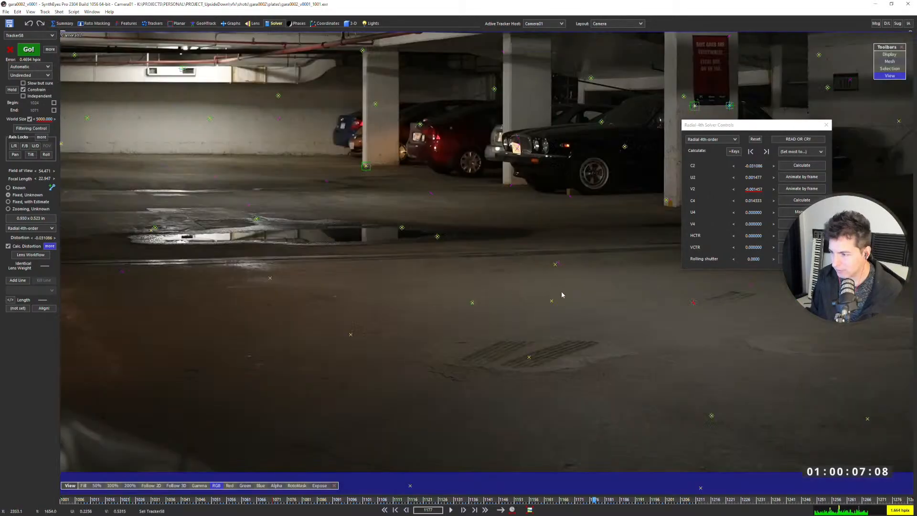
{"action": "key", "text": "p"}
{"action": "key", "text": "l"}
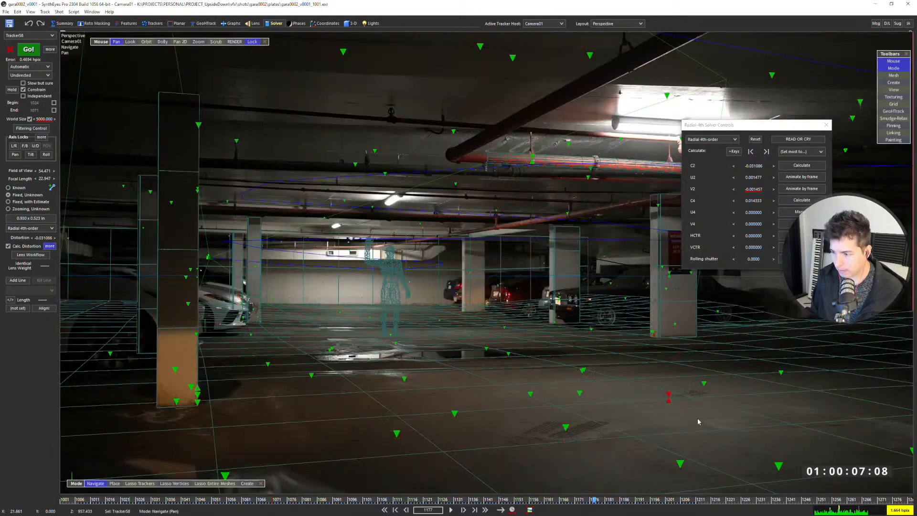
{"action": "scroll", "coordinate": [698, 422], "scroll_direction": "up", "scroll_amount": 5}
{"action": "scroll", "coordinate": [525, 282], "scroll_direction": "down", "scroll_amount": 2}
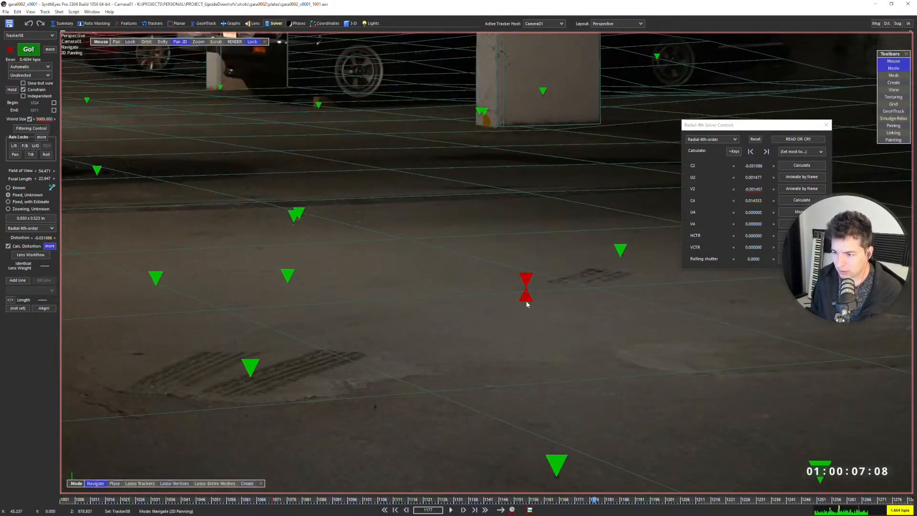
{"action": "key", "text": "c"}
{"action": "key", "text": "p"}
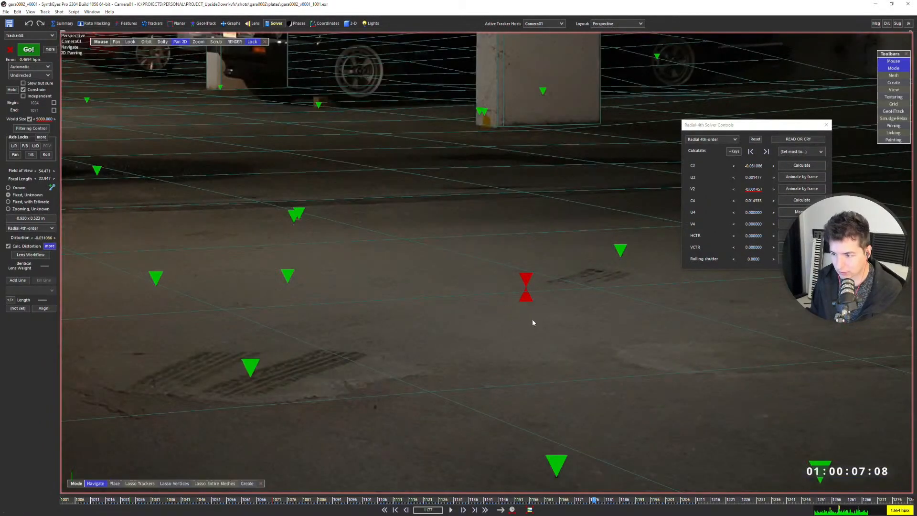
- Orbit around Tracker58's seed and solved points and solve the scene with it locked to the floor mesh
{"action": "left_click", "coordinate": [146, 41]}
{"action": "left_click_drag", "start_coordinate": [273, 105], "coordinate": [418, 277]}
{"action": "mouse_move", "coordinate": [586, 370]}
{"action": "left_mouse_down", "text": "alt"}
{"action": "mouse_move", "coordinate": [583, 385]}
{"action": "mouse_move", "coordinate": [568, 367]}
{"action": "left_mouse_up", "text": "alt"}
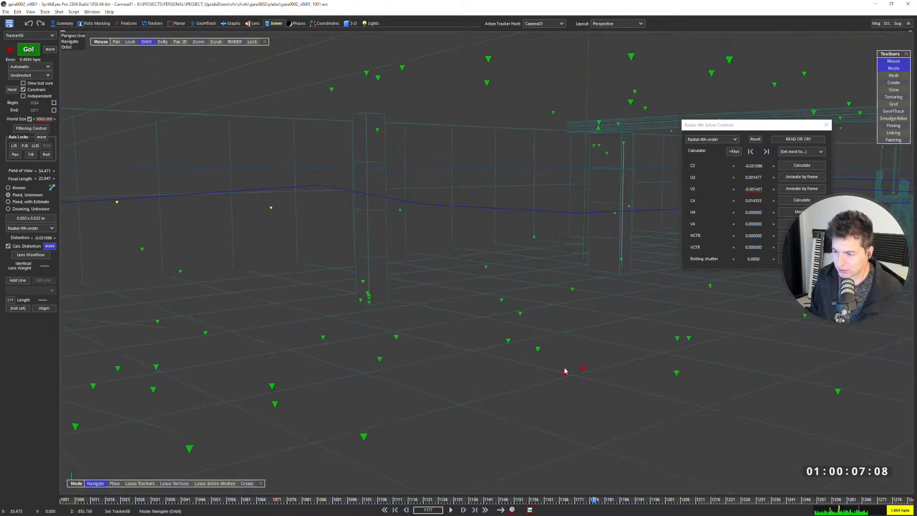
{"action": "key", "text": "g"}
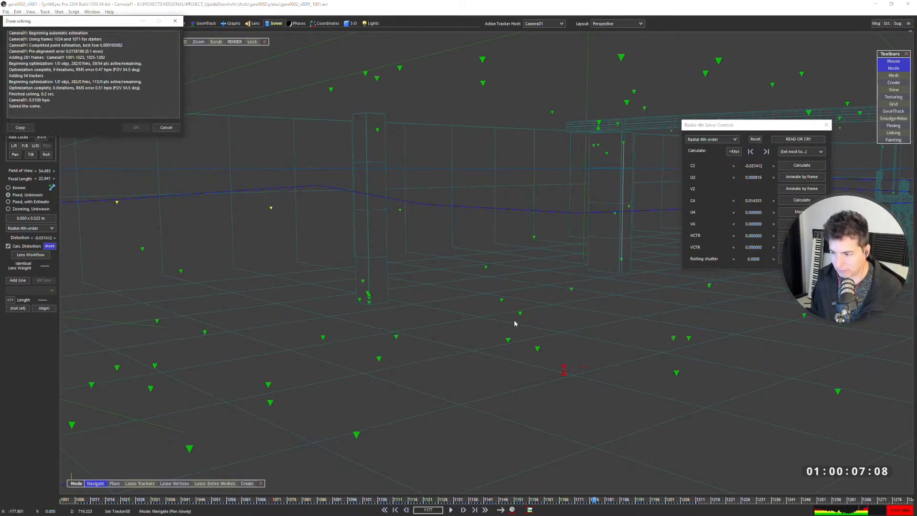
{"action": "left_click", "coordinate": [134, 127]}
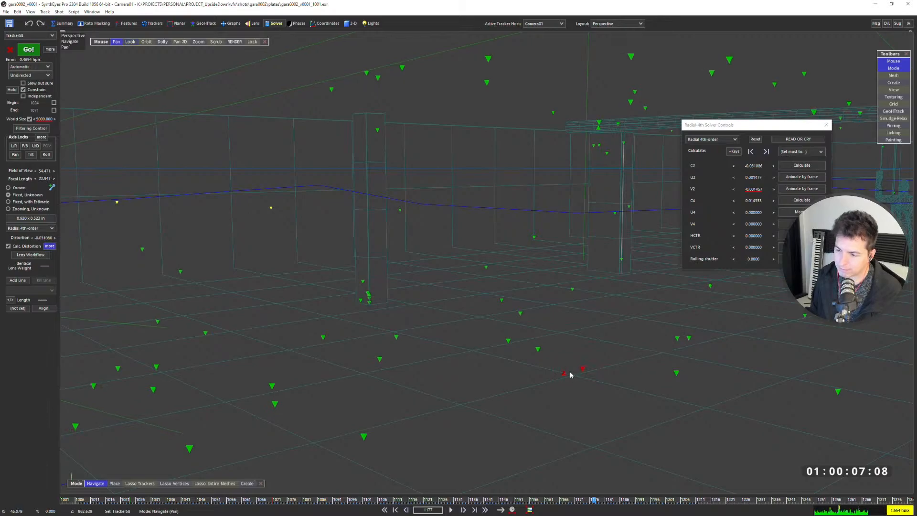
- Try locking Tracker58 to Any XZ Plane (floor), solve the scene again and inspect the tracker's offset
{"action": "left_click", "coordinate": [148, 25]}
{"action": "left_click", "coordinate": [29, 314]}
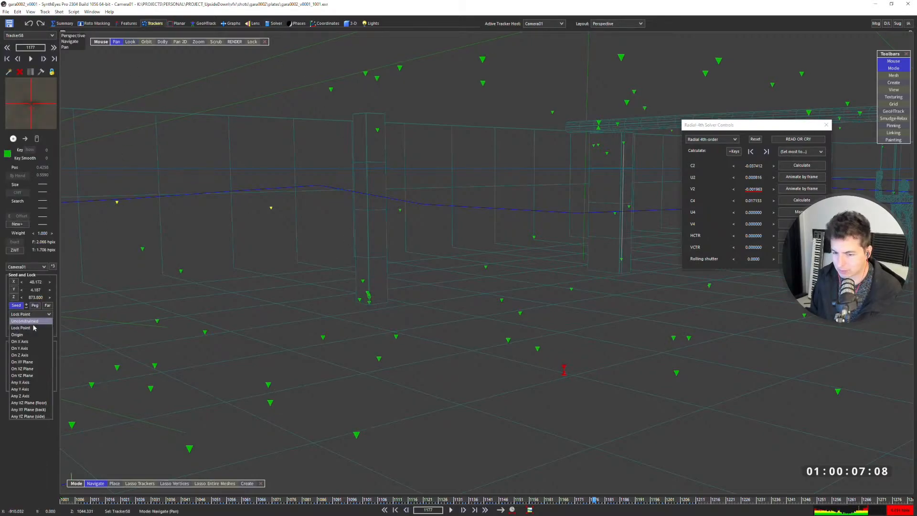
{"action": "left_click", "coordinate": [33, 403]}
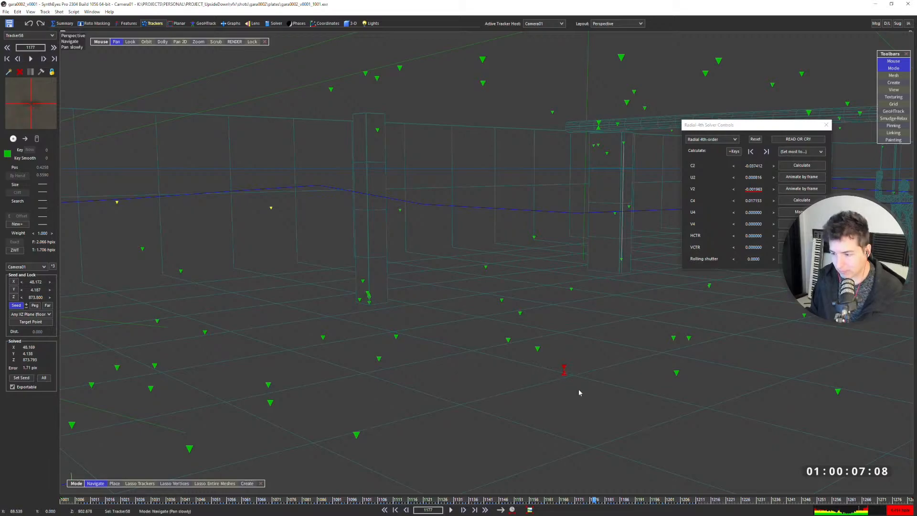
{"action": "key", "text": "g"}
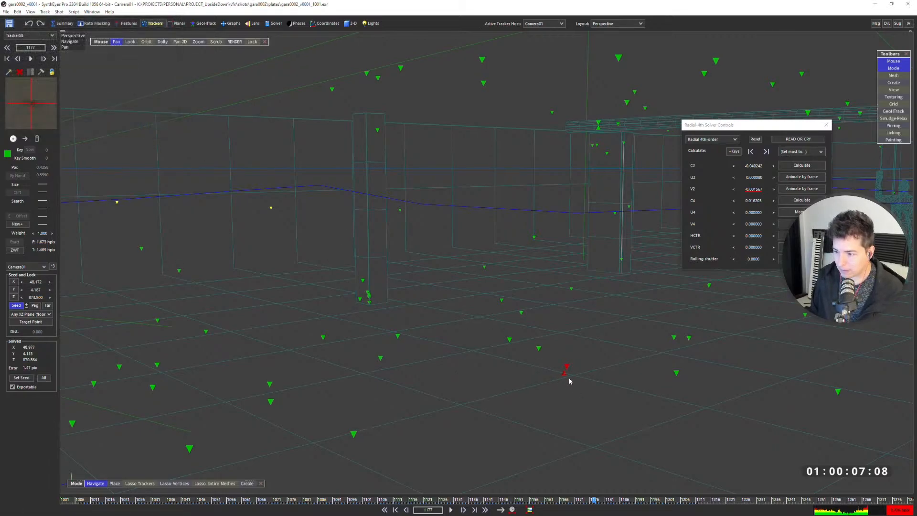
{"action": "scroll", "coordinate": [567, 380], "scroll_direction": "up", "scroll_amount": 1}
{"action": "left_click_drag", "start_coordinate": [567, 379], "coordinate": [501, 347]}
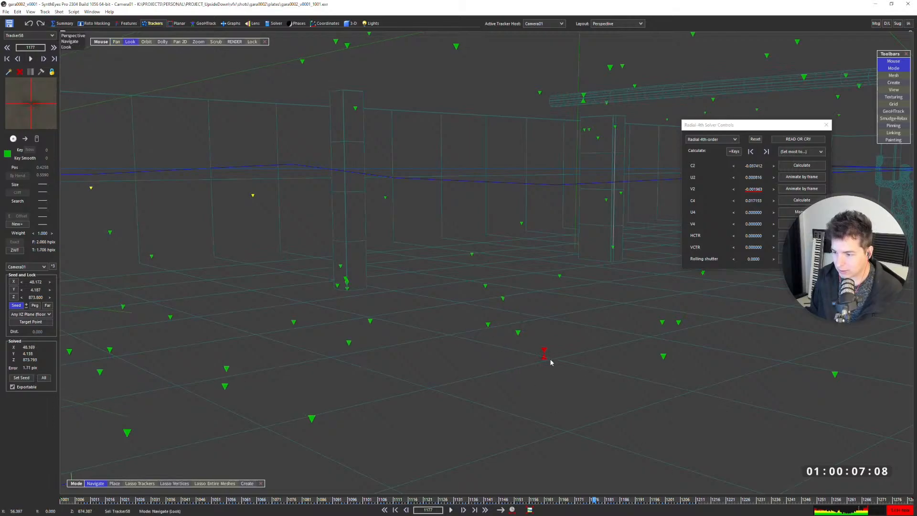
- Set Tracker58's lock to Unconstrained, solve the scene again and accept the result
{"action": "left_click", "coordinate": [116, 41]}
{"action": "left_click", "coordinate": [31, 314]}
{"action": "left_click", "coordinate": [29, 321]}
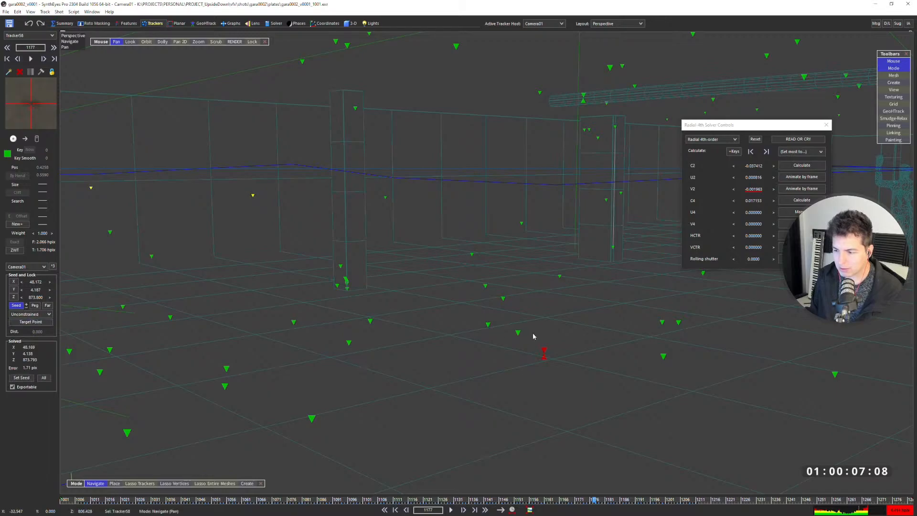
{"action": "key", "text": "F1"}
{"action": "key", "text": "g"}
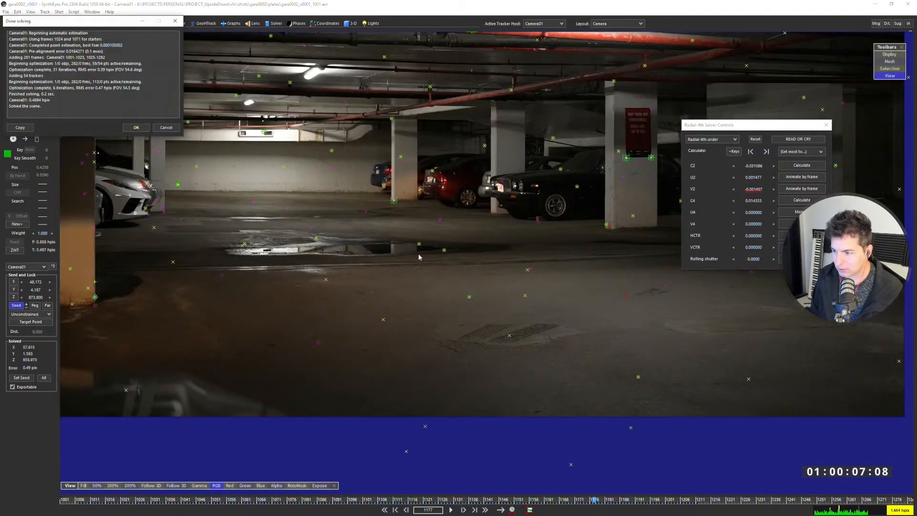
{"action": "left_click", "coordinate": [136, 127]}
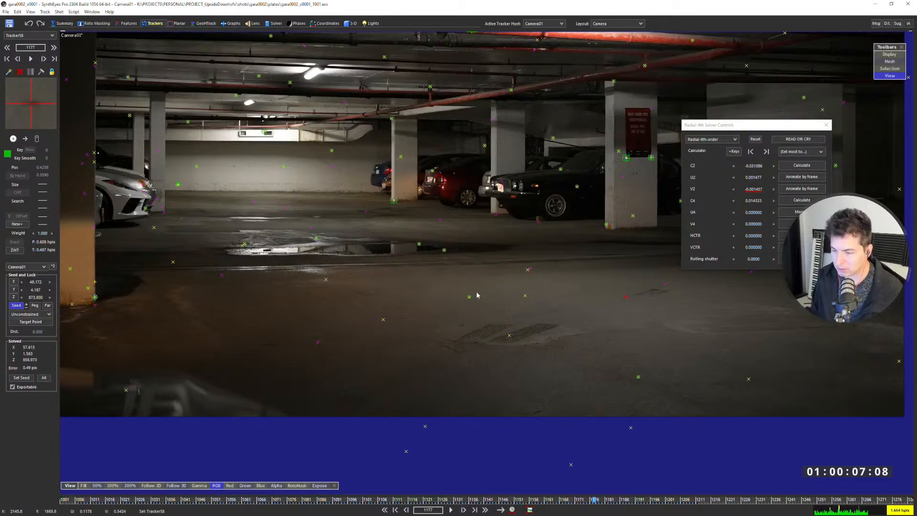
- Orbit to a wide outside view of the garage and play the shot from its start to examine the camera's motion
{"action": "key", "text": "space"}
{"action": "key", "text": "space"}
{"action": "key", "text": "5"}
{"action": "left_click_drag", "start_coordinate": [480, 287], "coordinate": [662, 290], "text": "alt"}
{"action": "right_click_drag", "start_coordinate": [319, 248], "coordinate": [316, 214], "text": "alt"}
{"action": "middle_click_drag", "start_coordinate": [316, 214], "coordinate": [305, 262], "text": "alt"}
{"action": "right_click_drag", "start_coordinate": [306, 262], "coordinate": [294, 258], "text": "alt"}
{"action": "middle_click_drag", "start_coordinate": [294, 258], "coordinate": [274, 283], "text": "alt"}
{"action": "right_click_drag", "start_coordinate": [274, 283], "coordinate": [325, 287], "text": "alt"}
{"action": "left_click_drag", "start_coordinate": [325, 287], "coordinate": [303, 302], "text": "alt"}
{"action": "key", "text": "shift+a"}
{"action": "key", "text": "space"}
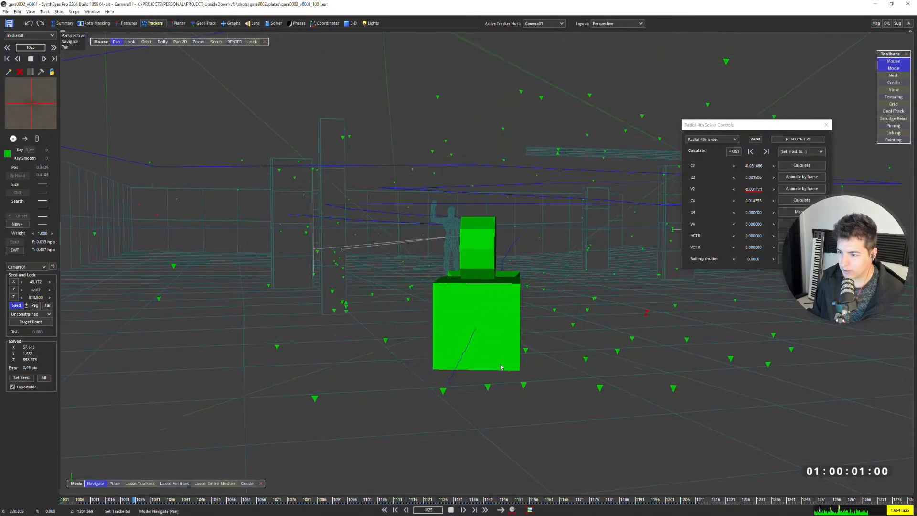
- Replay the solved camera move from the first frame in the outside perspective, and play the plate in the camera view
{"action": "key", "text": "shift+a"}
{"action": "left_click", "coordinate": [34, 12]}
{"action": "left_click", "coordinate": [49, 99]}
{"action": "key", "text": "space"}
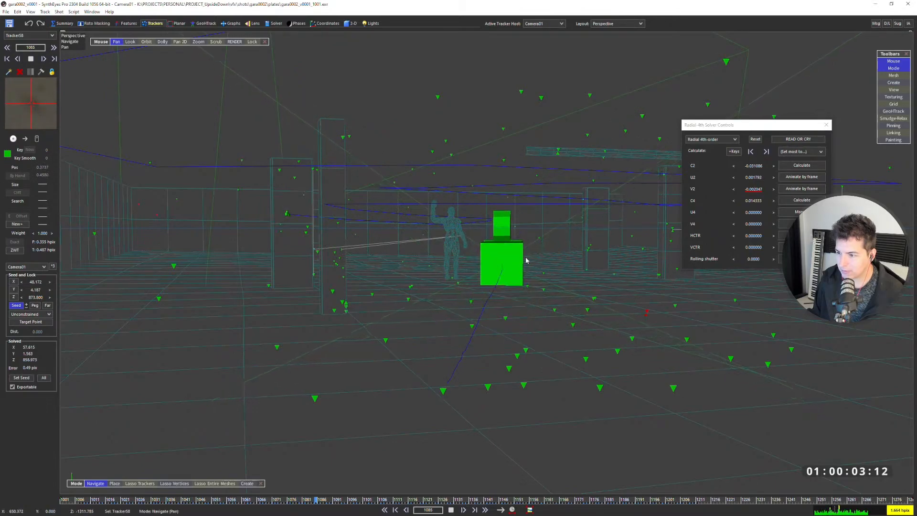
{"action": "key", "text": "space"}
{"action": "key", "text": "shift+a"}
{"action": "key", "text": "1"}
{"action": "key", "text": "space"}
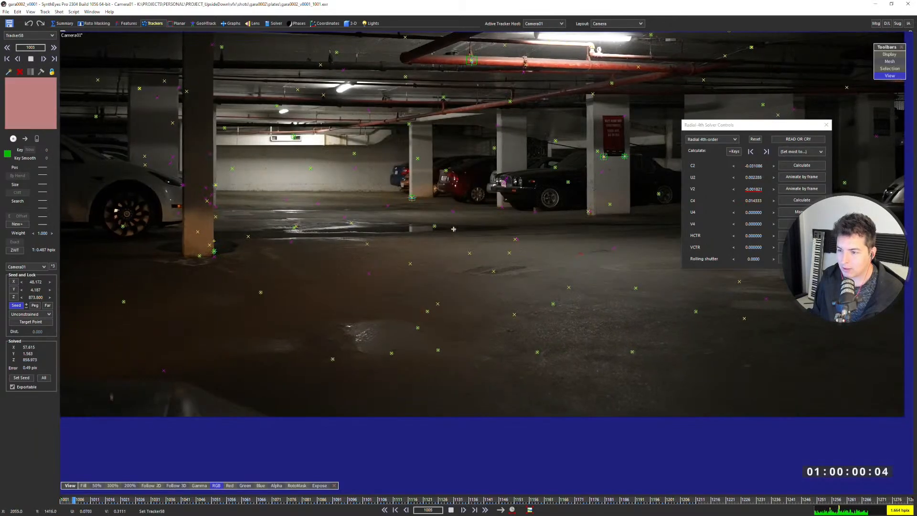
- Play the shot in the four-view layout to examine the camera path from the front, and return to the first frame
{"action": "key", "text": "7"}
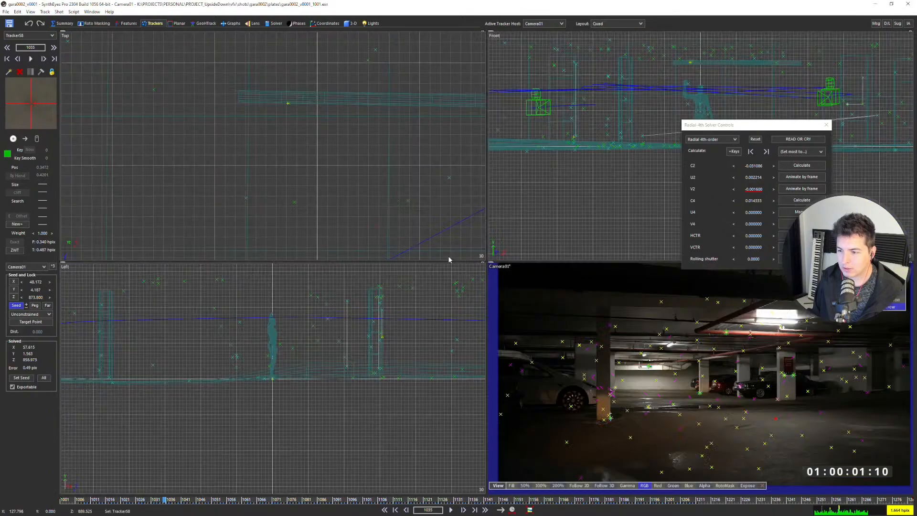
{"action": "scroll", "coordinate": [350, 341], "scroll_direction": "down", "scroll_amount": 4}
{"action": "scroll", "coordinate": [550, 101], "scroll_direction": "up", "scroll_amount": 8}
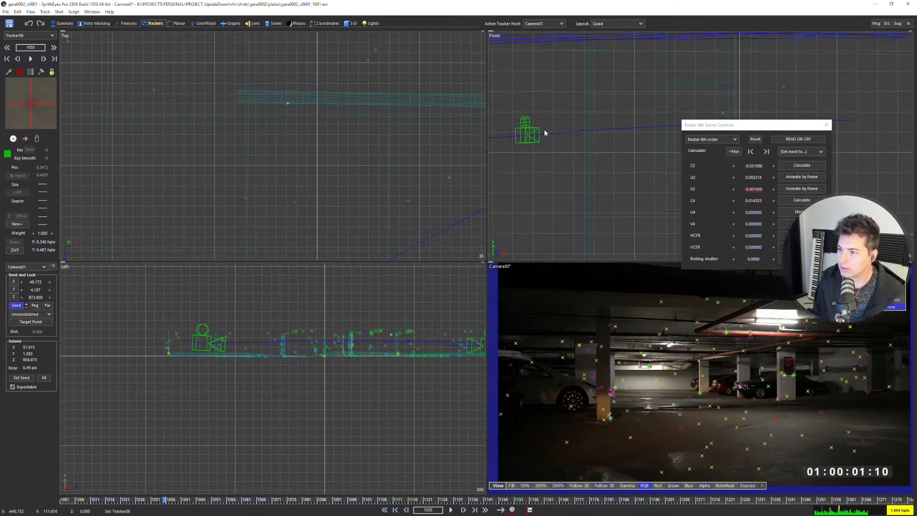
{"action": "key", "text": "space"}
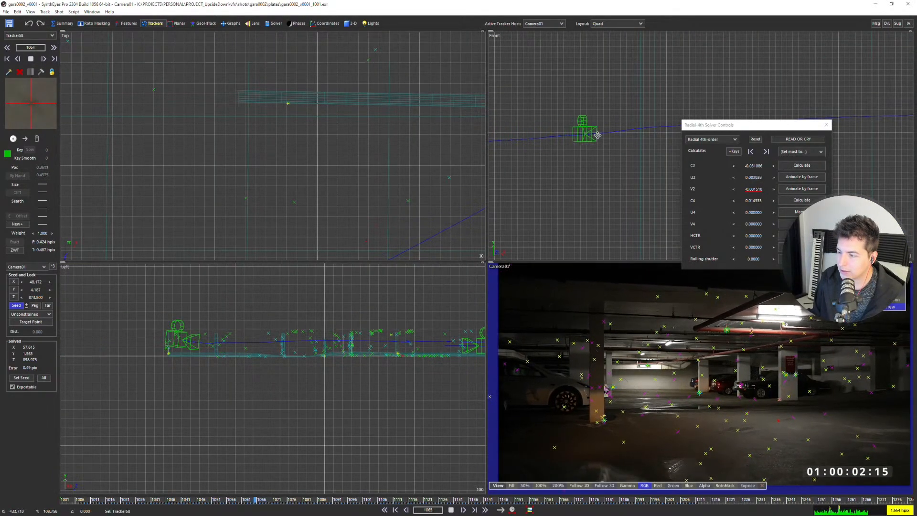
{"action": "left_click_drag", "start_coordinate": [819, 126], "coordinate": [582, 222]}
{"action": "key", "text": "space"}
{"action": "left_click", "coordinate": [582, 221]}
{"action": "key", "text": "Home"}
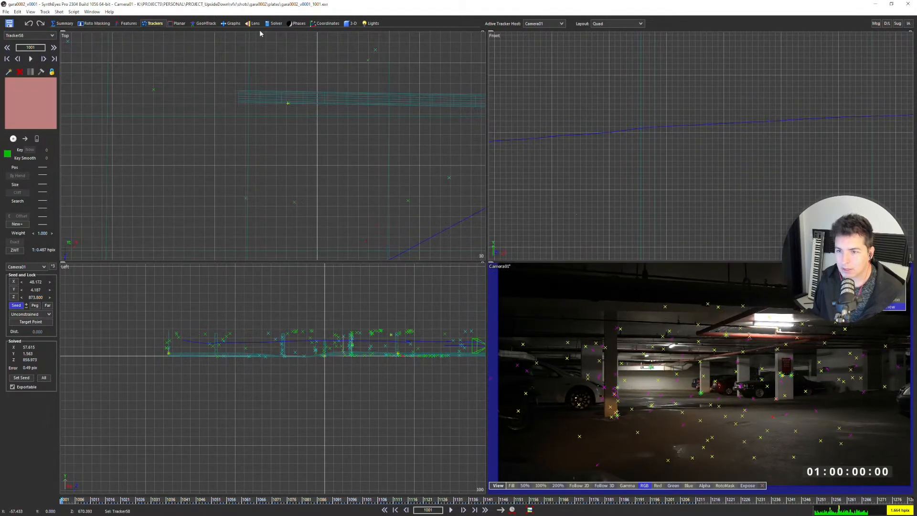
- Apply path filtering to the solved camera's X, Y and Z axes over the whole shot at a frequency of 5 Hz
{"action": "key", "text": "F8"}
{"action": "left_click", "coordinate": [31, 128]}
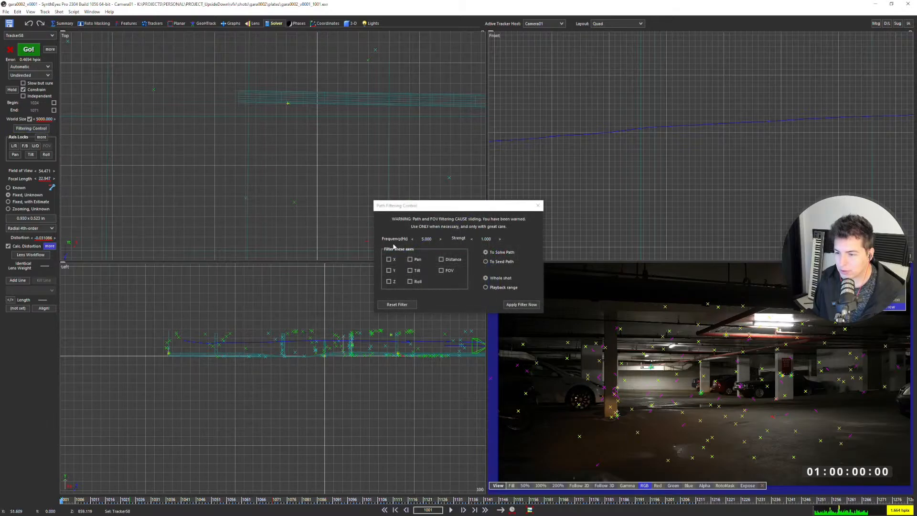
{"action": "left_click", "coordinate": [389, 281]}
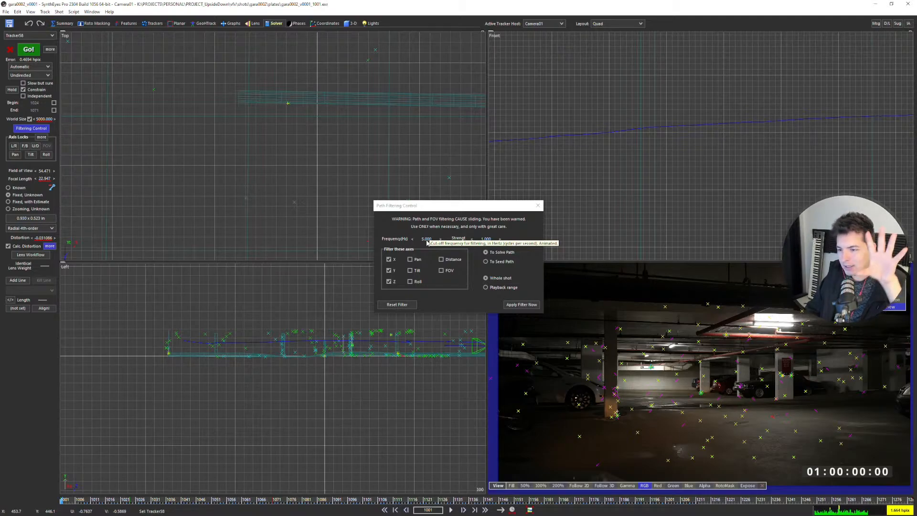
{"action": "double_click", "coordinate": [427, 241]}
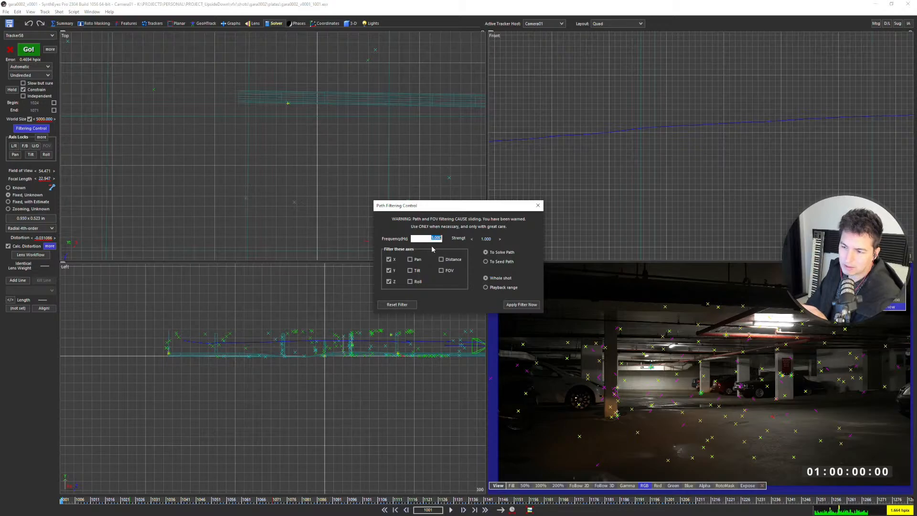
{"action": "left_click", "coordinate": [520, 304]}
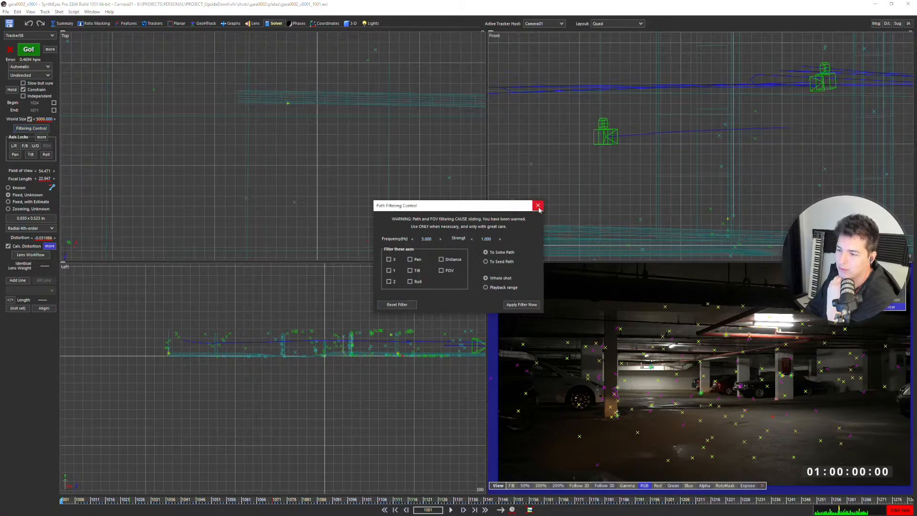
{"action": "left_click", "coordinate": [538, 205]}
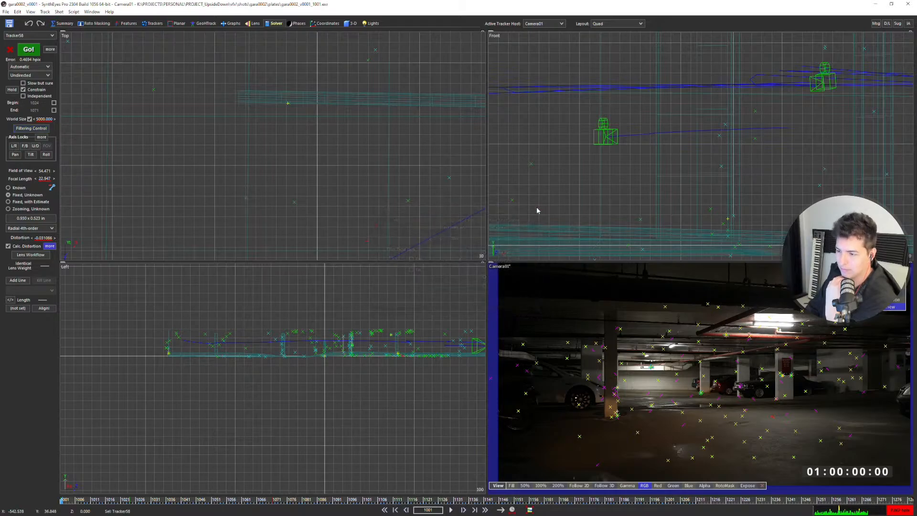
- Enable all of Camera01's position locks, save the solved path as the seed path and check it further along the shot
{"action": "left_click", "coordinate": [42, 137]}
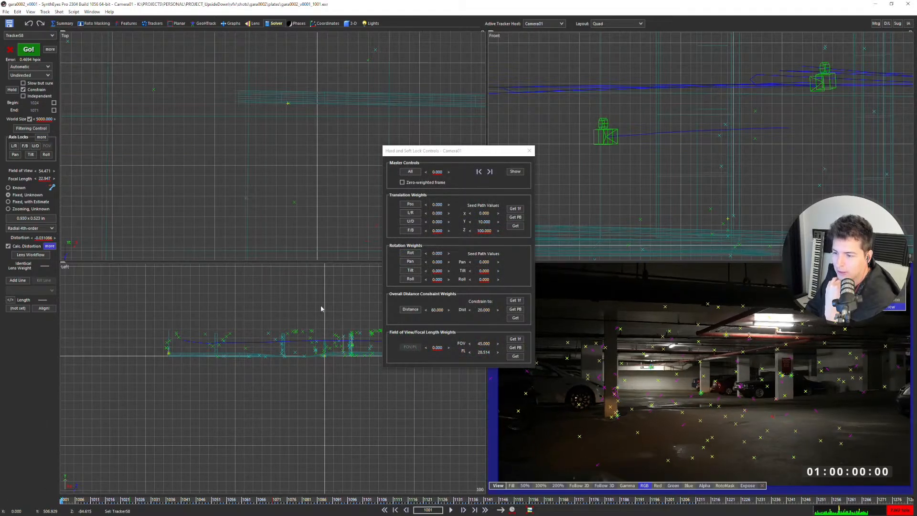
{"action": "left_click", "coordinate": [410, 204]}
{"action": "left_click", "coordinate": [515, 227]}
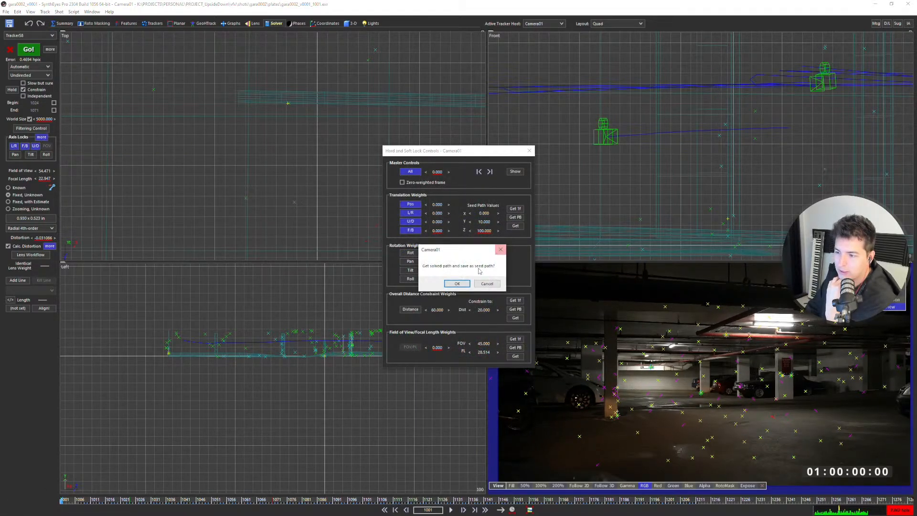
{"action": "left_click", "coordinate": [457, 283]}
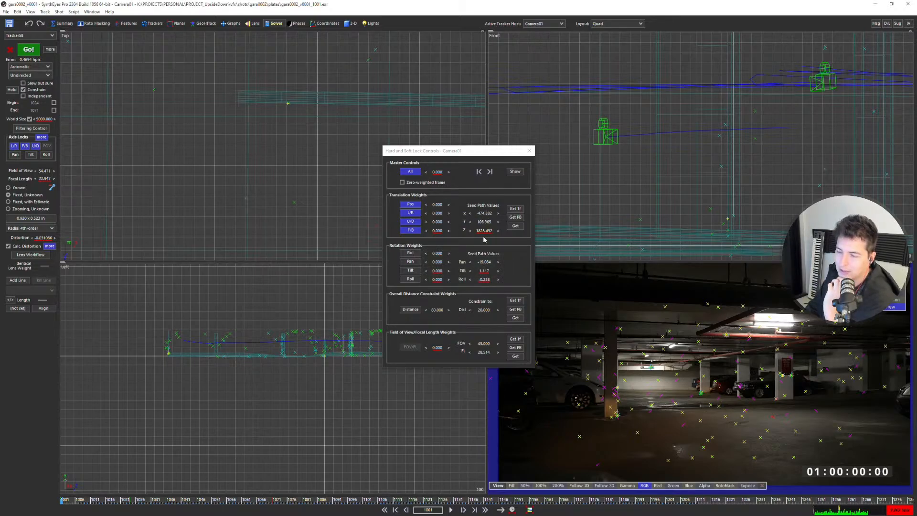
{"action": "left_click_drag", "start_coordinate": [234, 500], "coordinate": [304, 499]}
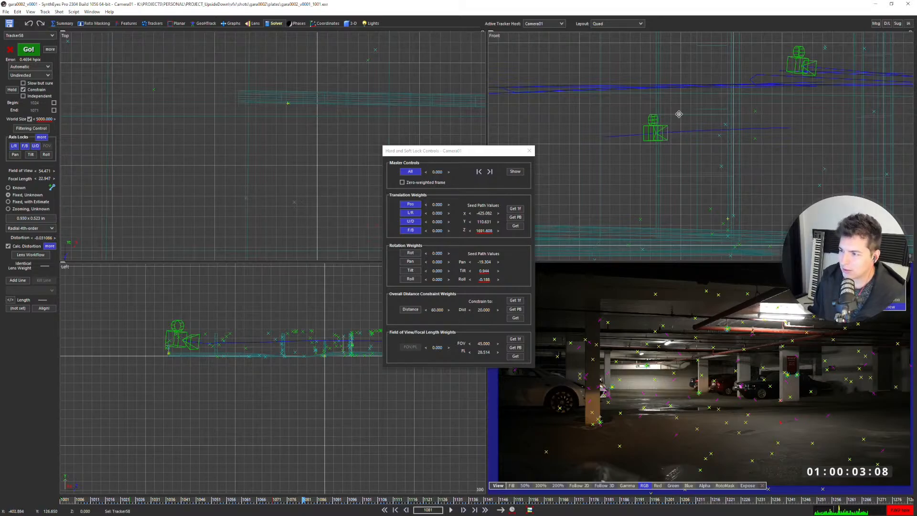
{"action": "left_click", "coordinate": [662, 125]}
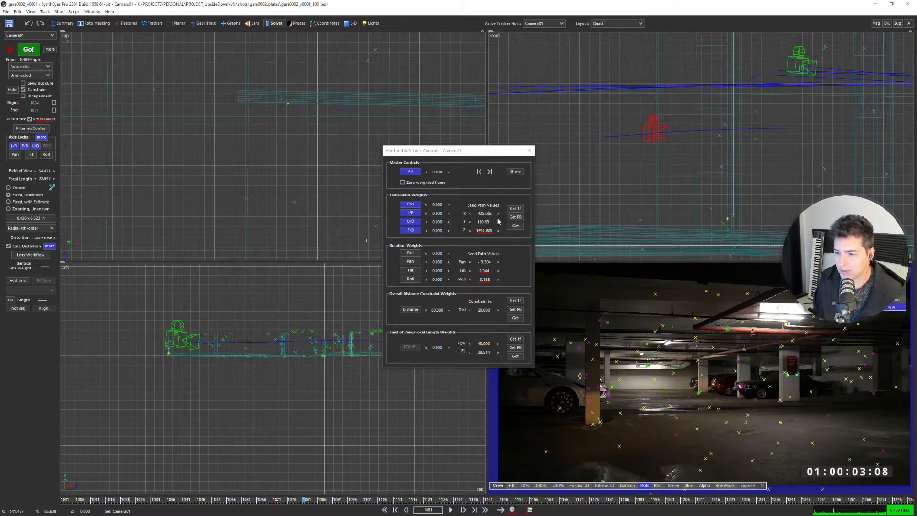
{"action": "left_click", "coordinate": [529, 150]}
- Set the solver mode to Refine, solve again with the camera position locked and accept the result
{"action": "left_click", "coordinate": [35, 67]}
{"action": "left_click", "coordinate": [31, 90]}
{"action": "left_click", "coordinate": [29, 49]}
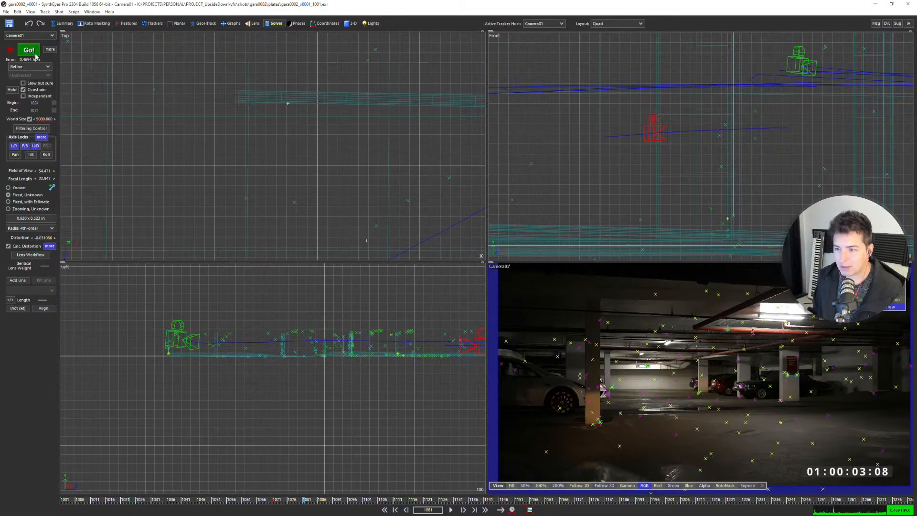
{"action": "left_click", "coordinate": [137, 127]}
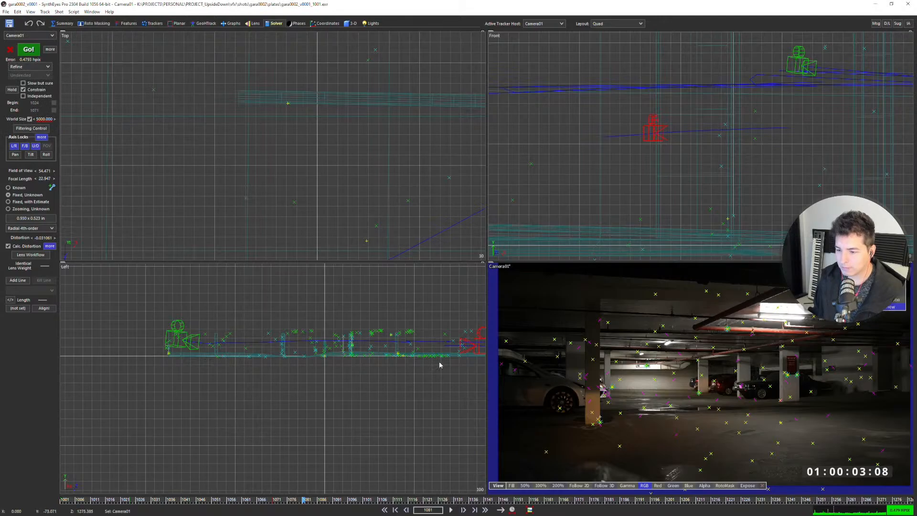
- Play the refined solve in the perspective view locked to the camera to compare the survey geometry with the plate
{"action": "key", "text": "8"}
{"action": "key", "text": "space"}
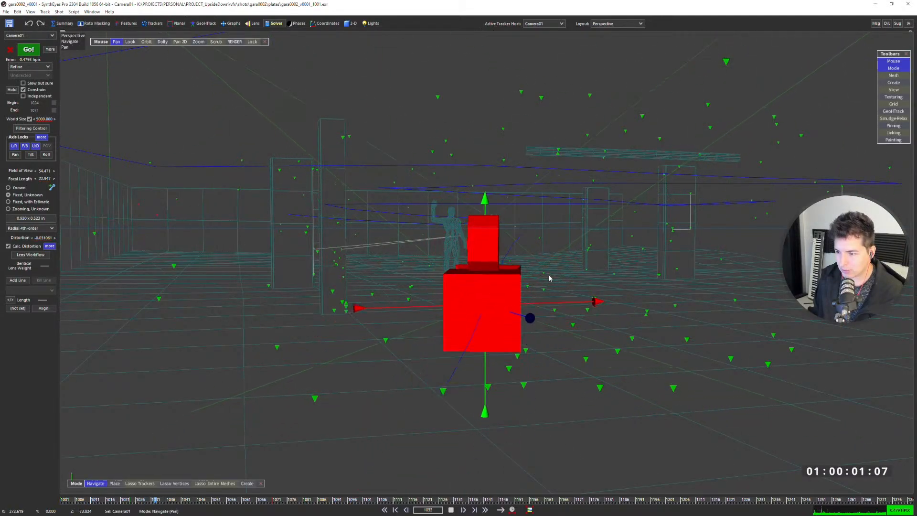
{"action": "key", "text": "shift+a"}
{"action": "key", "text": "l"}
{"action": "key", "text": "space"}
{"action": "scroll", "coordinate": [526, 286], "scroll_direction": "down", "scroll_amount": 2}
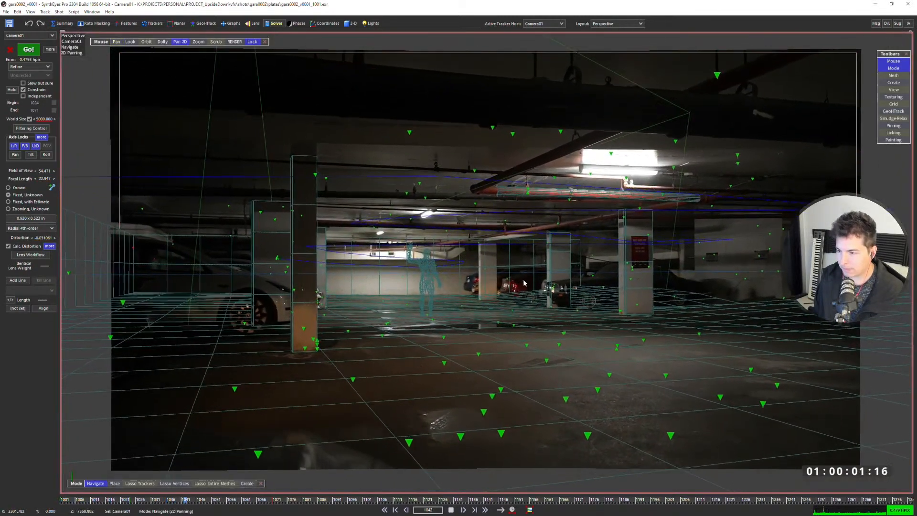
{"action": "scroll", "coordinate": [520, 279], "scroll_direction": "up", "scroll_amount": 1}
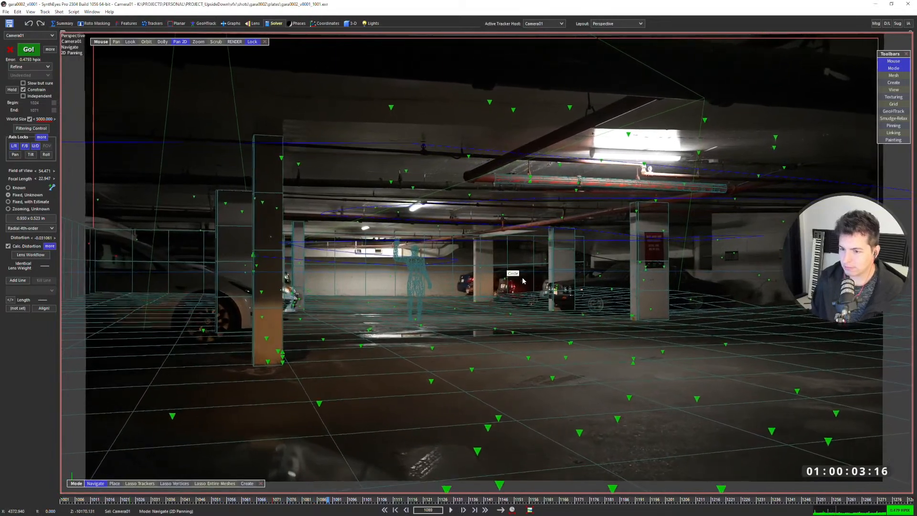
- Examine up close how the wireframe edges fit the nearest pillar beside the parked white car
{"action": "scroll", "coordinate": [273, 194], "scroll_direction": "up", "scroll_amount": 3}
{"action": "scroll", "coordinate": [272, 196], "scroll_direction": "down", "scroll_amount": 2}
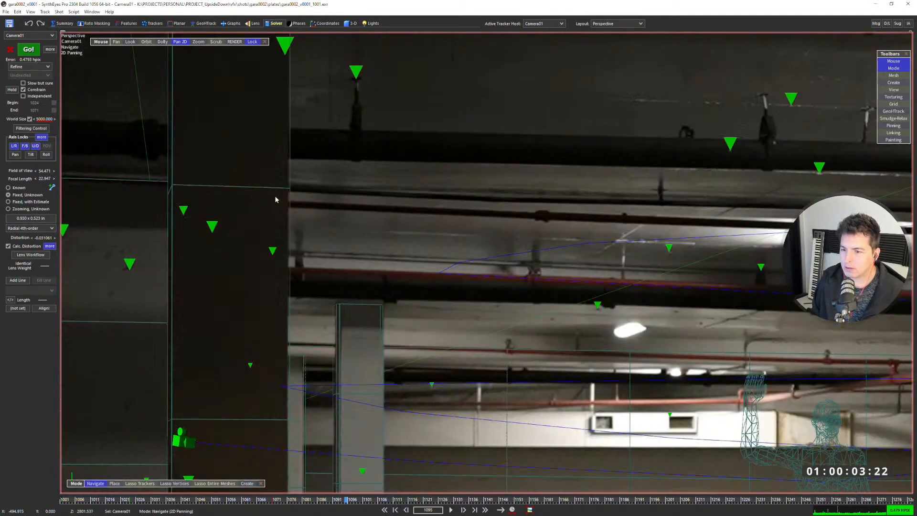
{"action": "left_click_drag", "start_coordinate": [372, 205], "coordinate": [400, 158]}
{"action": "scroll", "coordinate": [466, 143], "scroll_direction": "up", "scroll_amount": 2}
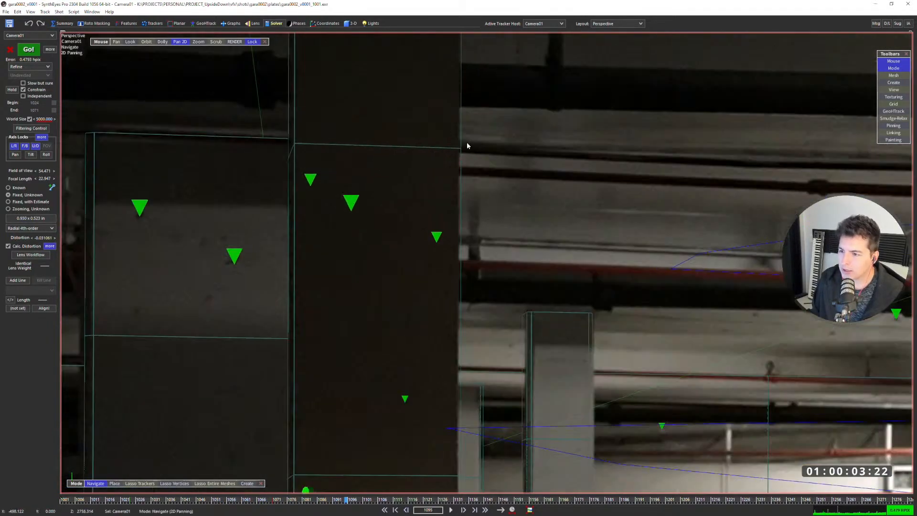
{"action": "scroll", "coordinate": [419, 156], "scroll_direction": "down", "scroll_amount": 2}
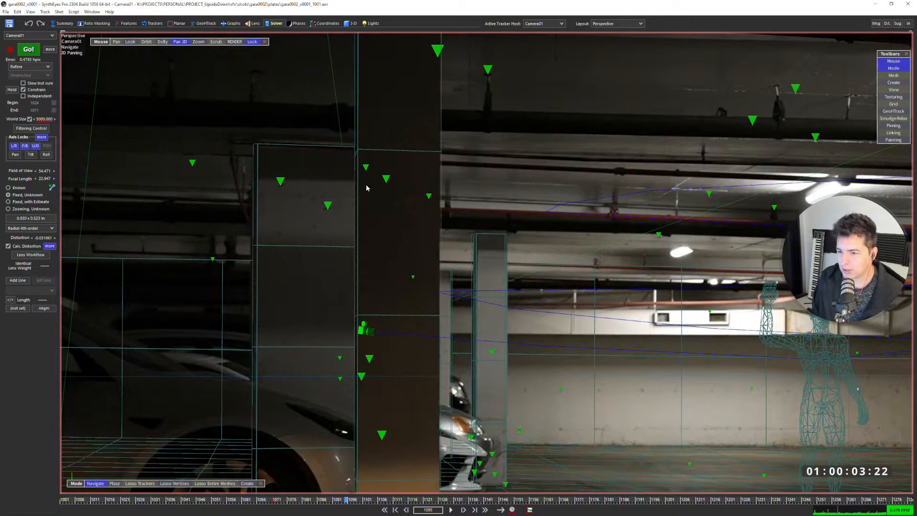
{"action": "scroll", "coordinate": [484, 276], "scroll_direction": "down", "scroll_amount": 4}
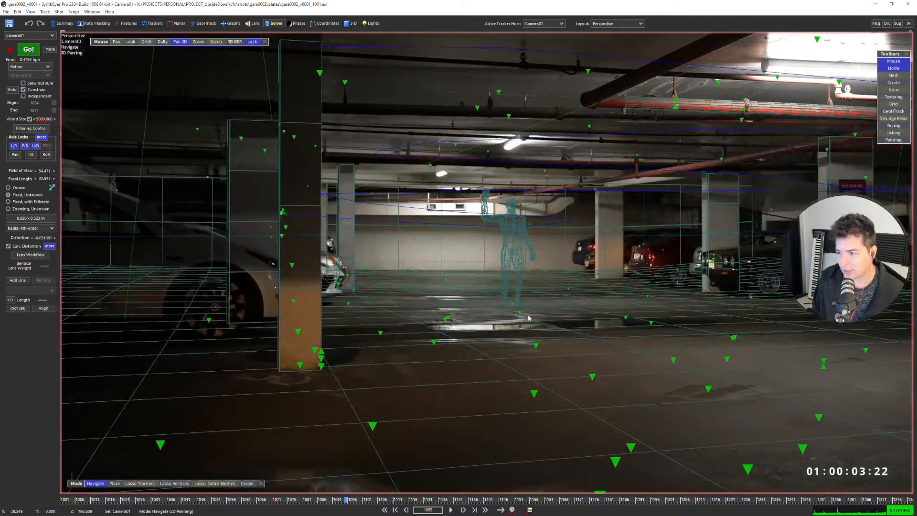
- Examine the alignment of the overhead pipe, far pillars and red-sign pillar with the plate, and scrub back to an earlier frame
{"action": "left_click_drag", "start_coordinate": [680, 277], "coordinate": [526, 320]}
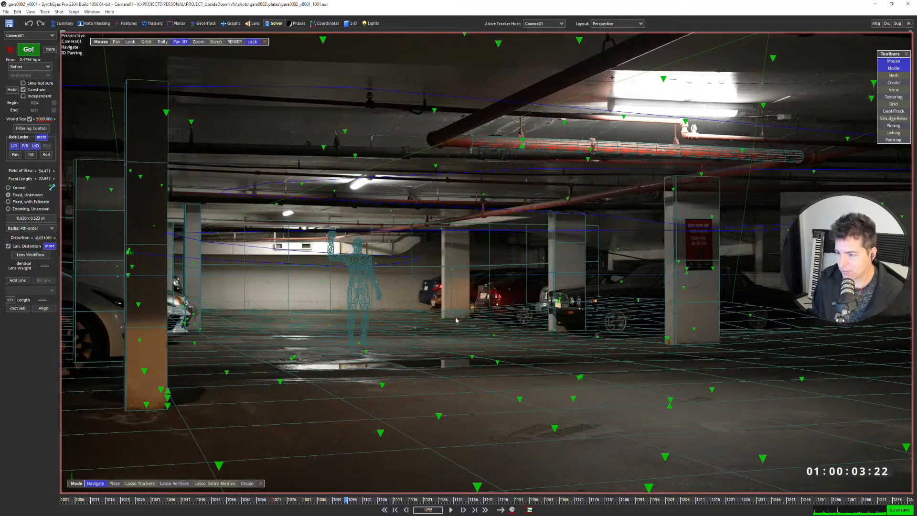
{"action": "left_click_drag", "start_coordinate": [541, 314], "coordinate": [359, 293]}
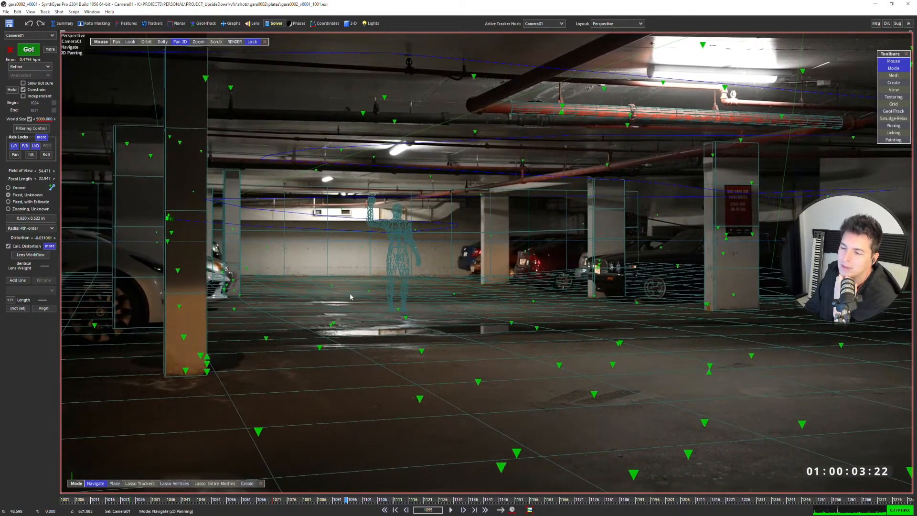
{"action": "scroll", "coordinate": [356, 263], "scroll_direction": "down", "scroll_amount": 2}
{"action": "scroll", "coordinate": [563, 250], "scroll_direction": "up", "scroll_amount": 8}
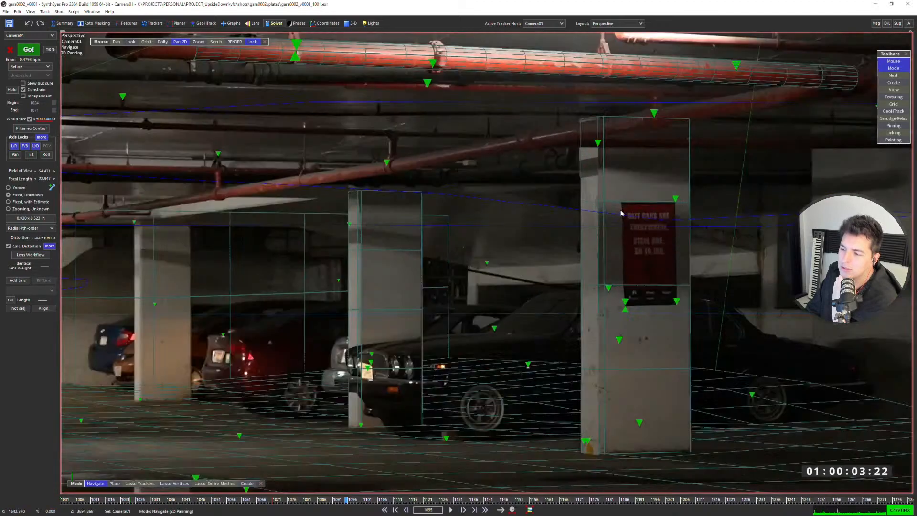
{"action": "scroll", "coordinate": [589, 153], "scroll_direction": "down", "scroll_amount": 6}
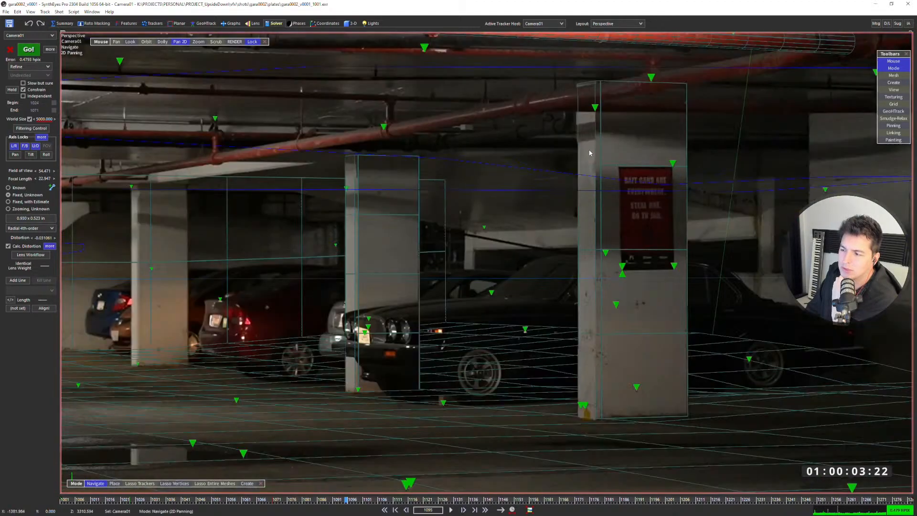
{"action": "scroll", "coordinate": [578, 156], "scroll_direction": "down", "scroll_amount": 8}
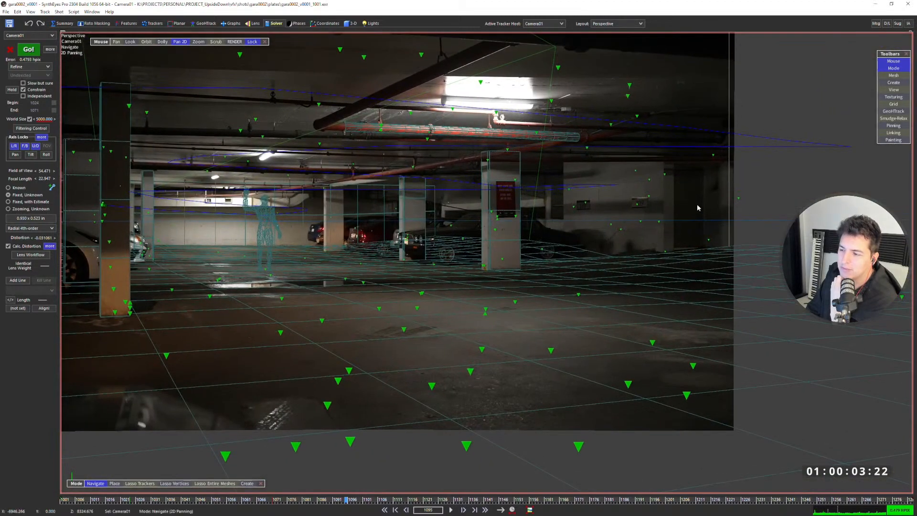
{"action": "left_click_drag", "start_coordinate": [452, 285], "coordinate": [303, 233]}
{"action": "left_click_drag", "start_coordinate": [313, 505], "coordinate": [265, 466]}
- Run the Advanced Lens Workflow on the shot with Redistorted(2) as final output and a margin of 2 pixels
{"action": "key", "text": "F1"}
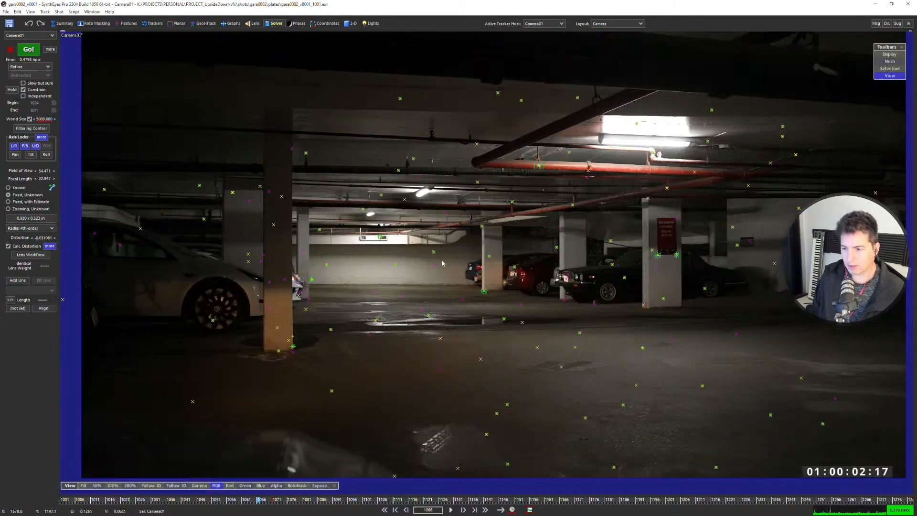
{"action": "left_click", "coordinate": [60, 24]}
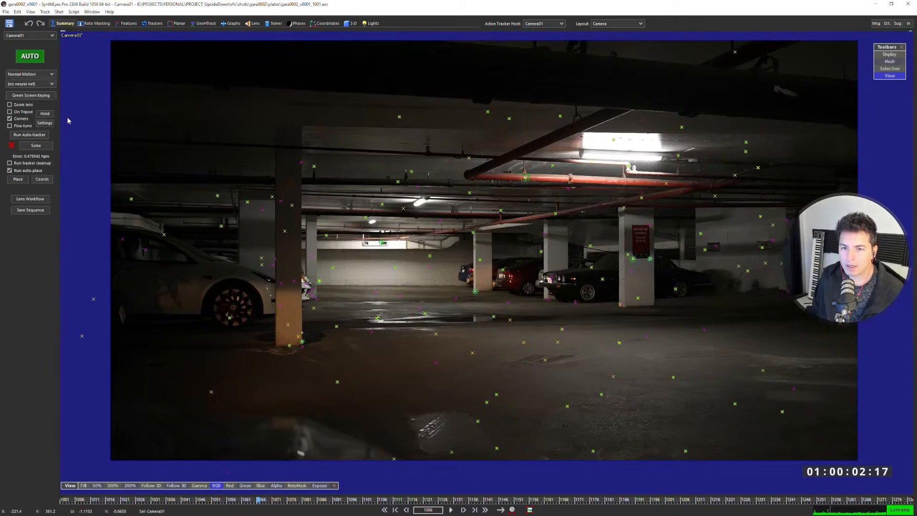
{"action": "left_click", "coordinate": [30, 199]}
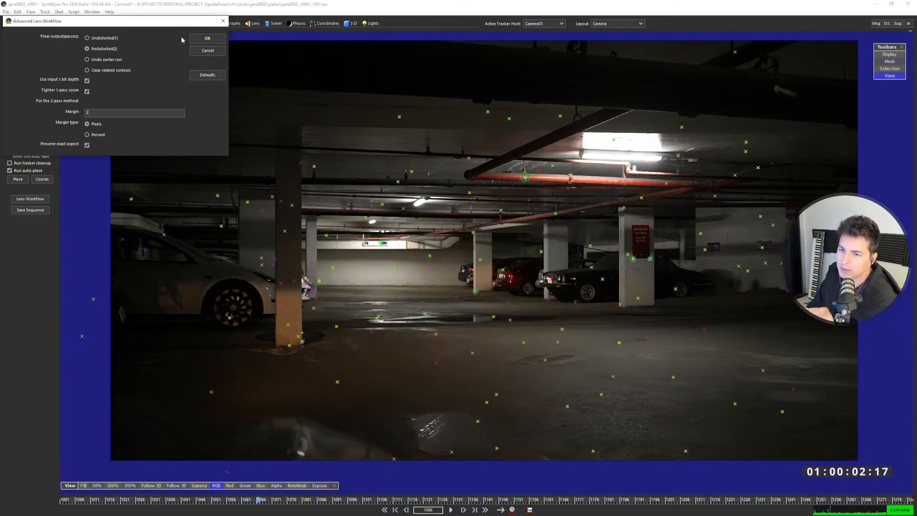
{"action": "left_click", "coordinate": [206, 38]}
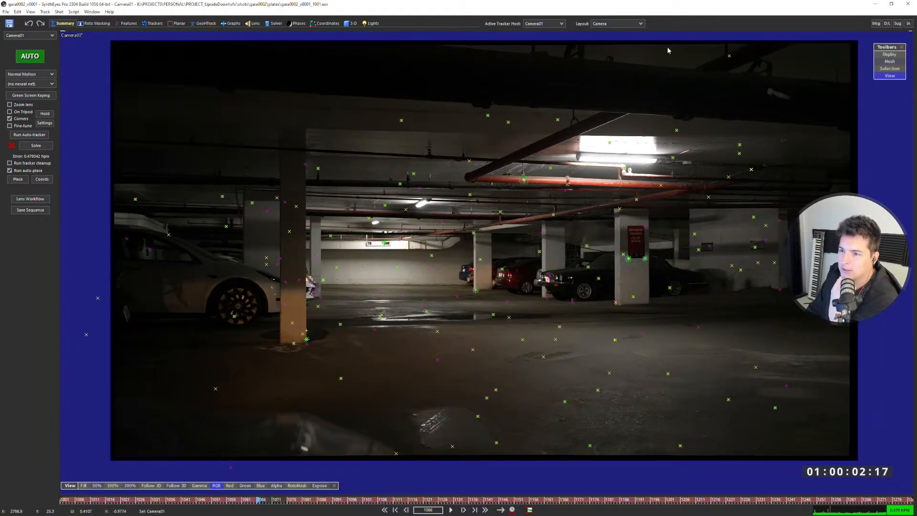
- Scrub the undistorted plate and examine the padded black border at its lower corner in the camera view
{"action": "mouse_move", "coordinate": [281, 500]}
{"action": "left_mouse_down"}
{"action": "mouse_move", "coordinate": [312, 499]}
{"action": "mouse_move", "coordinate": [294, 499]}
{"action": "left_mouse_up"}
{"action": "middle_click_drag", "start_coordinate": [702, 454], "coordinate": [444, 389]}
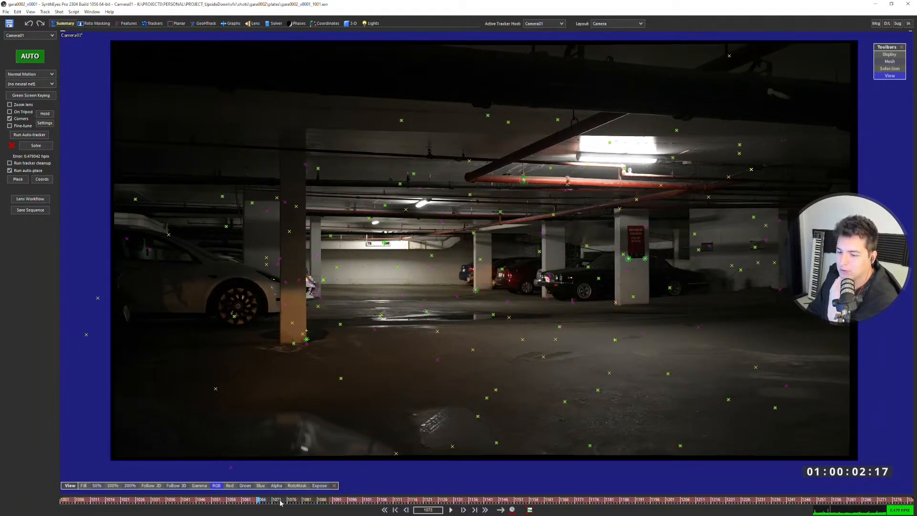
{"action": "scroll", "coordinate": [580, 391], "scroll_direction": "up", "scroll_amount": 5}
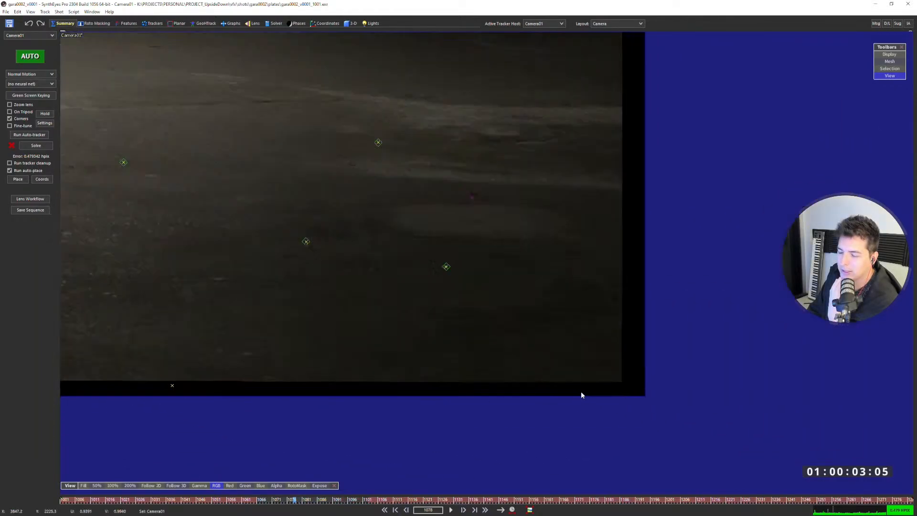
{"action": "mouse_move", "coordinate": [308, 501]}
{"action": "left_mouse_down"}
{"action": "mouse_move", "coordinate": [353, 499]}
{"action": "mouse_move", "coordinate": [320, 500]}
{"action": "left_mouse_up"}
{"action": "scroll", "coordinate": [177, 199], "scroll_direction": "down", "scroll_amount": 5}
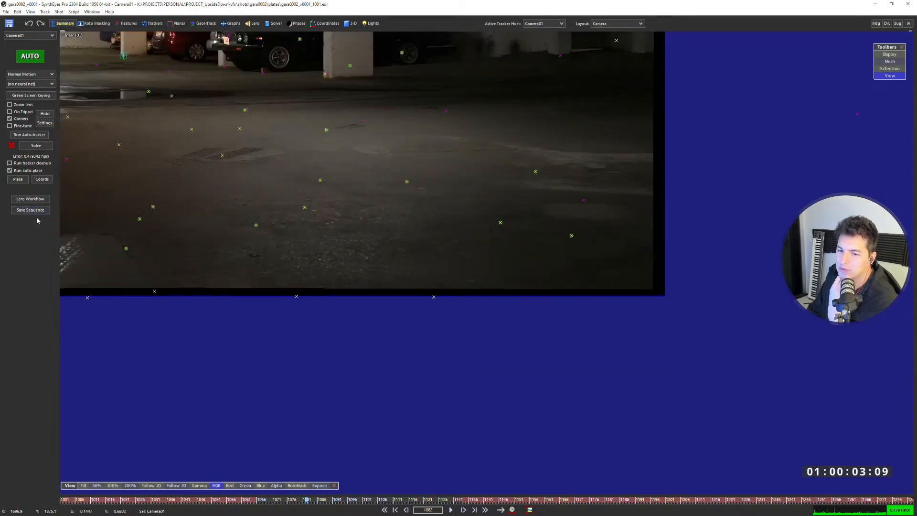
- Examine the whole undistorted plate in the camera view, review the lens workflow options and scrub through the shot
{"action": "scroll", "coordinate": [334, 206], "scroll_direction": "up", "scroll_amount": 2}
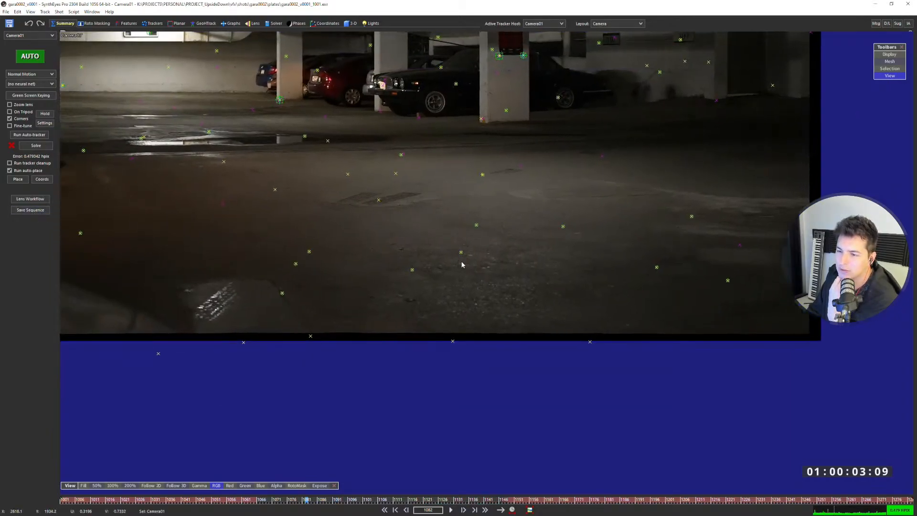
{"action": "scroll", "coordinate": [461, 264], "scroll_direction": "down", "scroll_amount": 3}
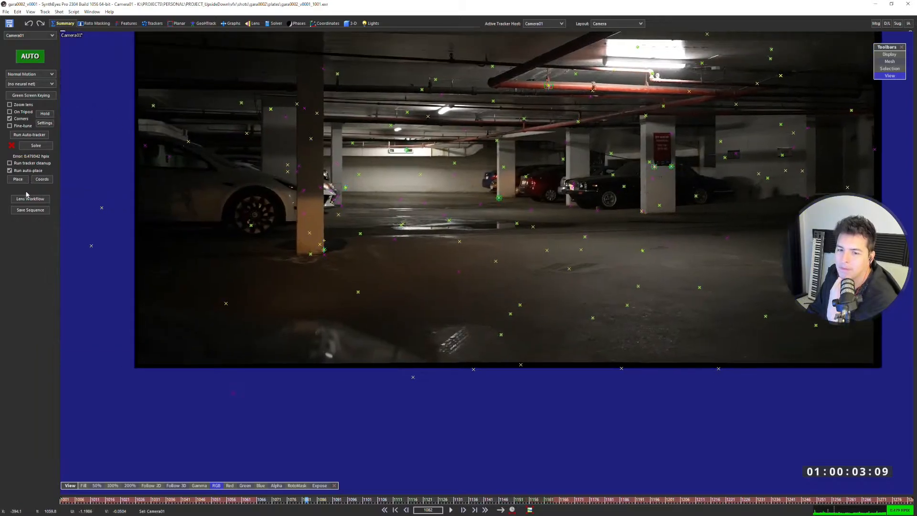
{"action": "left_click", "coordinate": [29, 198]}
{"action": "left_click", "coordinate": [207, 38]}
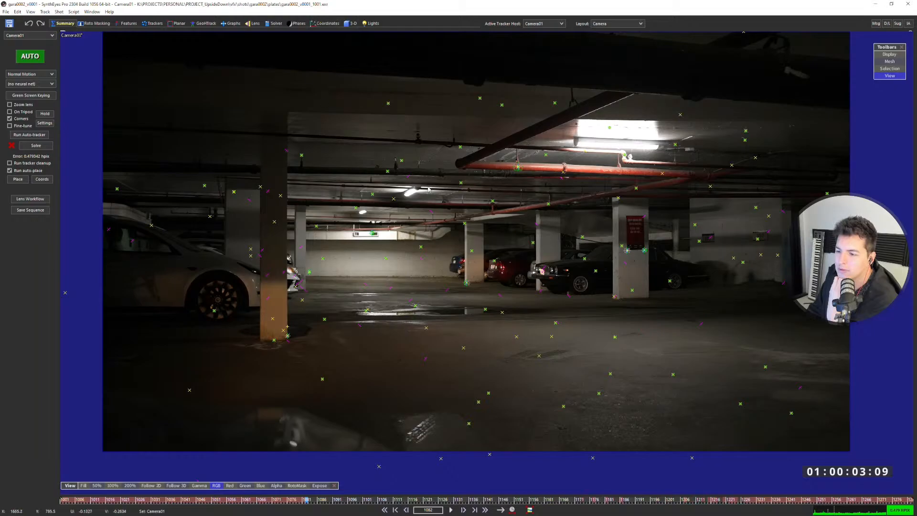
{"action": "middle_click_drag", "start_coordinate": [431, 191], "coordinate": [432, 197]}
{"action": "left_click_drag", "start_coordinate": [415, 500], "coordinate": [627, 499]}
- Switch to the Perspective layout, frame the full plate and play the shot to check the wireframe geometry against it
{"action": "key", "text": "5"}
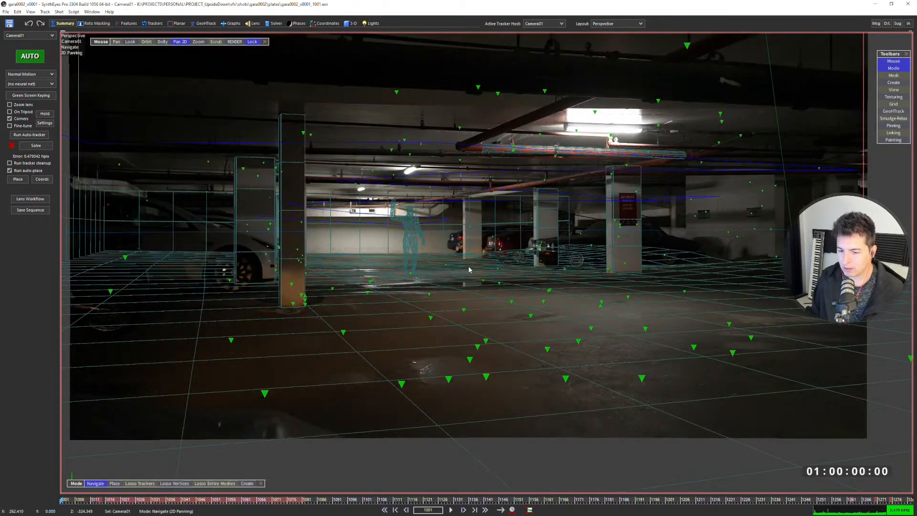
{"action": "scroll", "coordinate": [471, 270], "scroll_direction": "down", "scroll_amount": 2}
{"action": "middle_click_drag", "start_coordinate": [471, 270], "coordinate": [481, 313]}
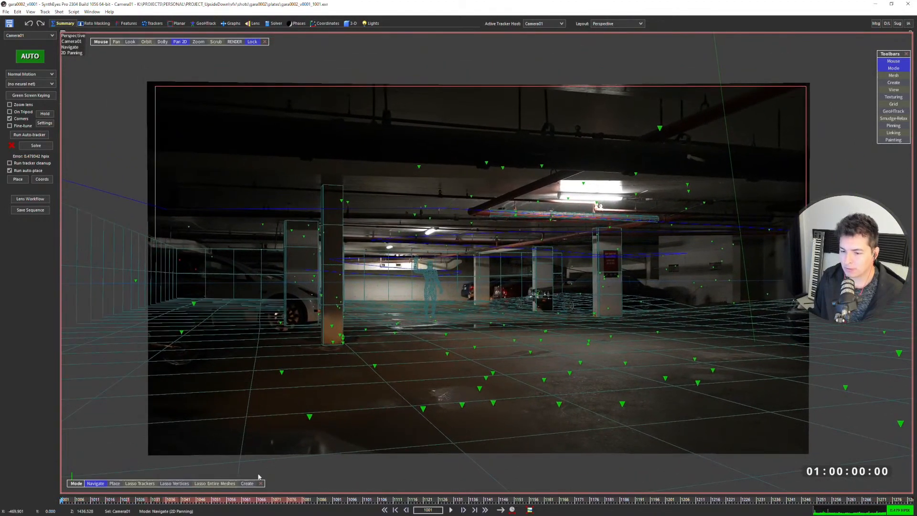
{"action": "key", "text": "space"}
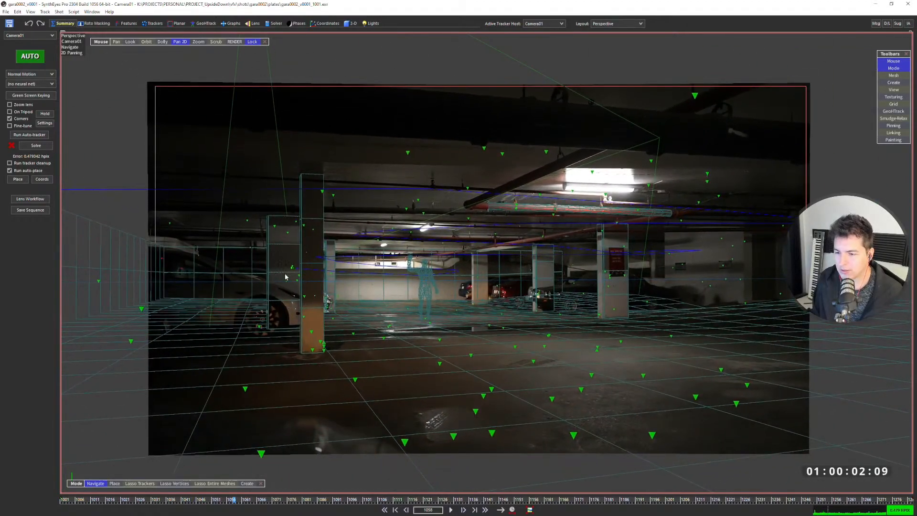
- In a floating hierarchy view, collapse both cameras' tracker lists, make Camera02 active and close the view
{"action": "left_click", "coordinate": [92, 12]}
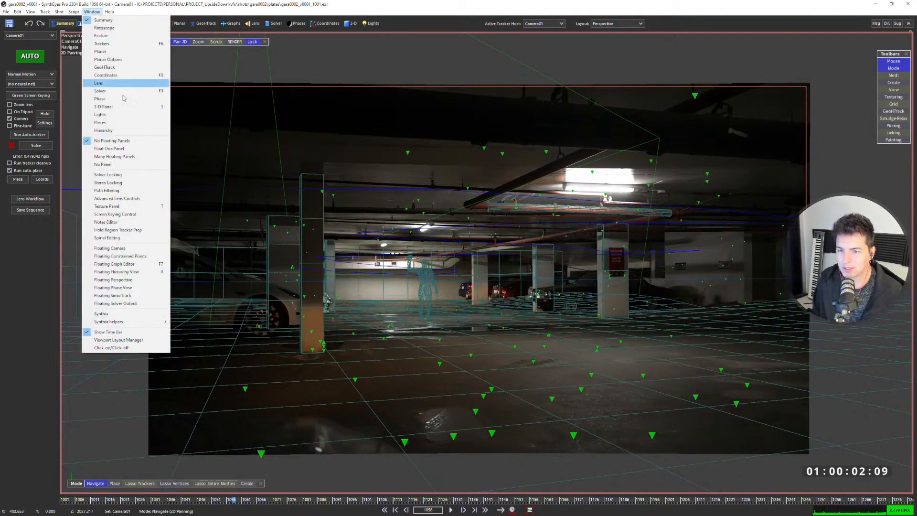
{"action": "left_click", "coordinate": [147, 272]}
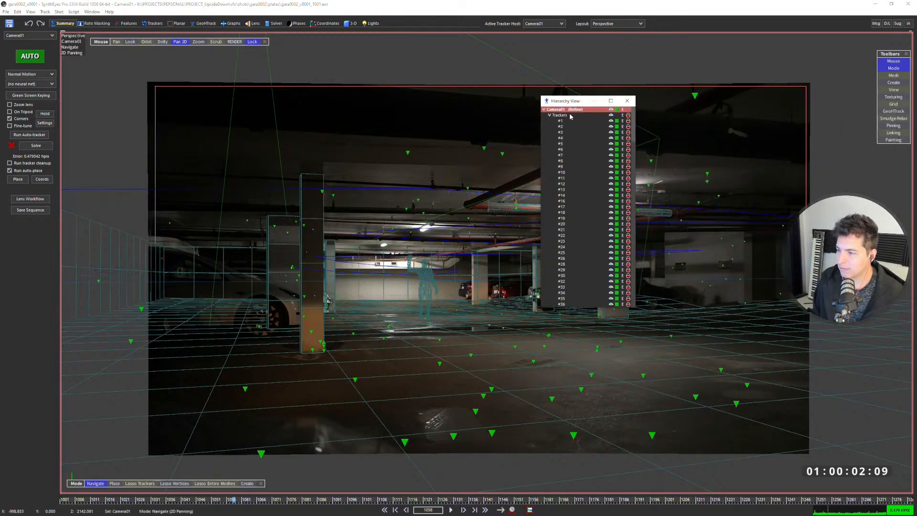
{"action": "left_click", "coordinate": [549, 116]}
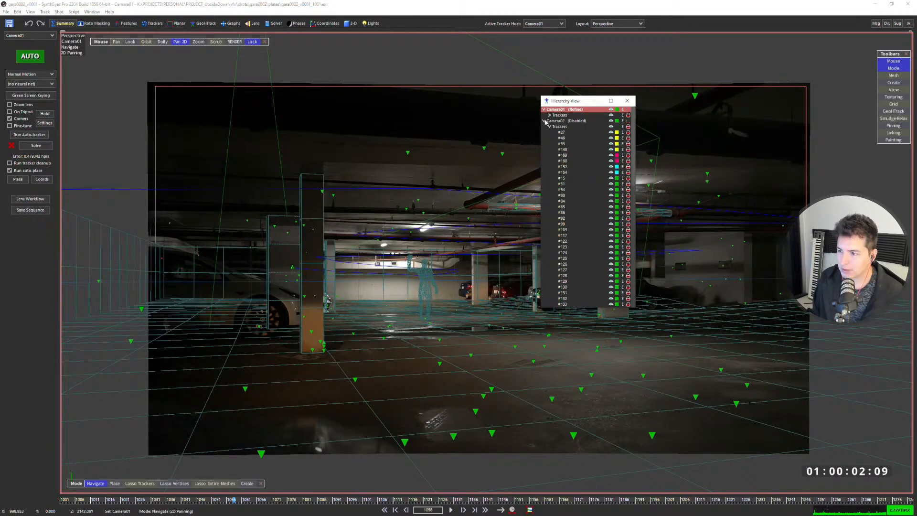
{"action": "left_click", "coordinate": [549, 126]}
{"action": "left_click", "coordinate": [614, 122]}
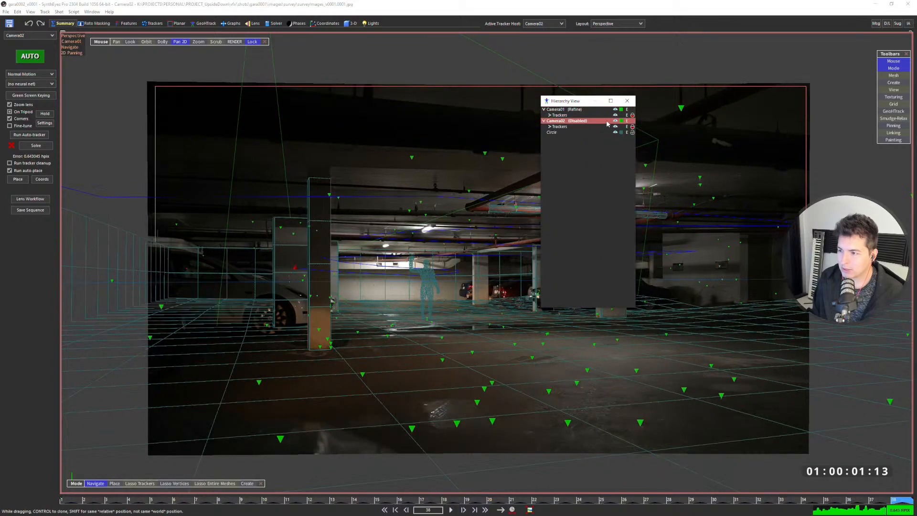
{"action": "left_click", "coordinate": [627, 100]}
- Play the sequence with Camera02 active, clear the selection and examine how the wireframes follow the pillars and pipe
{"action": "key", "text": "space"}
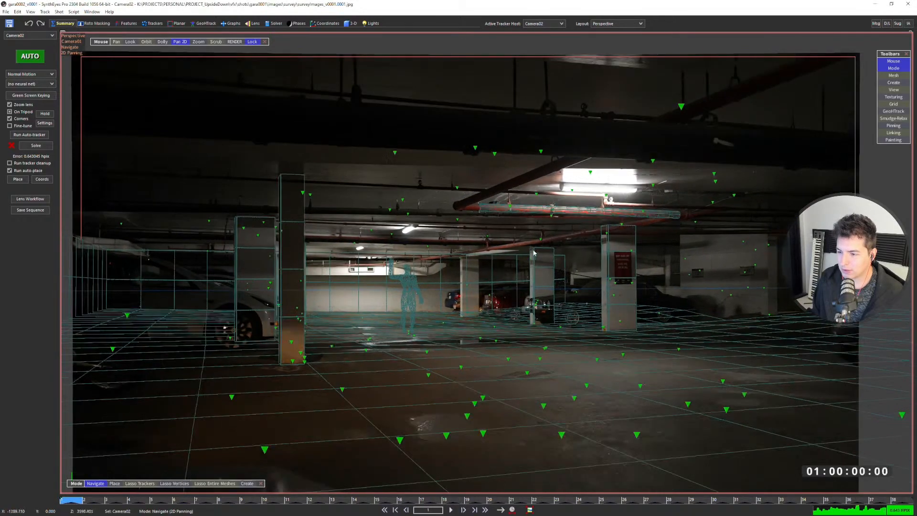
{"action": "key", "text": "space"}
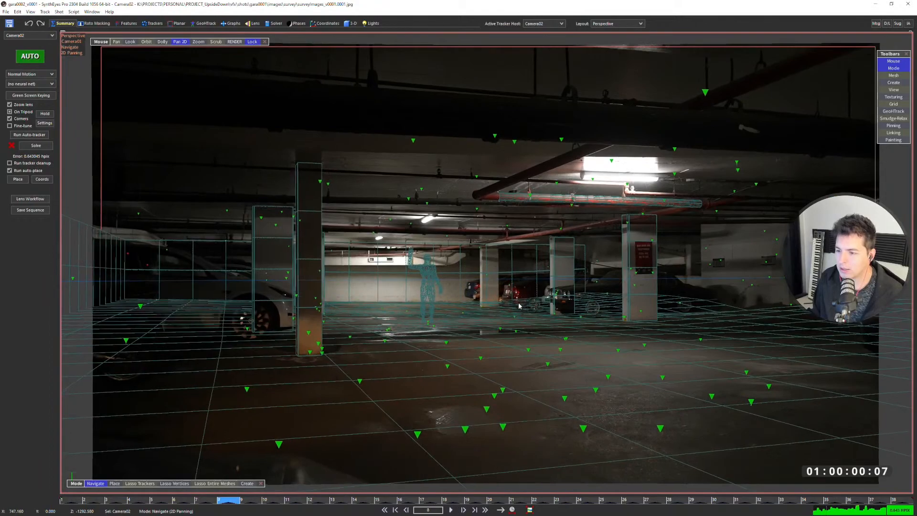
{"action": "key", "text": "ctrl+d"}
{"action": "key", "text": "space"}
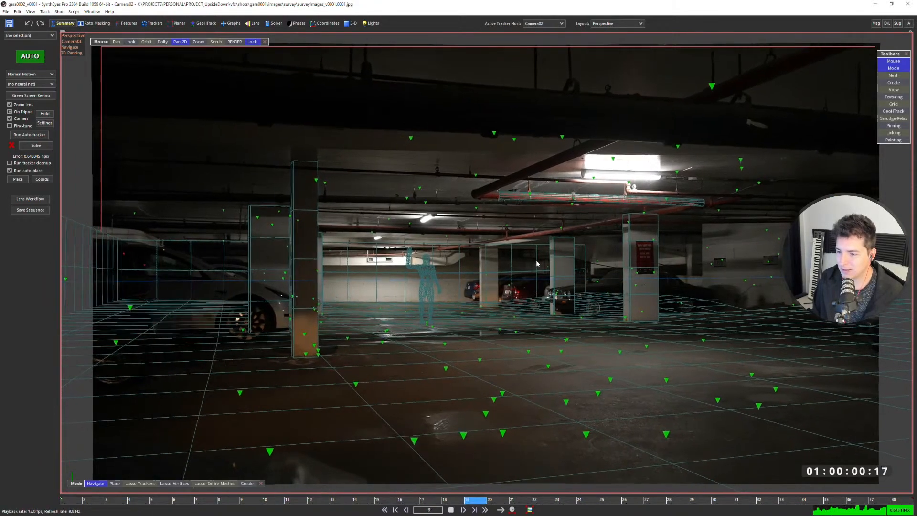